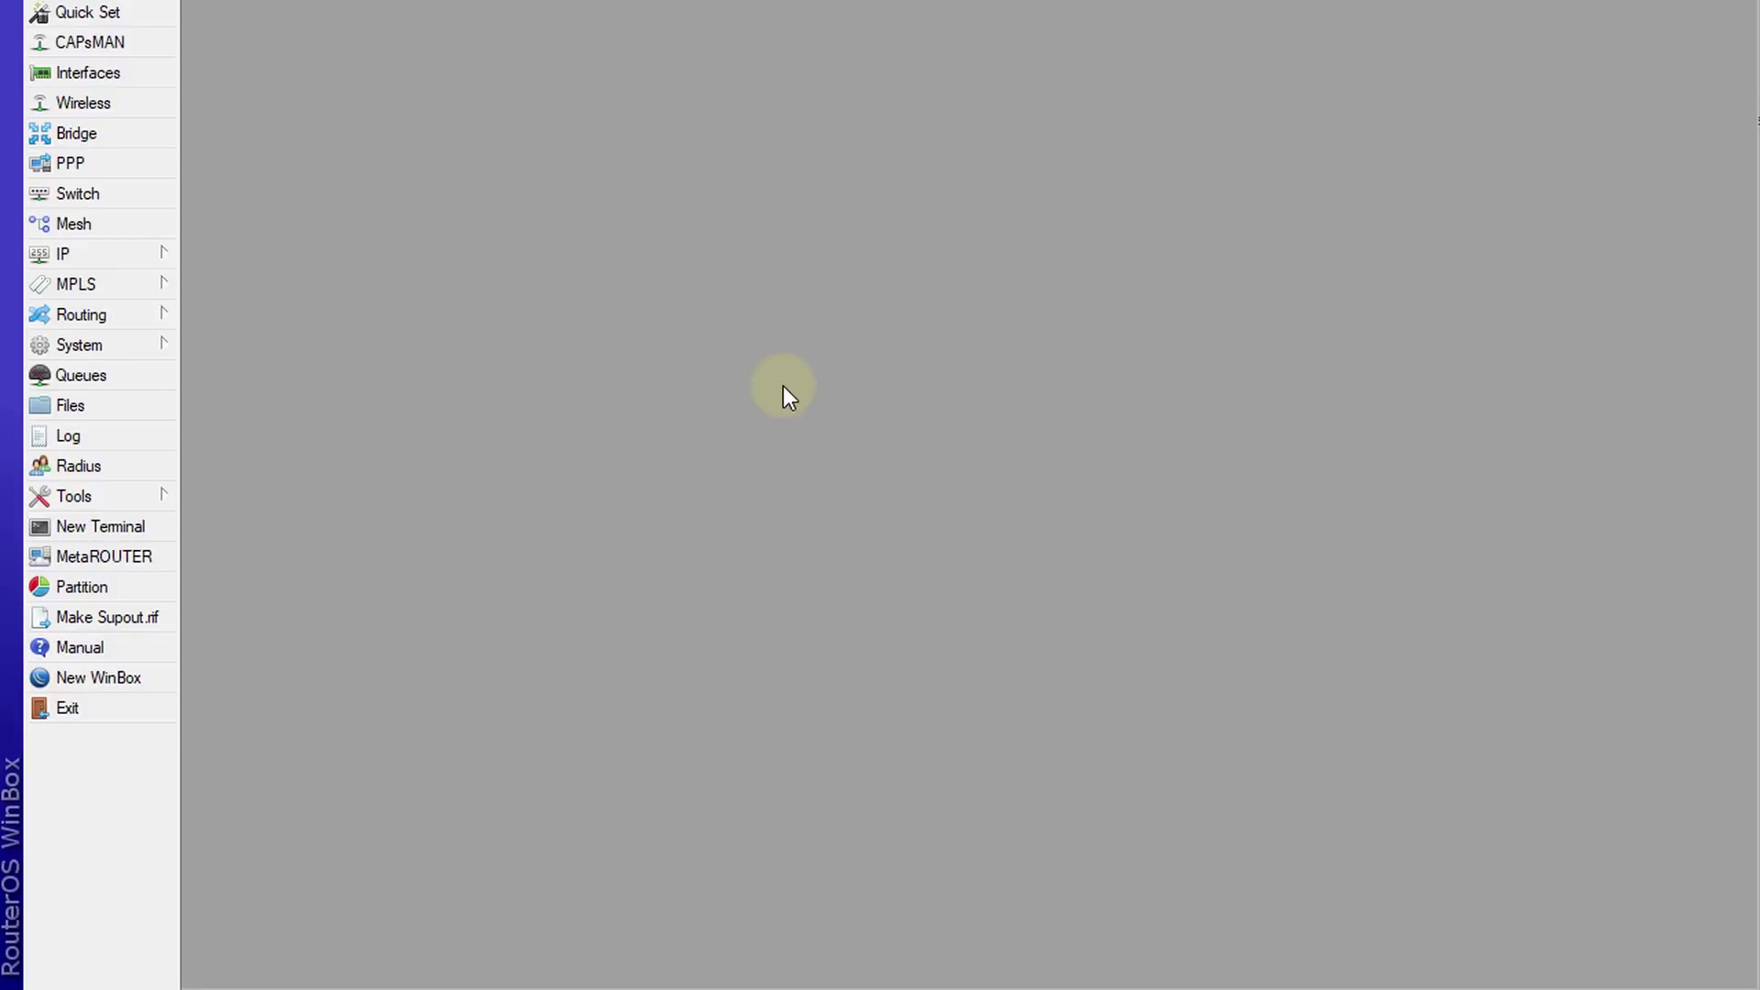
Show the router's IP address list, select the bridge-guest address and move the list aside for reference
left_click(126, 254)
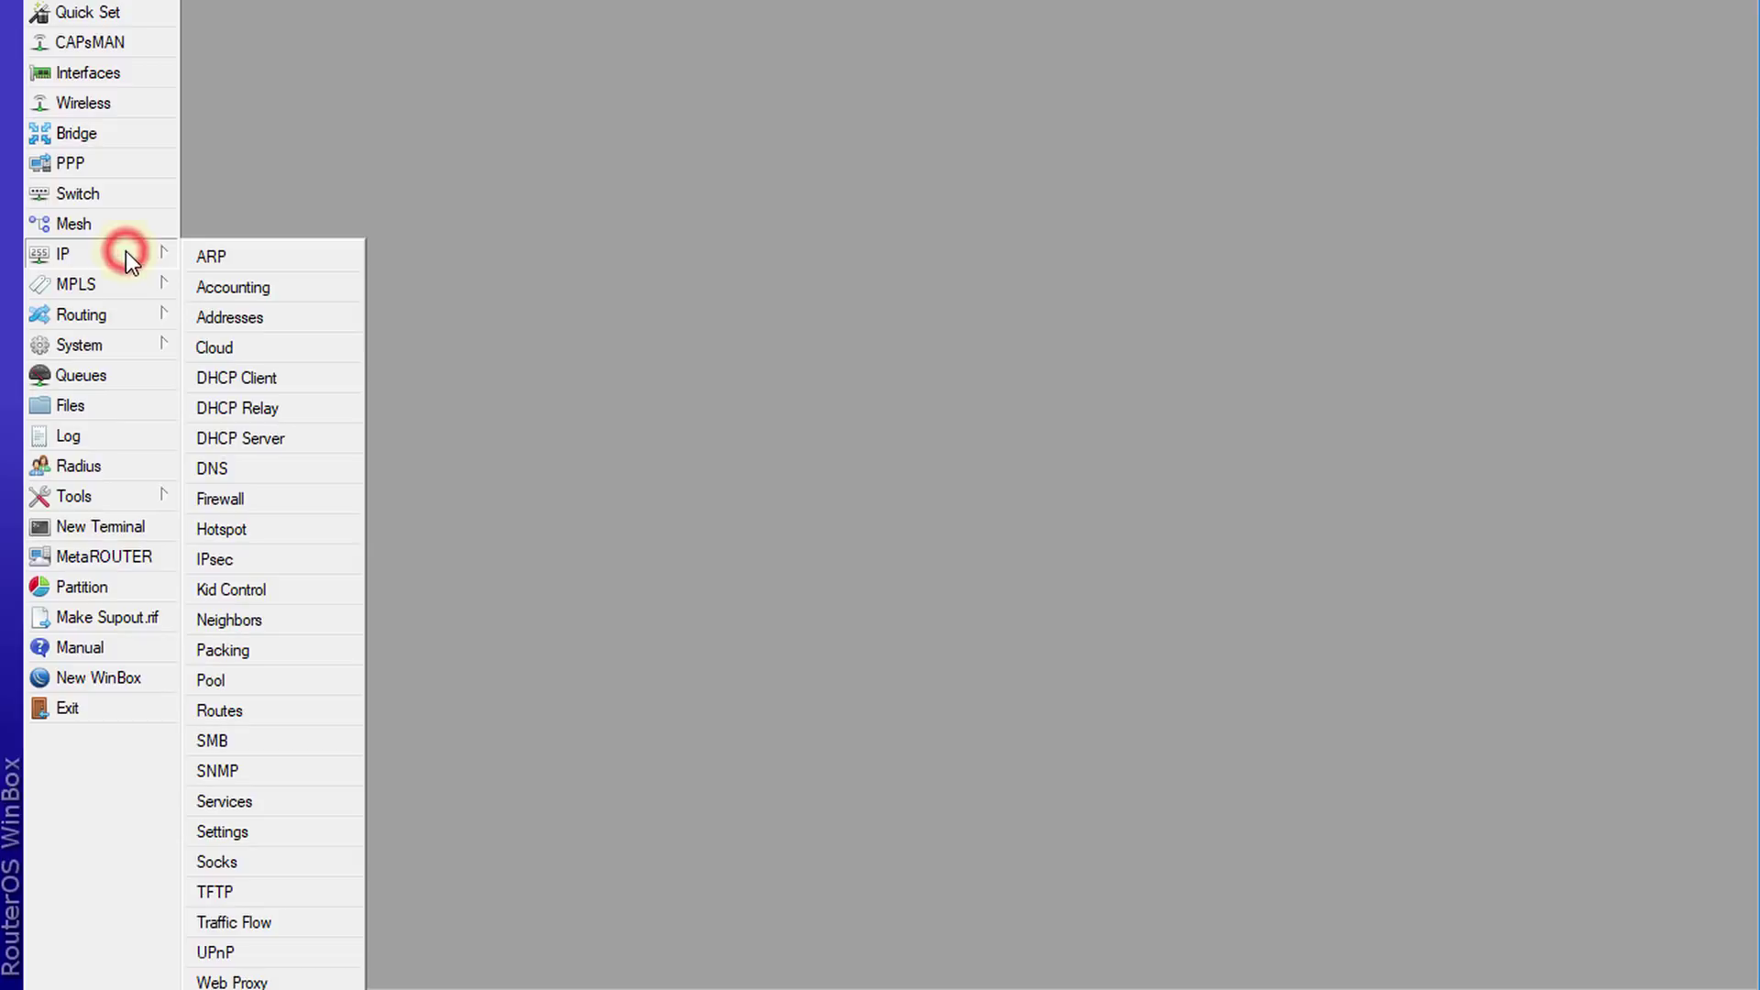
left_click(277, 317)
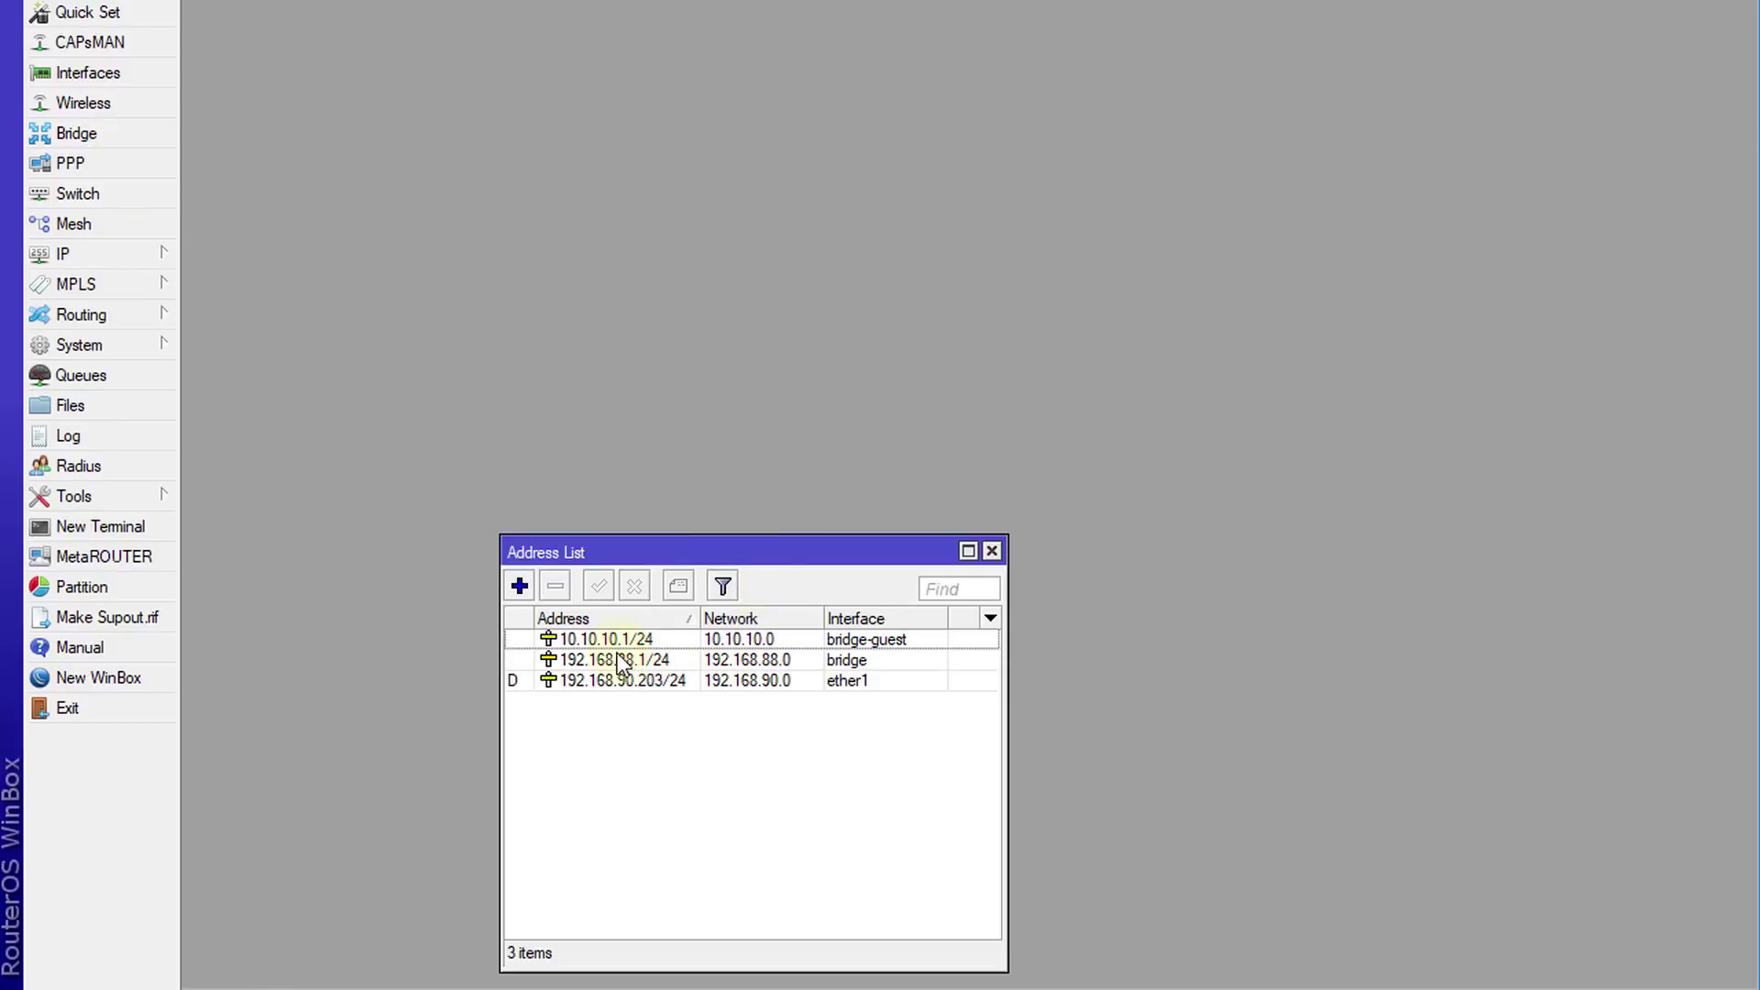
left_click(959, 645)
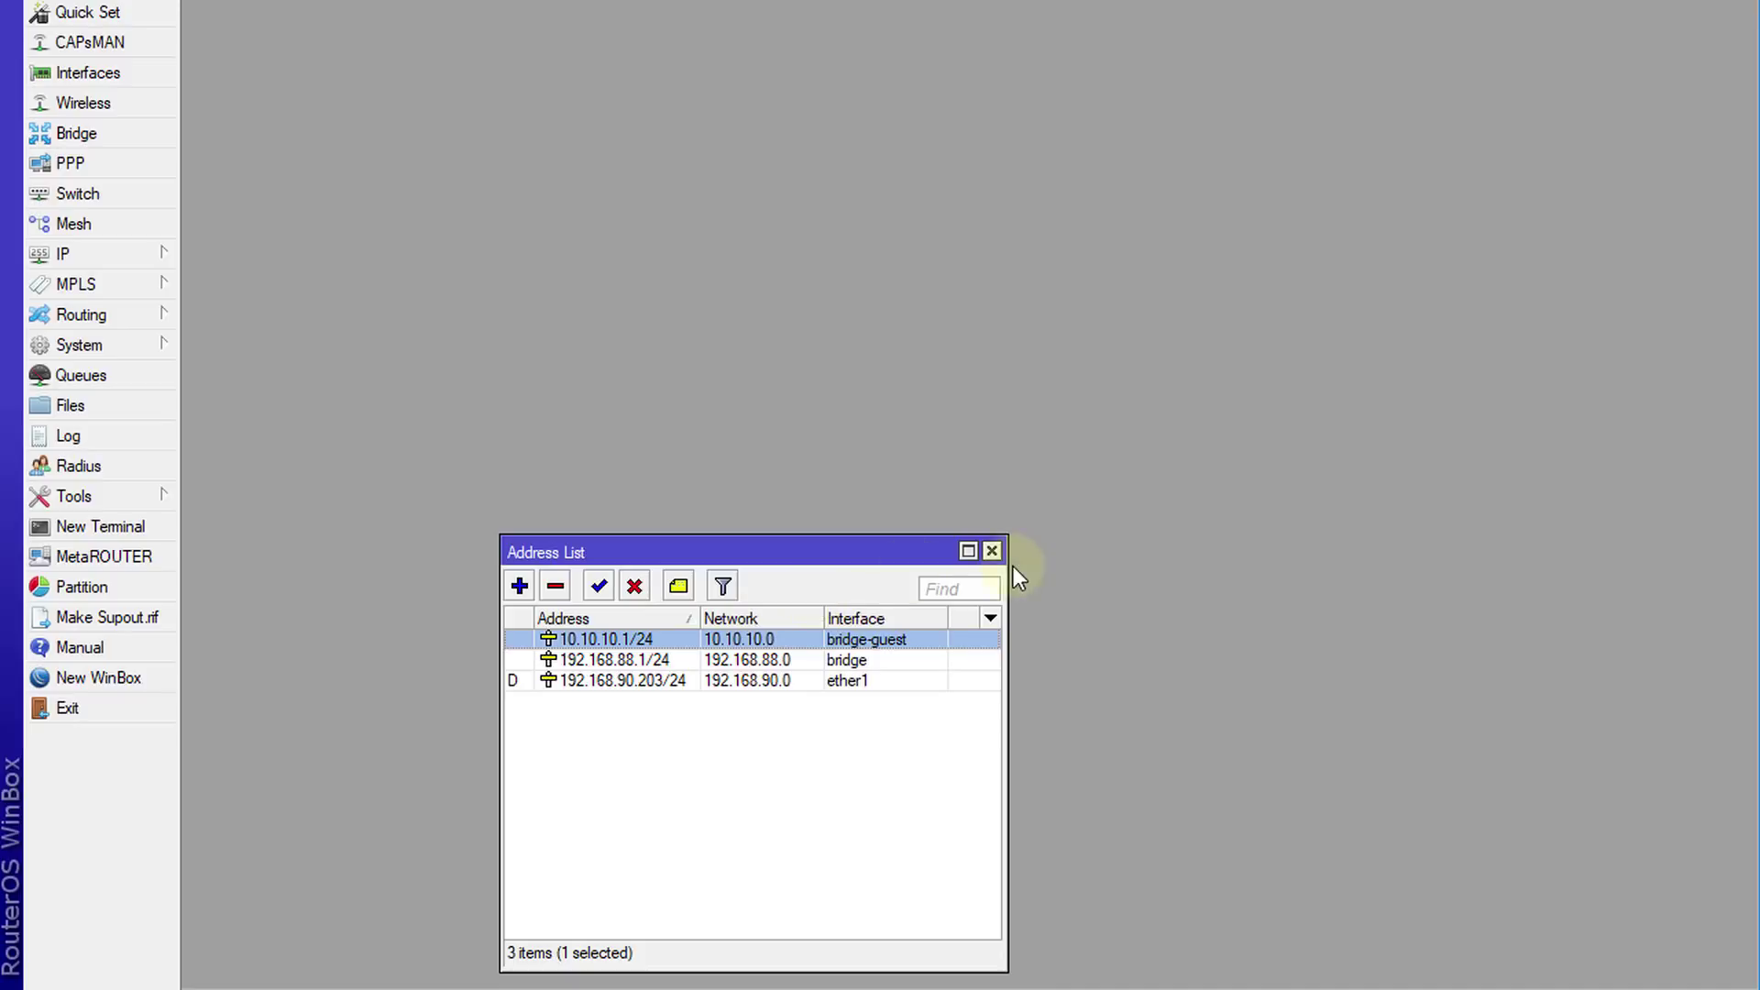
left_click_drag(865, 552, 1580, 582)
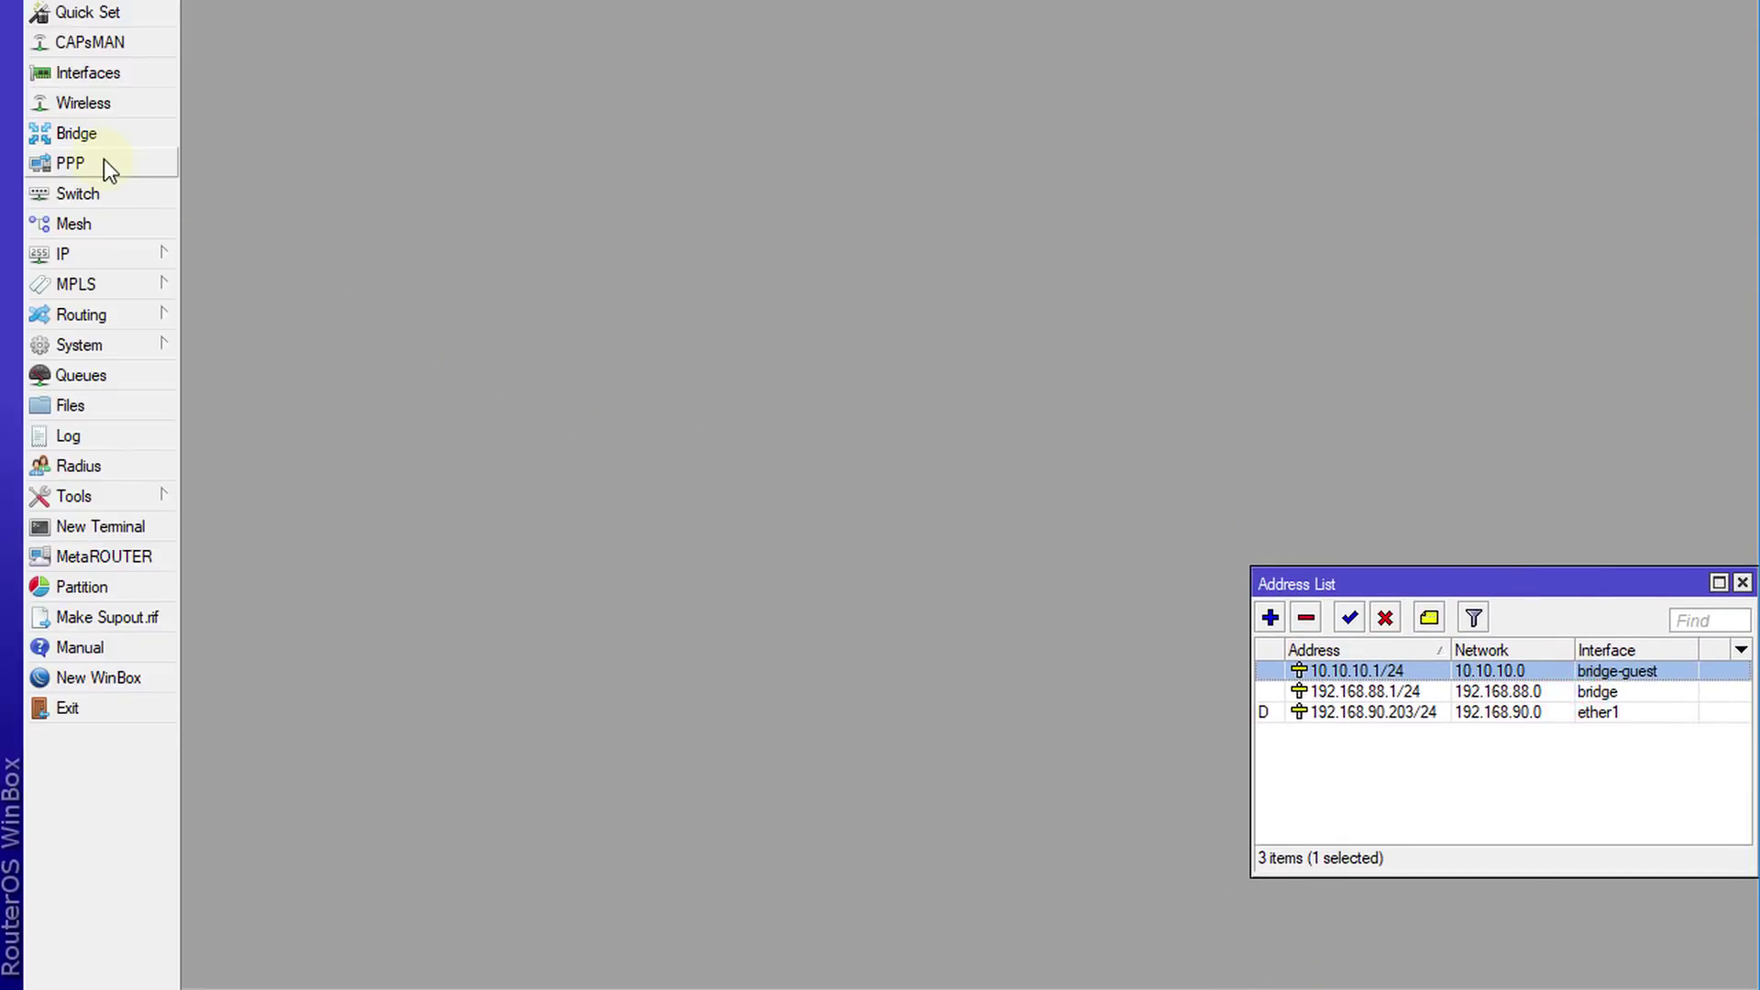
Open the firewall's address lists and move the IP address list clear of the firewall window
left_click(106, 255)
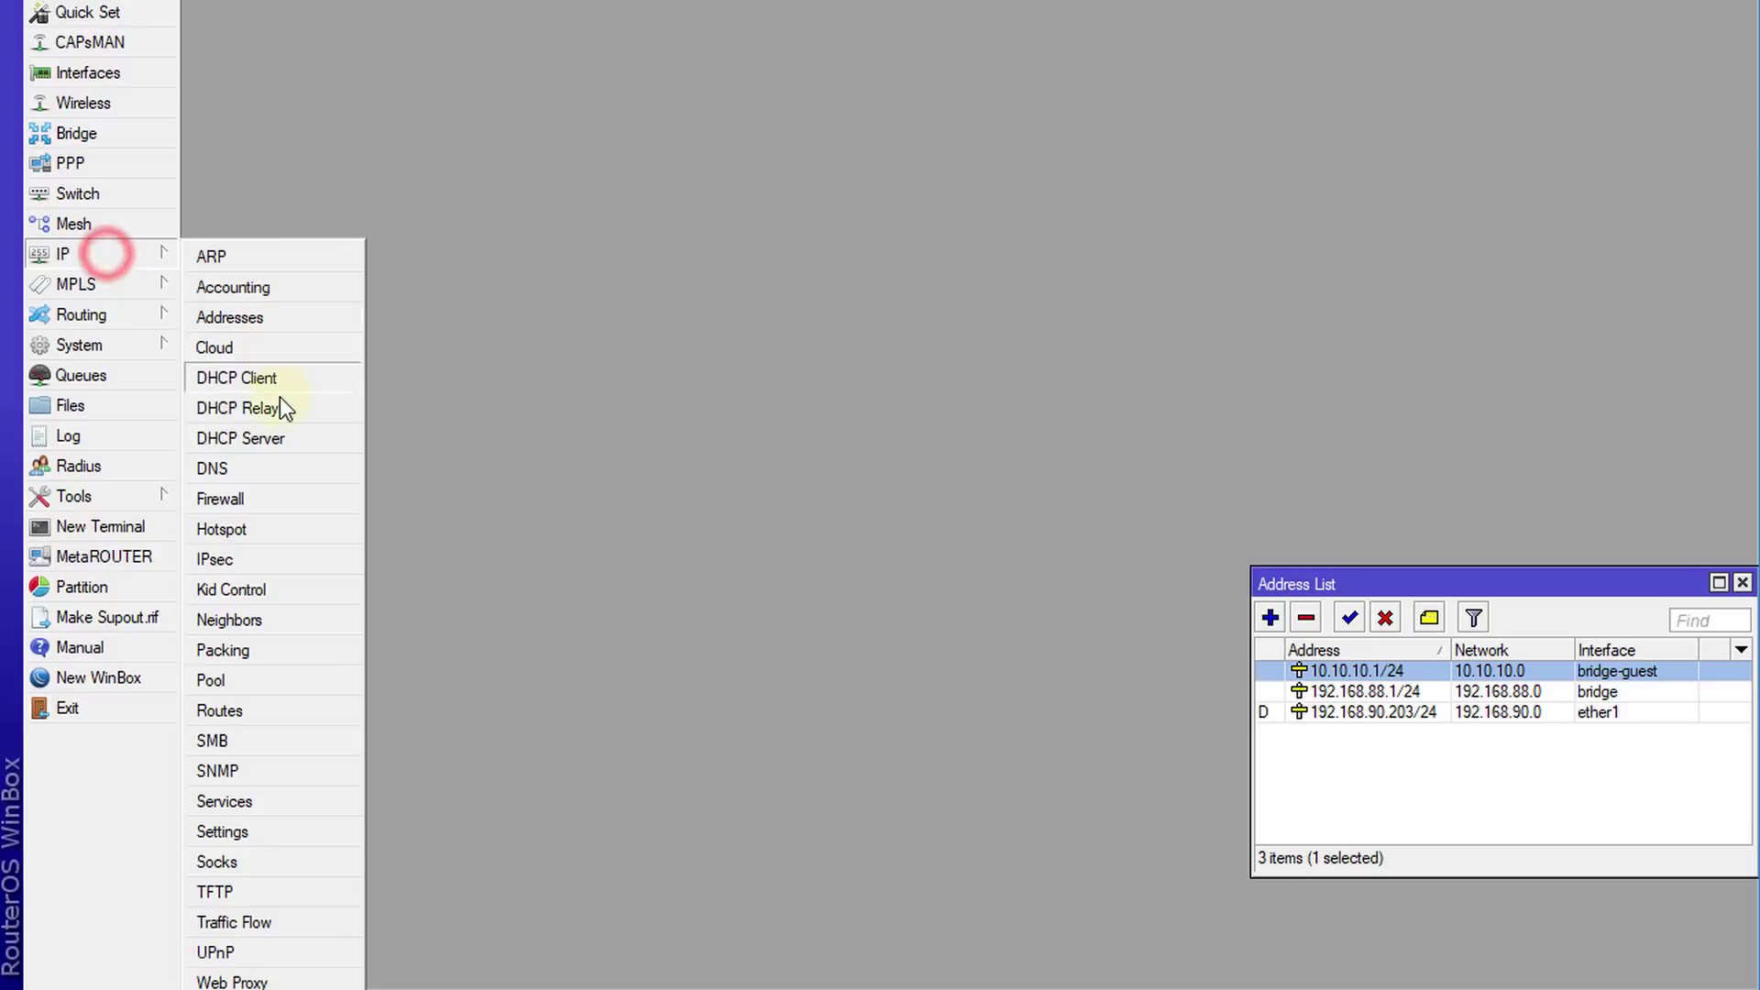
left_click(280, 496)
left_click_drag(1600, 585, 1611, 639)
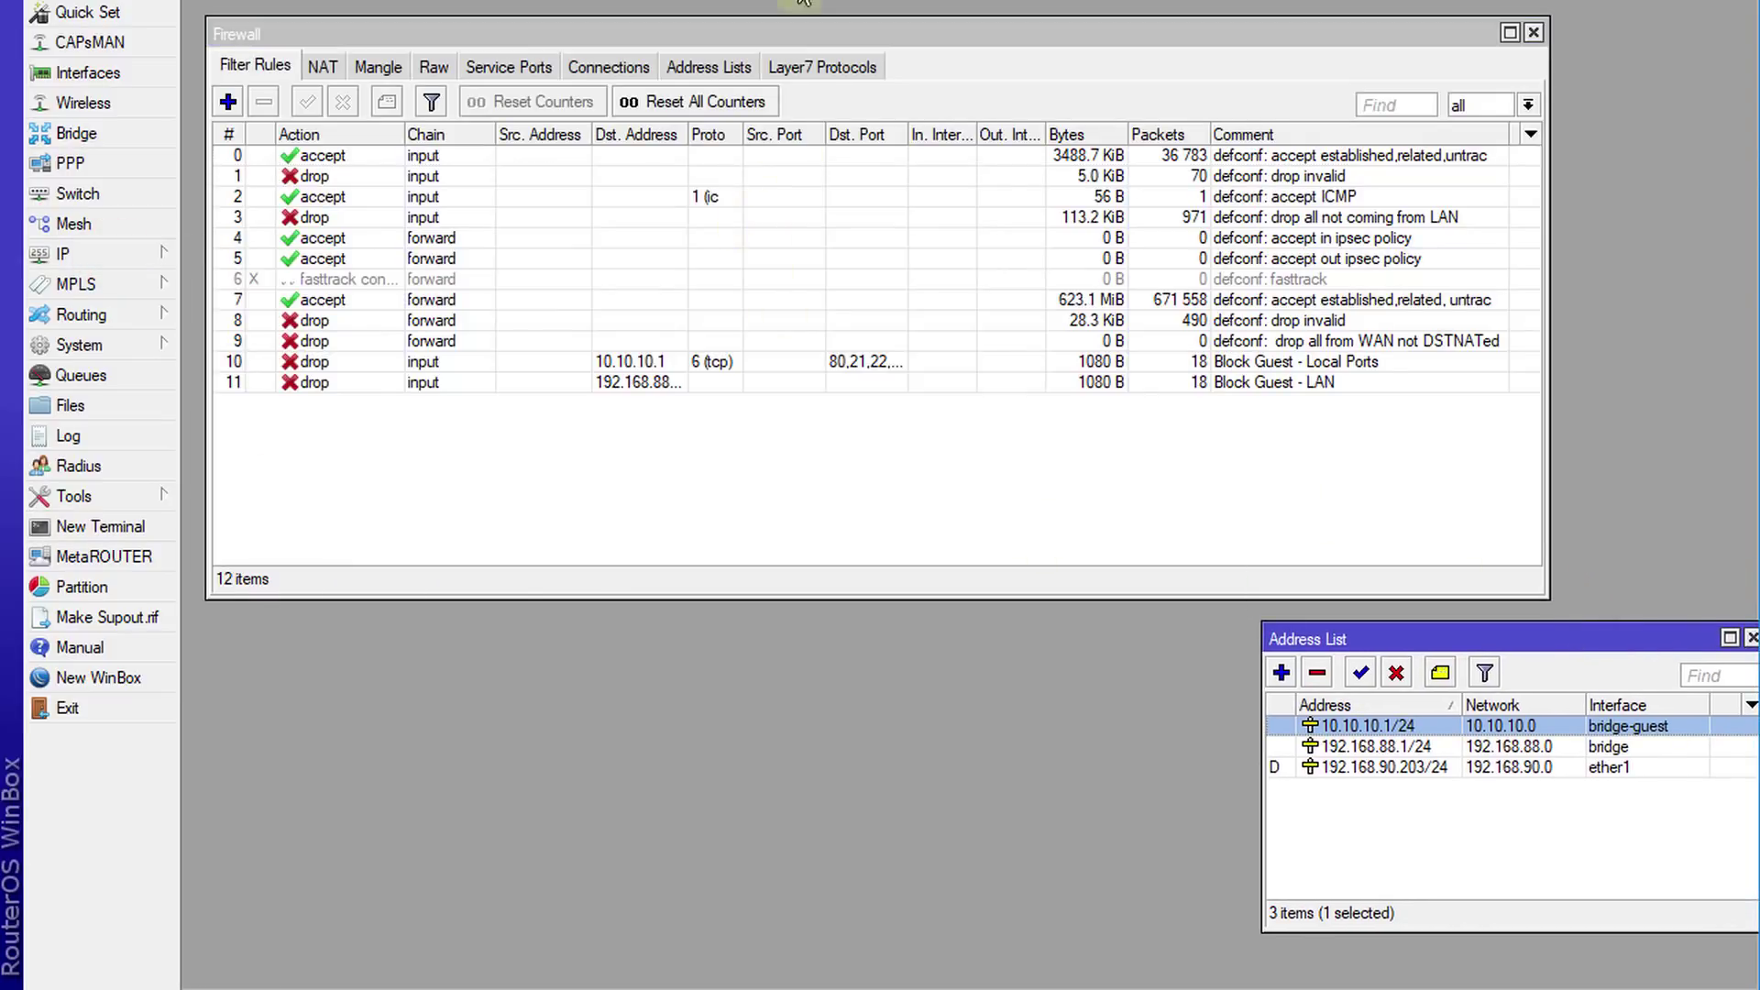
left_click(708, 66)
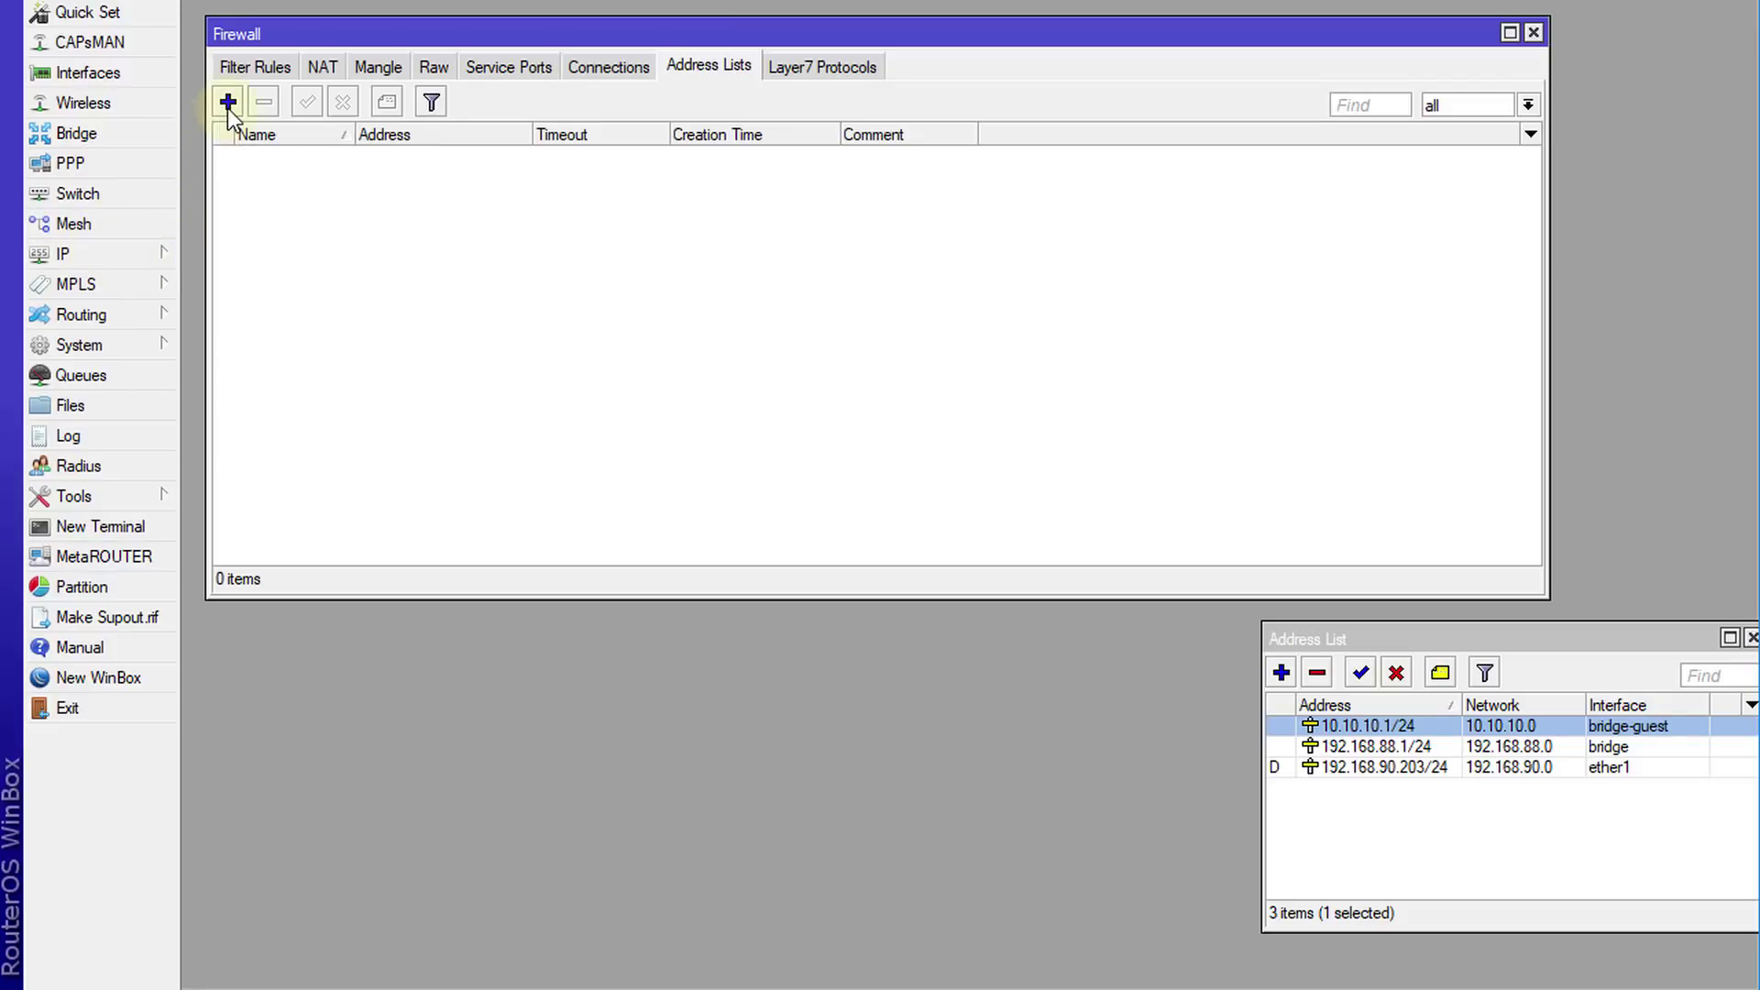
Copy the address range of the IP pool dhcp_pool4, leaving the pool itself unedited
left_click(139, 257)
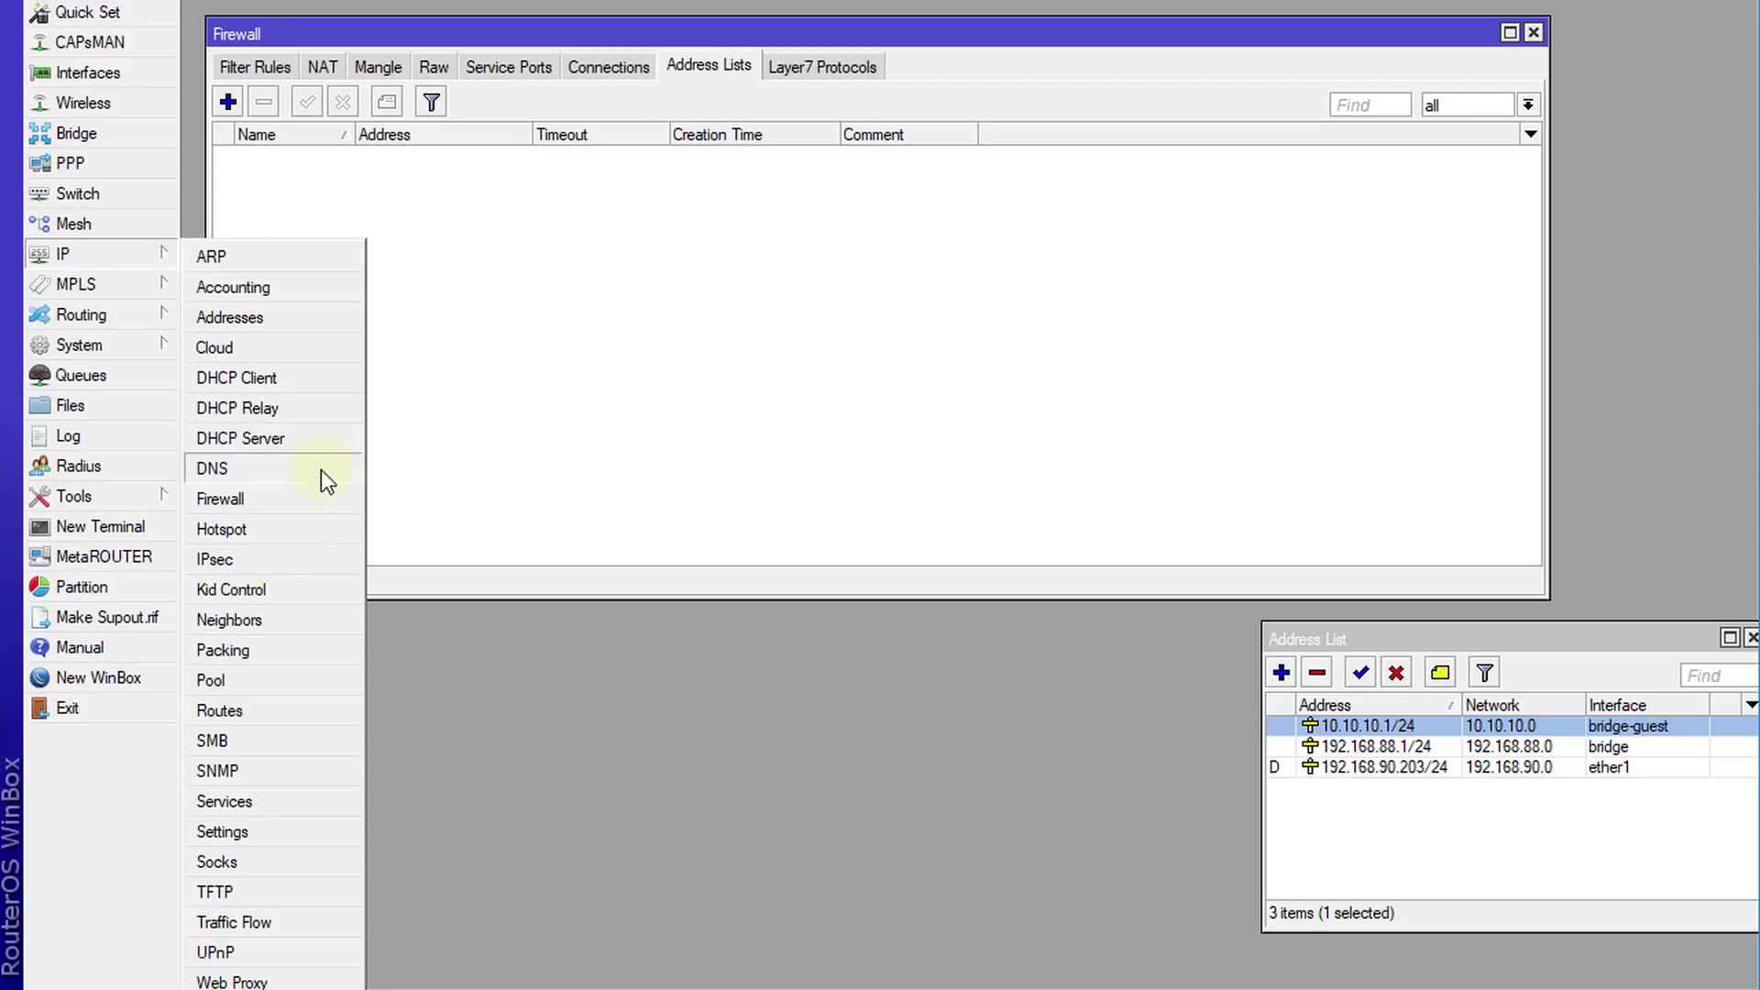
left_click(259, 681)
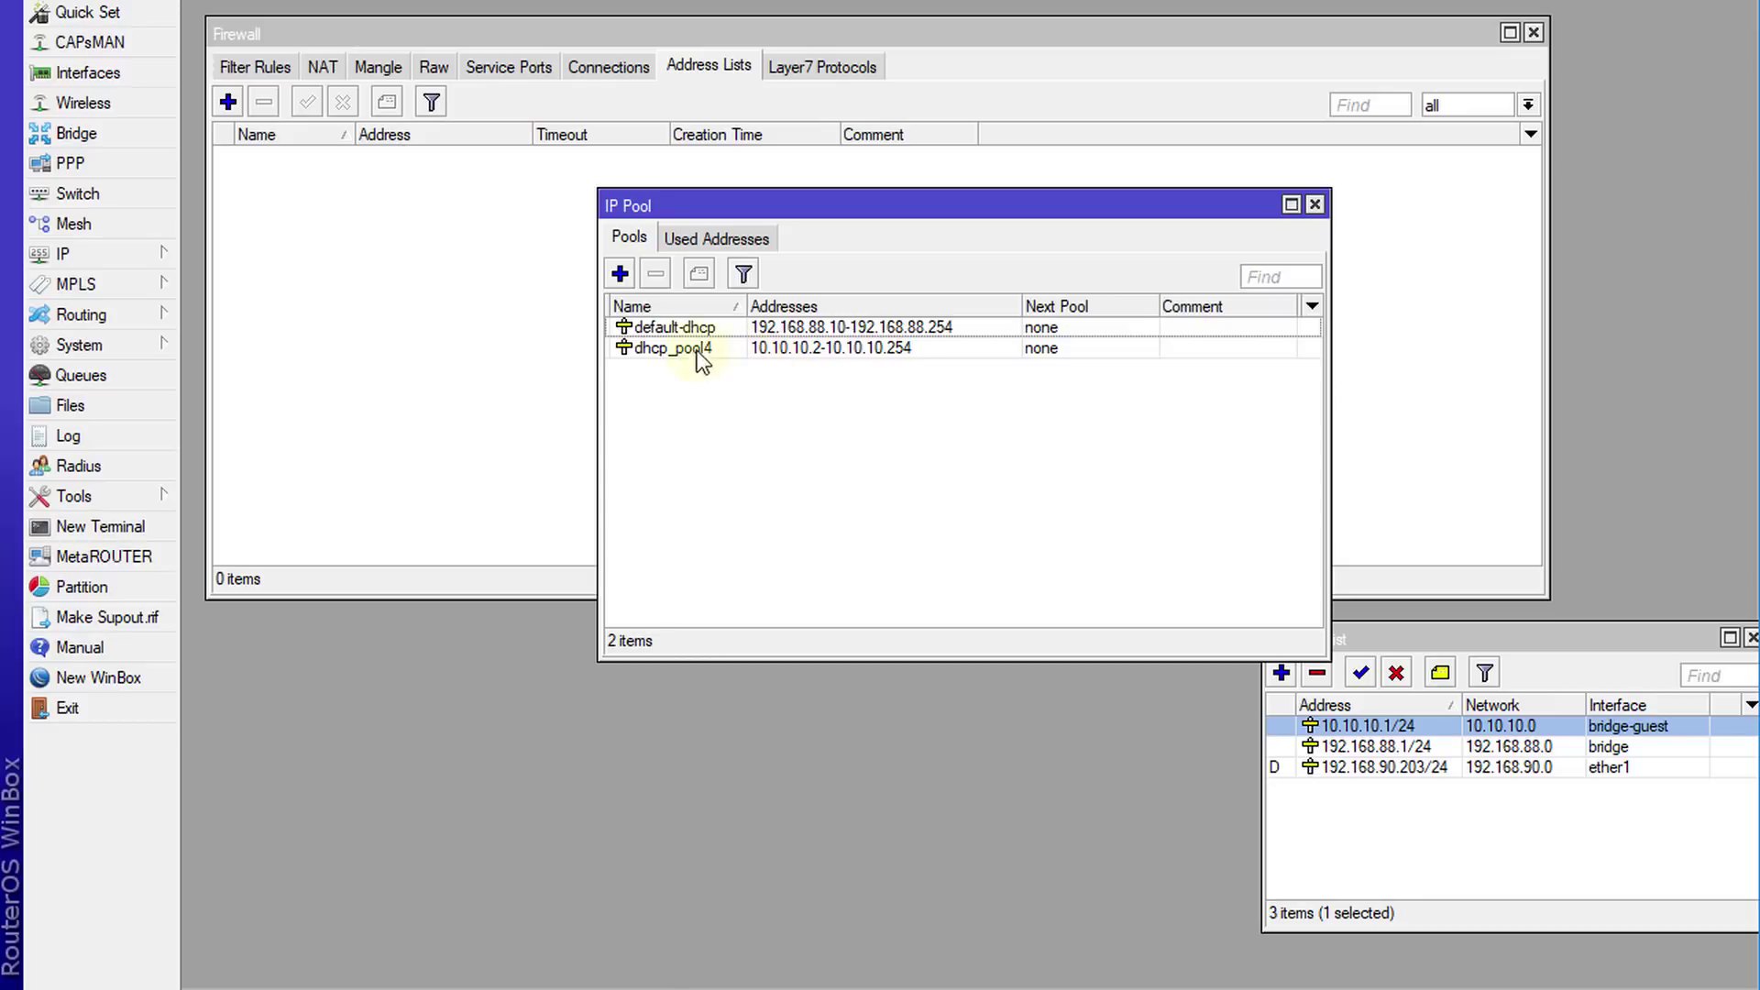
double_click(810, 348)
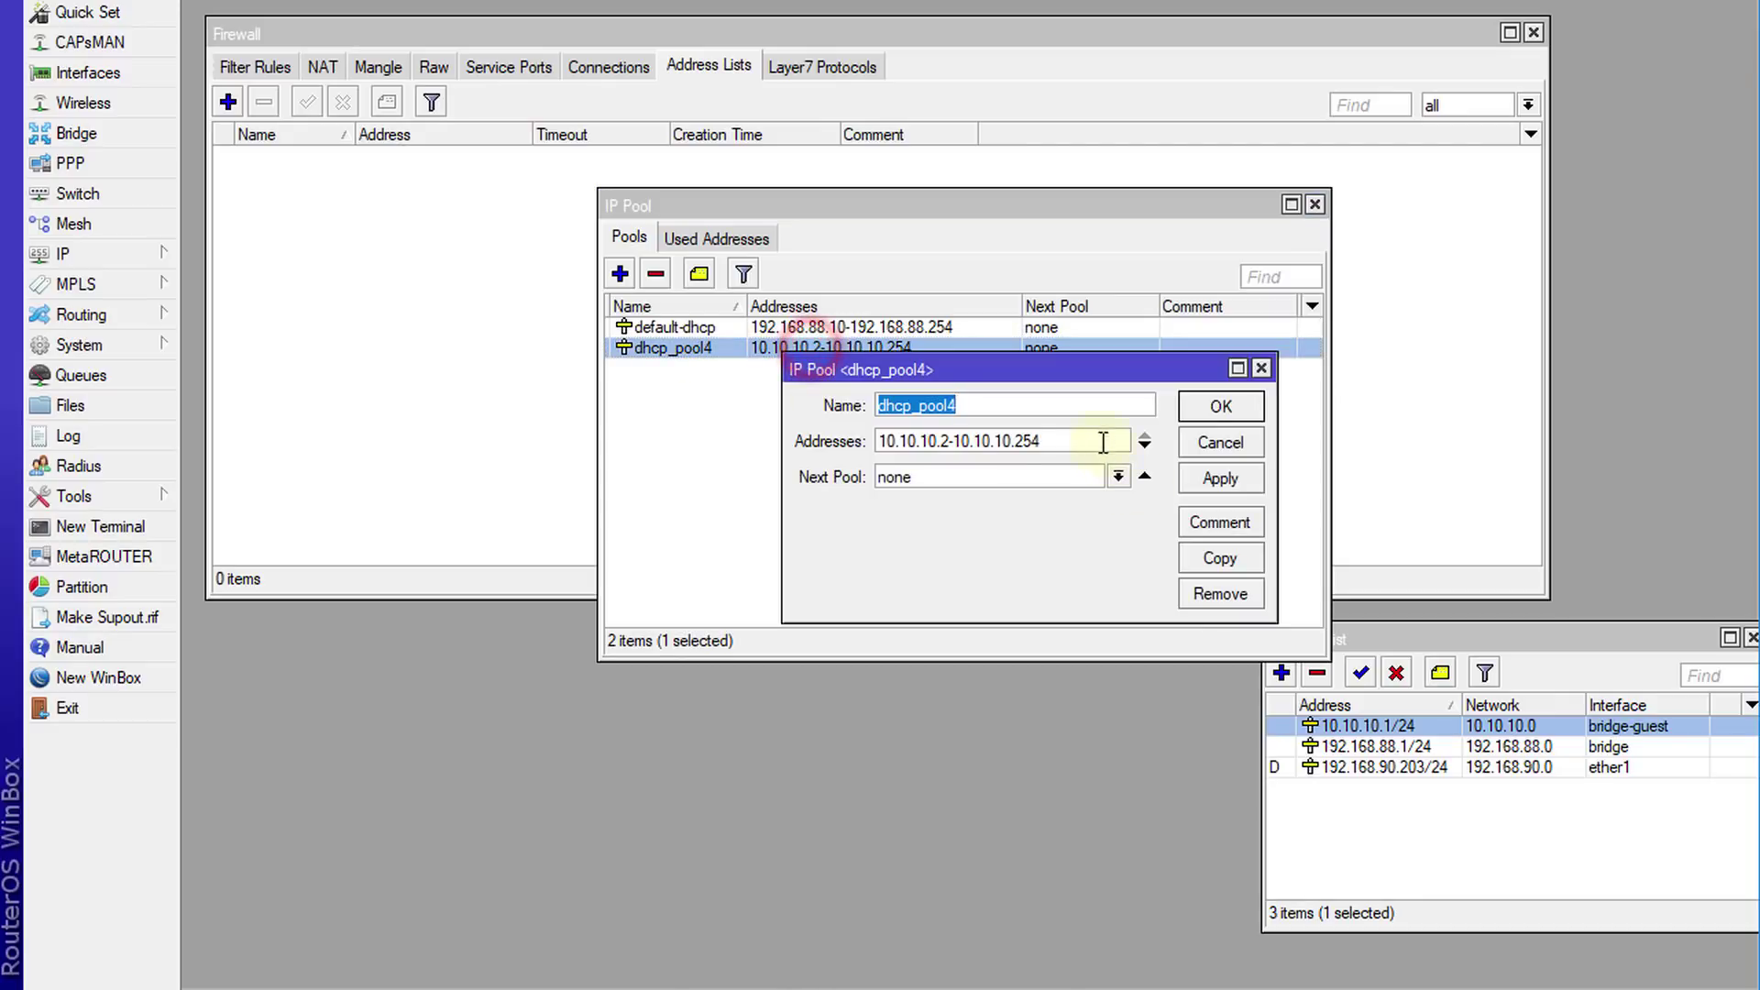
left_click_drag(1100, 441, 722, 430)
left_click(1203, 441)
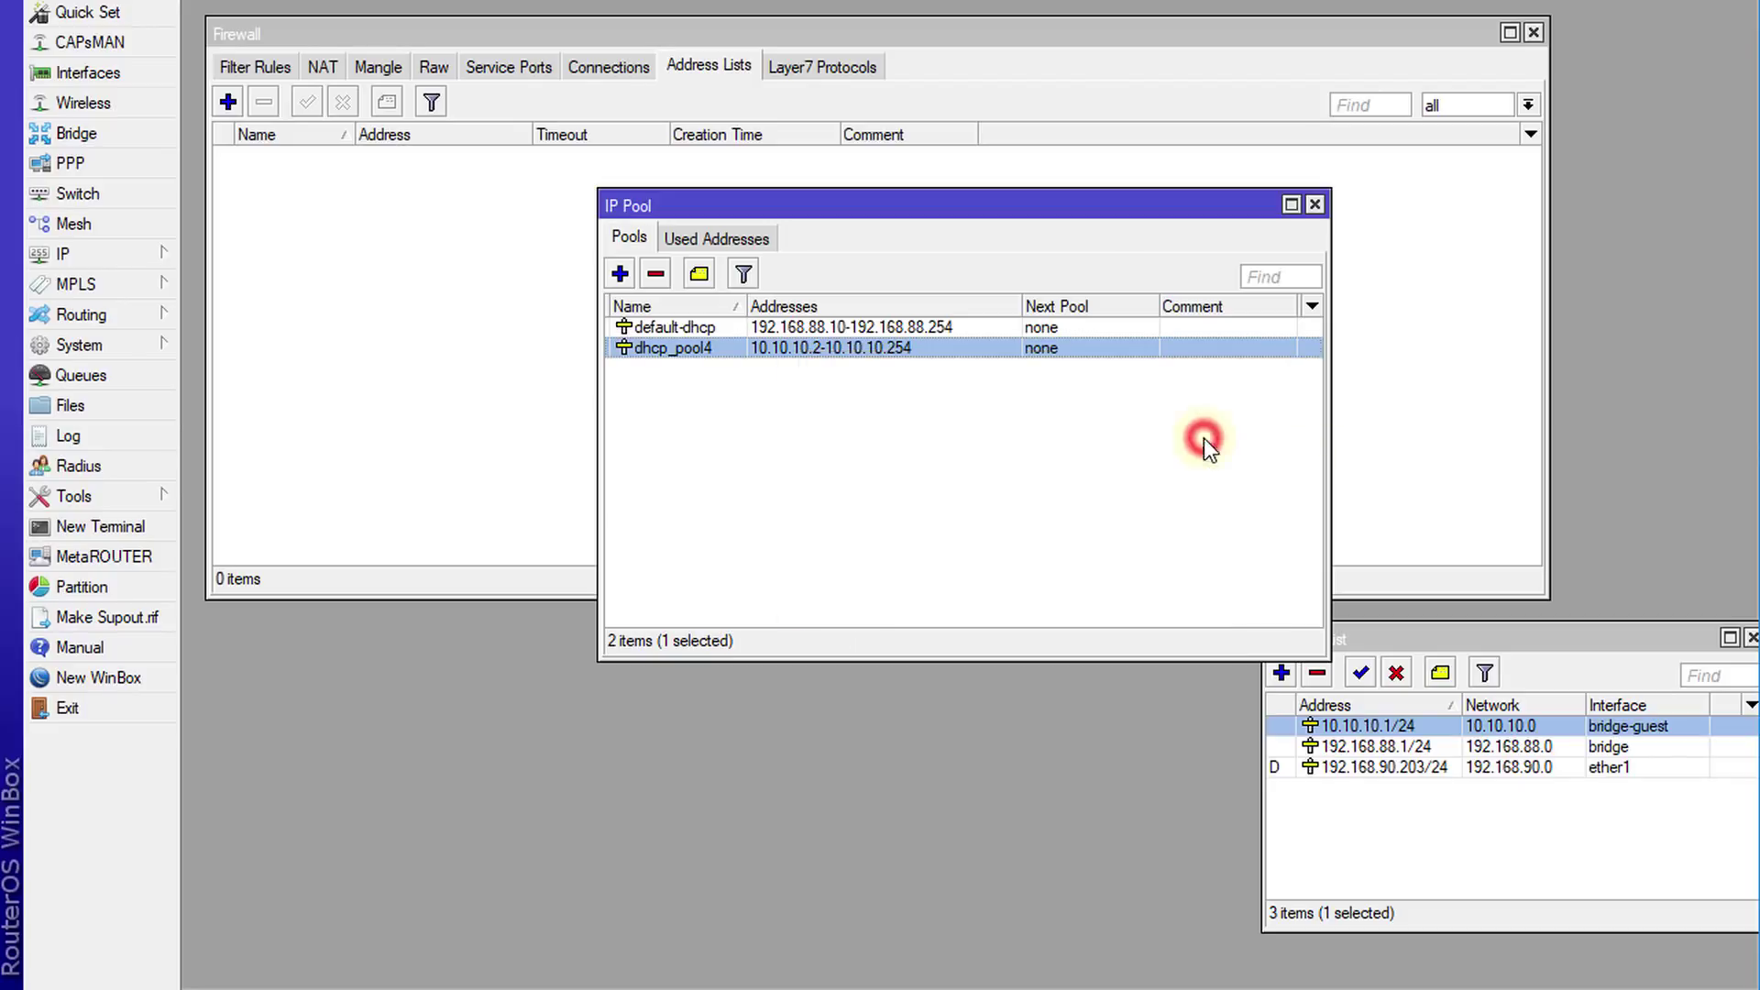
left_click(1315, 204)
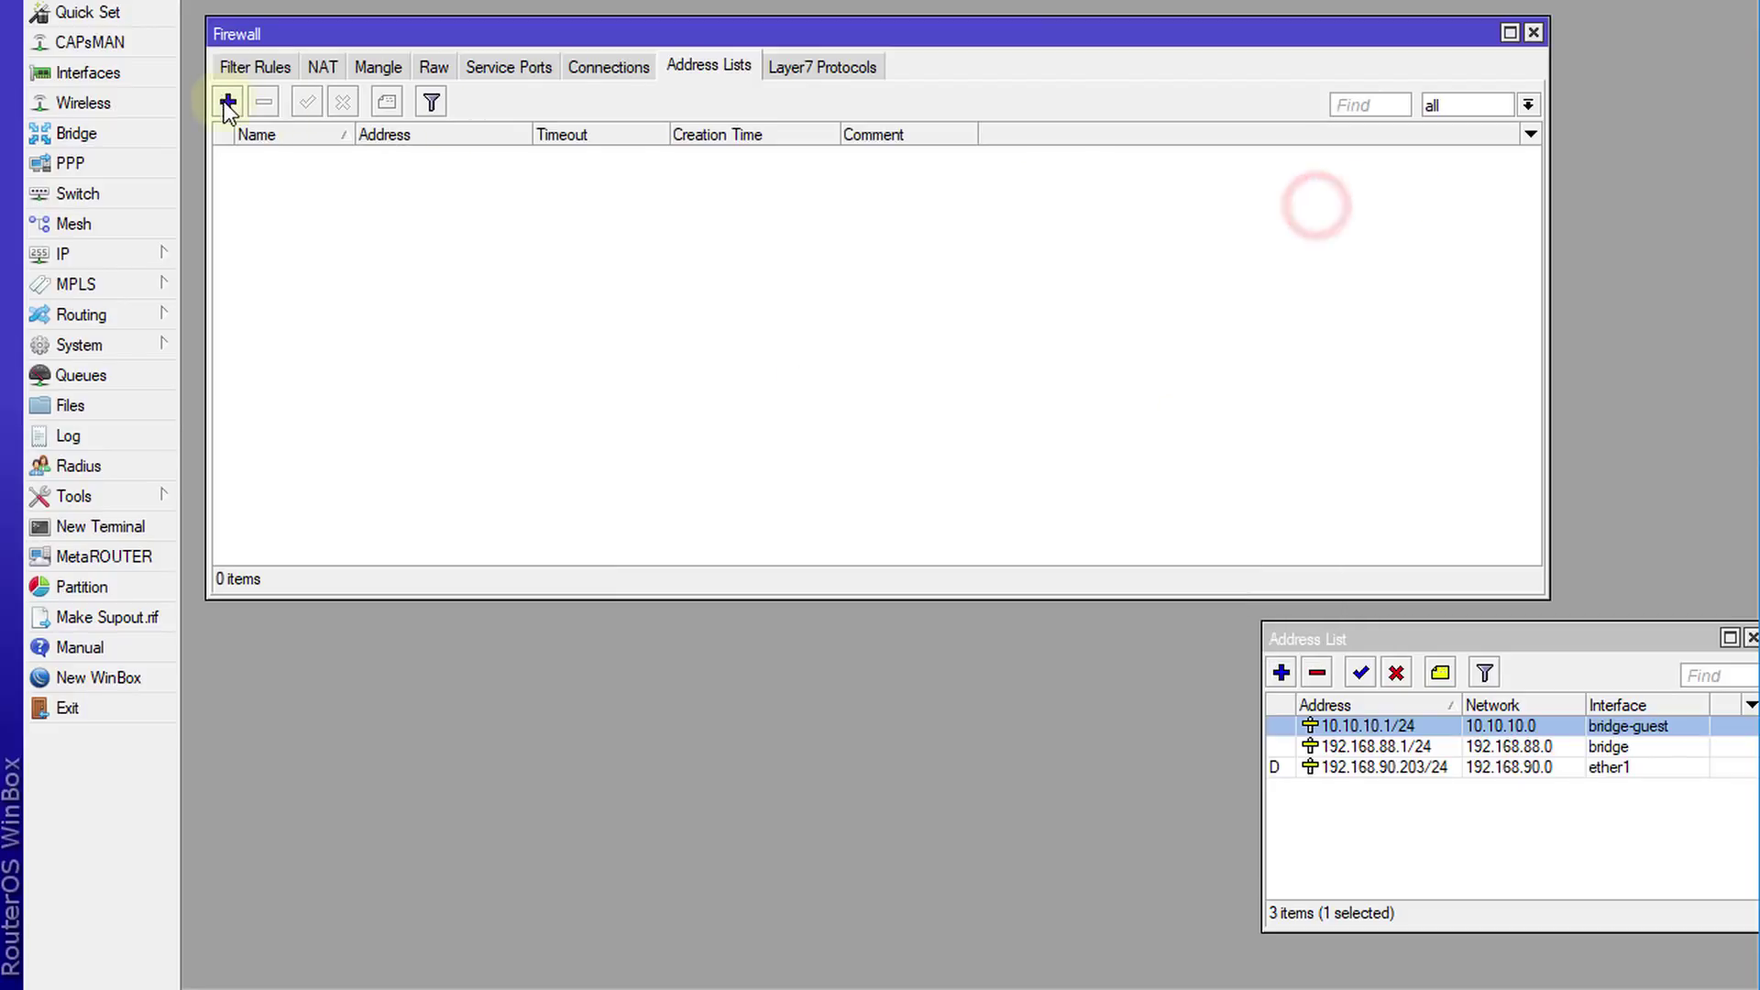
Add a firewall address list entry named Guest Users covering 10.10.10.2-10.10.10.254
left_click(227, 101)
type("G")
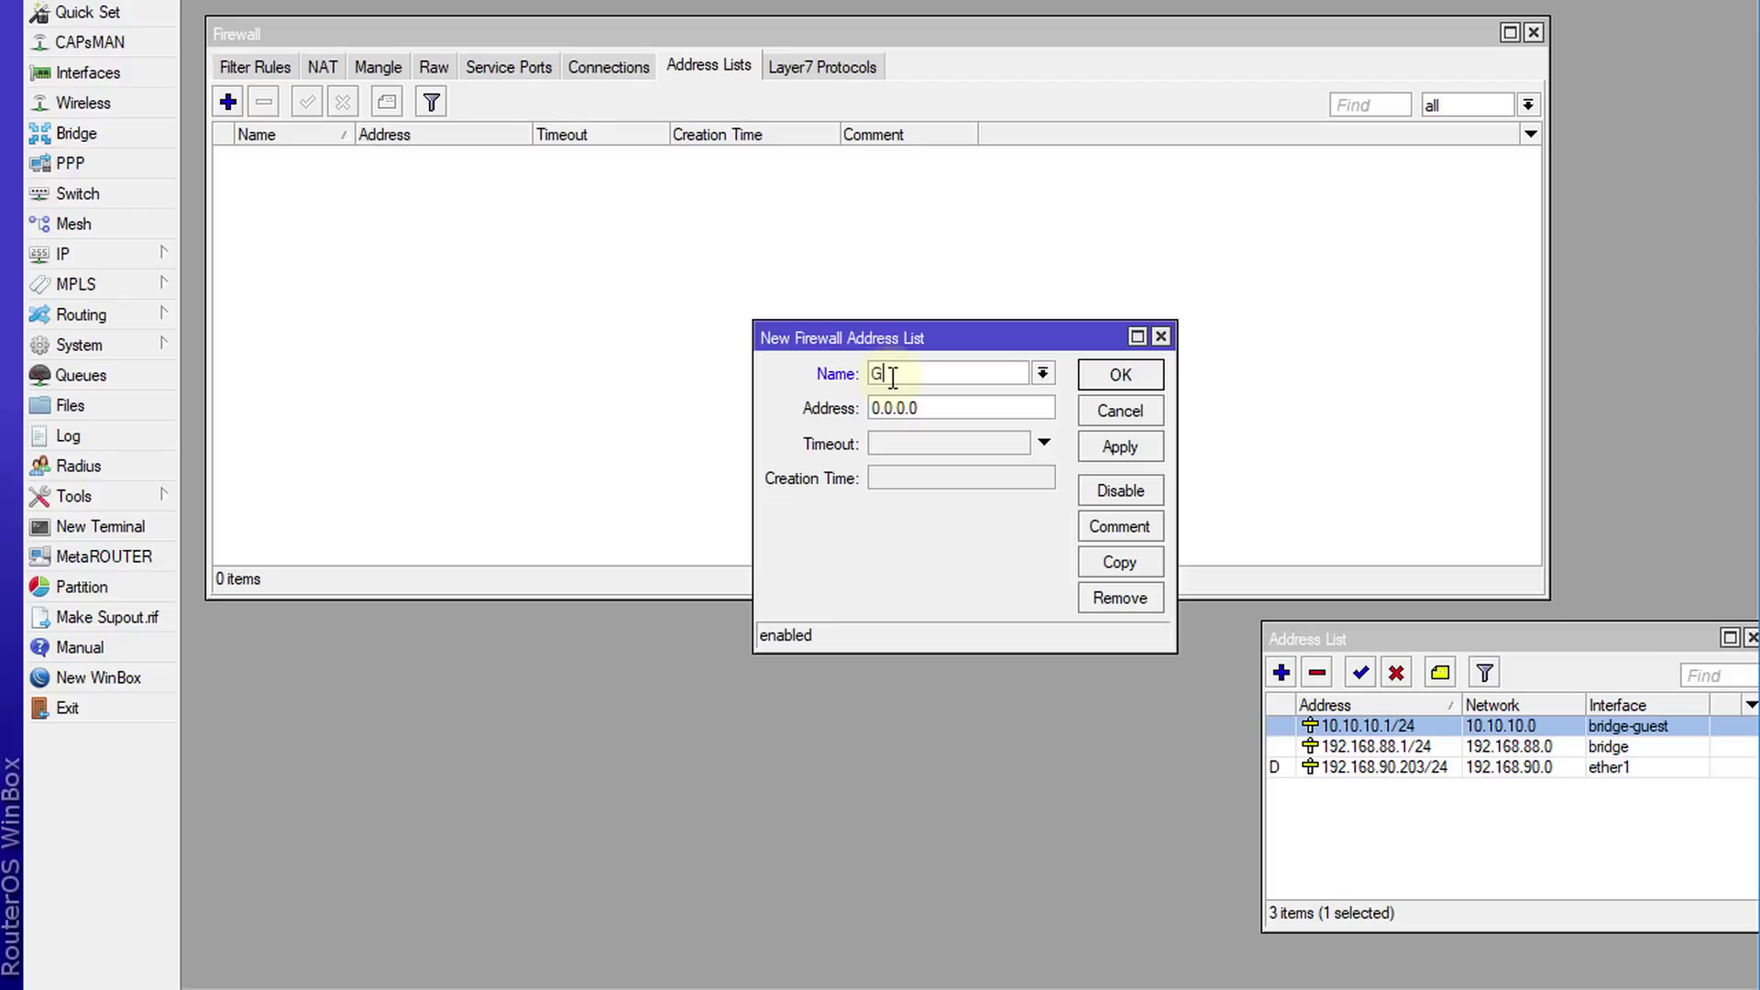
type("uest Users")
double_click(972, 408)
type("10.10.10.2-10.10.10.254")
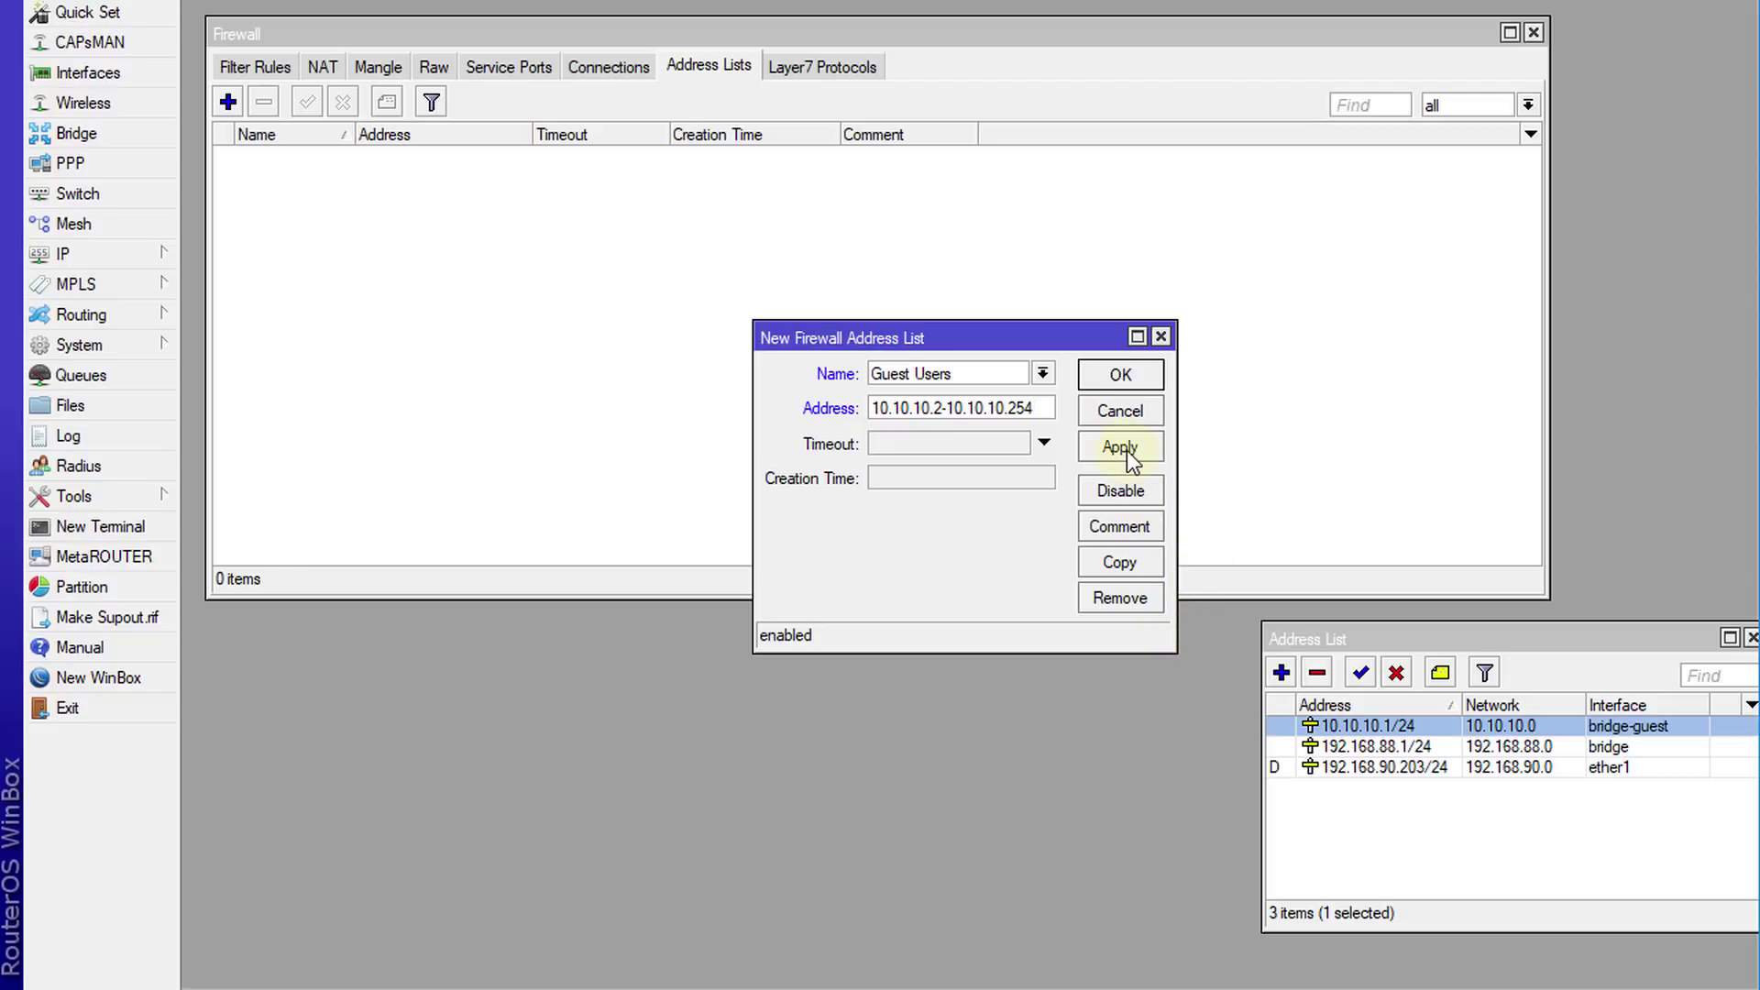
left_click(1120, 374)
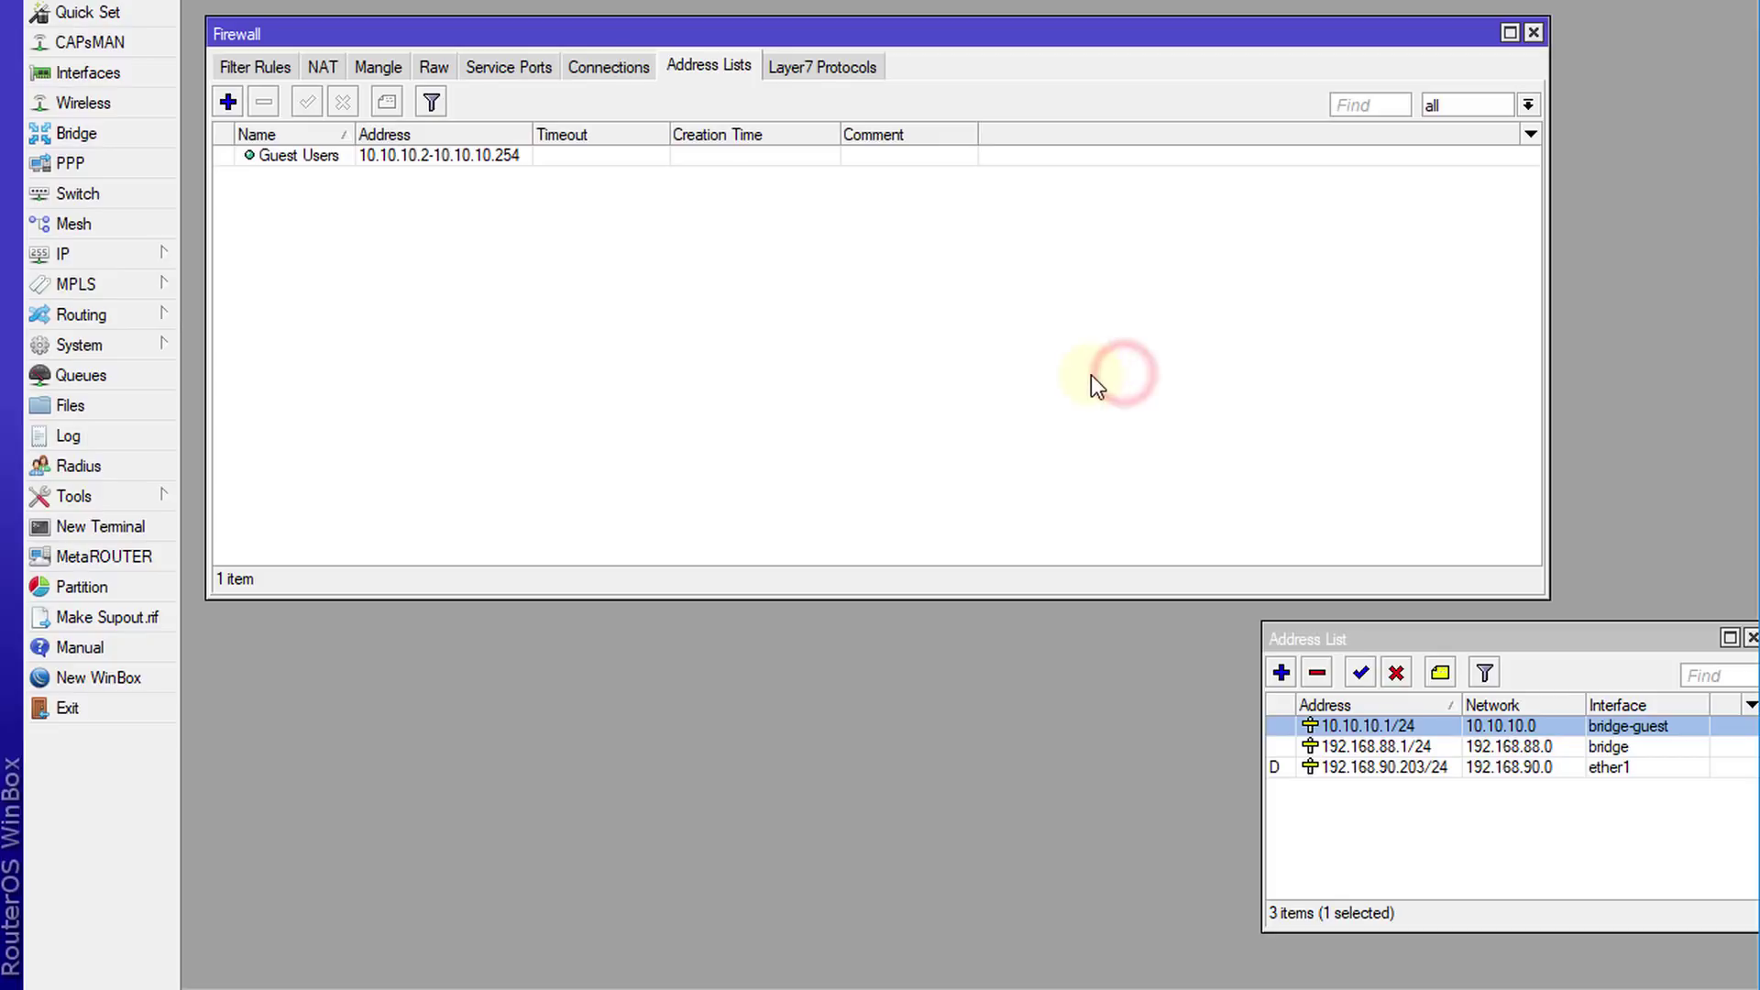
Start a new firewall mangle rule and set its chain to forward
left_click(387, 73)
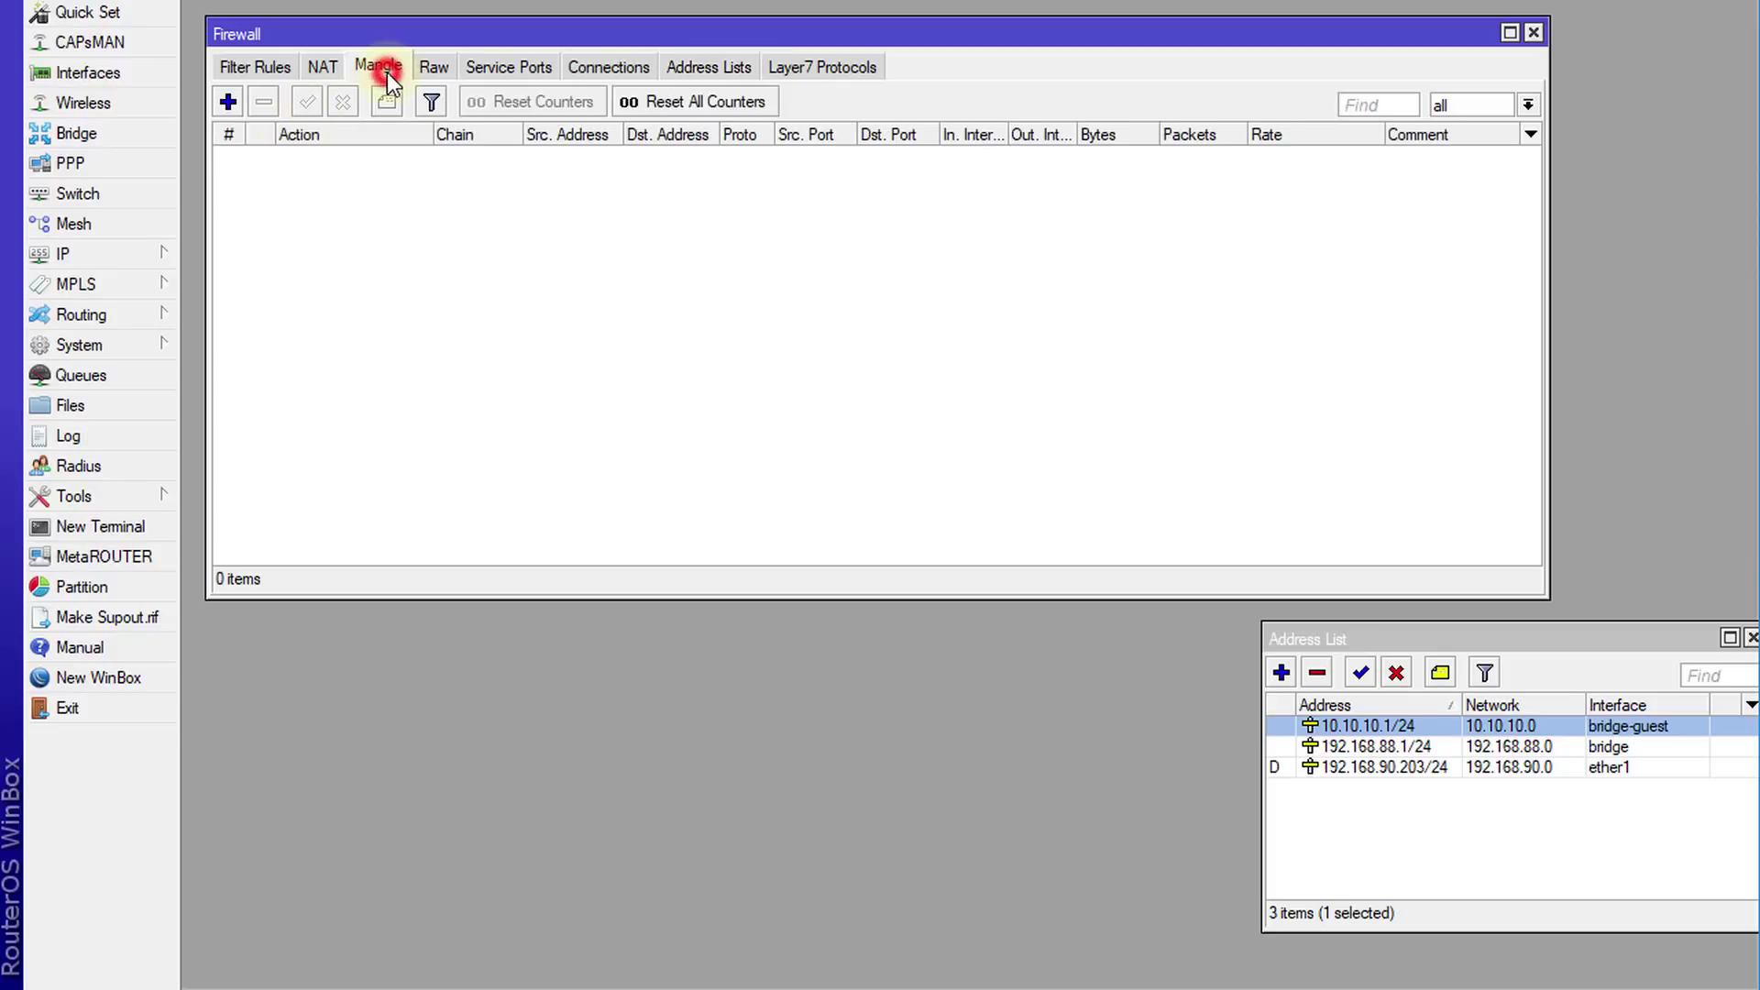
left_click(227, 103)
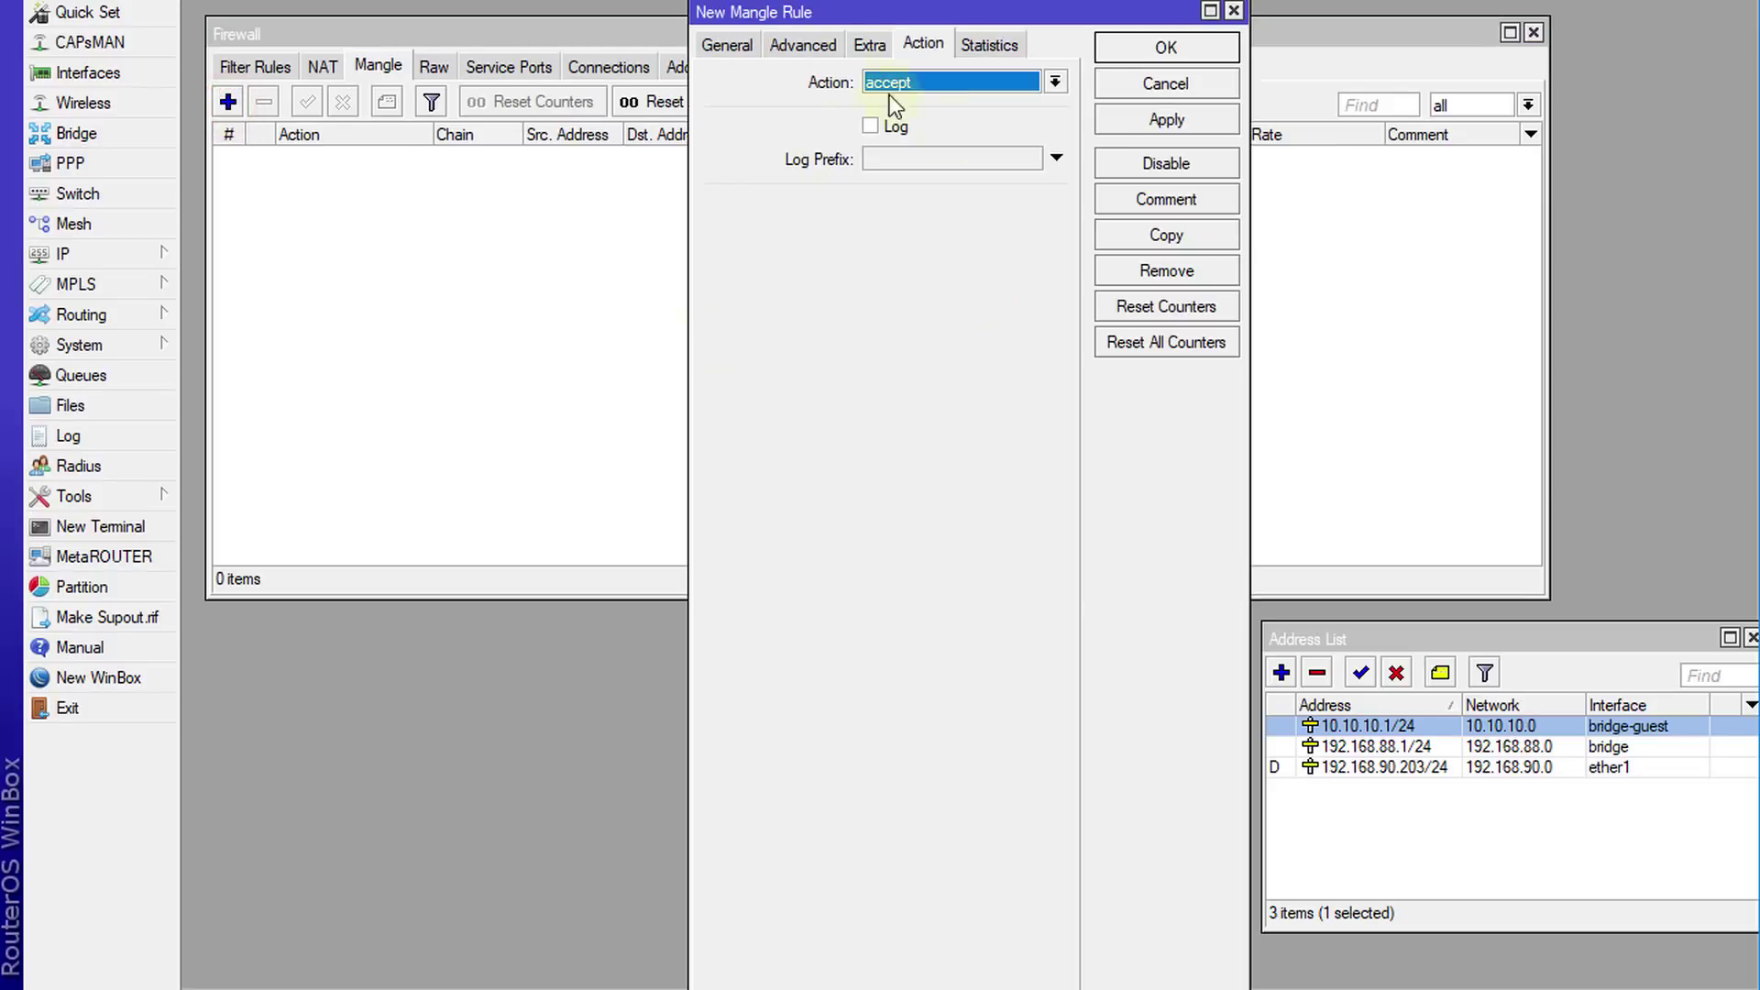
left_click(750, 46)
left_click(1054, 82)
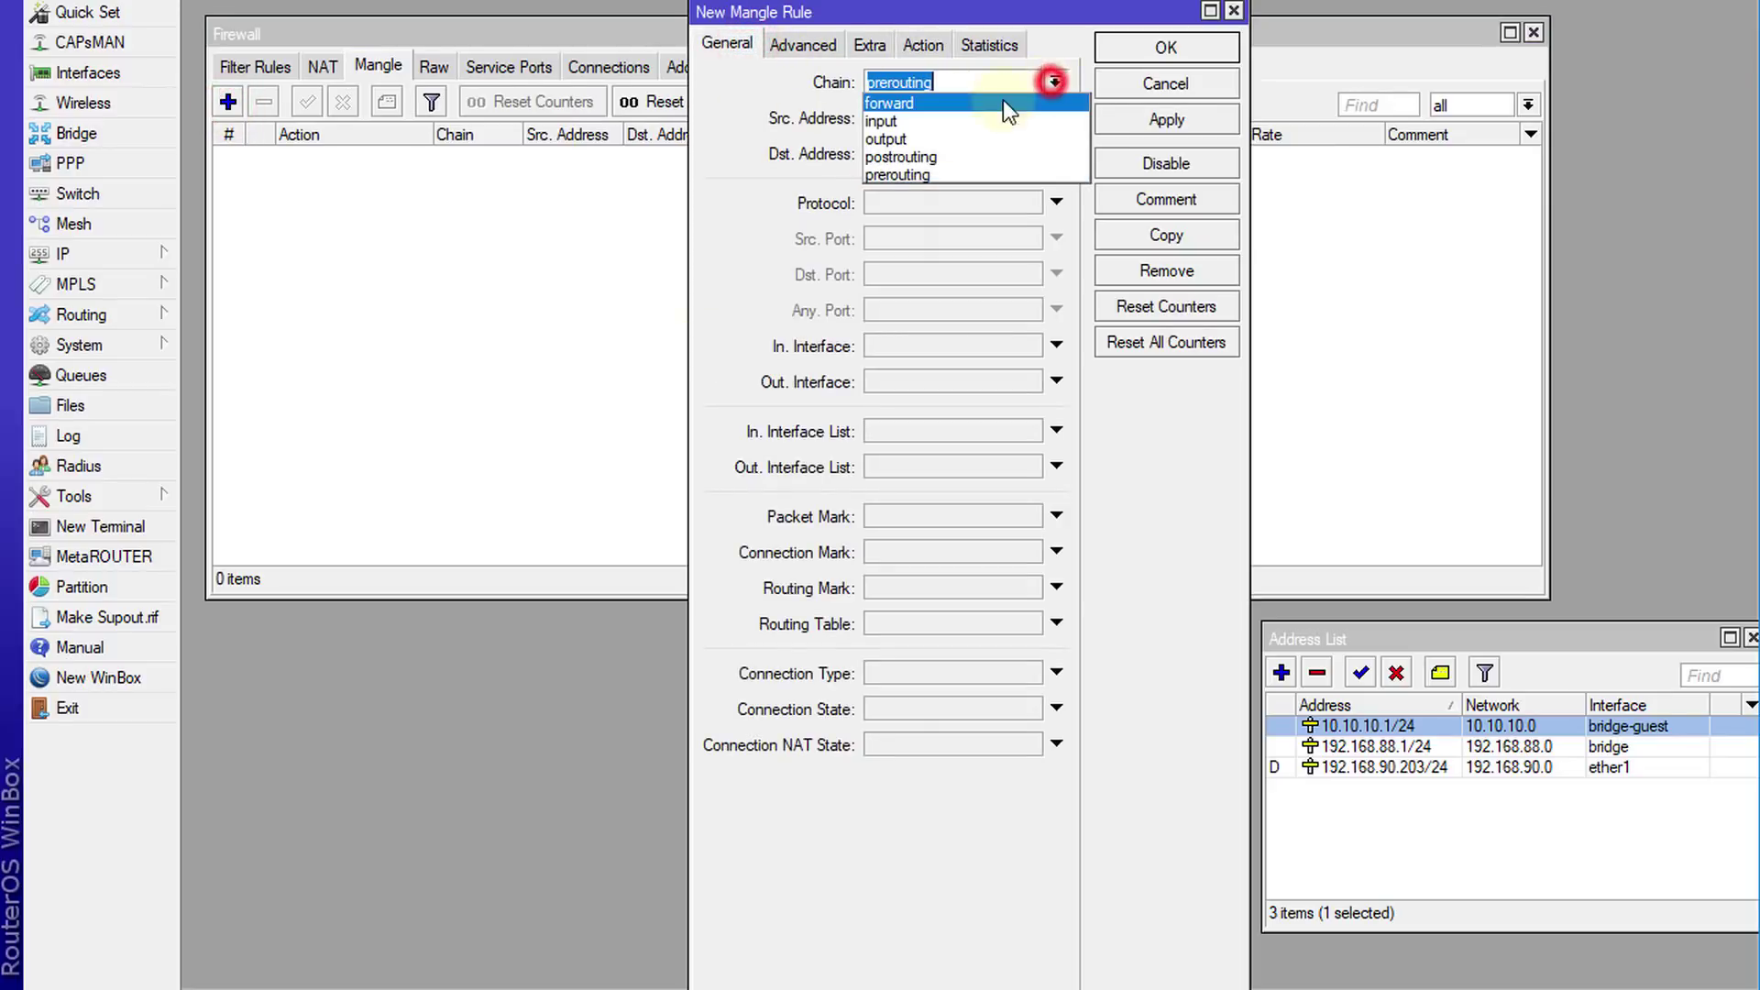
left_click(967, 103)
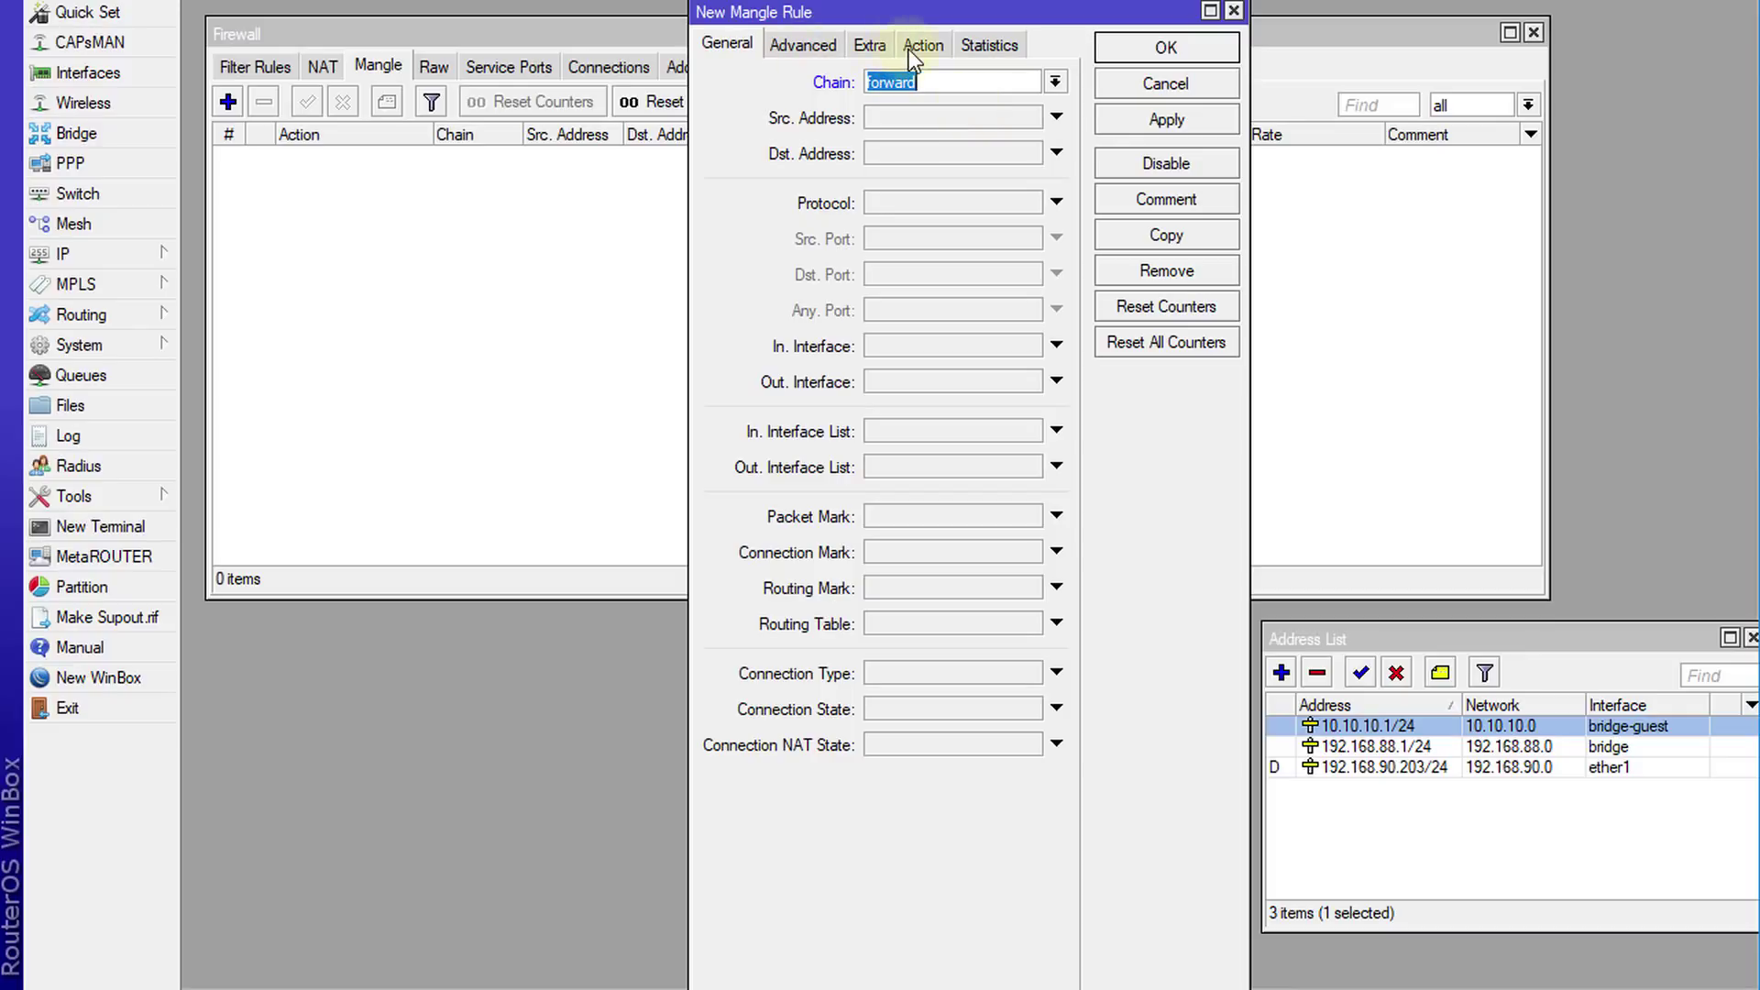
Set the mangle rule's action to mark connection with the new connection mark all-conn
left_click(922, 46)
left_click(940, 83)
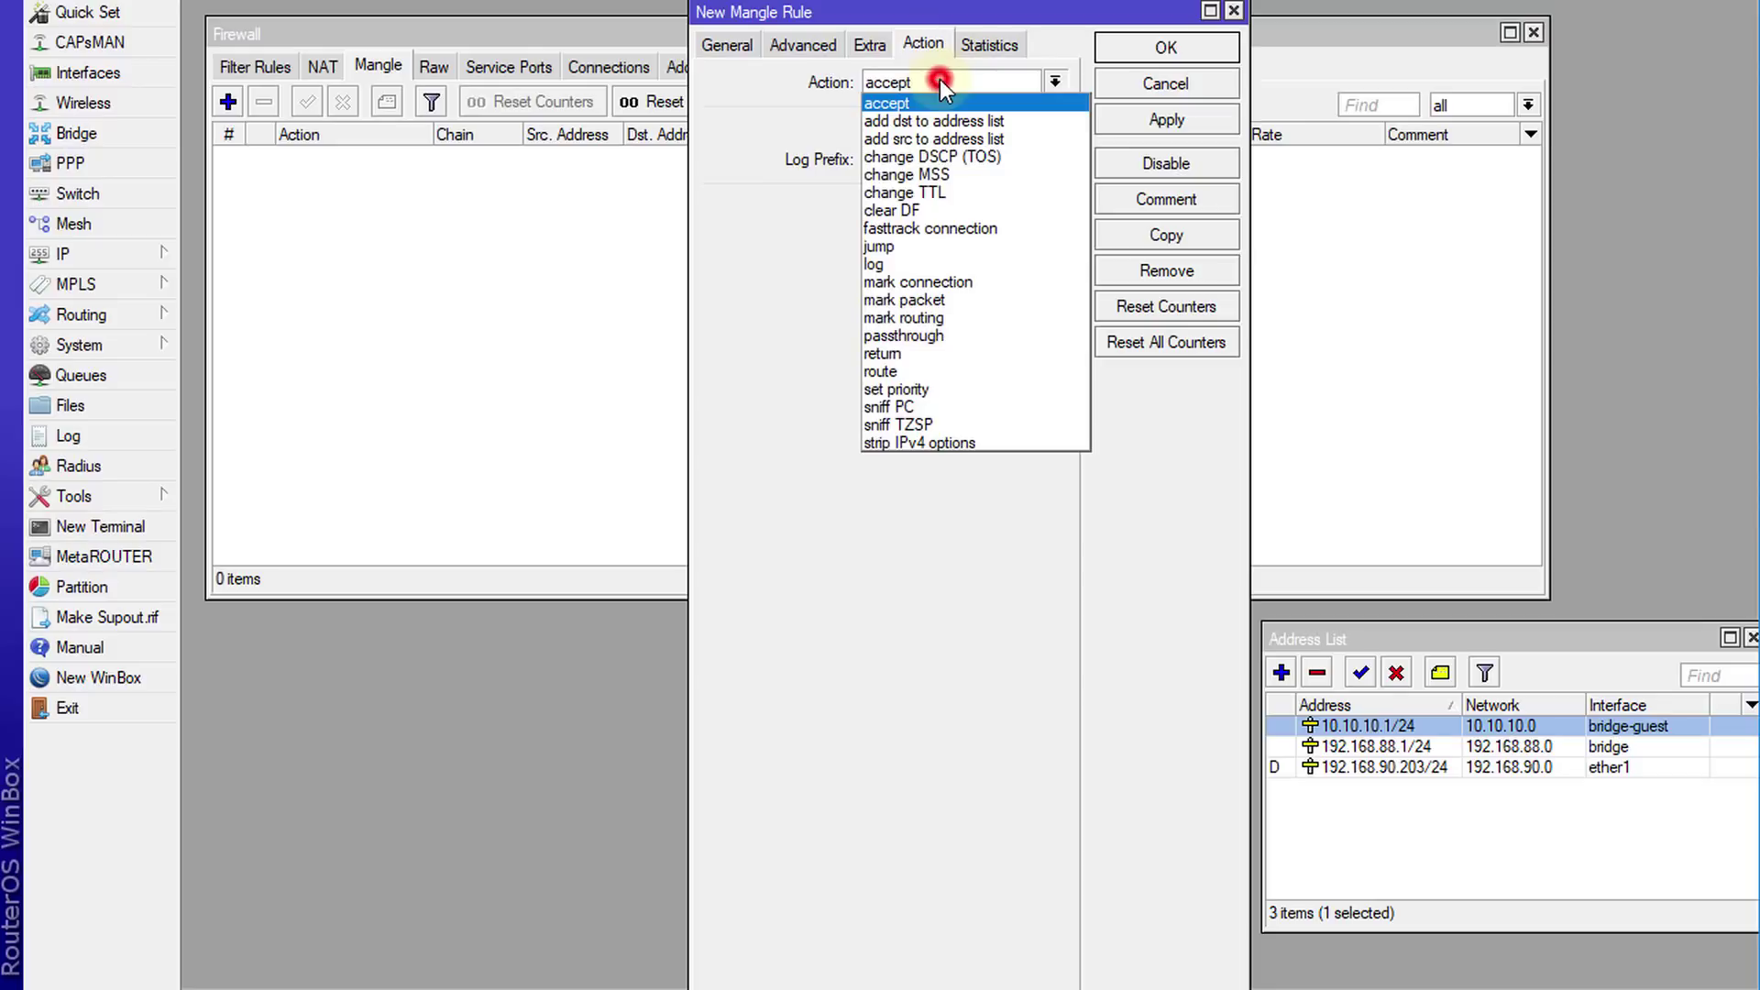
left_click(972, 288)
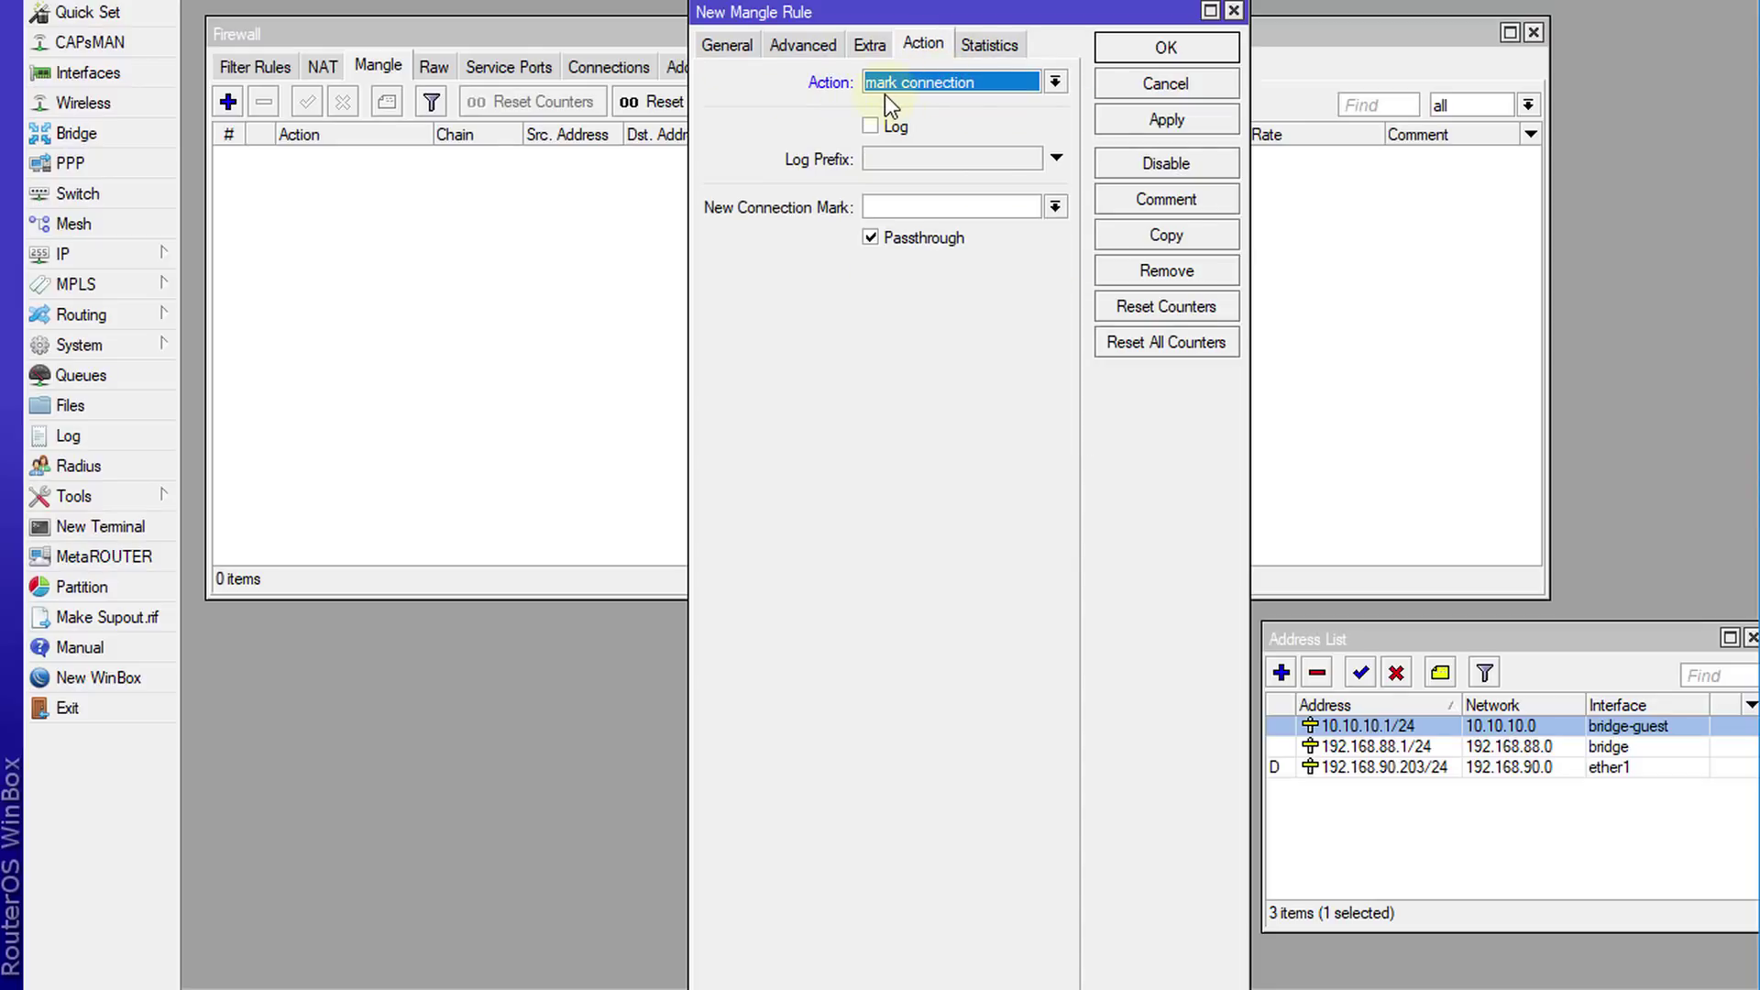
left_click(932, 215)
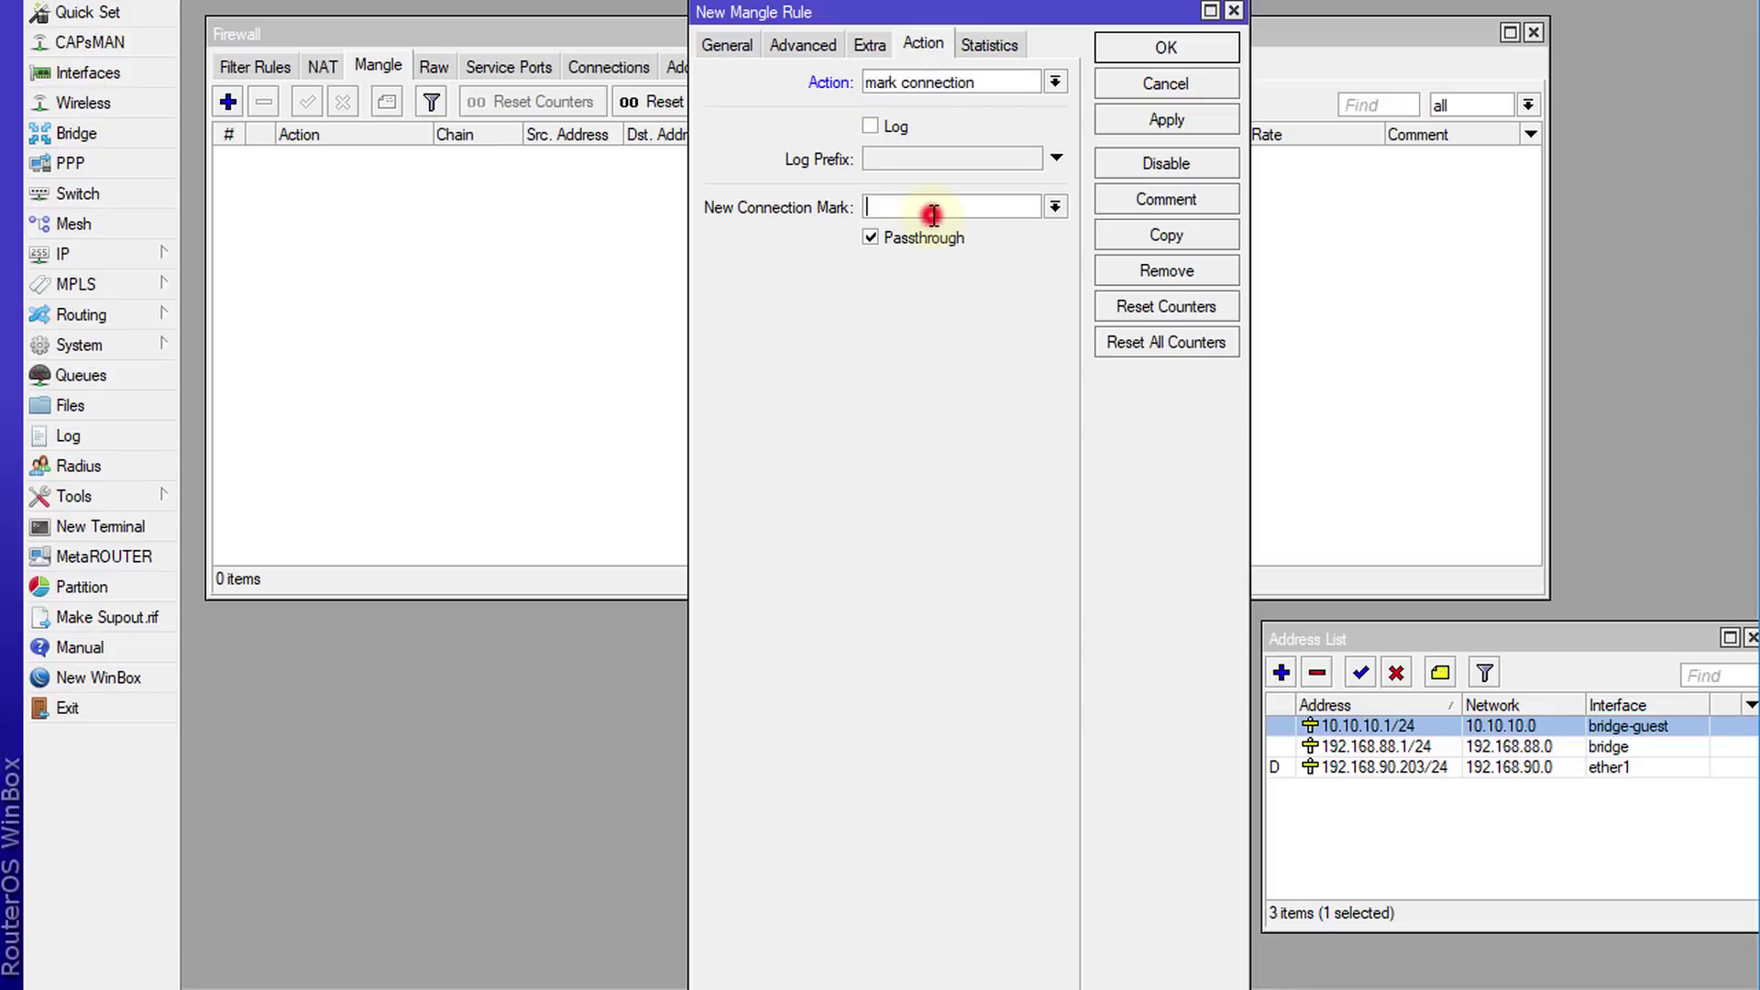
type("all-conn")
Reuse the connection mark name all-conn as the rule's comment and save the mangle rule
double_click(944, 209)
key("ctrl+c")
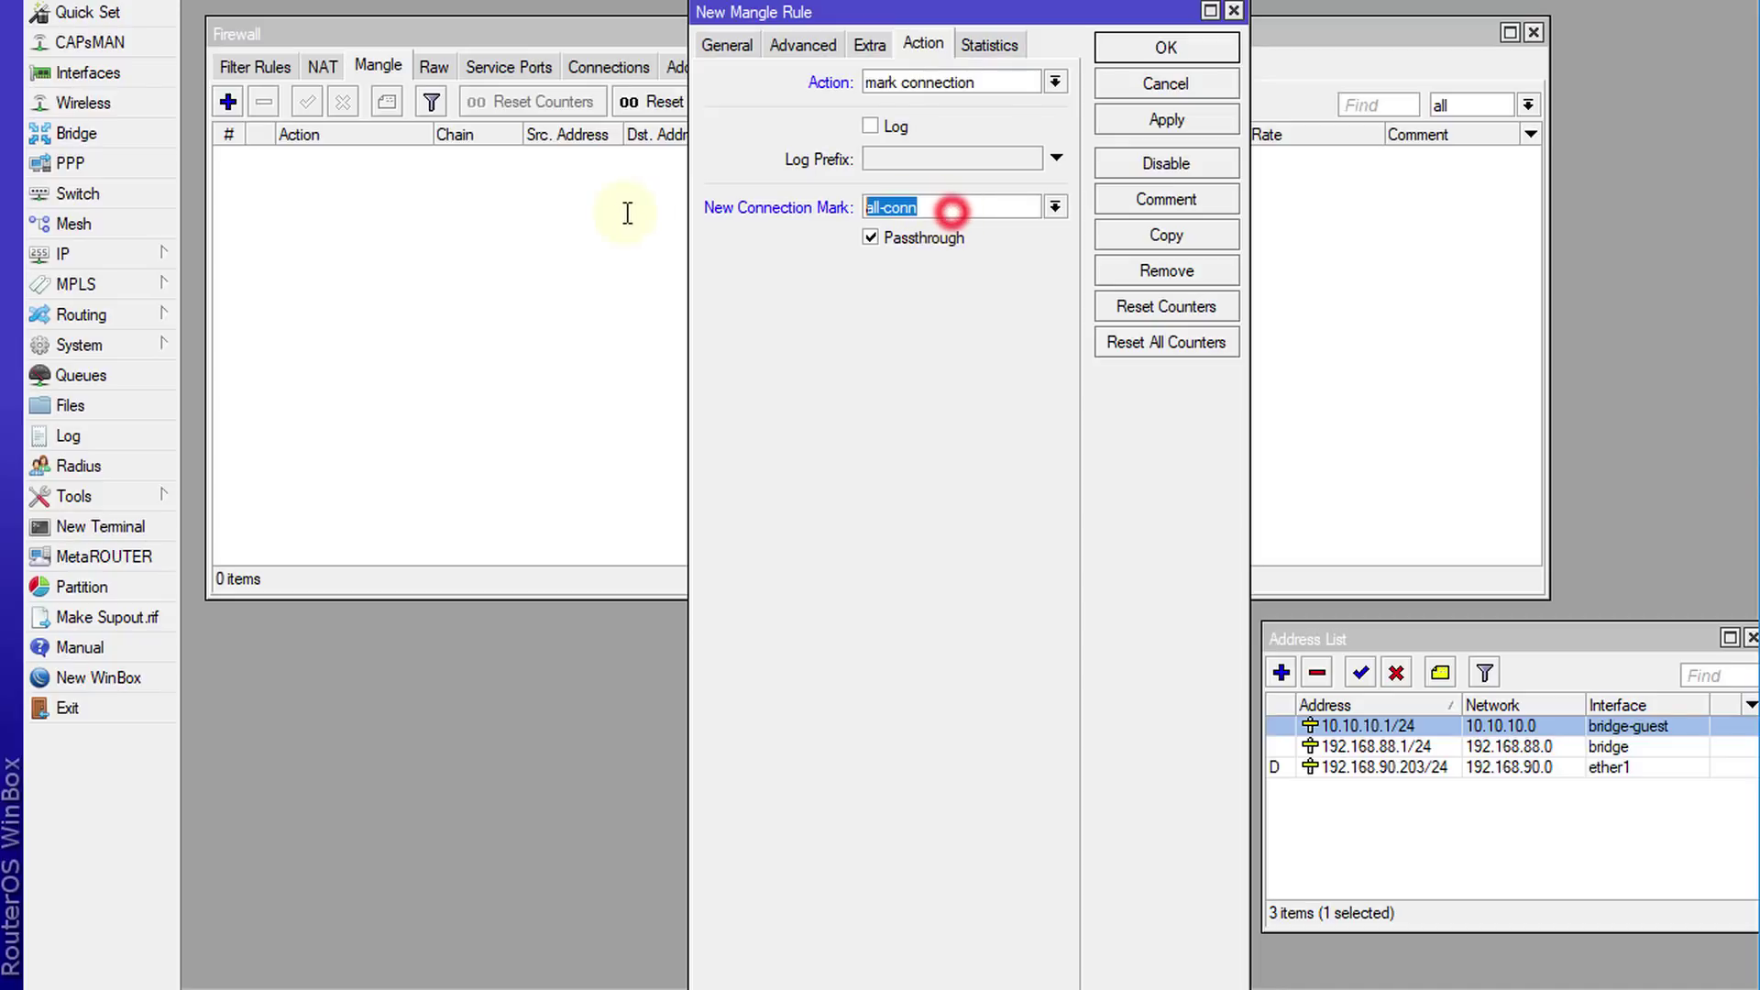
left_click(1215, 202)
key("ctrl+v")
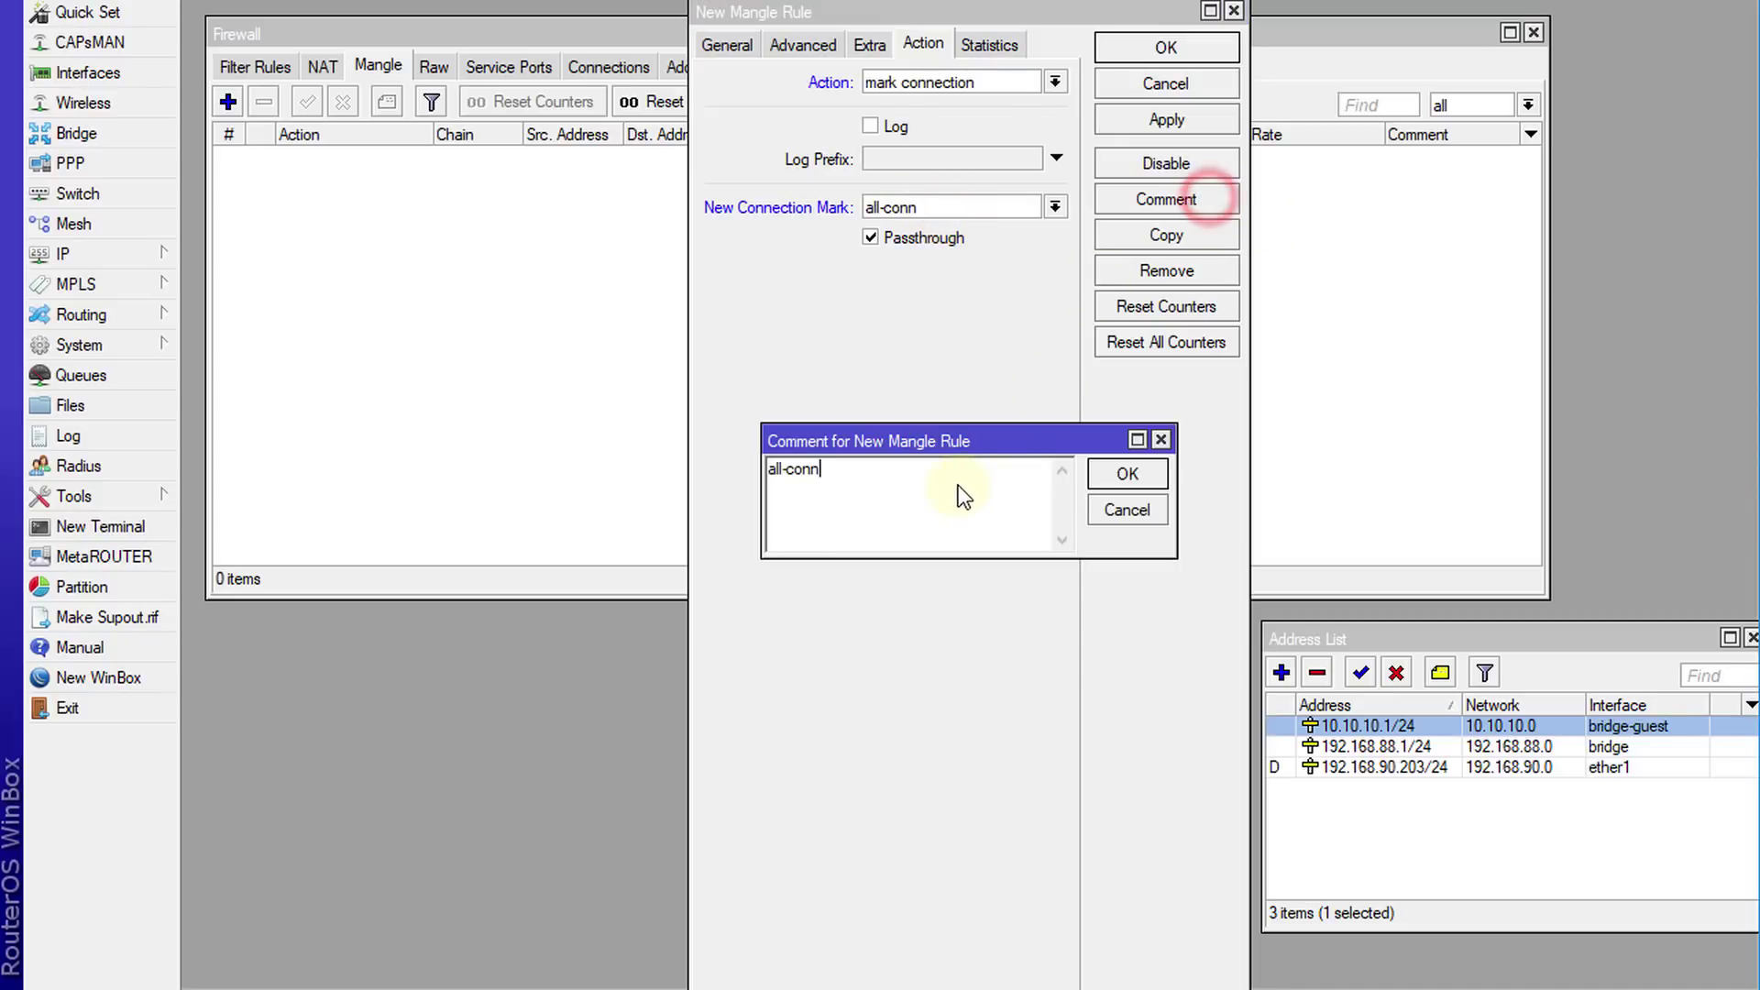
left_click(1132, 474)
left_click(1168, 48)
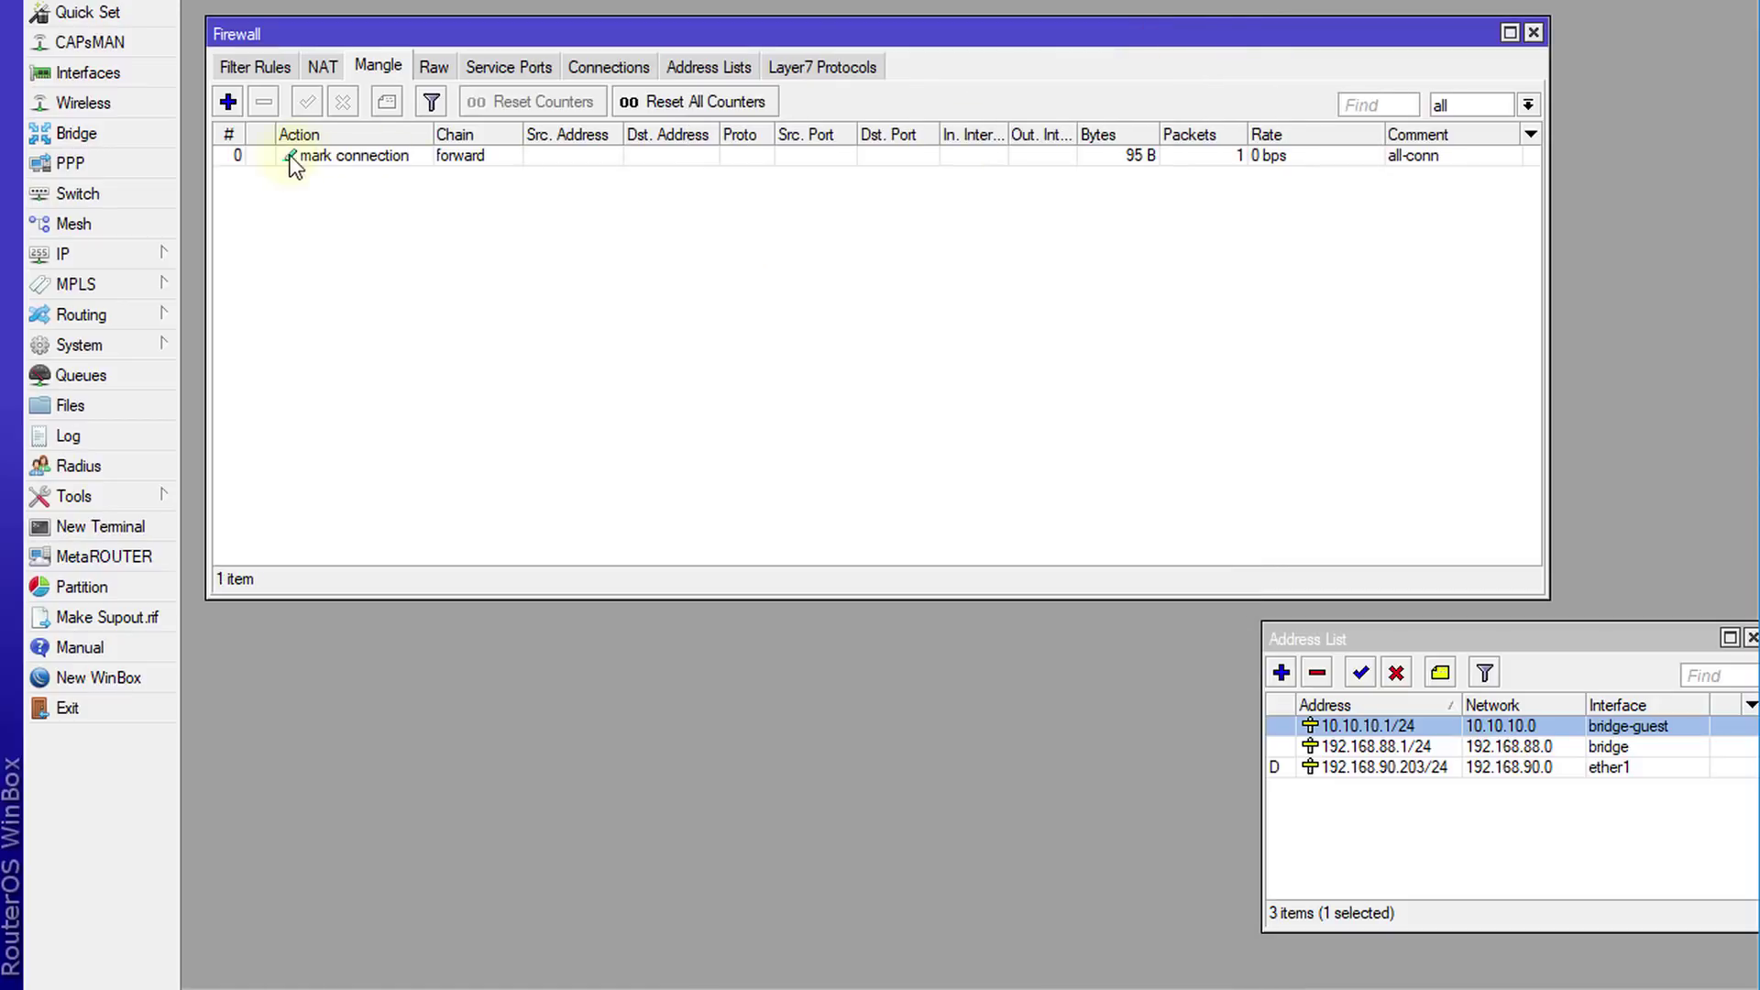
Start a second mangle rule on the forward chain, leaving its destination address unset
left_click(228, 102)
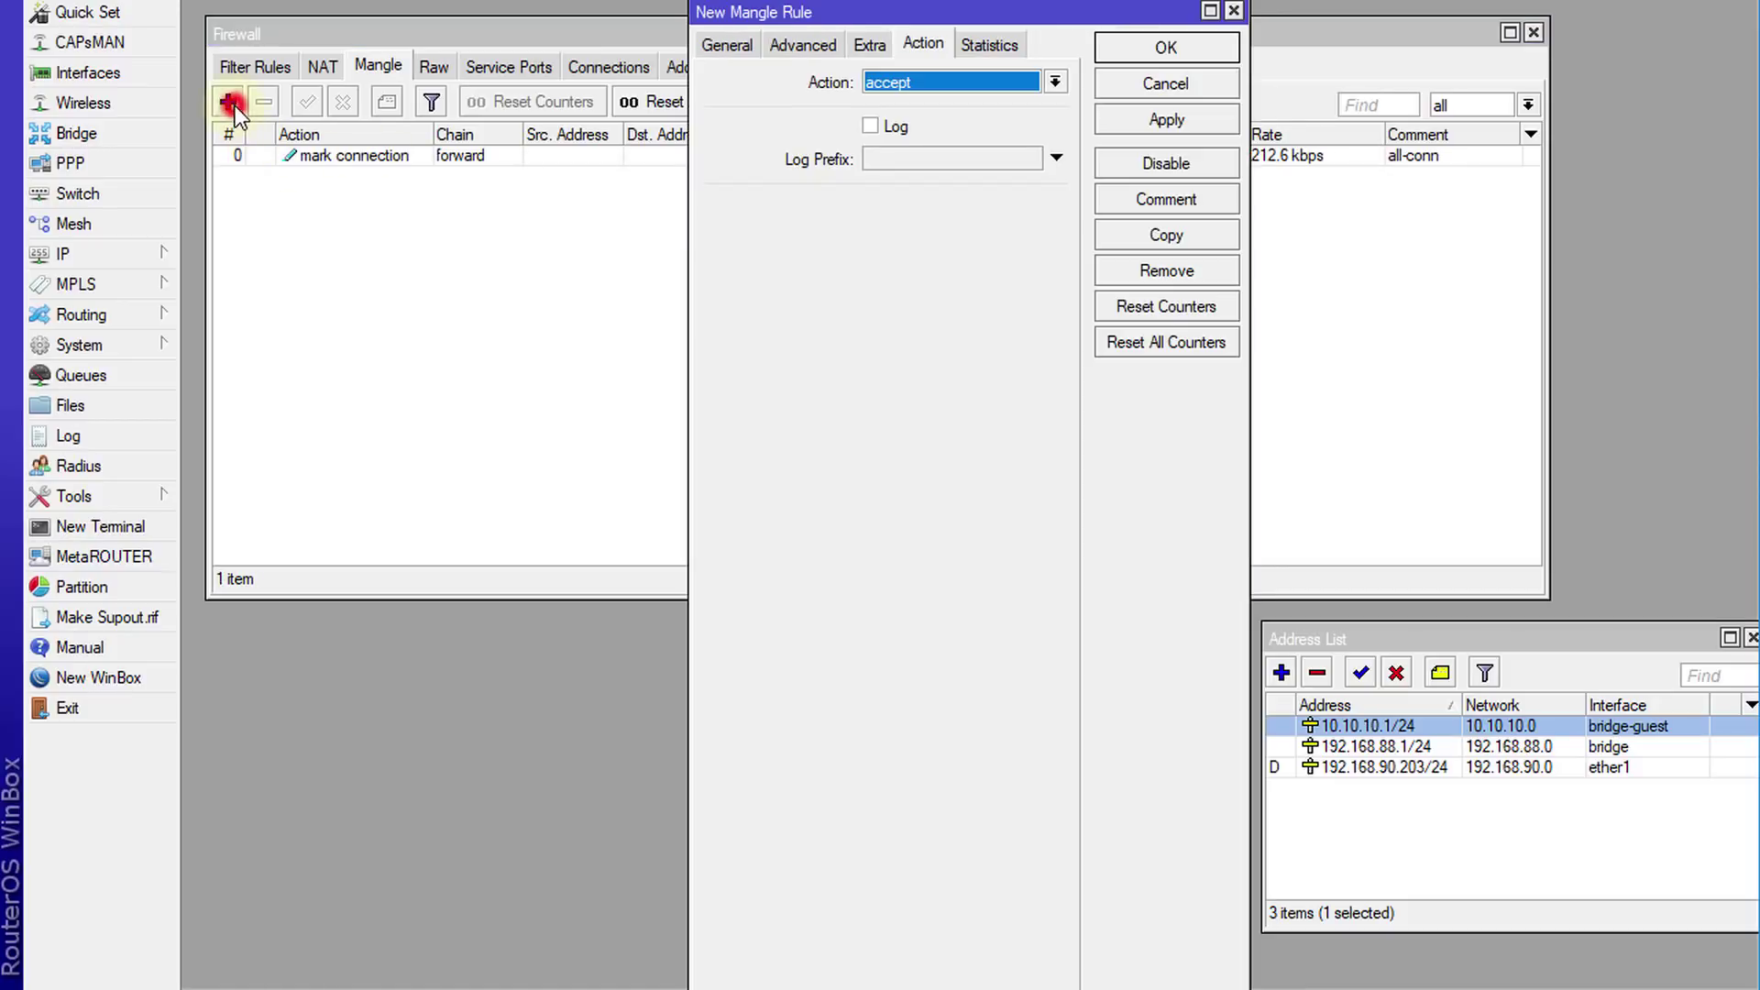
left_click(738, 47)
left_click(1057, 82)
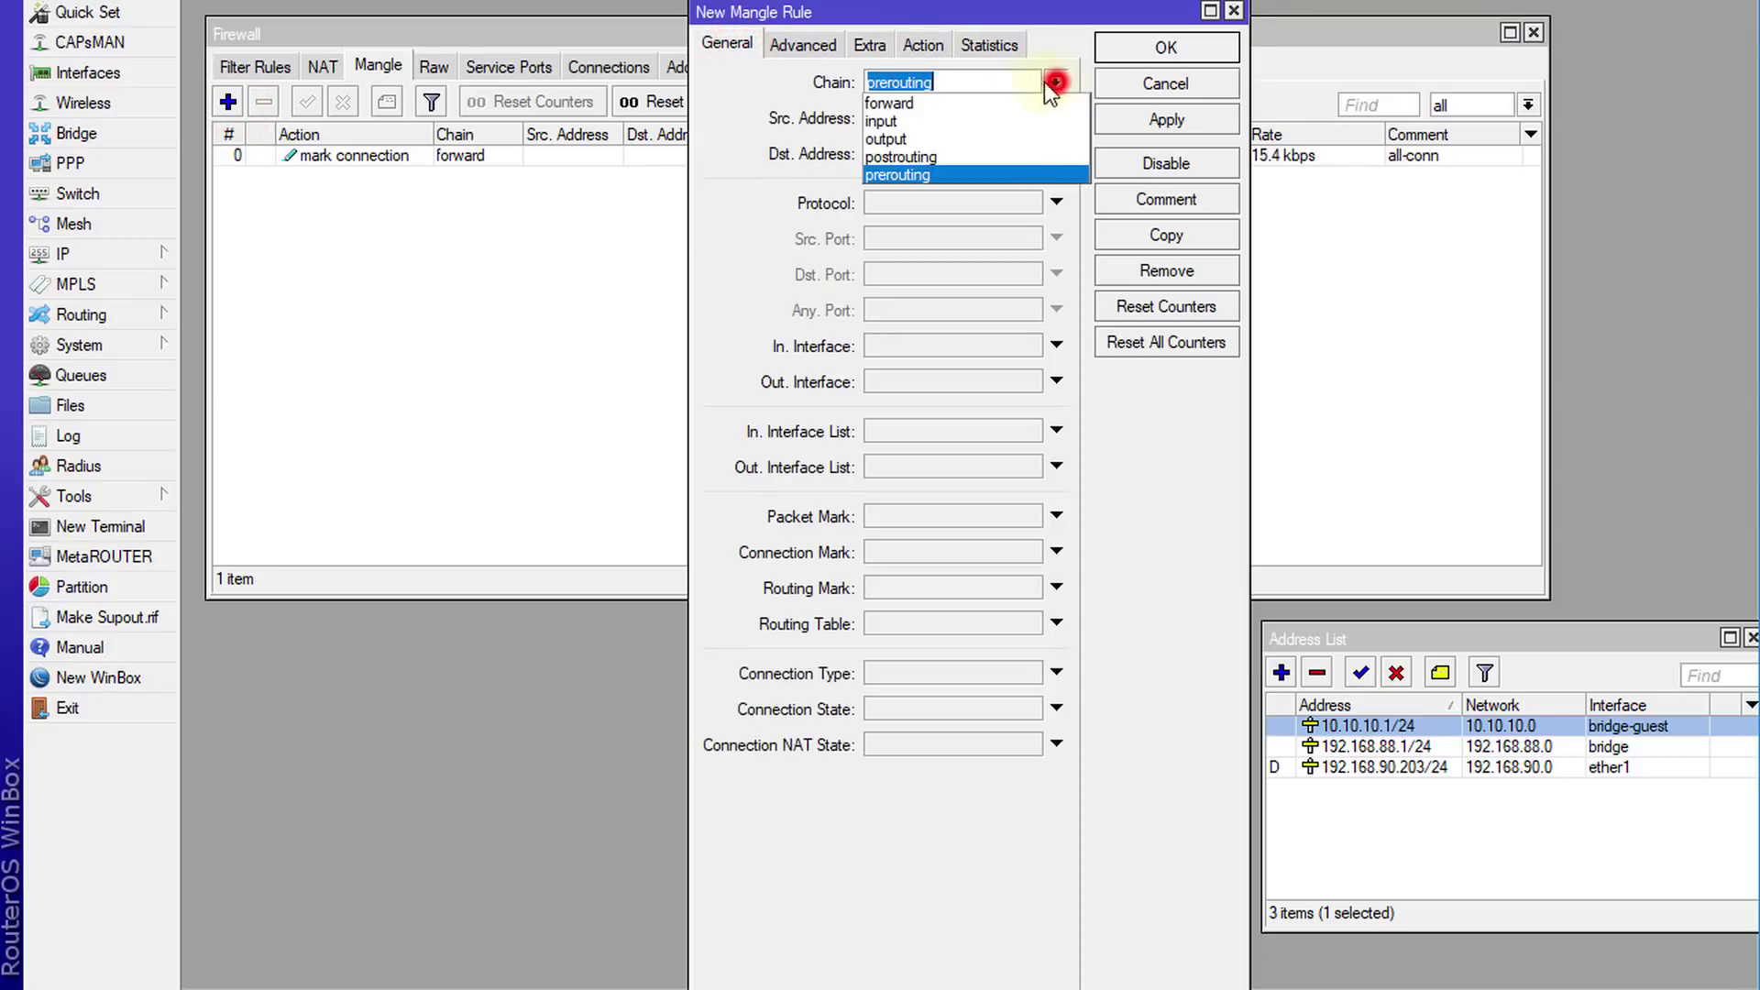
left_click(987, 99)
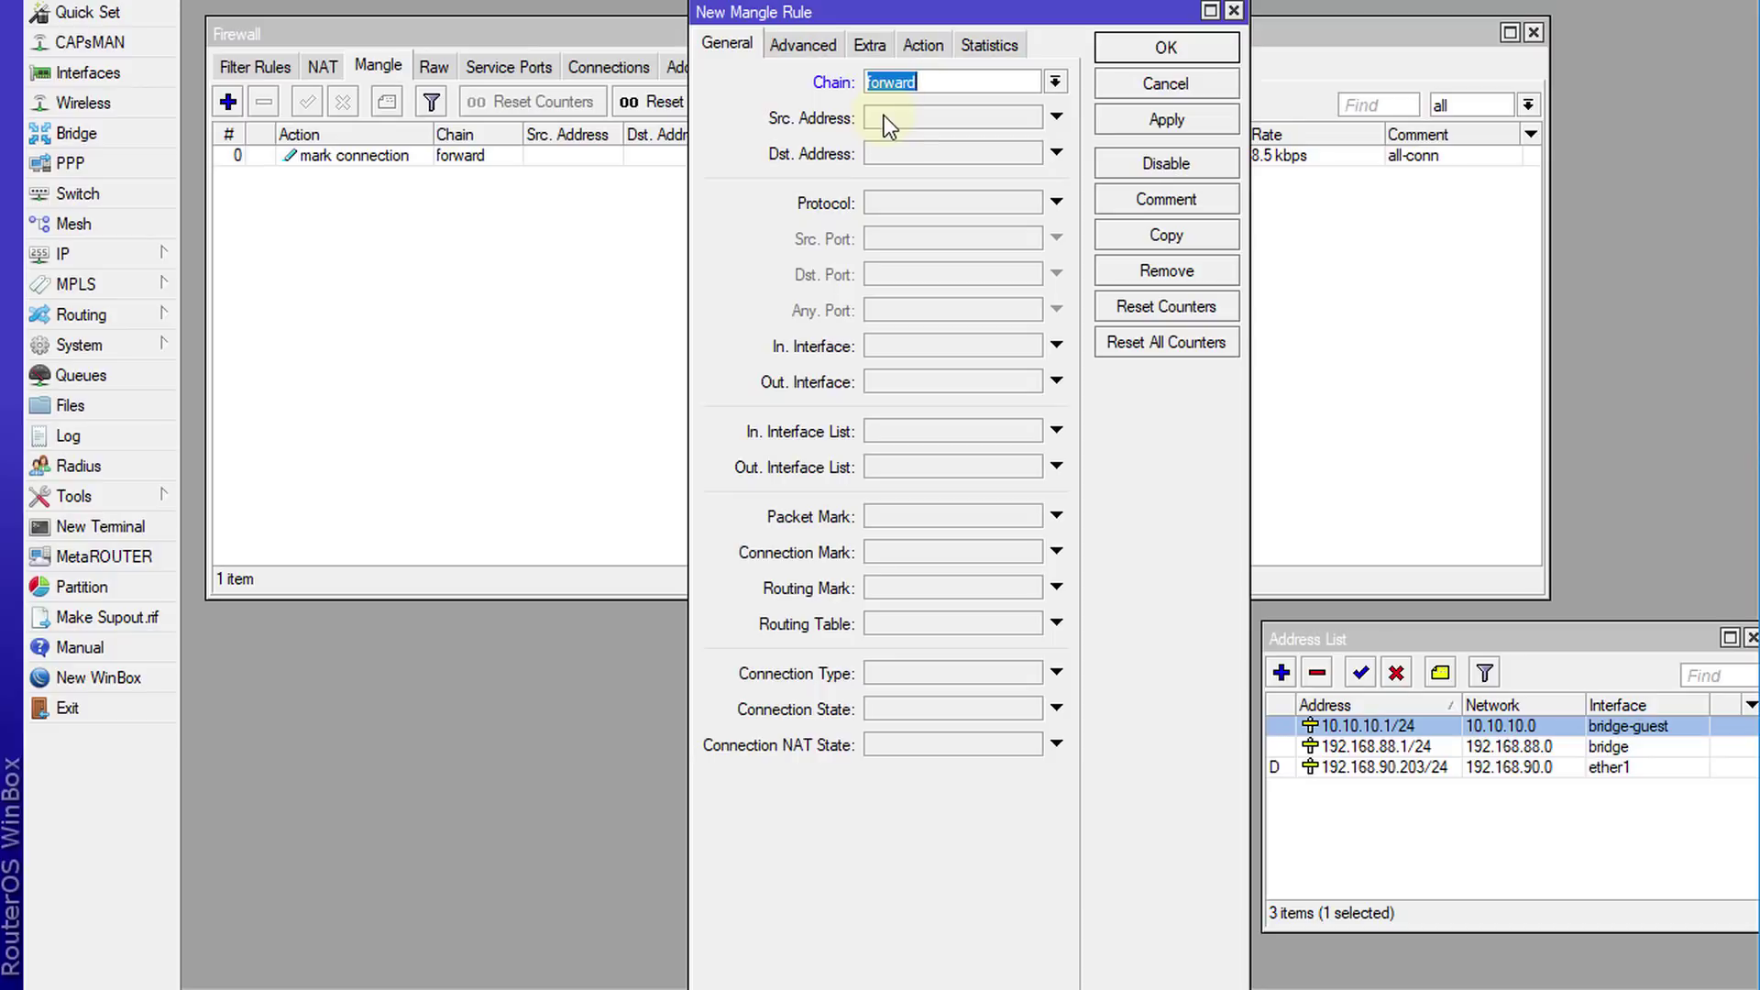
left_click(897, 156)
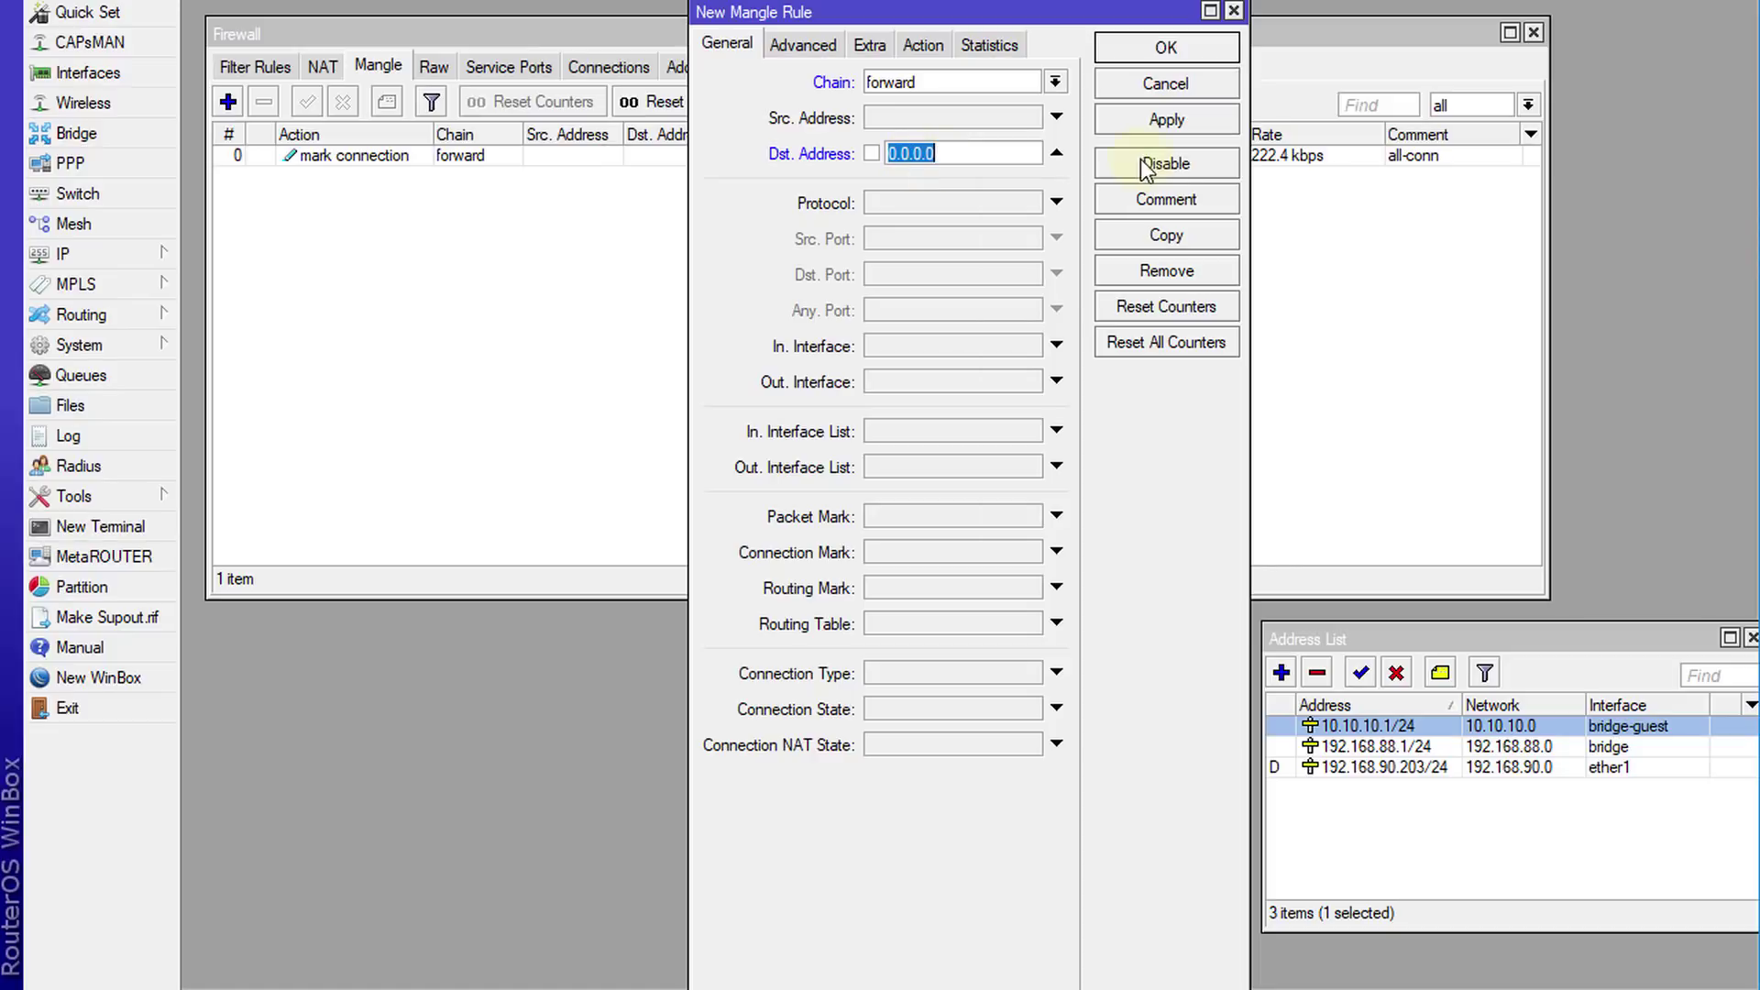
left_click(1062, 154)
Match the second mangle rule to the destination address list Guest Users
left_click(807, 43)
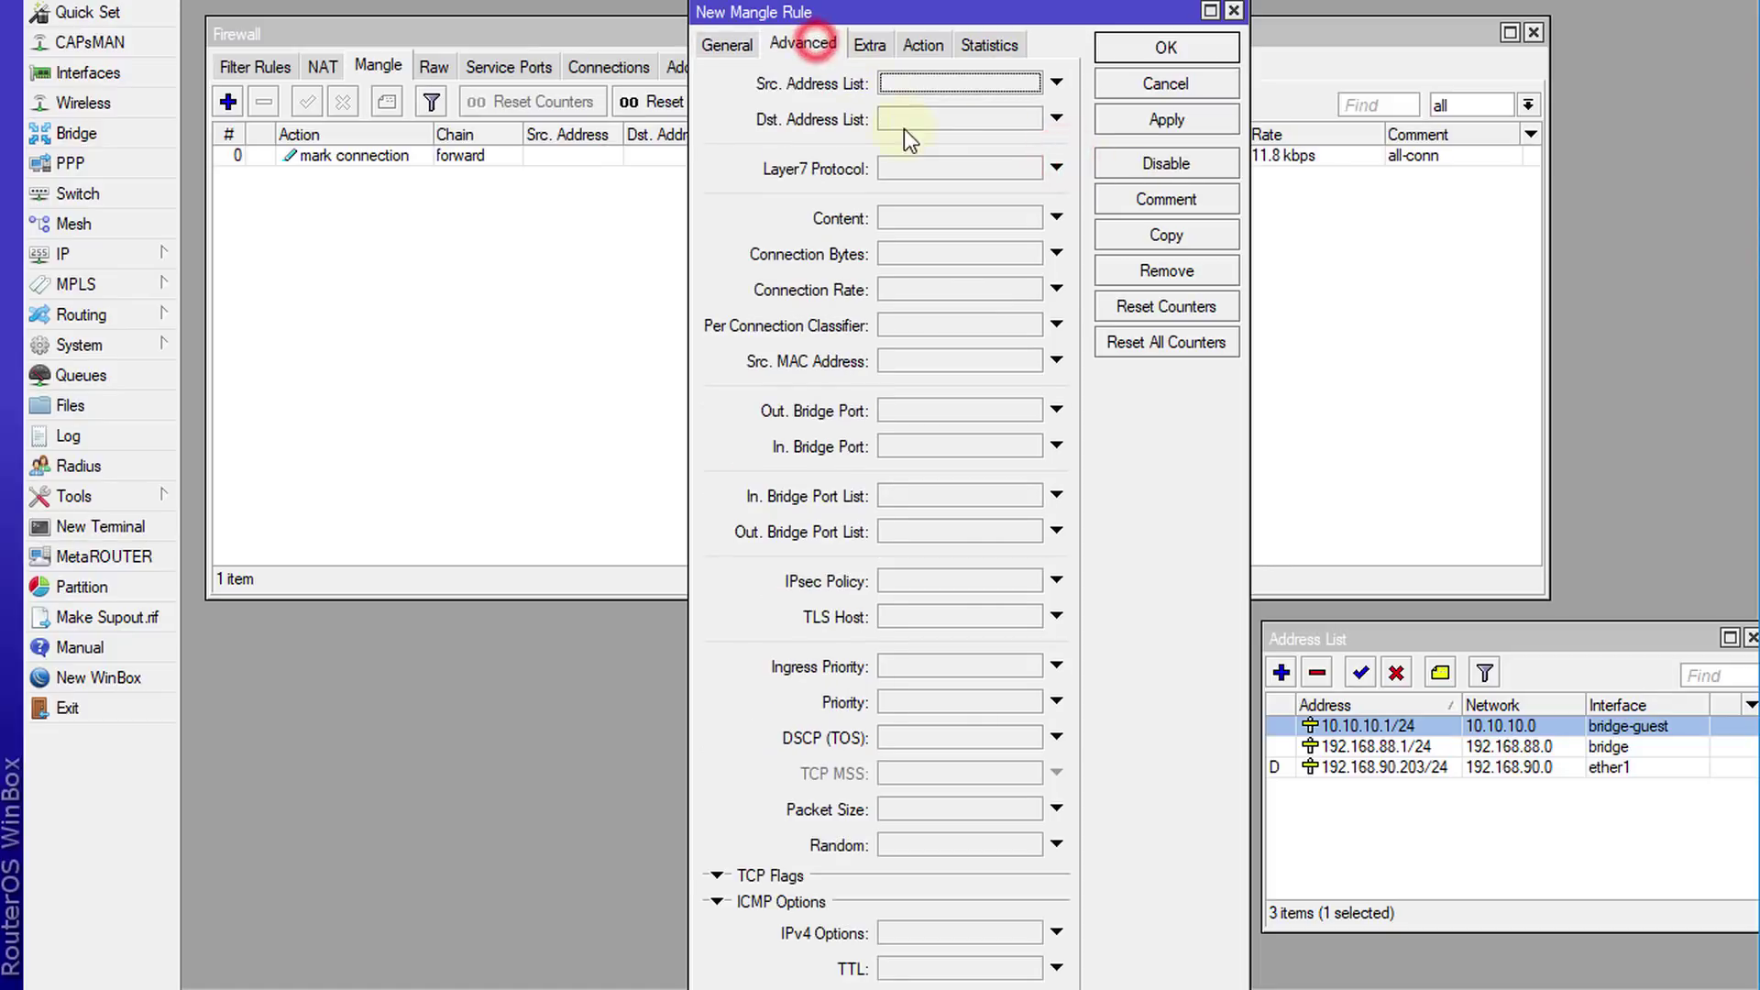
left_click(1036, 123)
left_click(1036, 123)
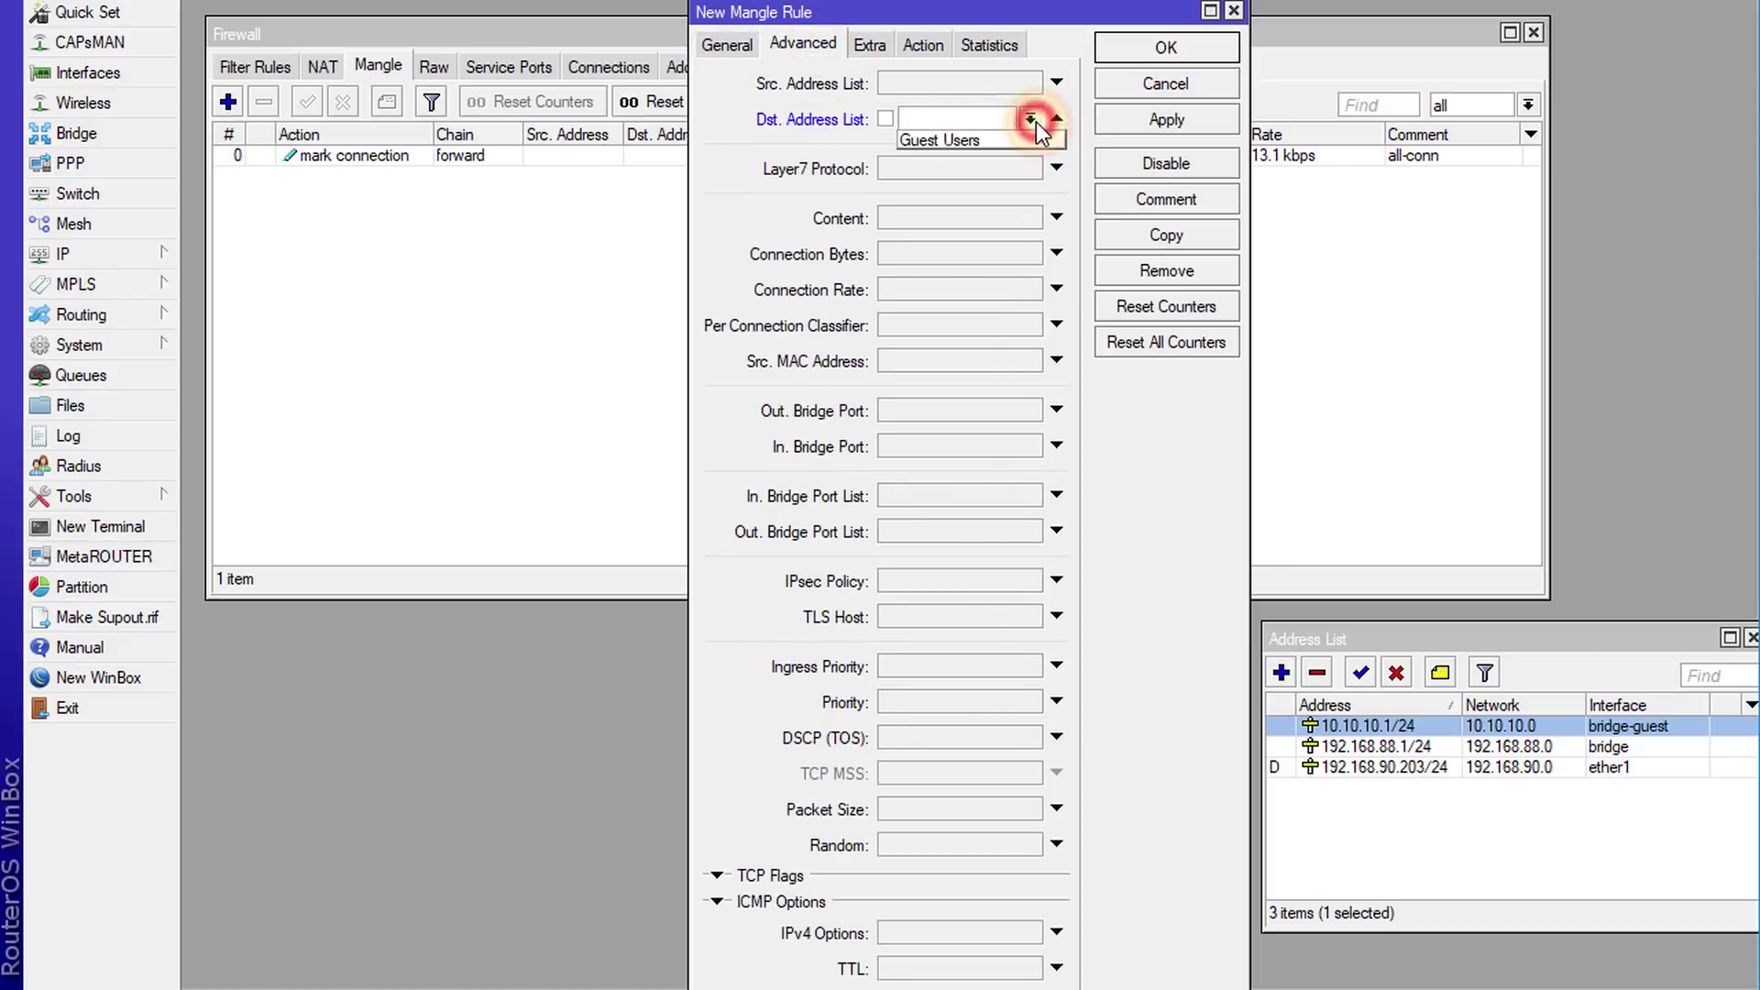
left_click(970, 140)
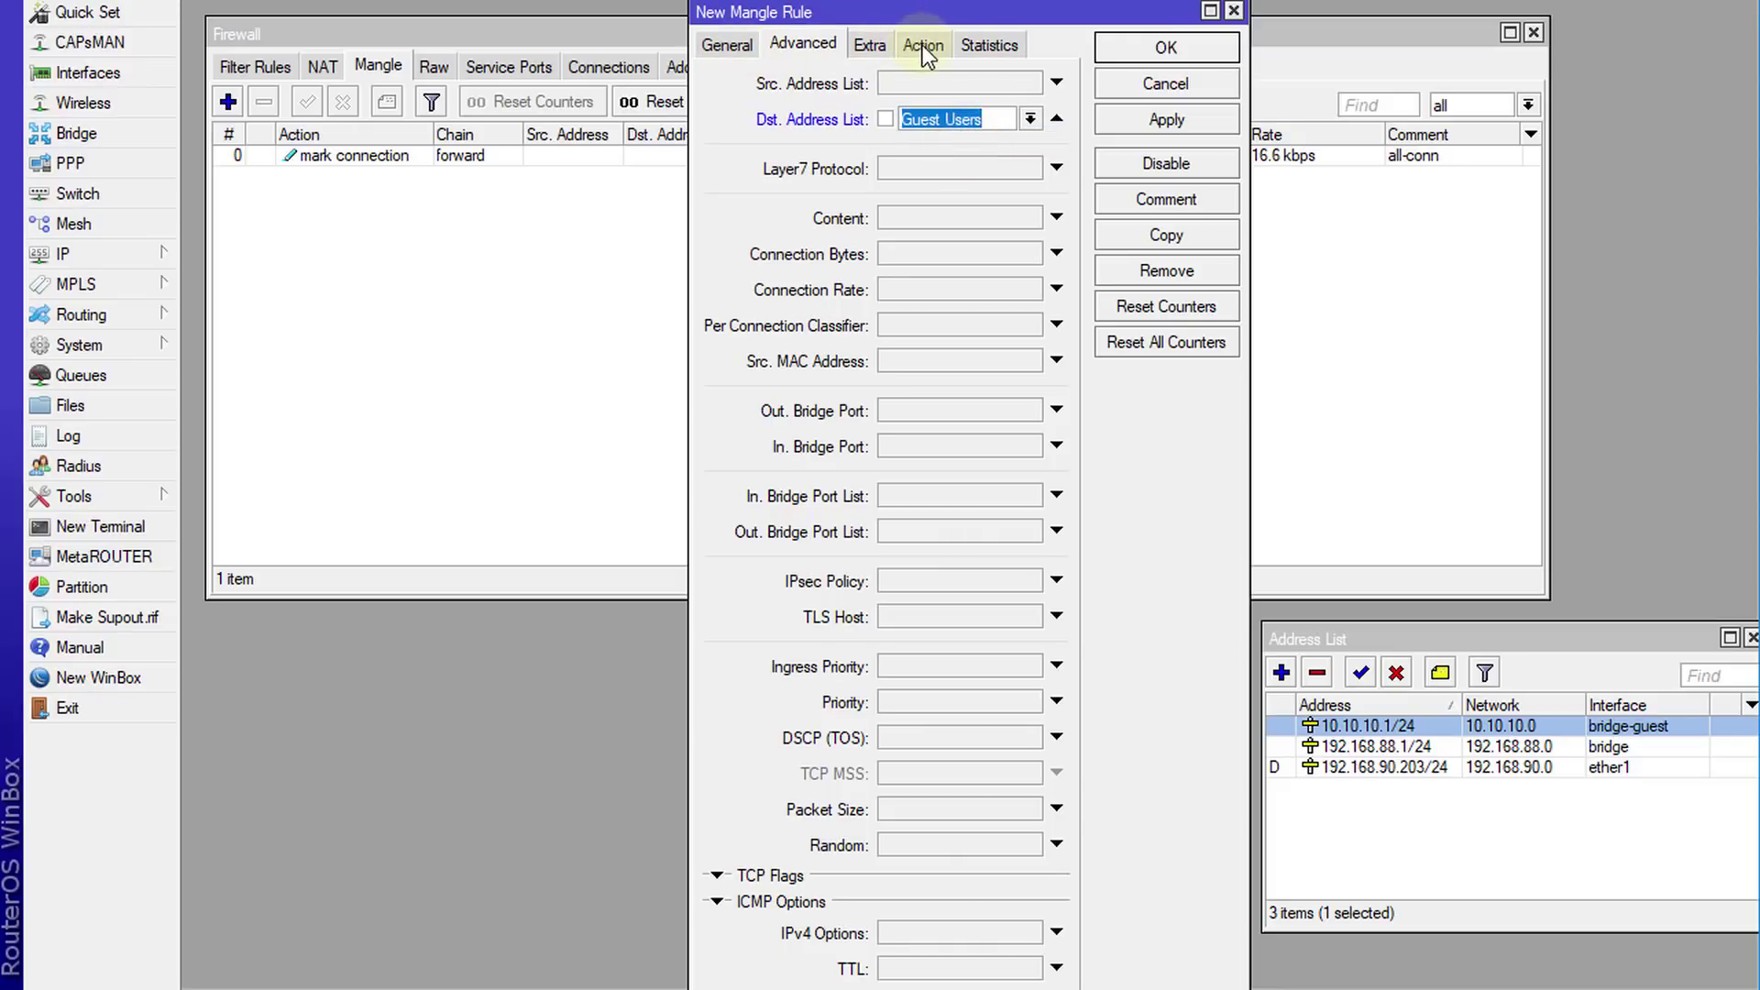
Restrict the second mangle rule to traffic with the connection mark all-conn
left_click(729, 44)
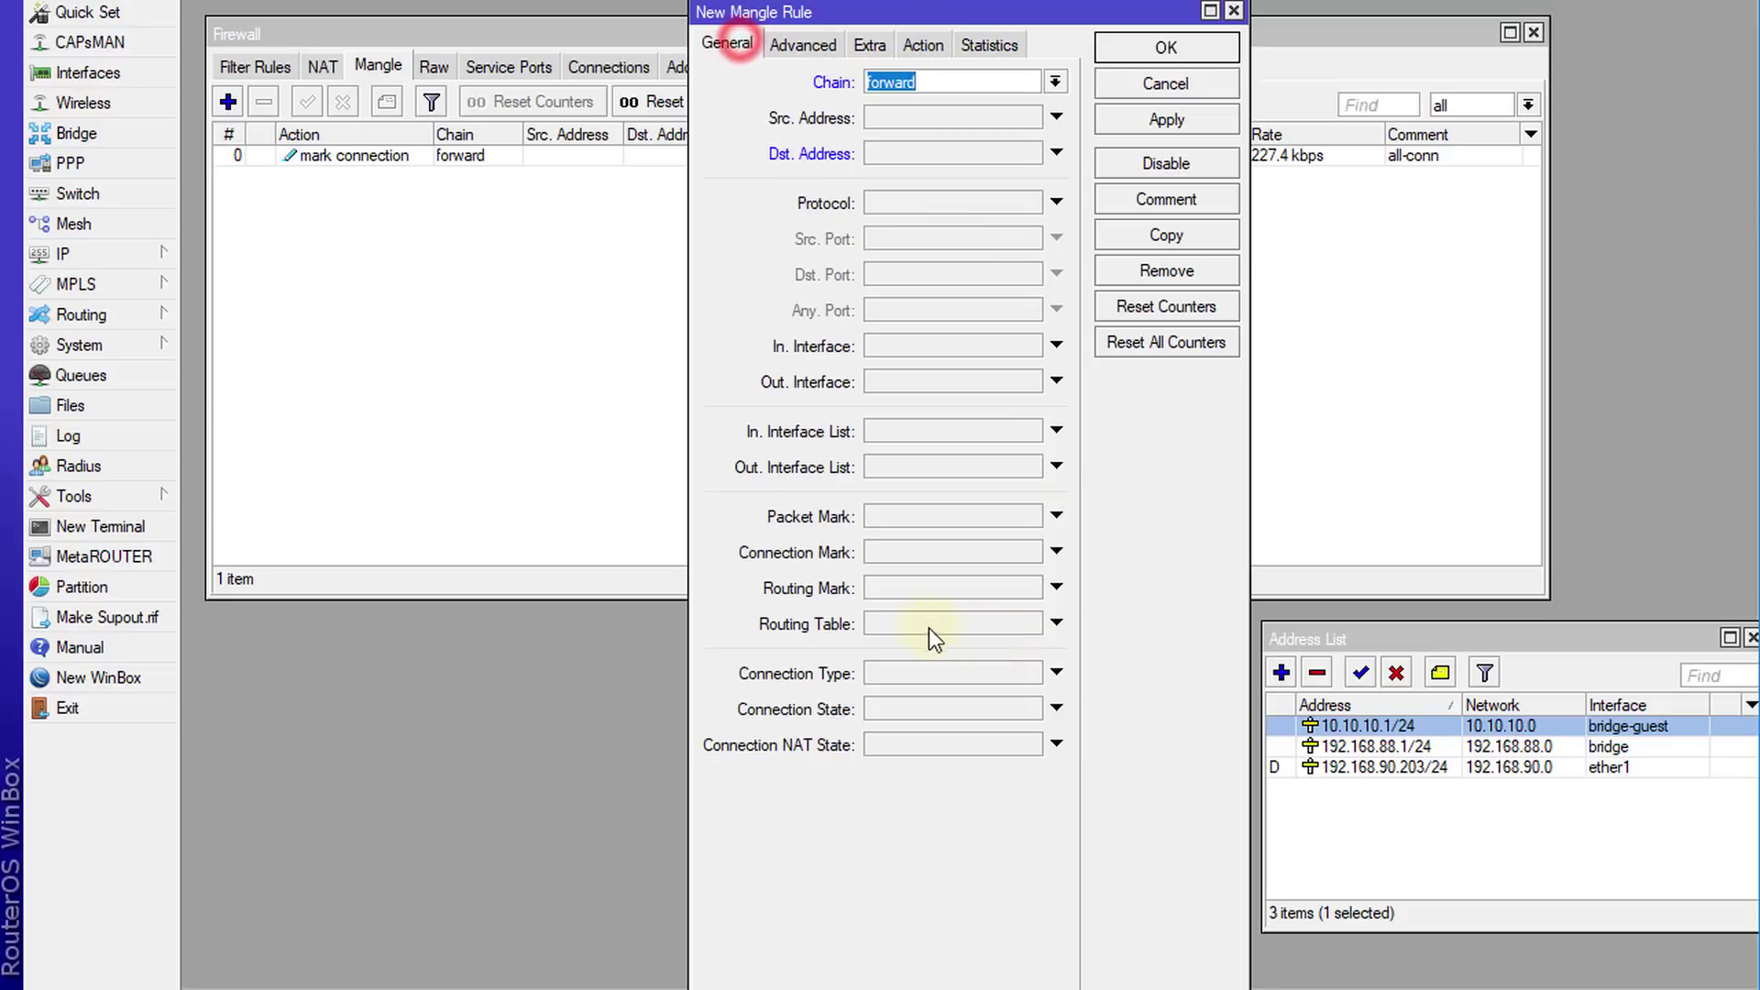
left_click(930, 552)
left_click(1031, 550)
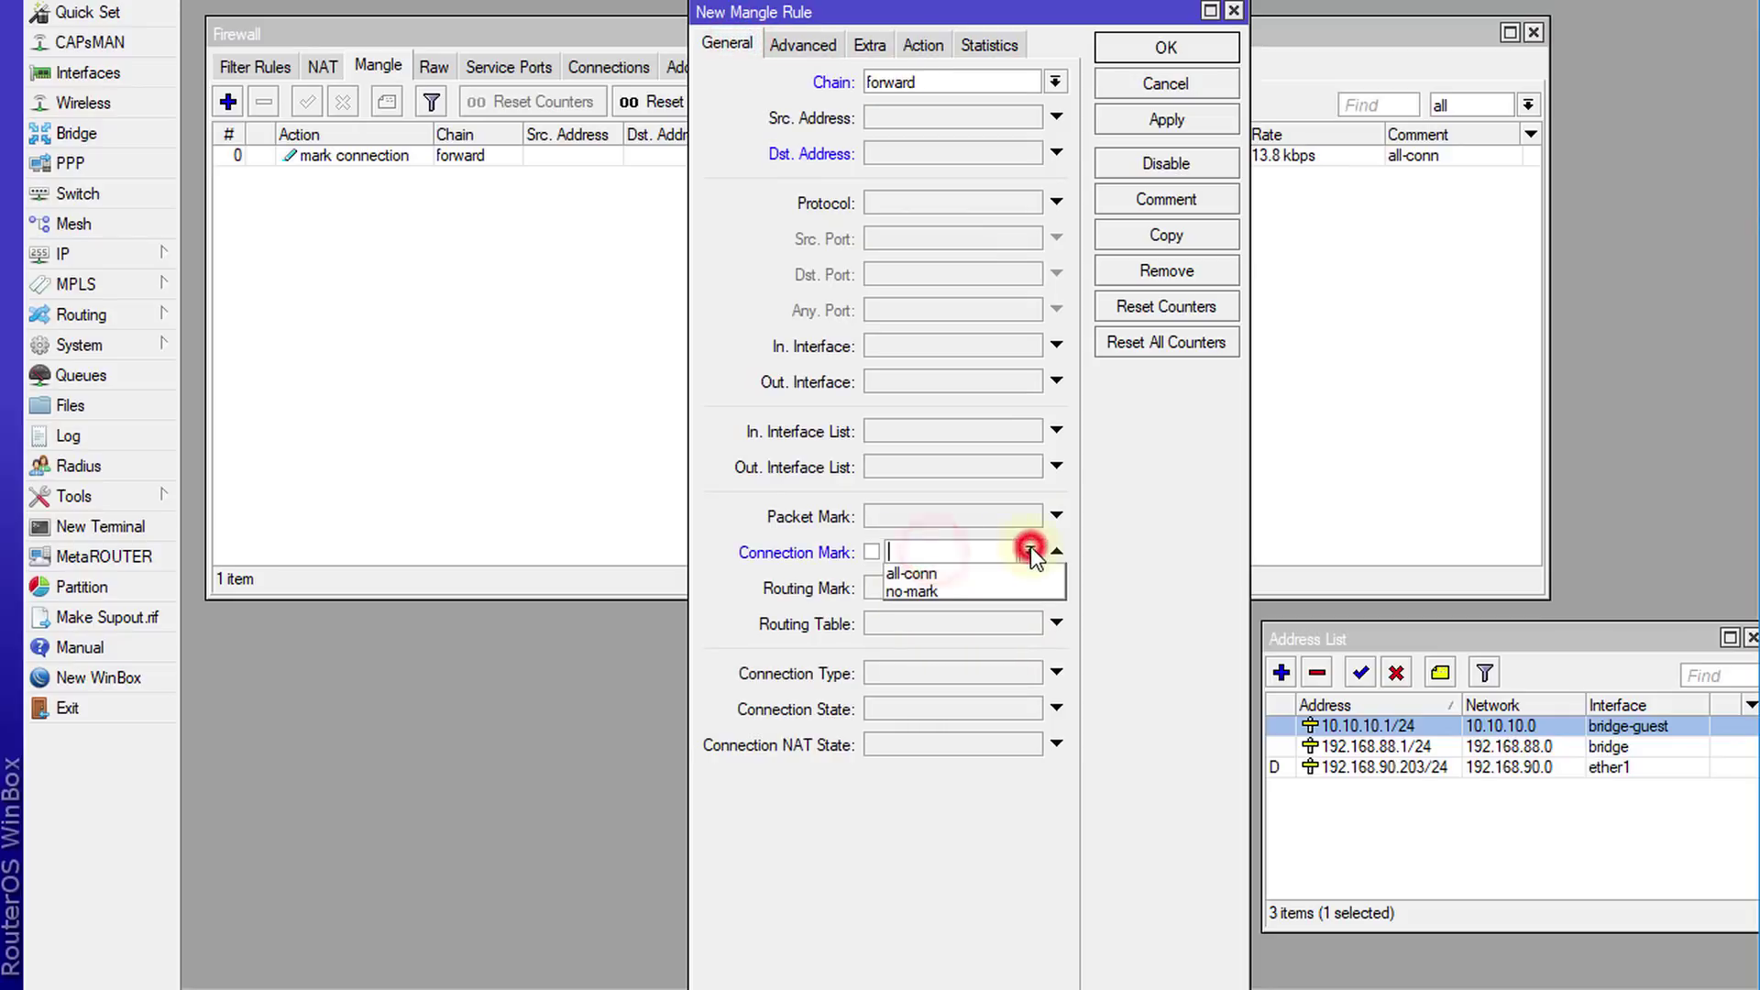
left_click(938, 572)
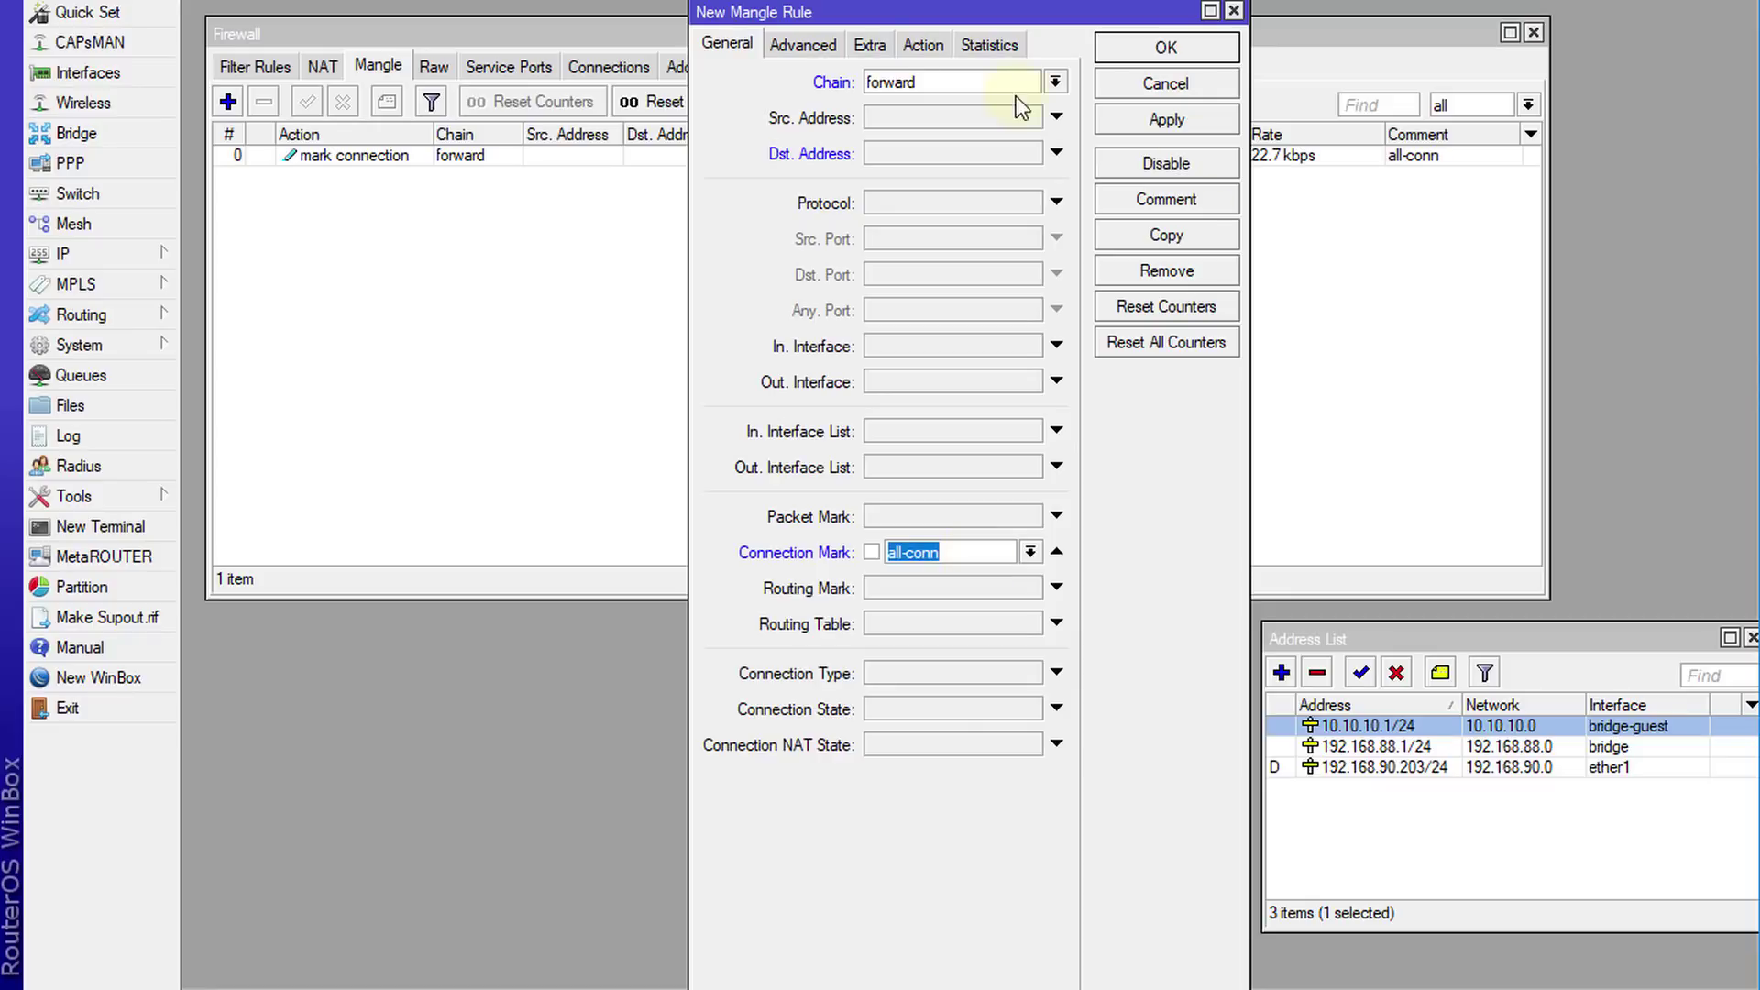
Set the second mangle rule's action to mark packet with the new packet mark guest-dw-pk
left_click(923, 46)
left_click(992, 81)
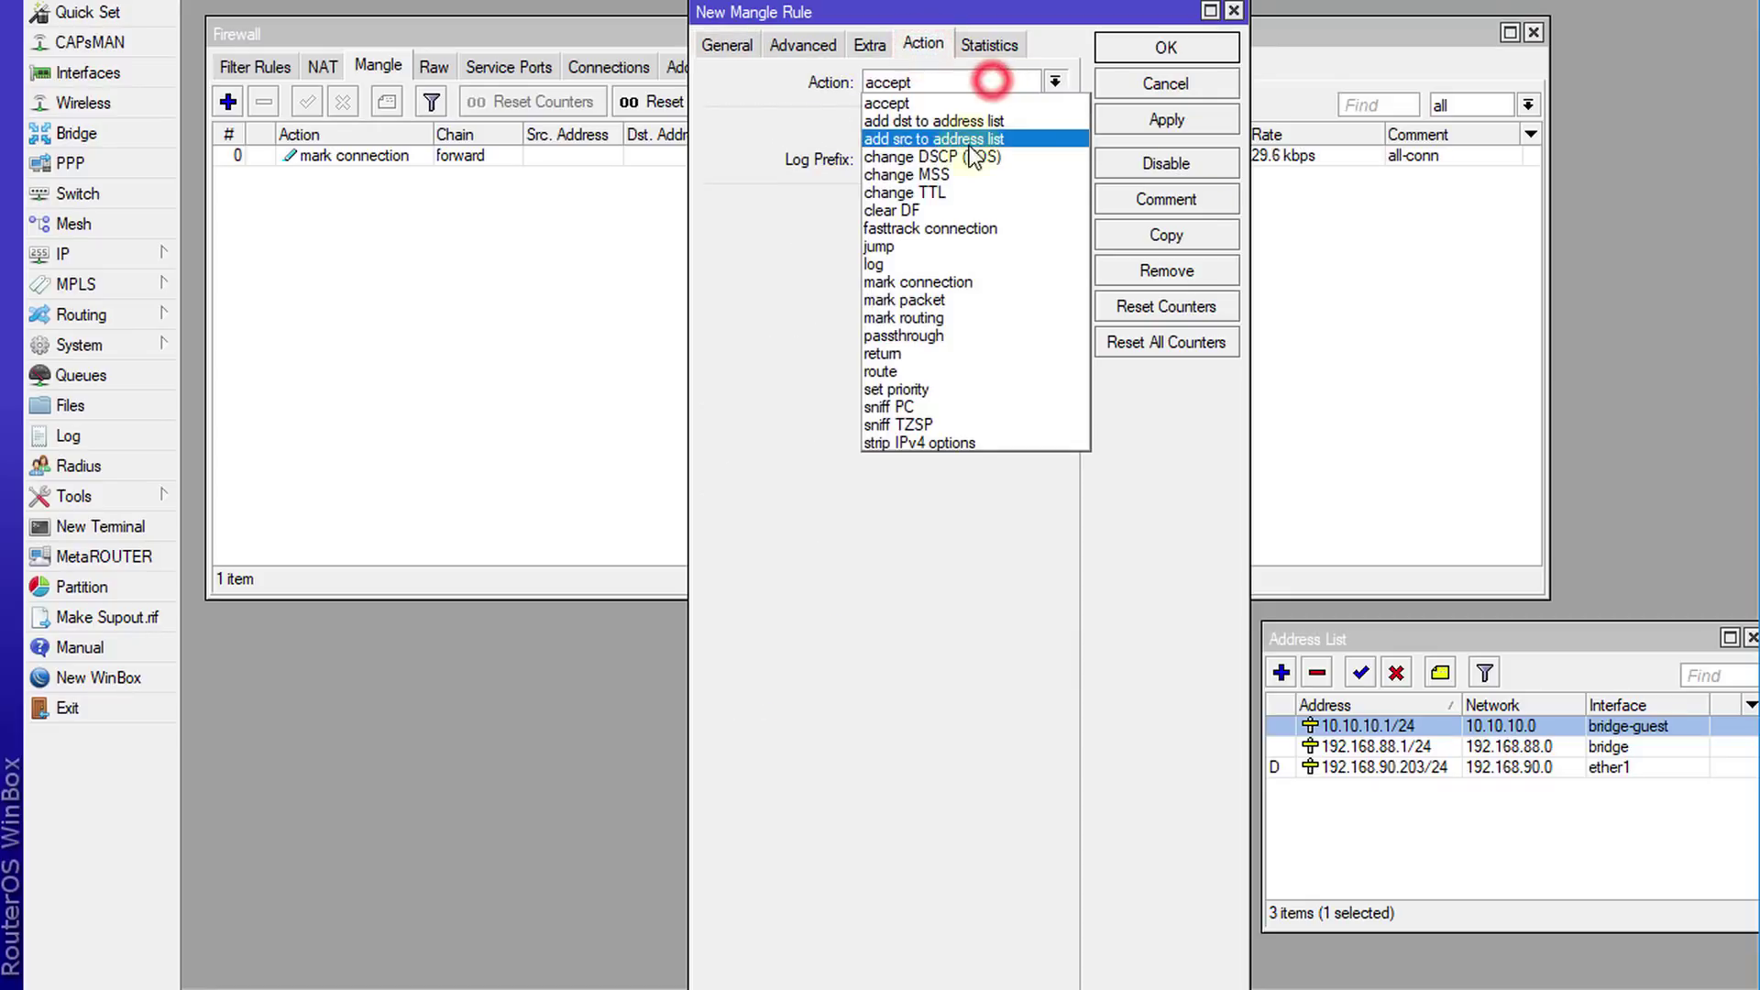
left_click(950, 303)
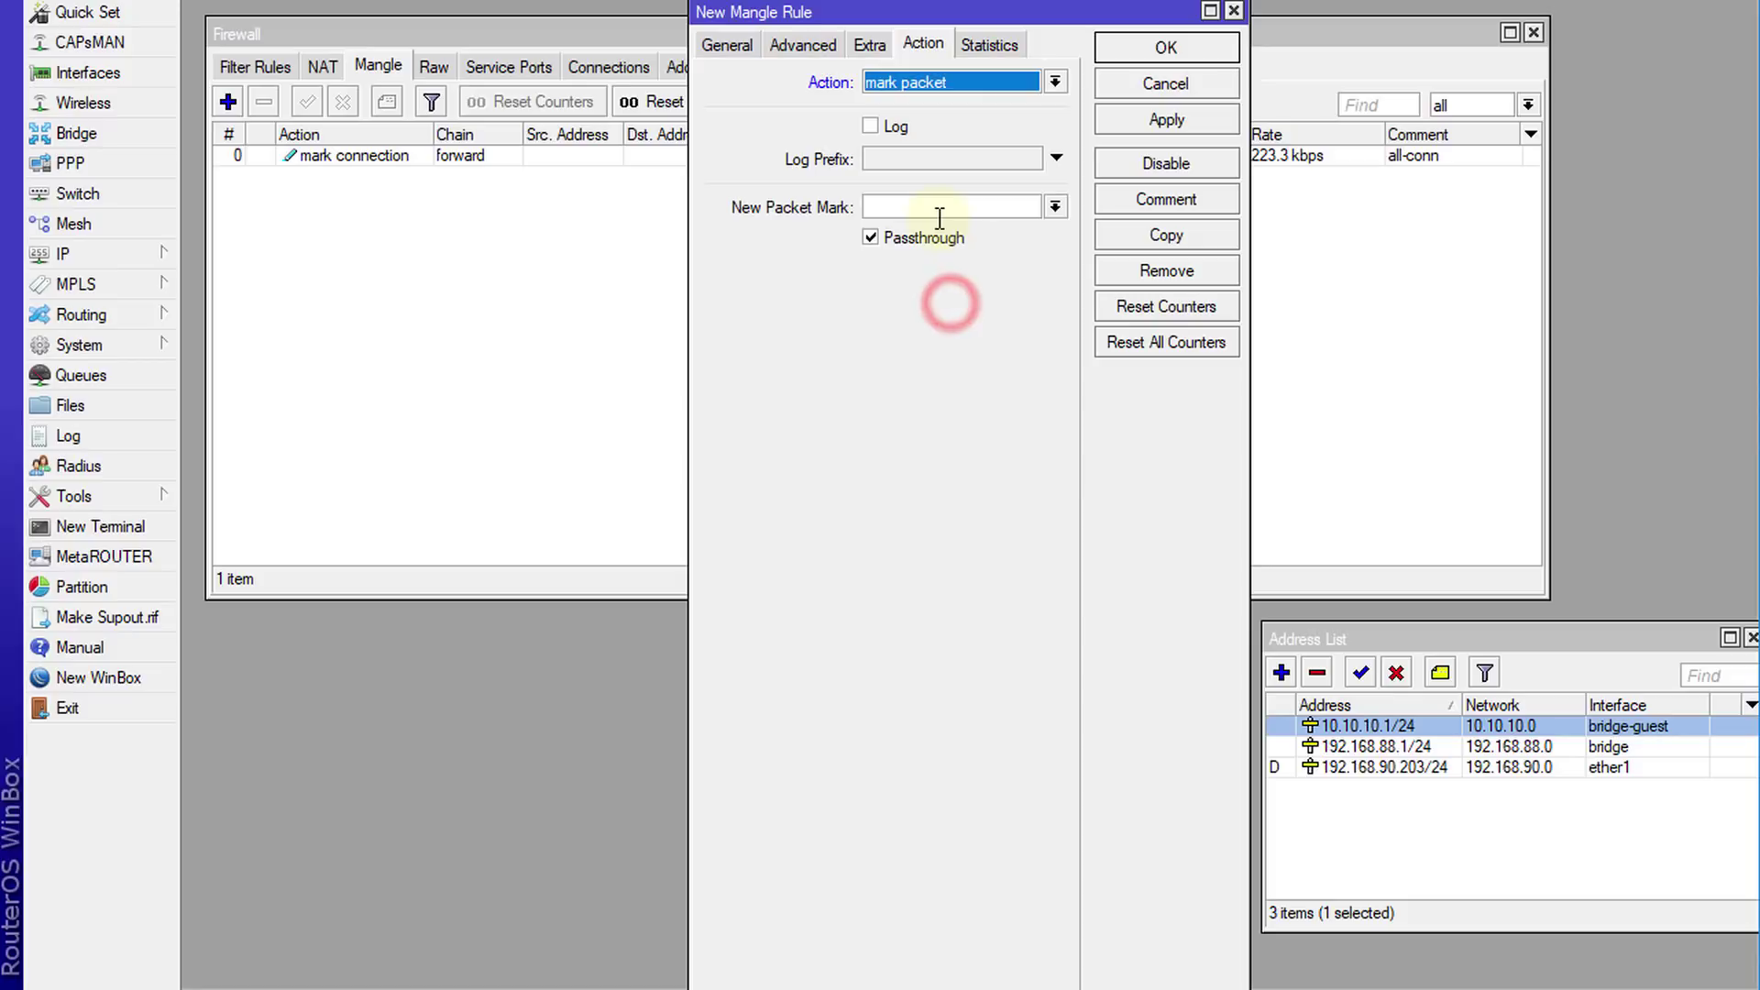
left_click(940, 207)
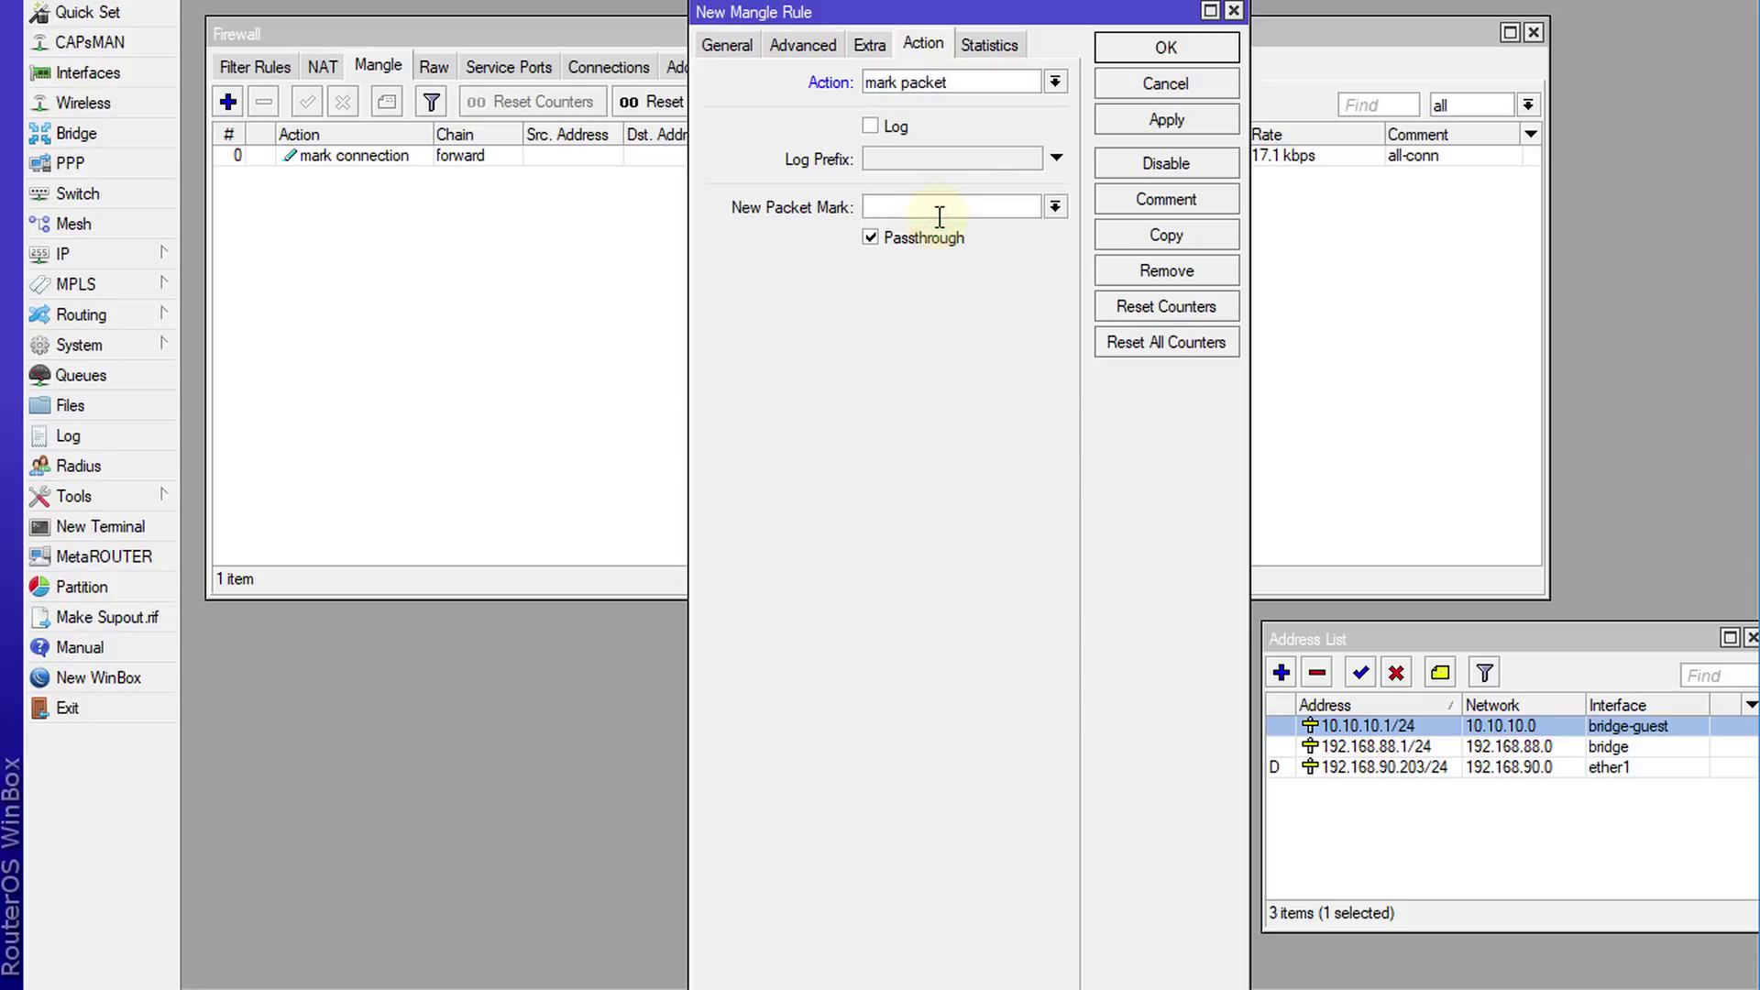
type("guest")
type("-")
type("dw")
type("-pr")
Reuse the packet mark name guest-dw-pk as the rule's comment and save the rule with passthrough disabled
double_click(1000, 208)
key("ctrl+c")
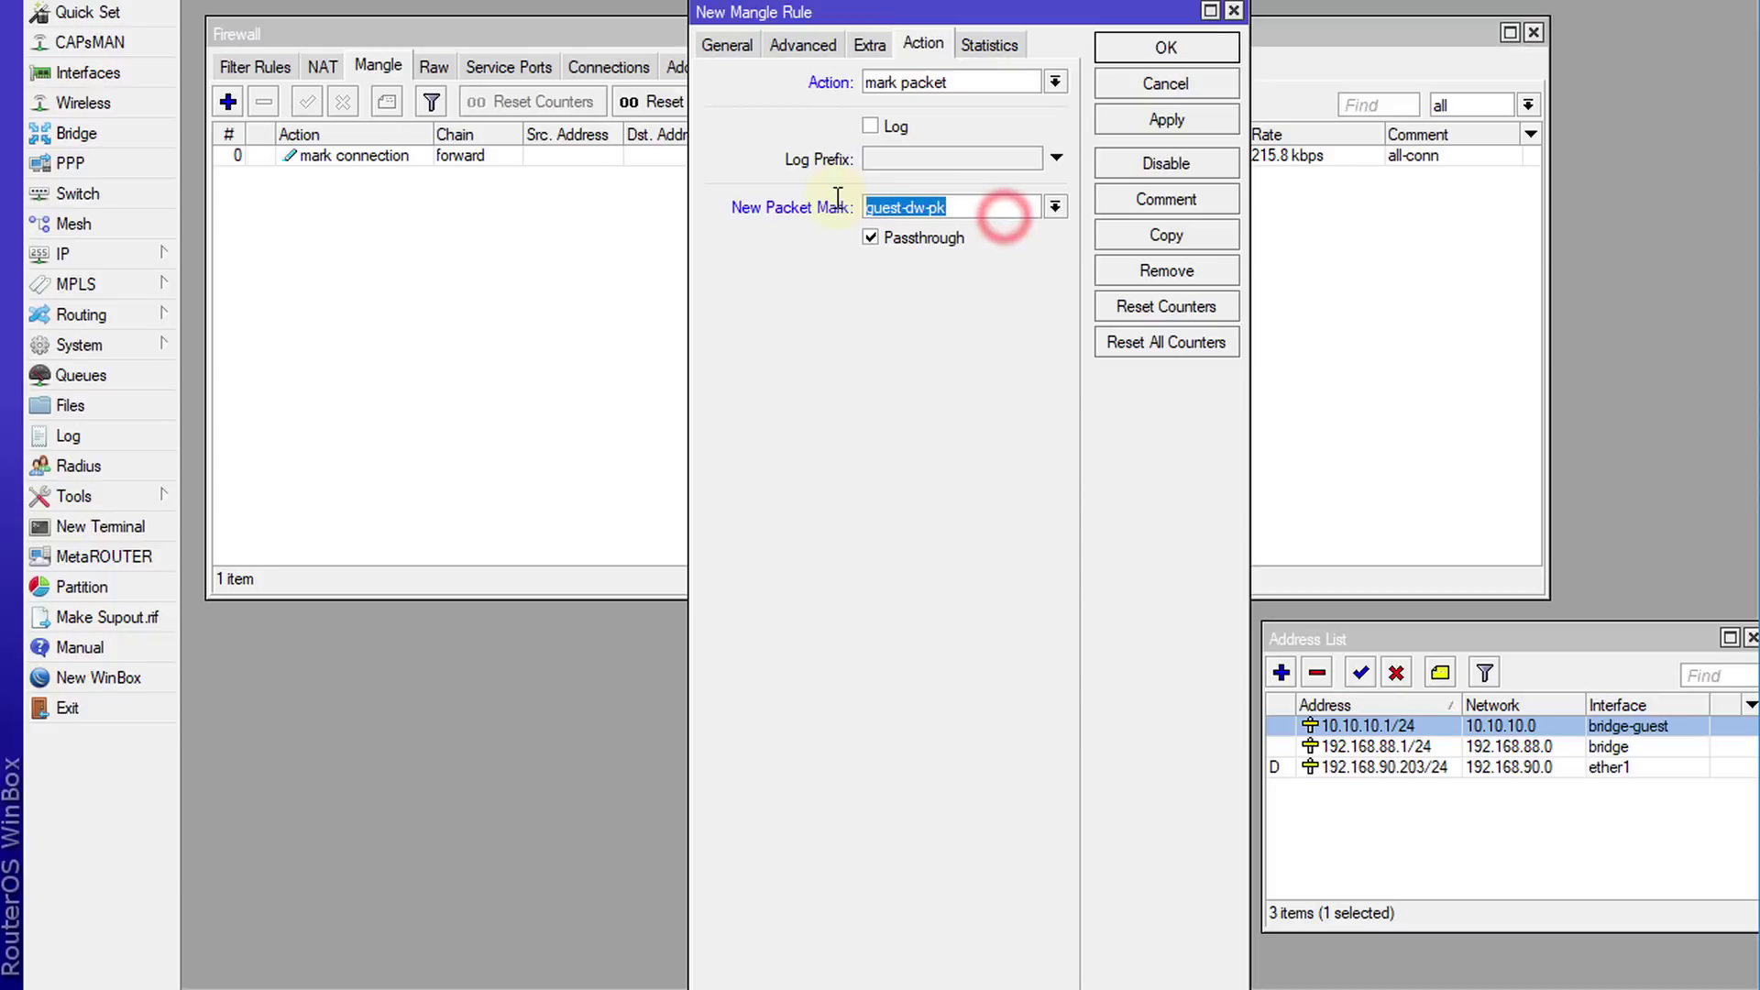
left_click(1157, 207)
key("ctrl+v")
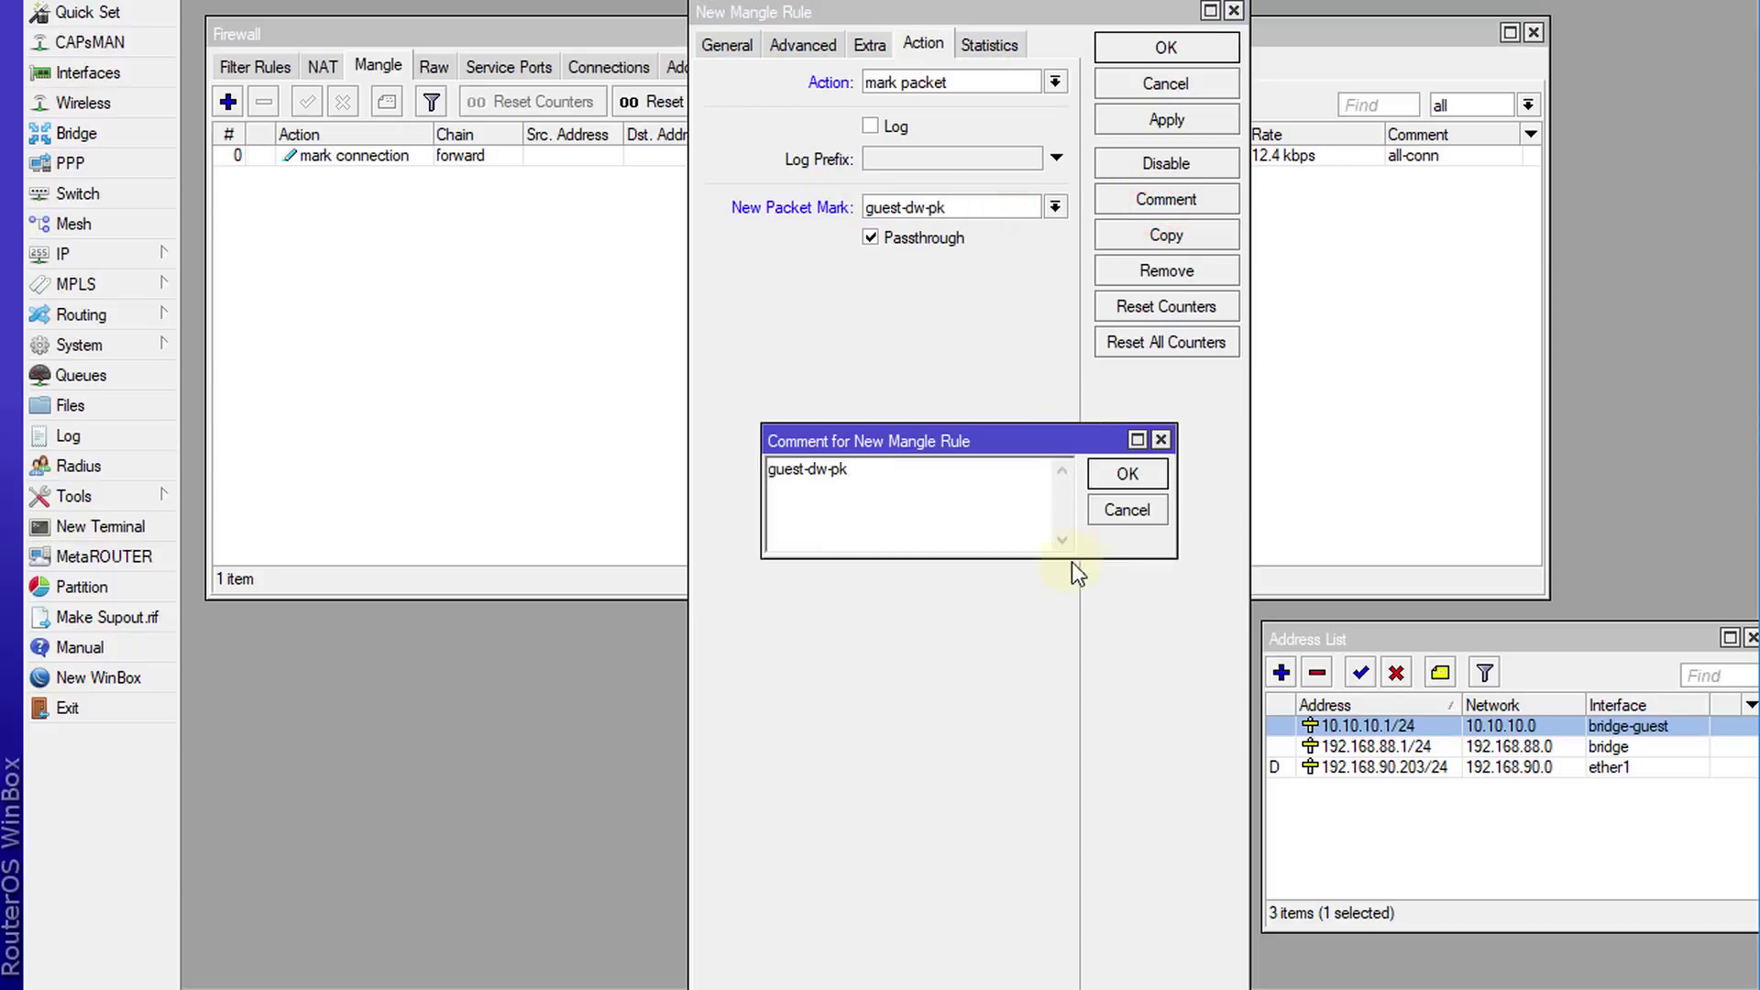
left_click(1127, 474)
left_click(870, 239)
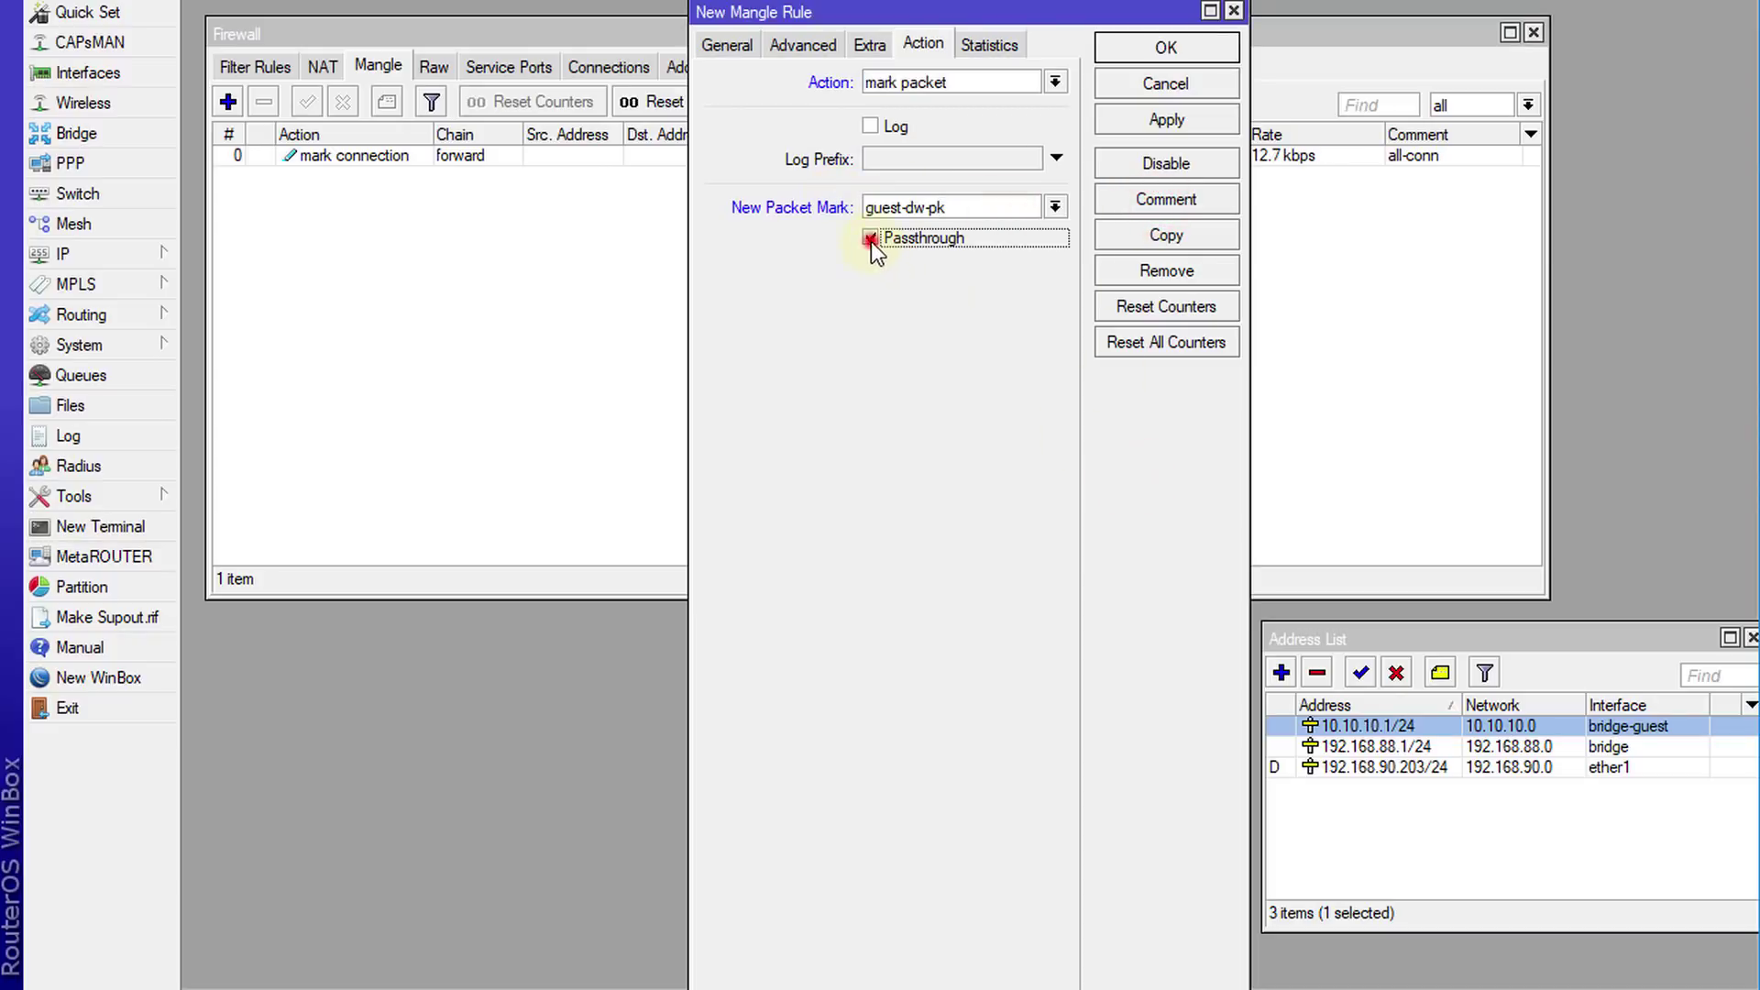
left_click(1144, 50)
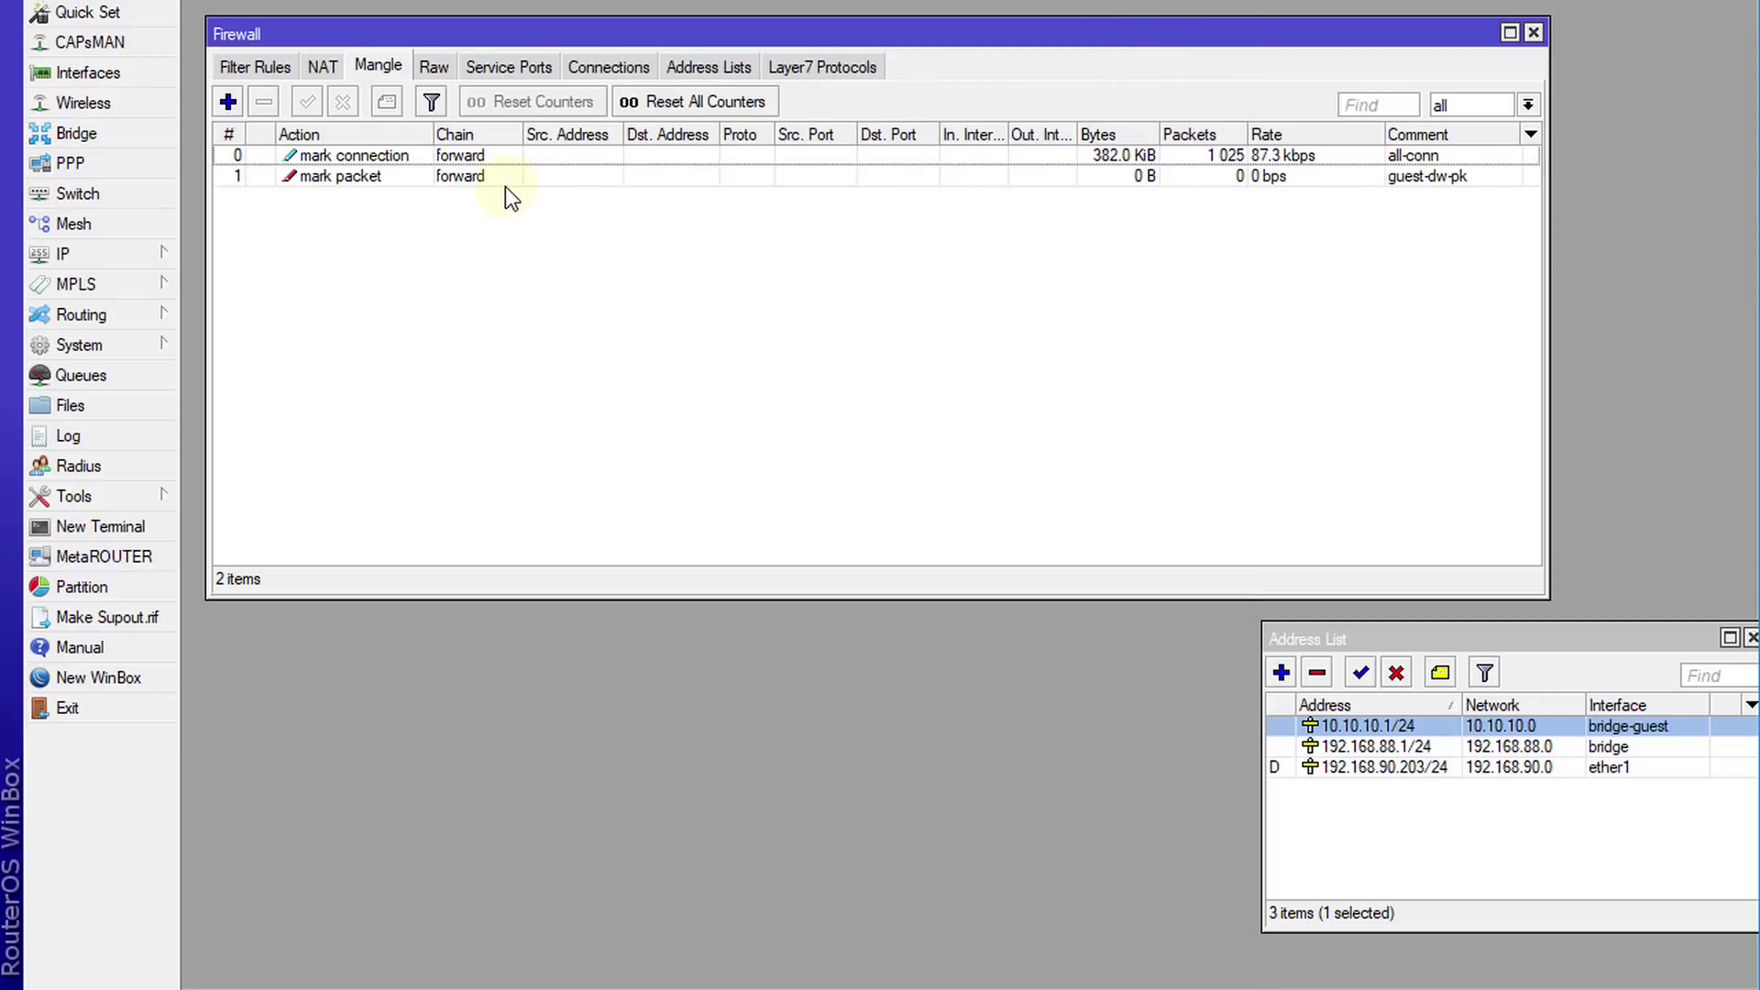
Start a third mangle rule on the forward chain and bring up its address list options
left_click(228, 102)
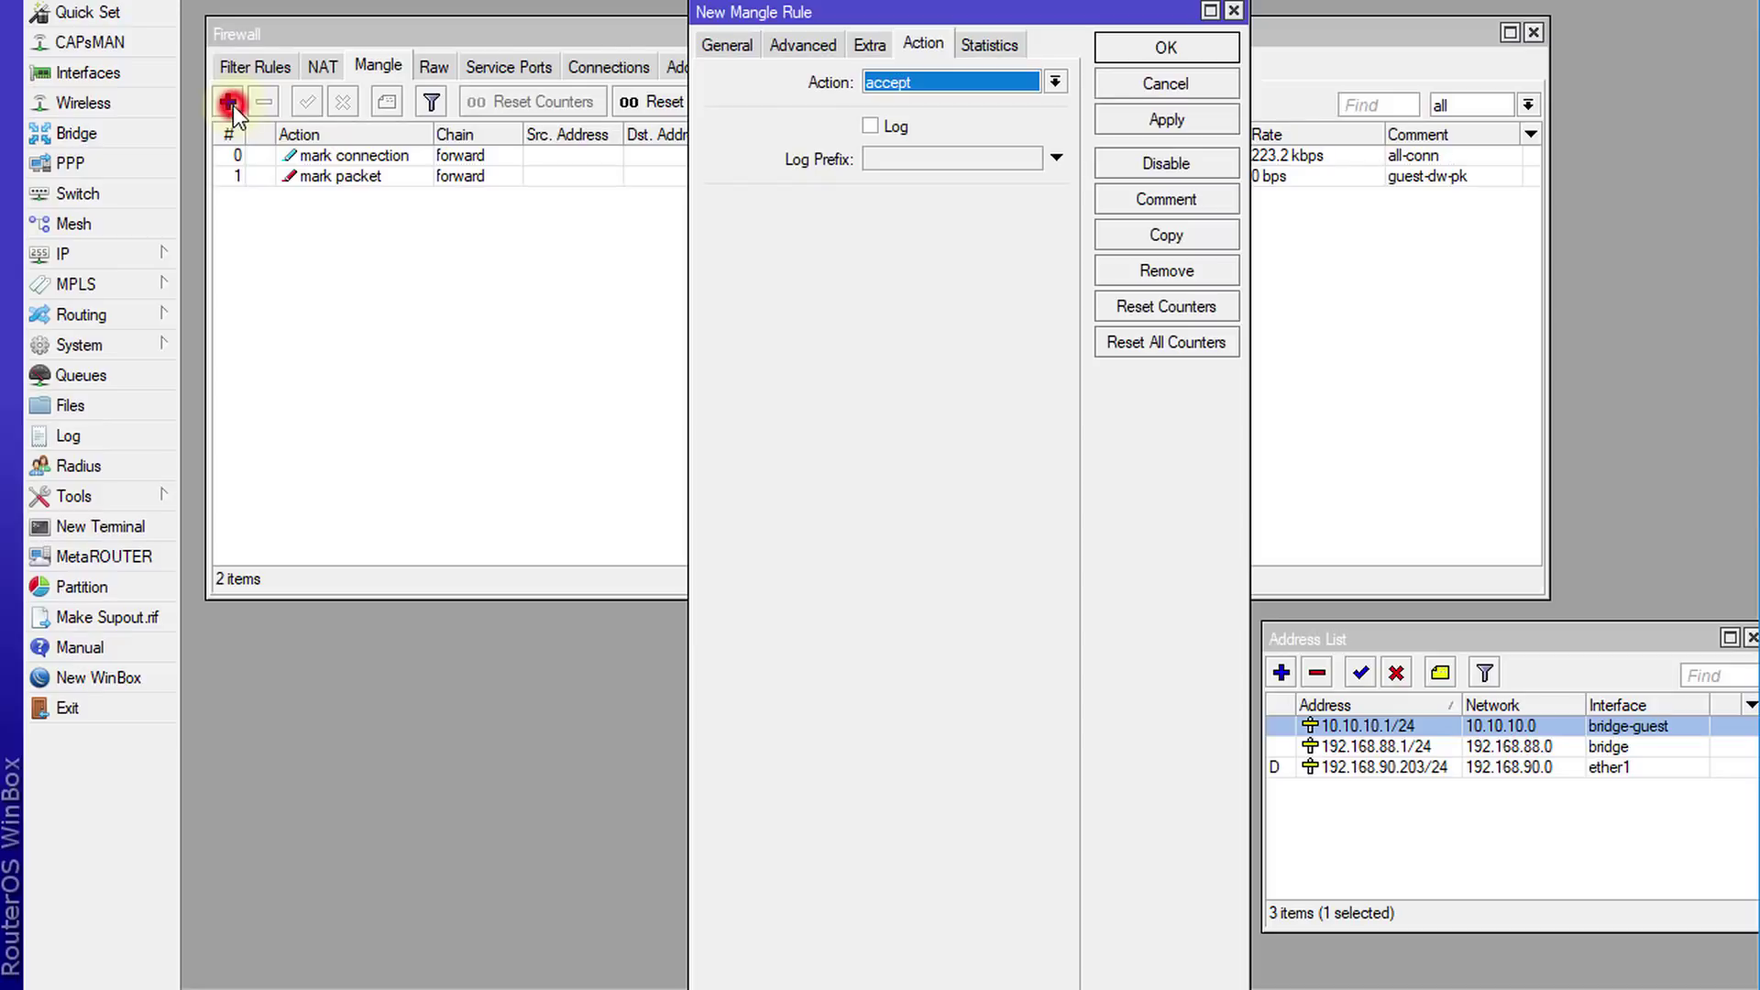
left_click(732, 46)
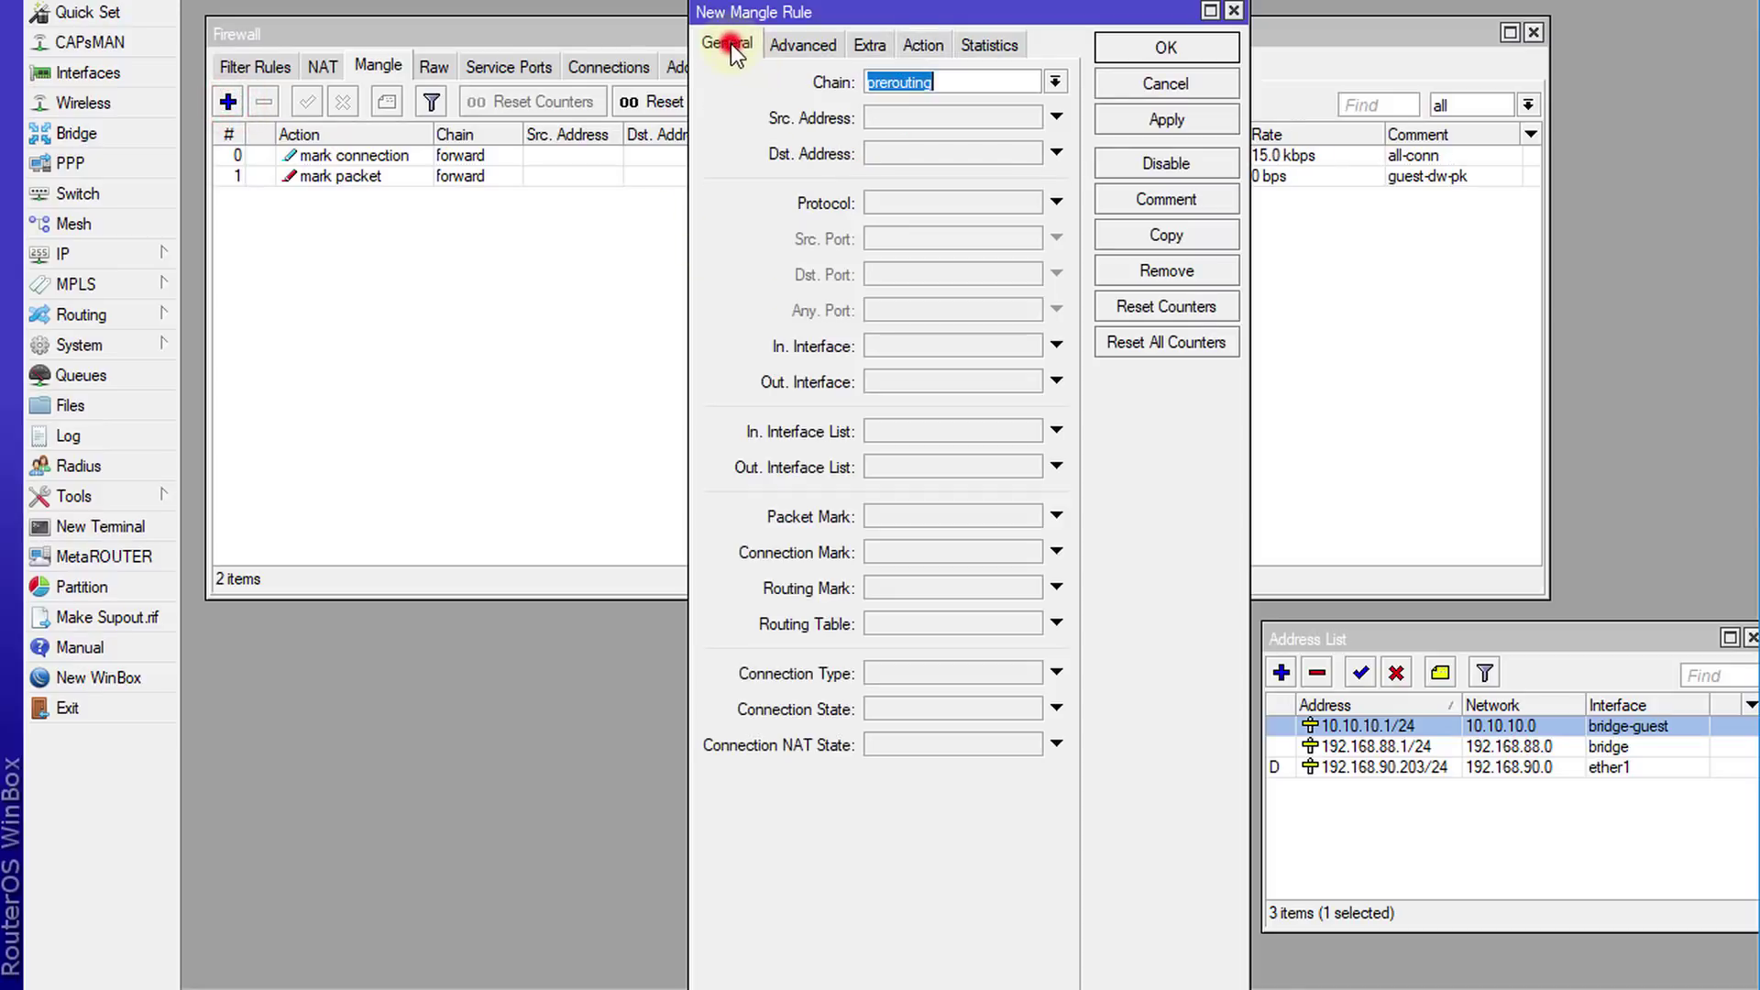
left_click(1054, 82)
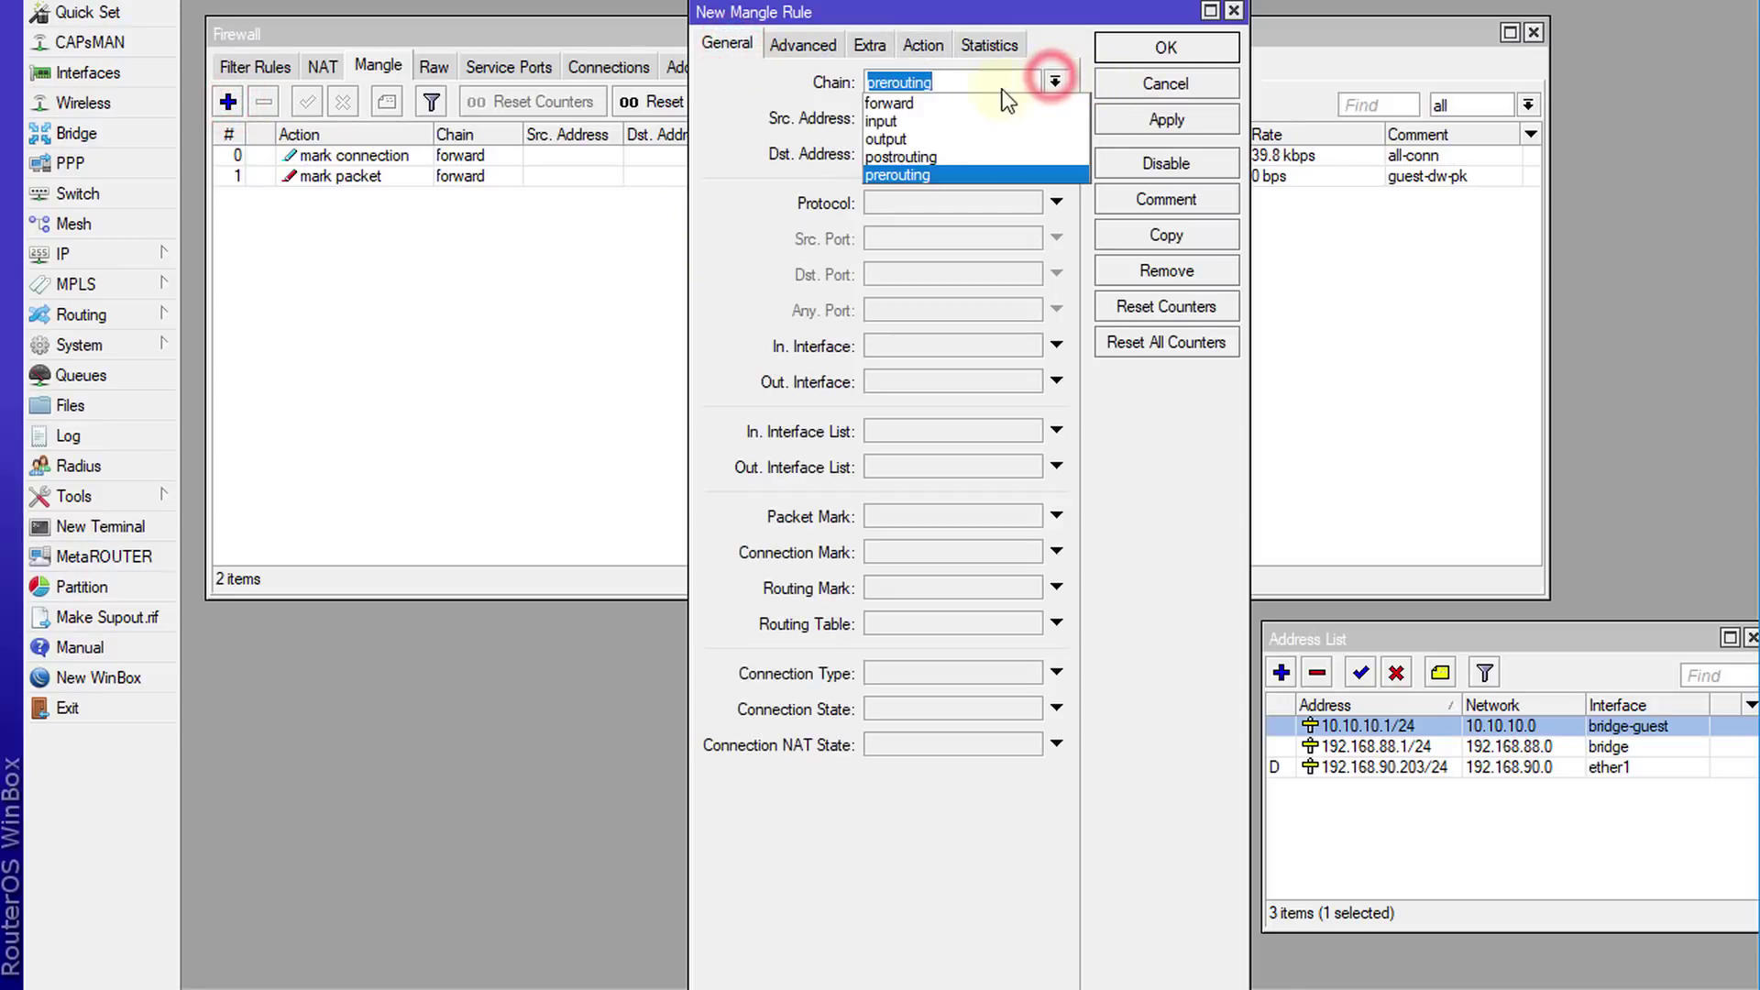
left_click(948, 99)
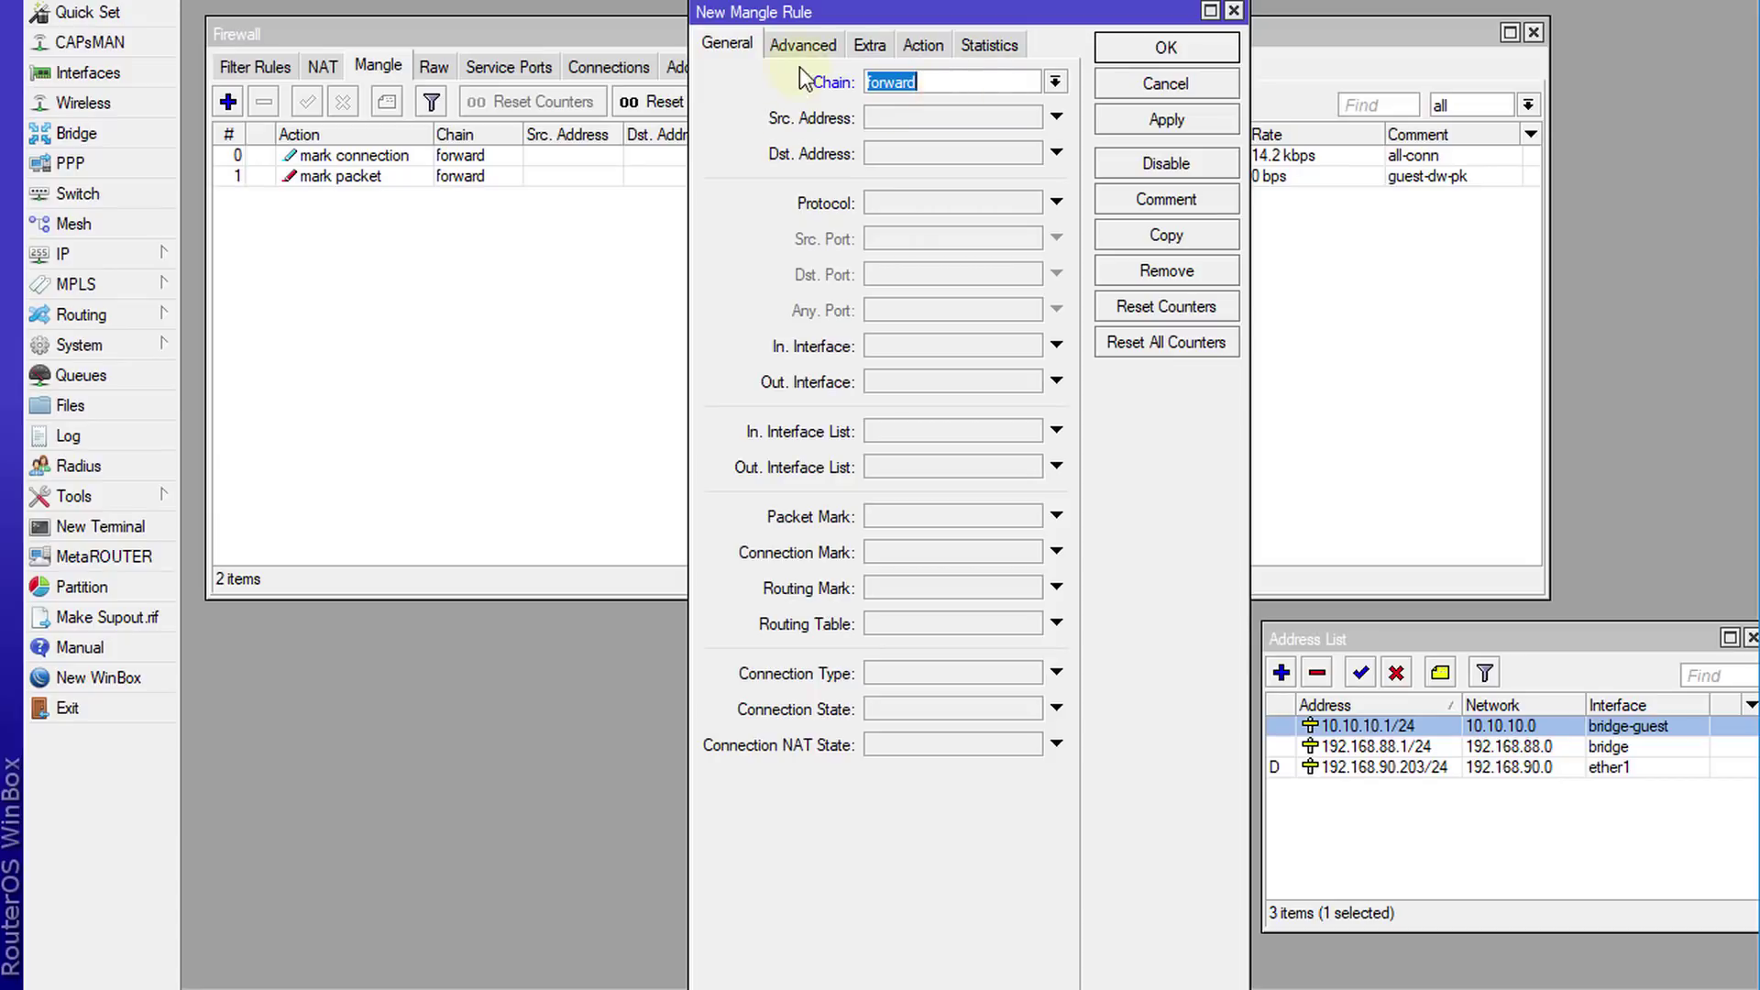
left_click(807, 42)
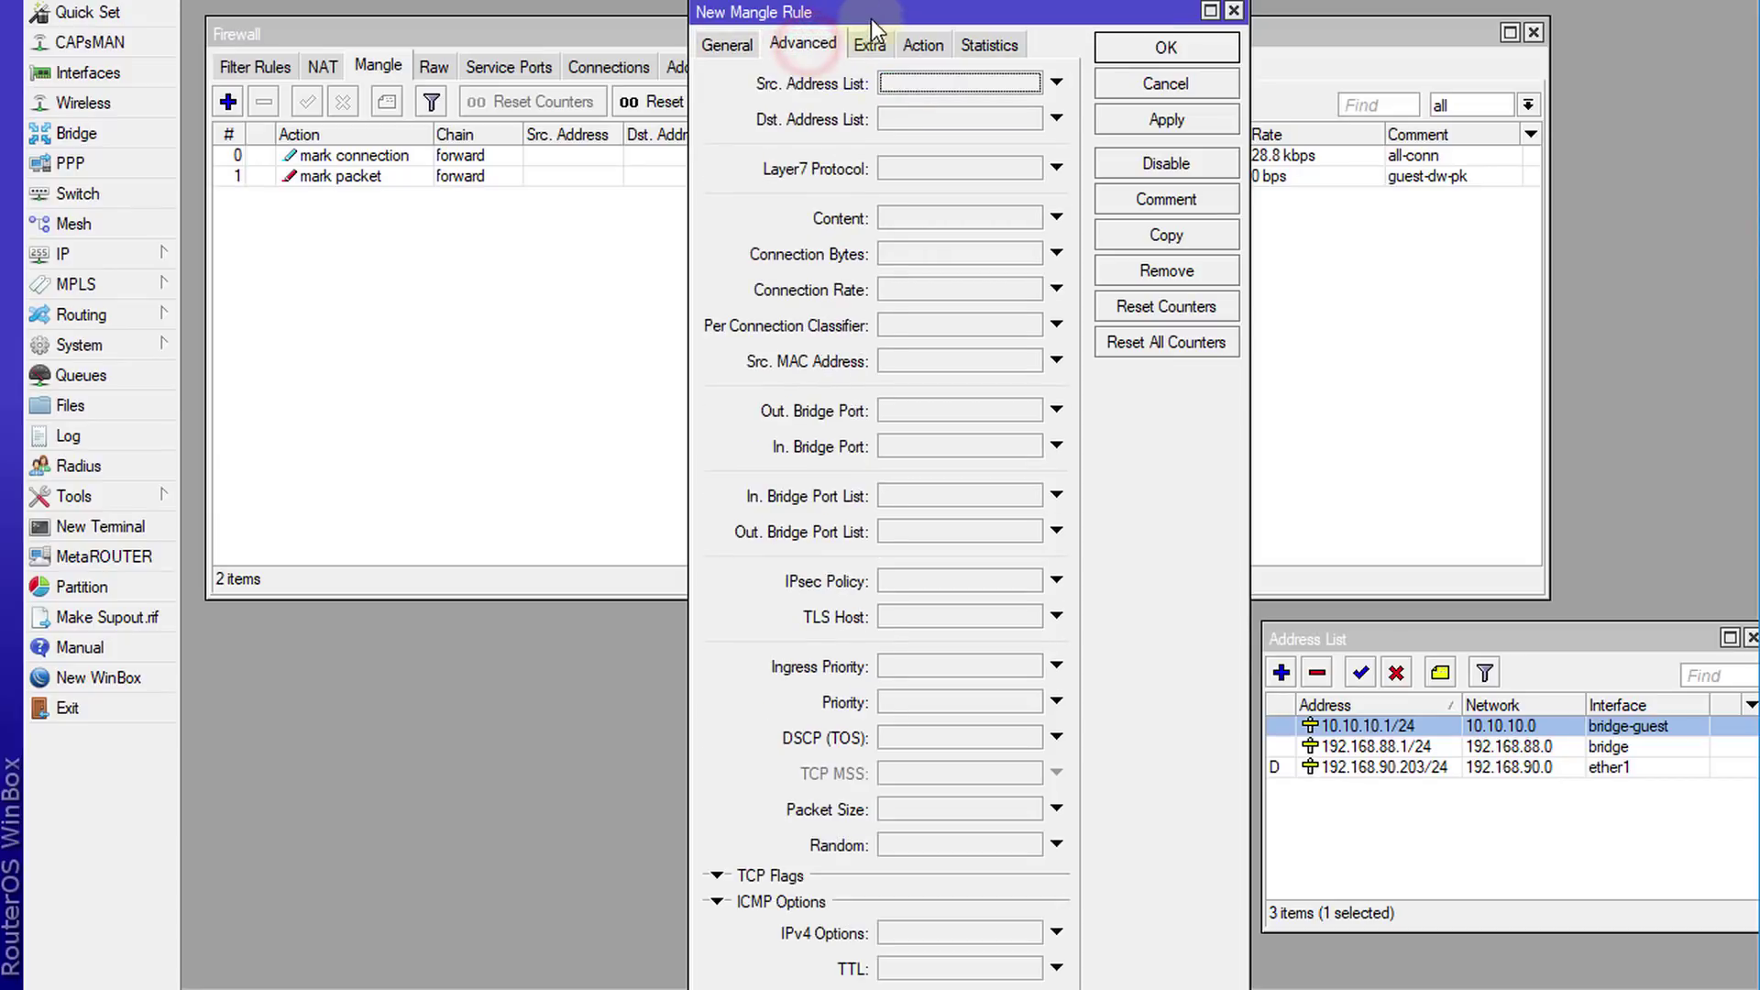
Check which address list field the guest-dw-pk rule matches on, leaving that rule unedited
left_click_drag(875, 16, 794, 217)
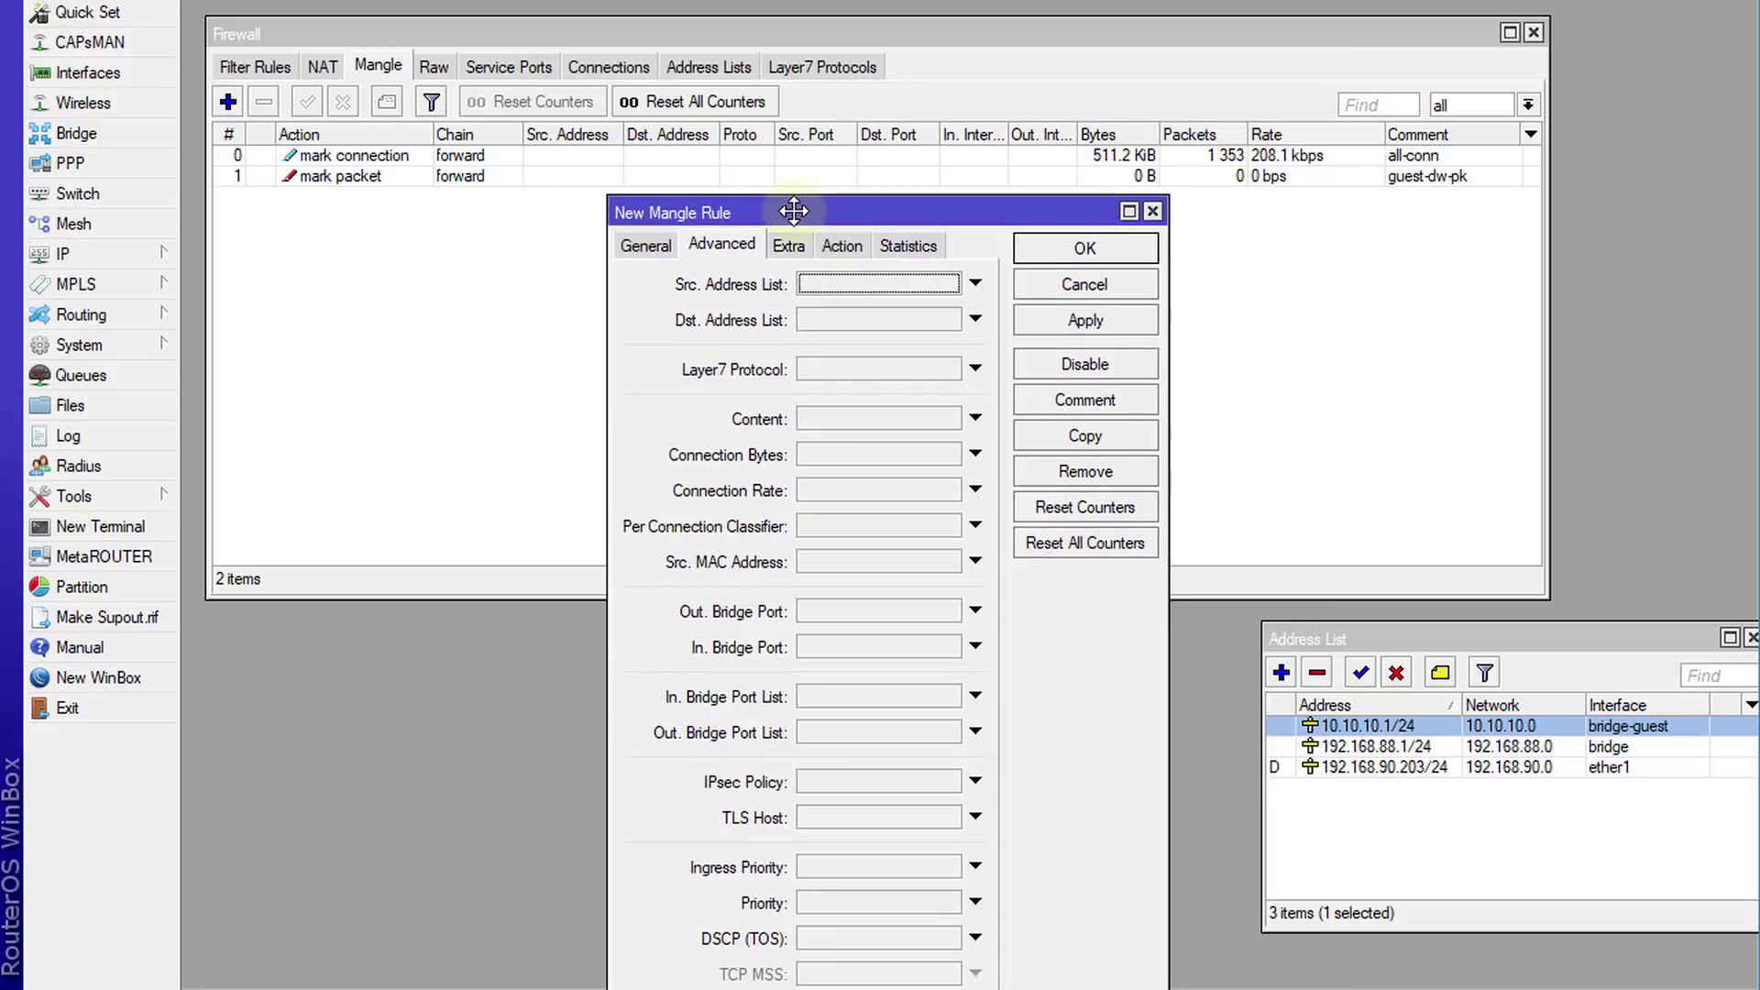
double_click(581, 176)
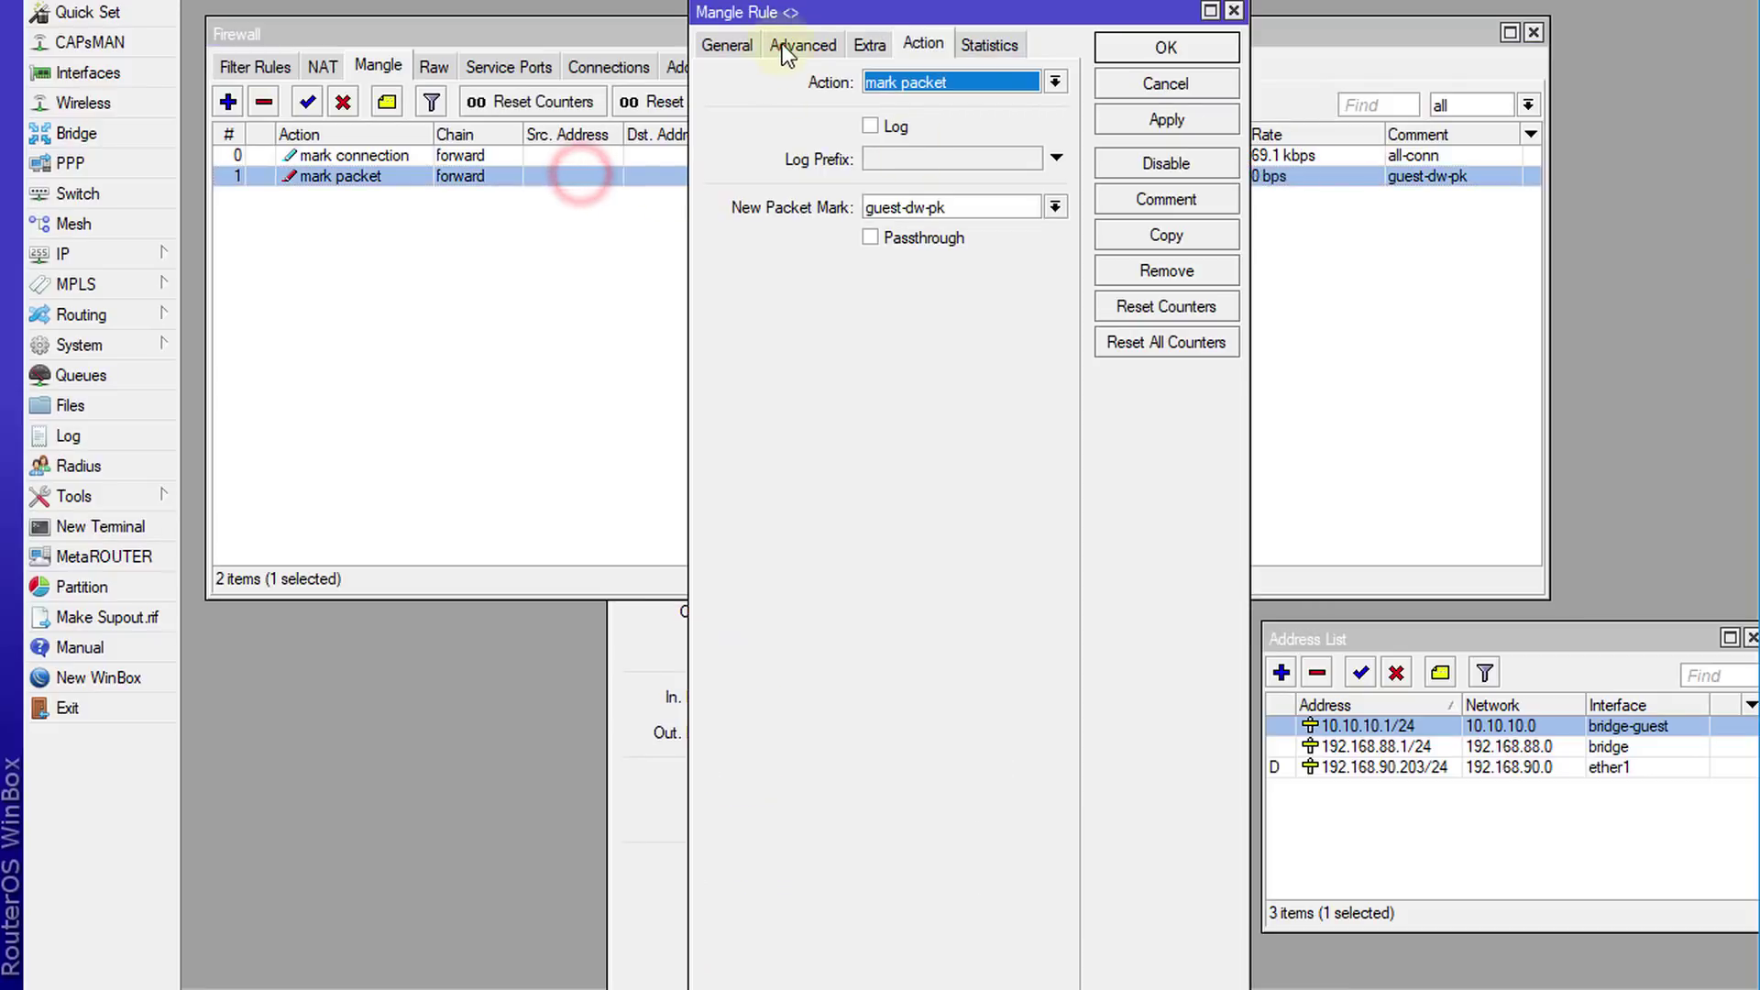
left_click(781, 44)
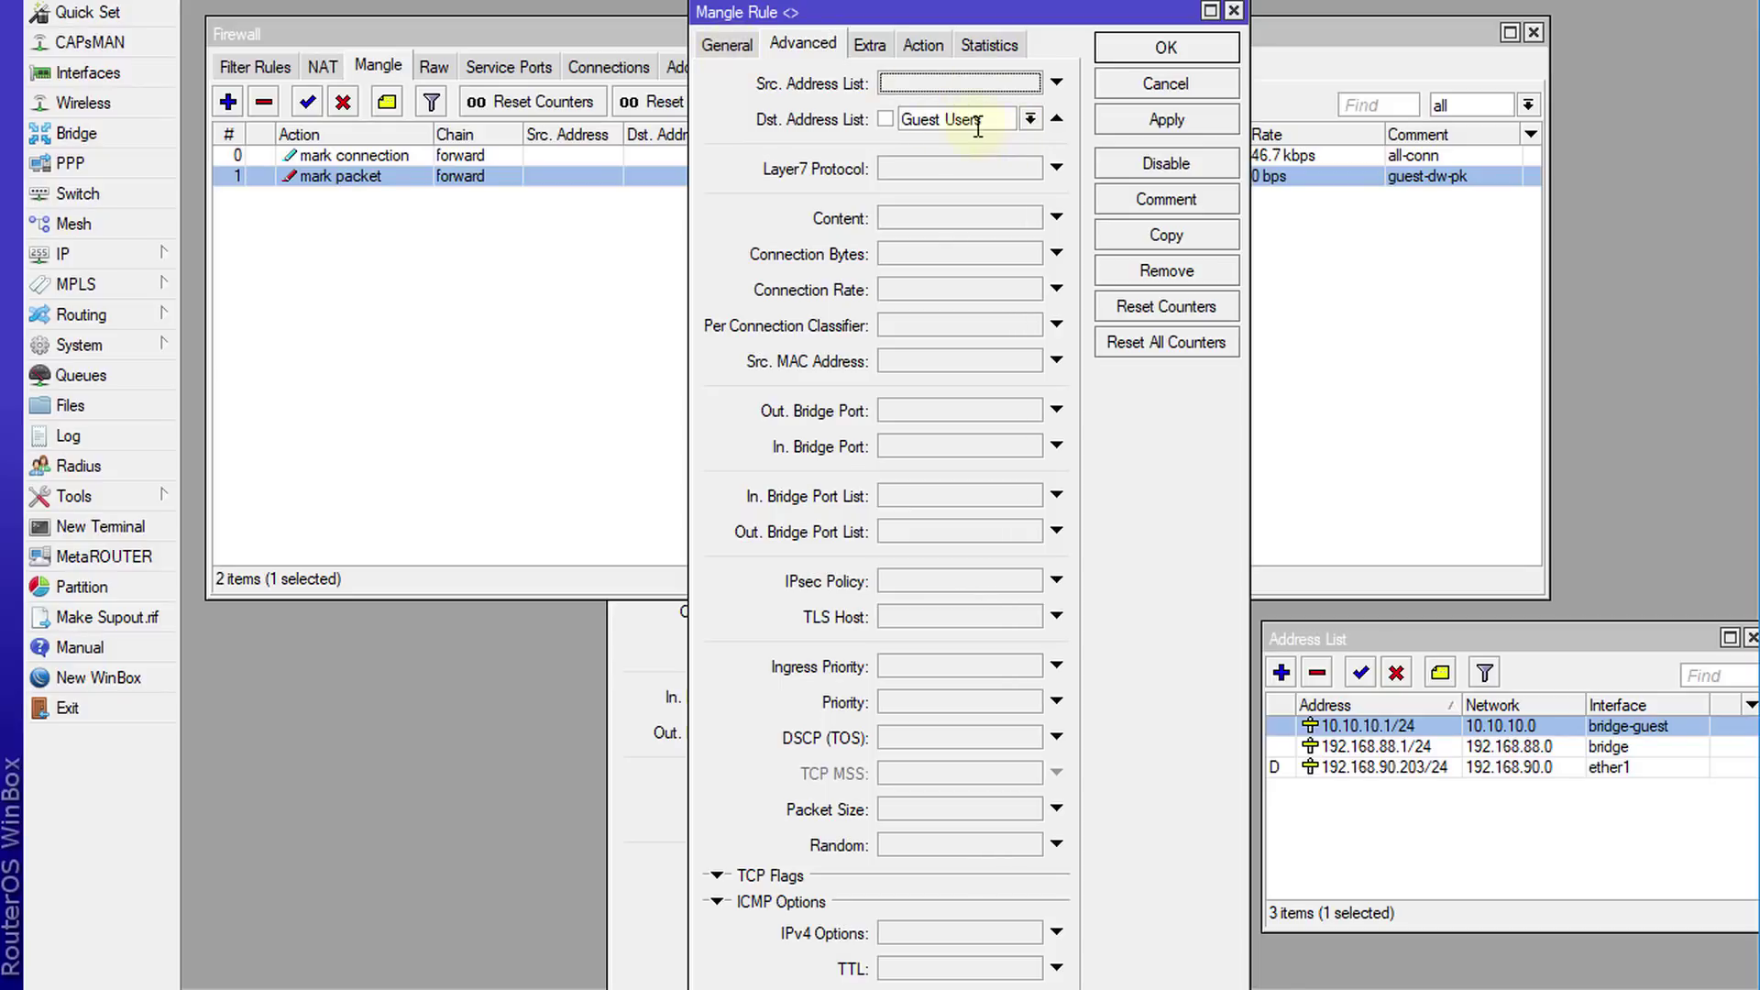
left_click(1135, 91)
left_click(1100, 748)
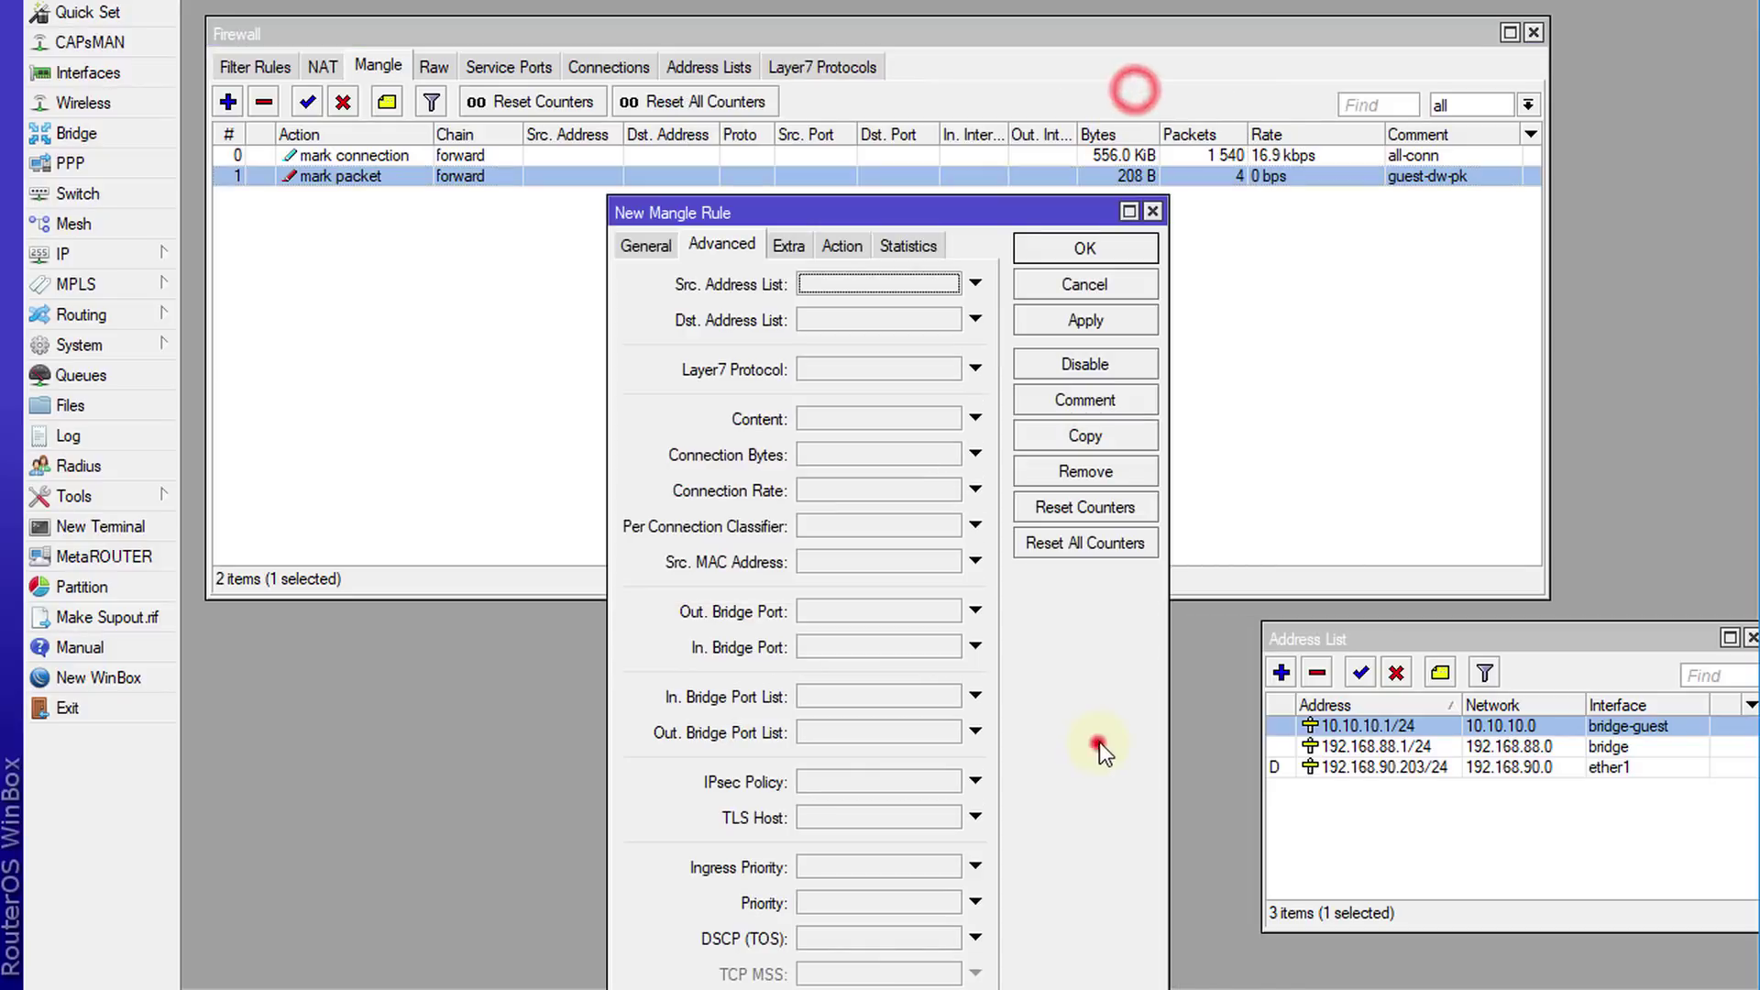
Match the third mangle rule to the source address list Guest Users
left_click_drag(998, 210, 1005, 79)
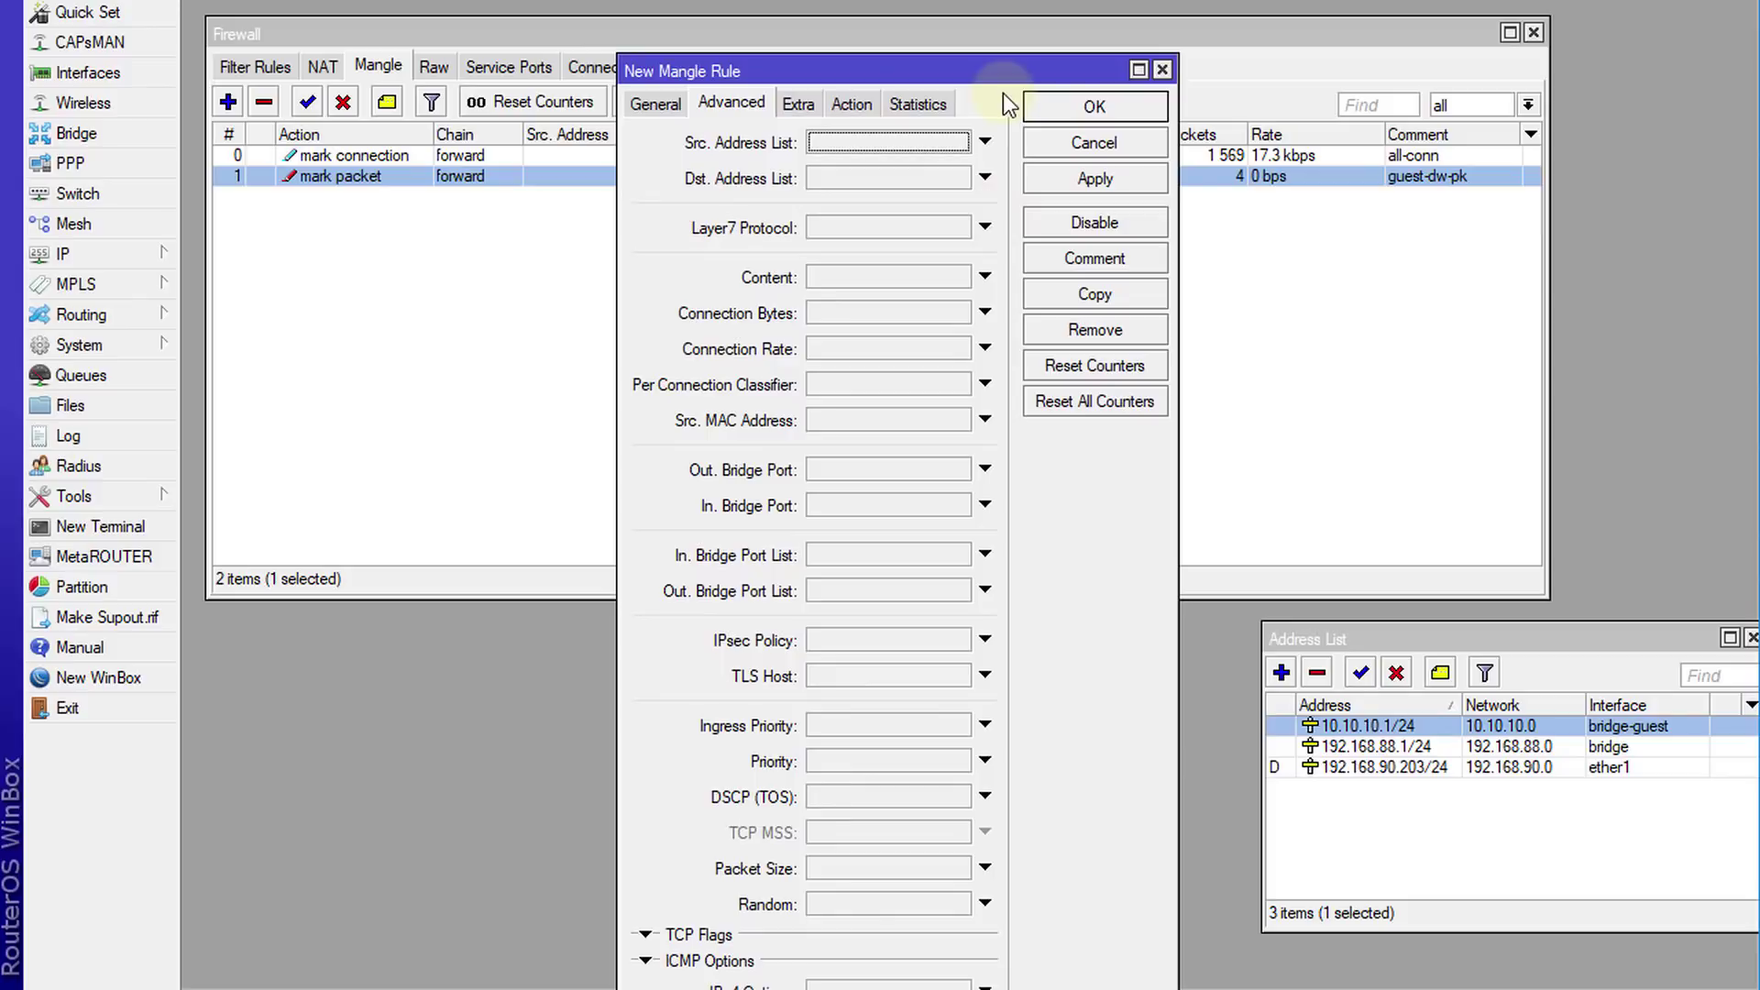
left_click(984, 141)
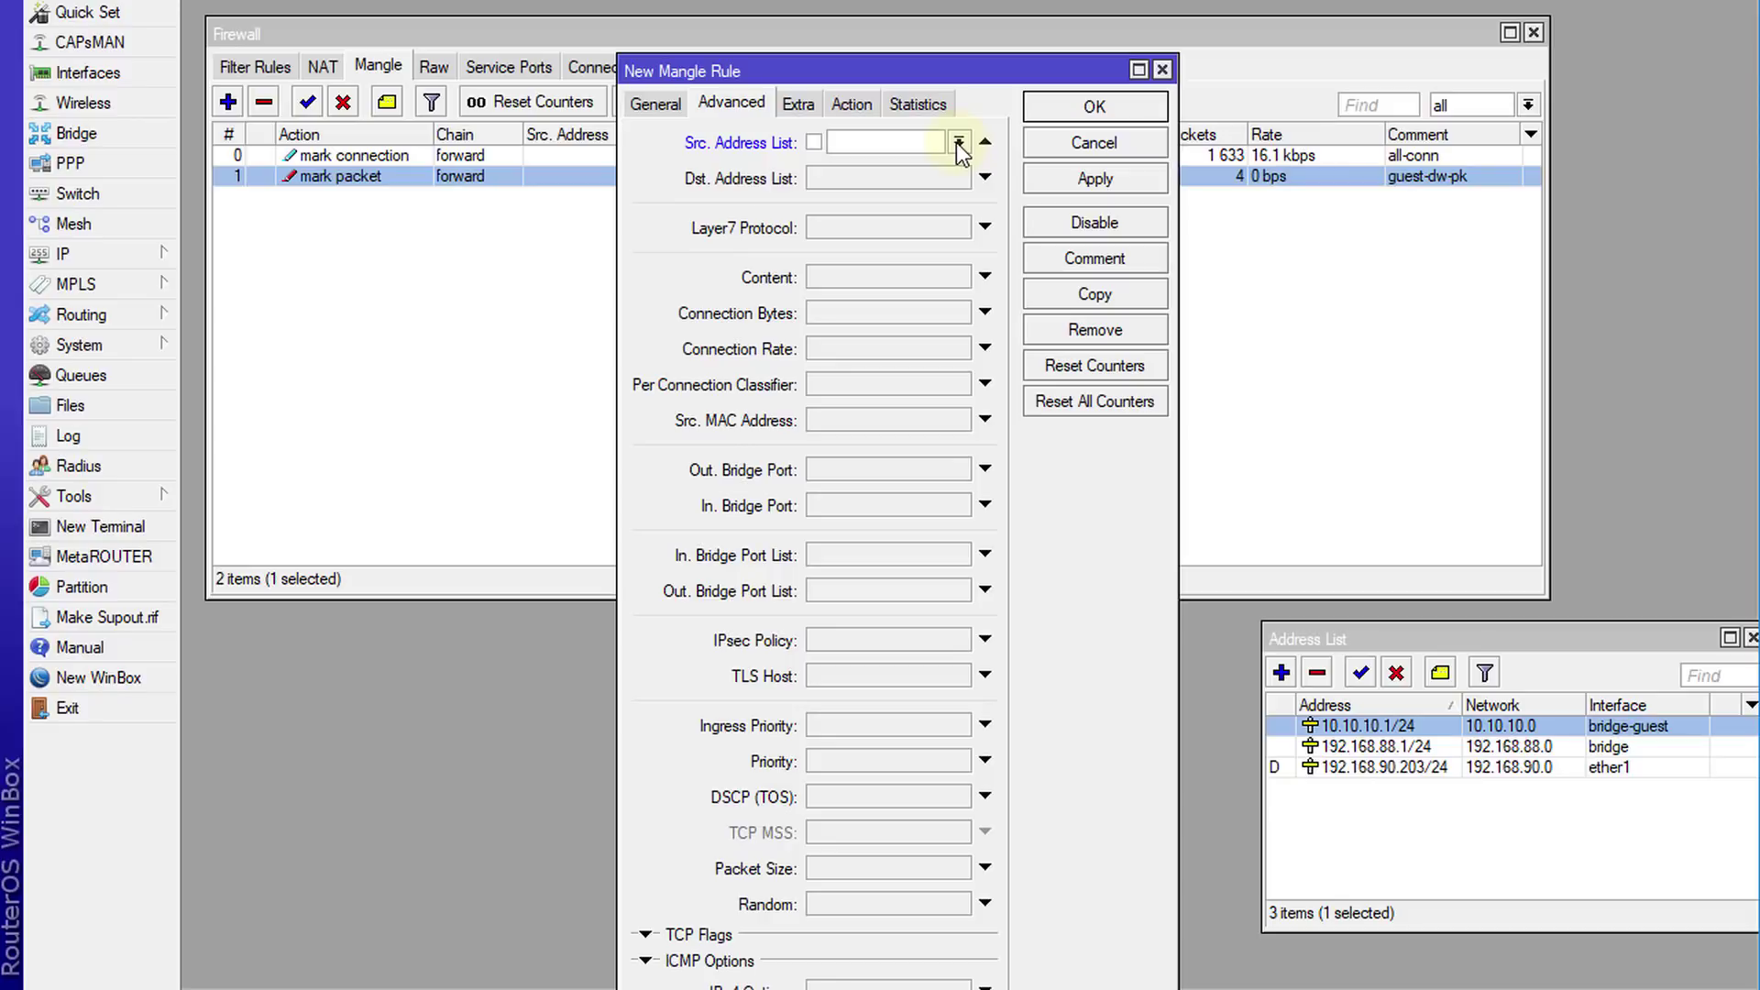
left_click(958, 144)
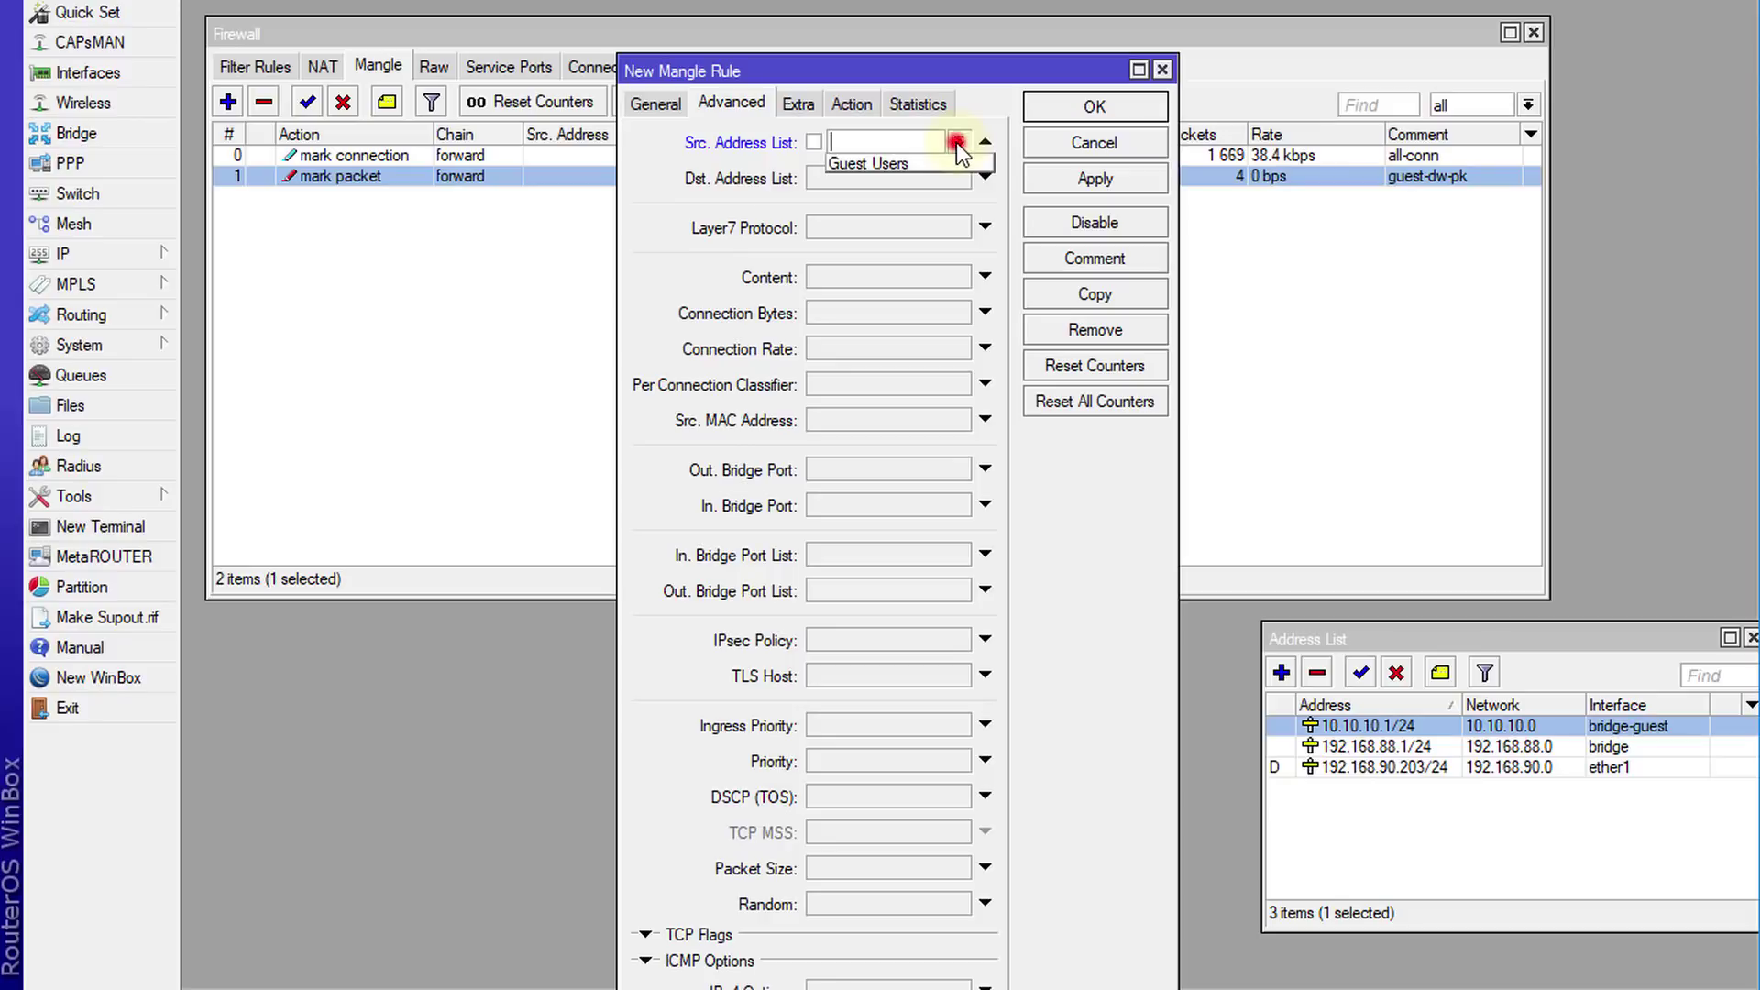
left_click(952, 147)
left_click(958, 142)
left_click(907, 162)
Restrict the third mangle rule to traffic with the connection mark all-conn
left_click(656, 103)
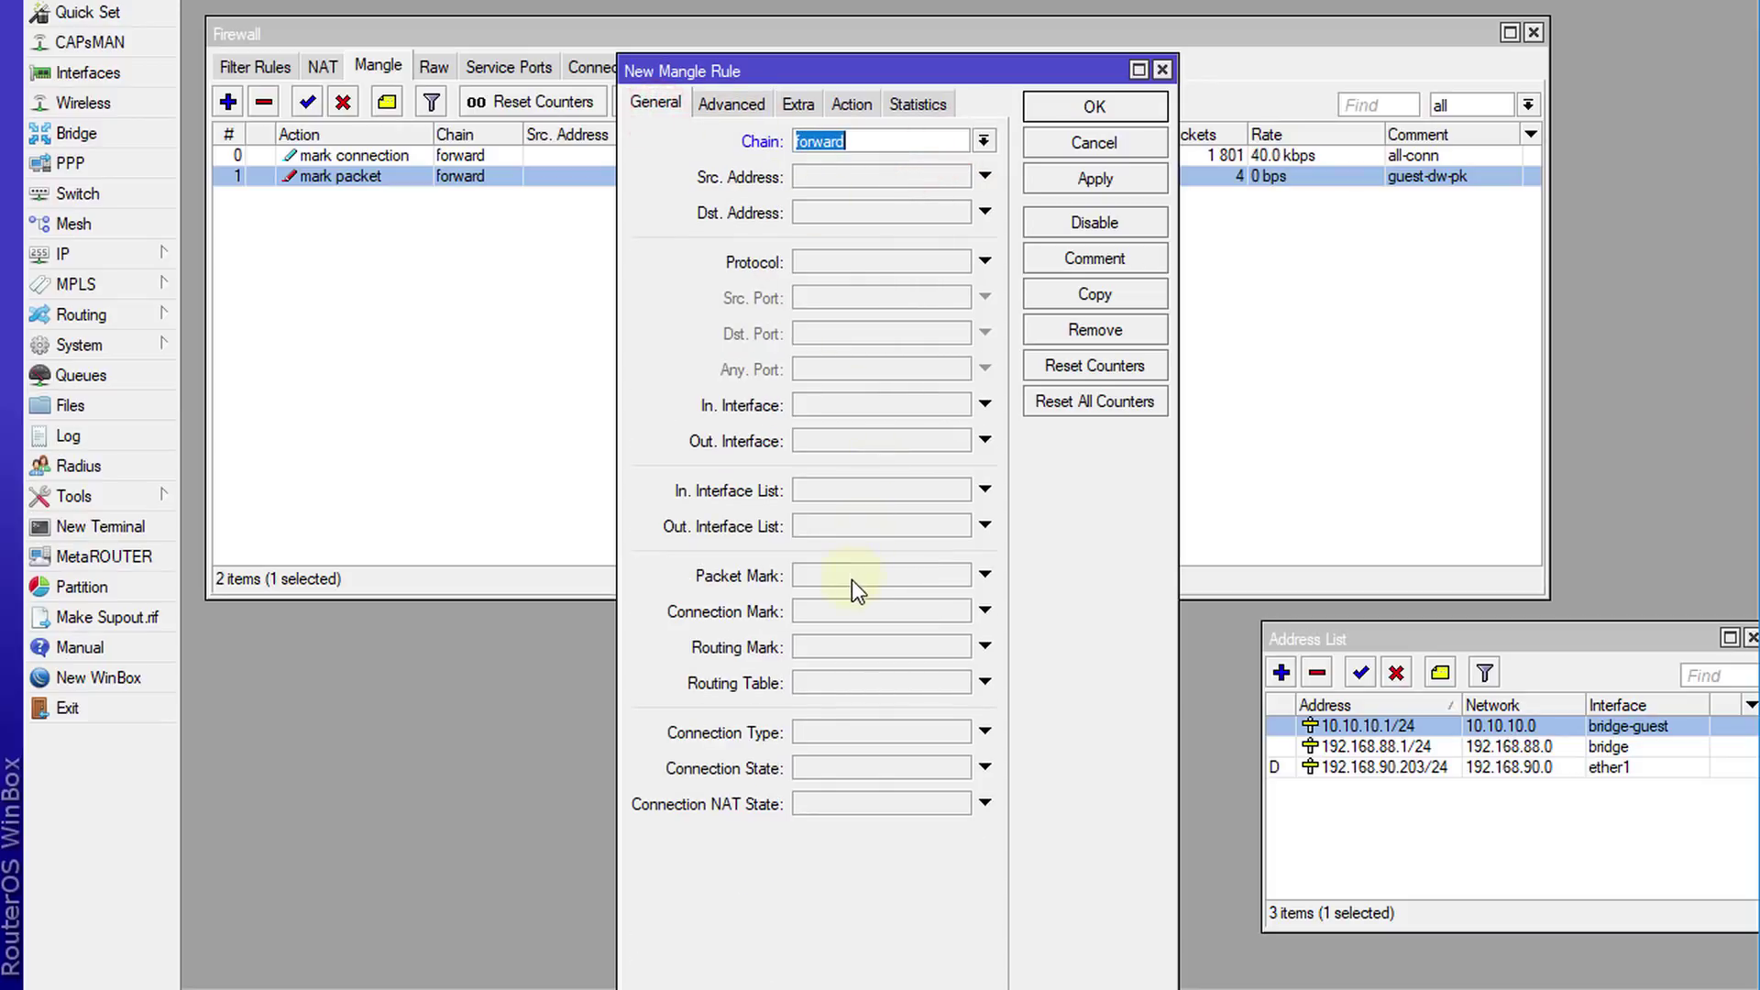
left_click(840, 608)
left_click(958, 611)
left_click(911, 634)
Set the third mangle rule's action to mark packet with the new packet mark guest-up-conn
left_click(860, 103)
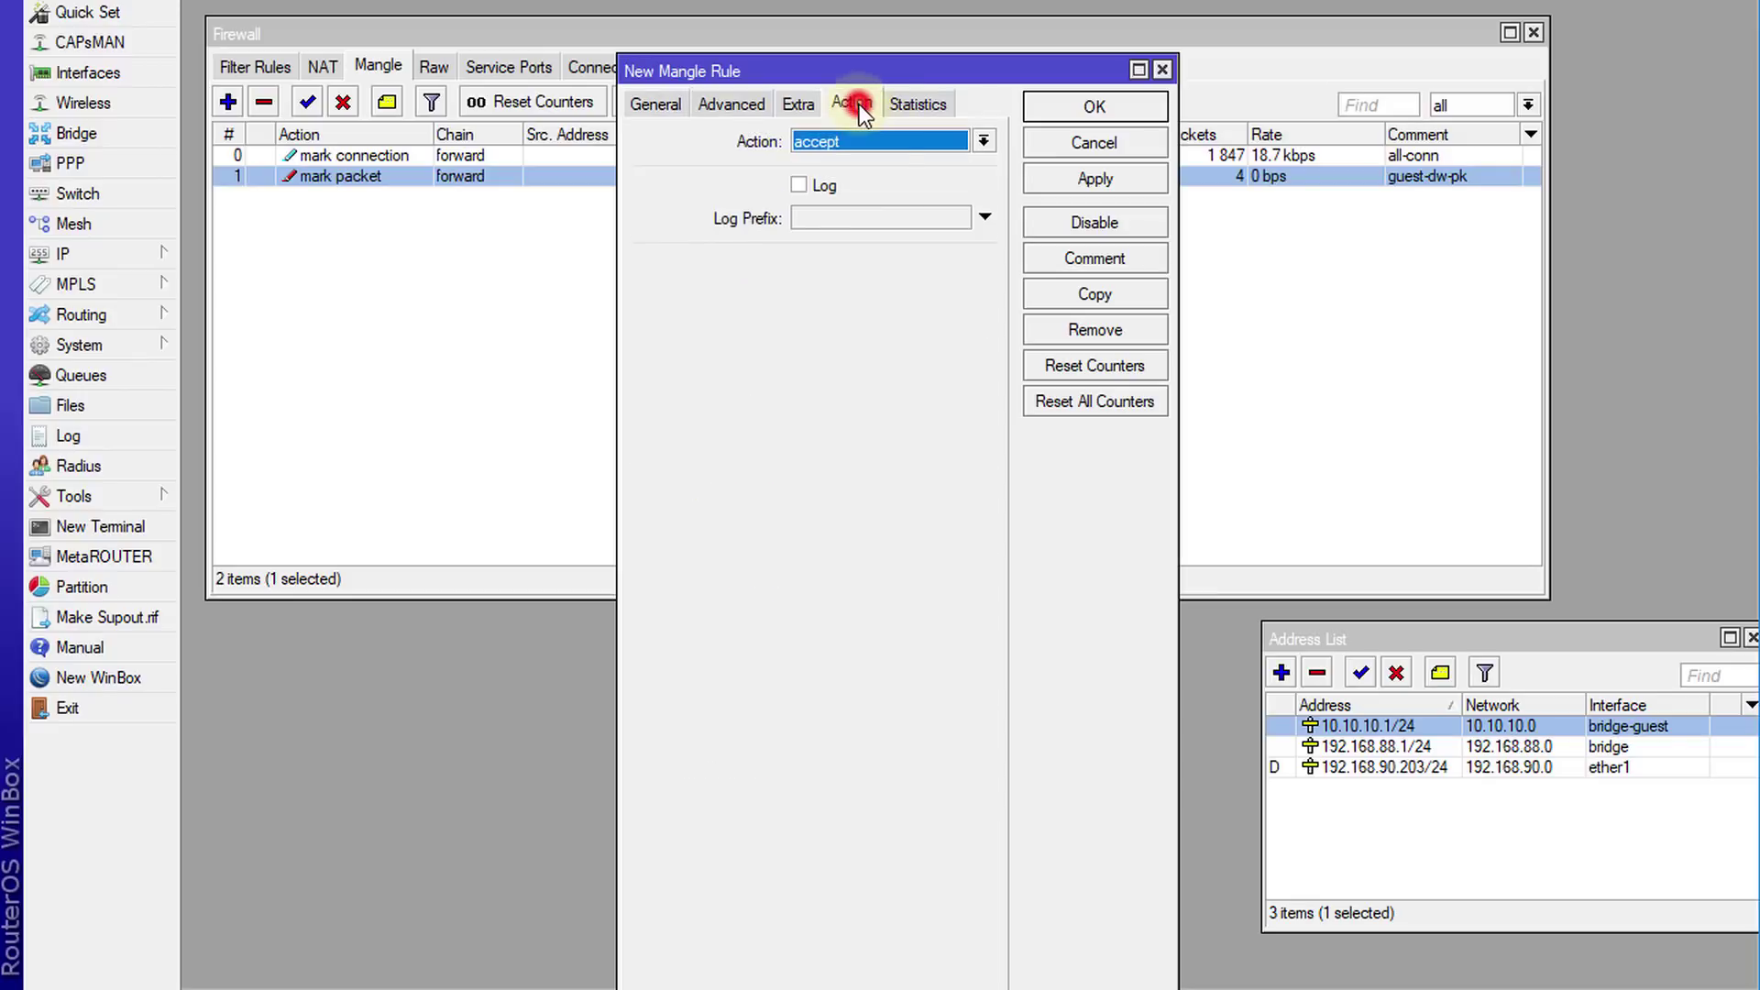
left_click(906, 147)
left_click(884, 356)
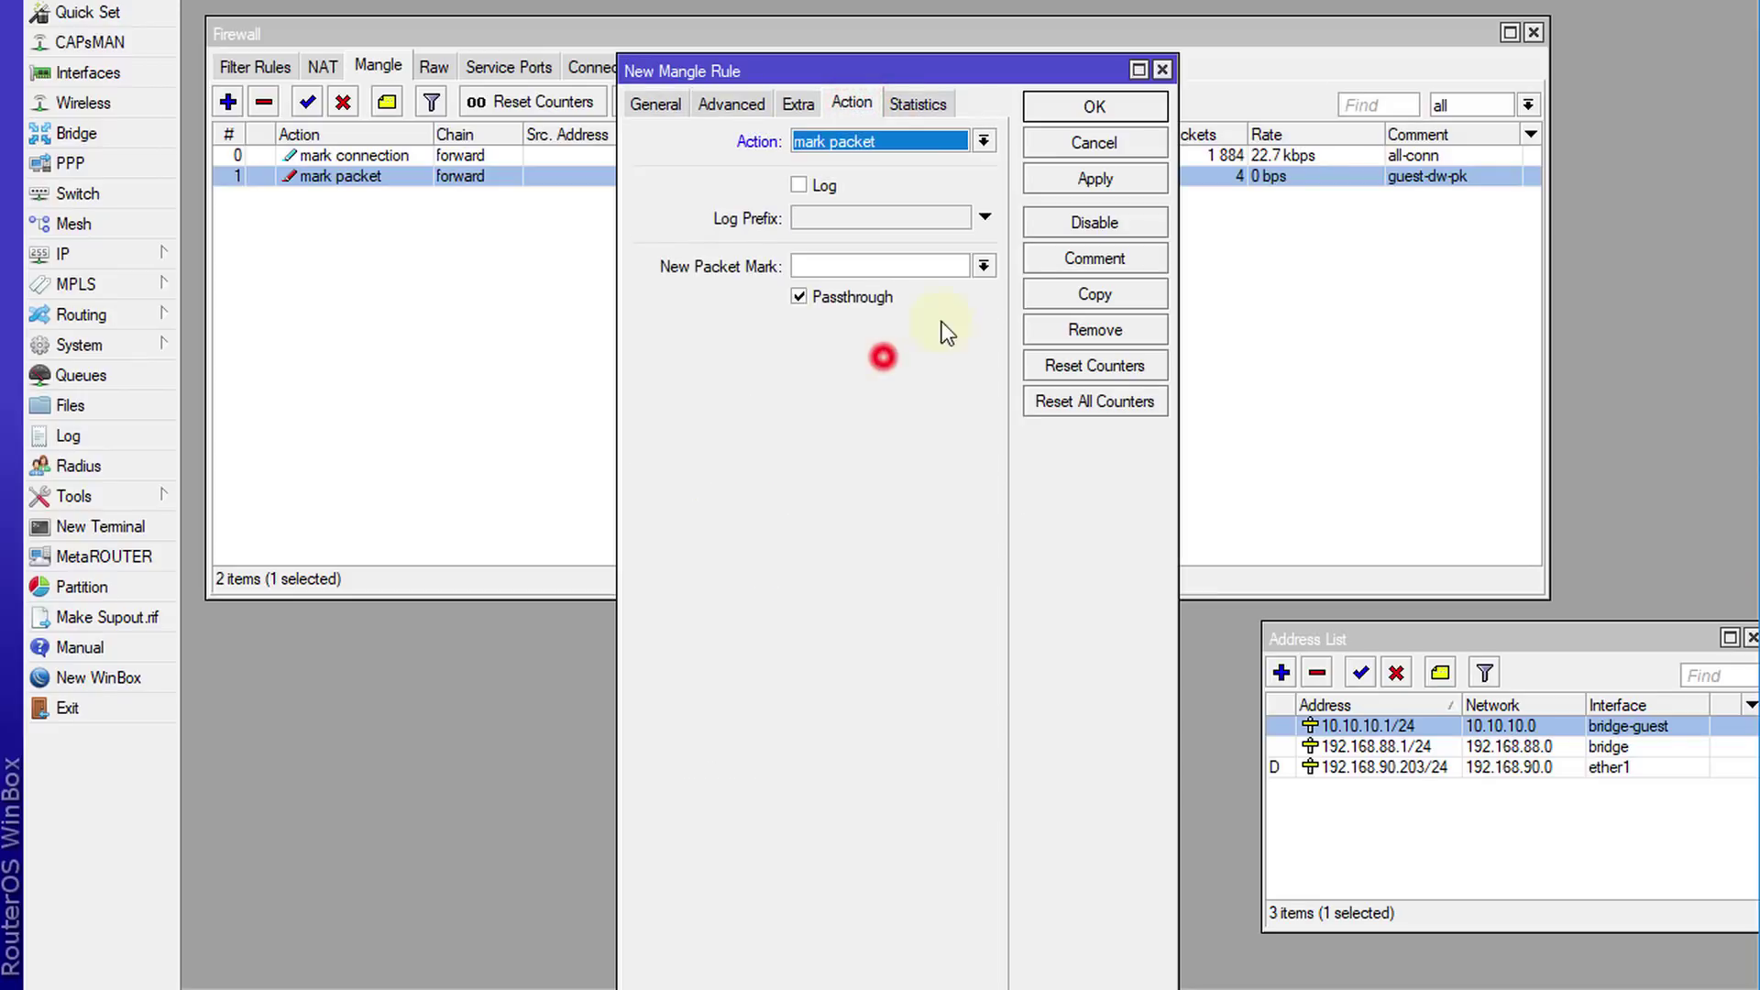
left_click(851, 265)
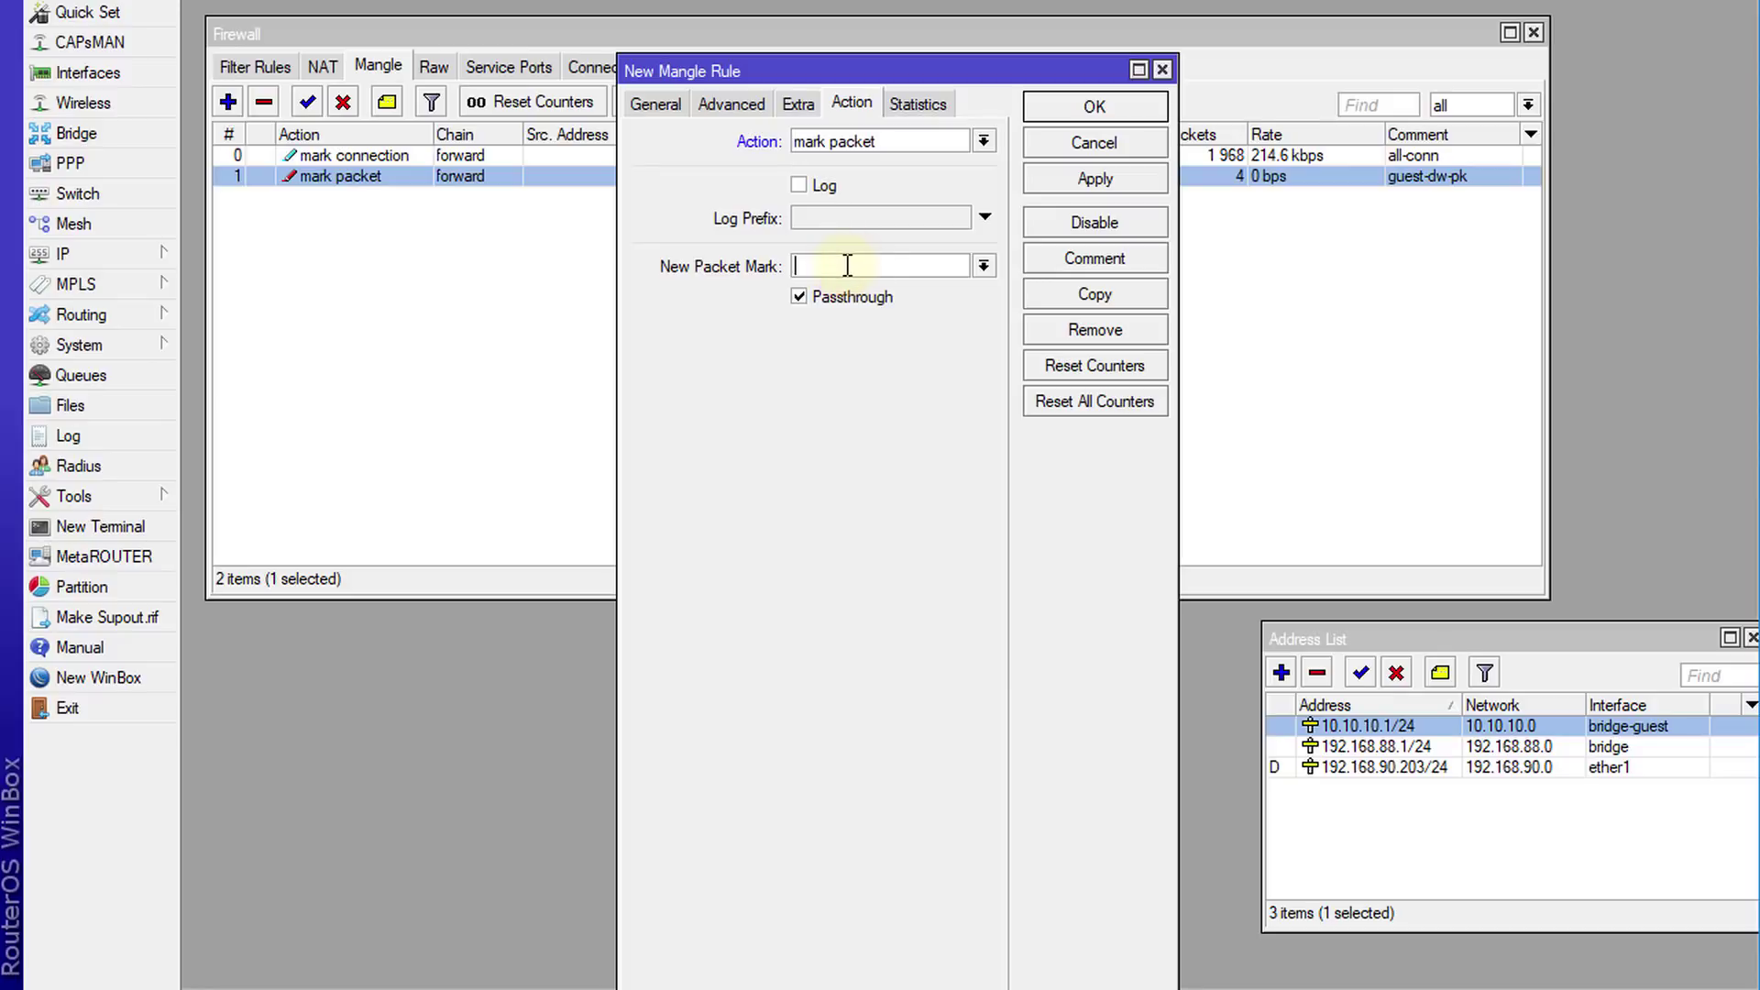
type("guest-up-coonn")
Disable passthrough on the third mangle rule and save it with guest-up-conn as its comment
double_click(847, 266)
key("ctrl+c")
left_click(812, 295)
left_click(1087, 258)
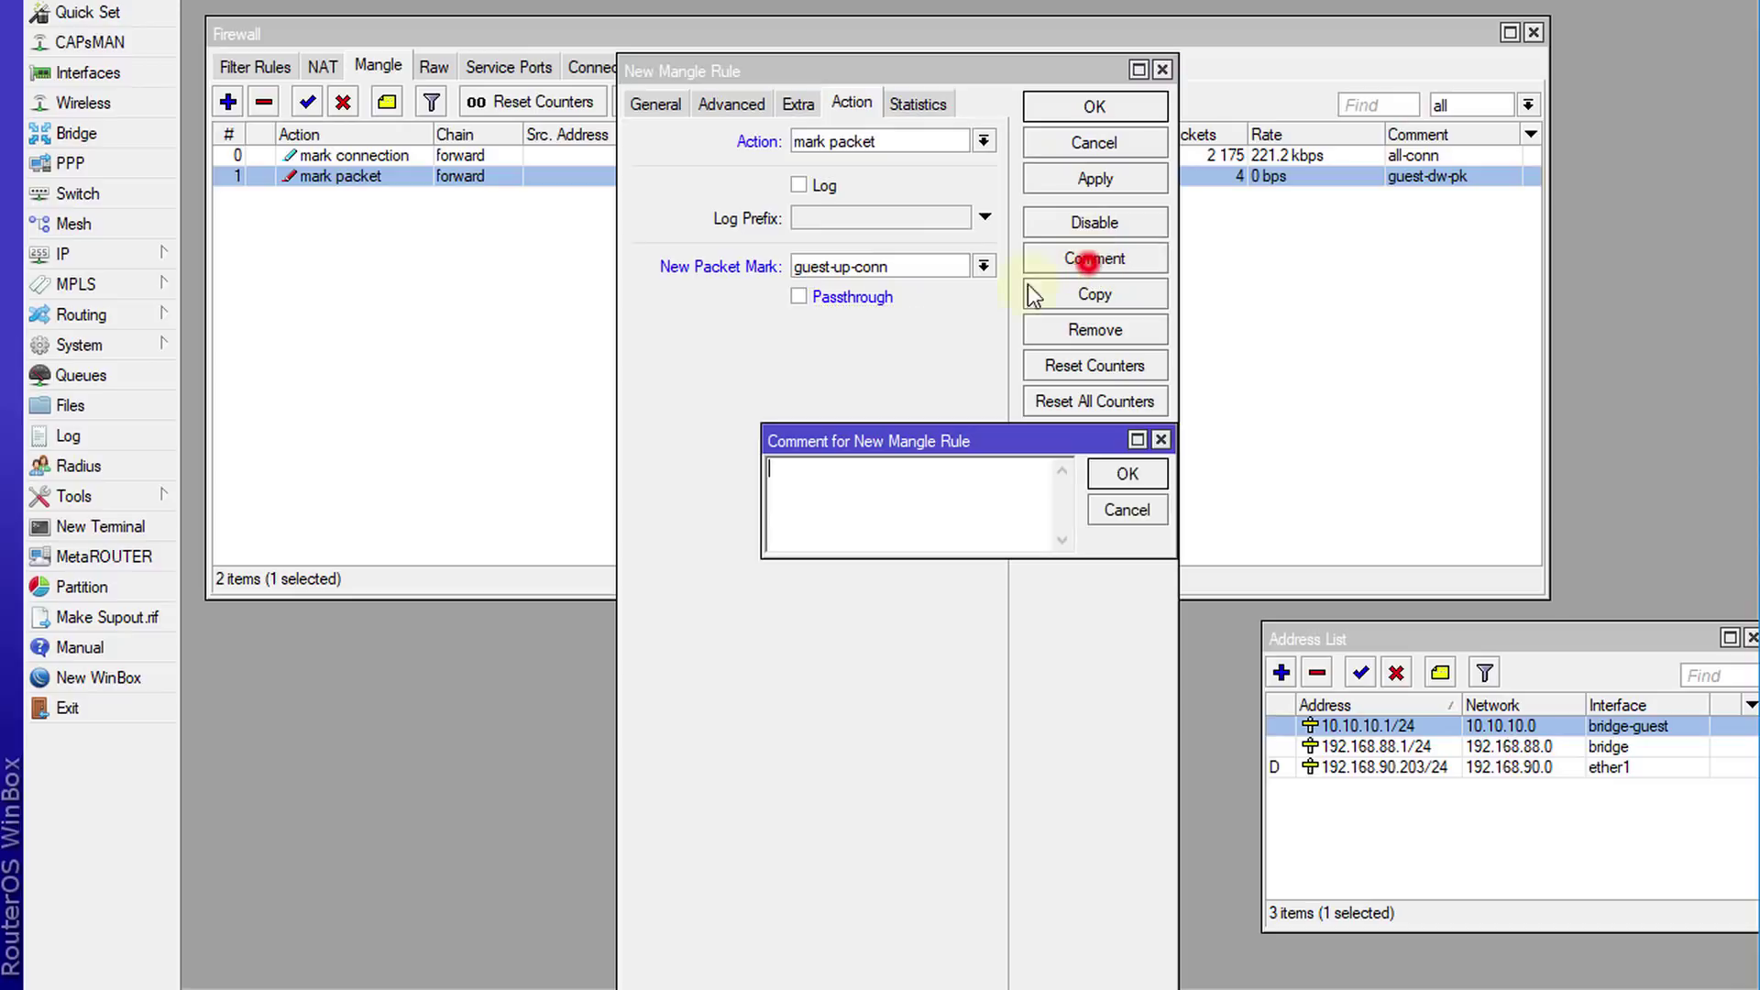
key("ctrl+v")
left_click(1127, 473)
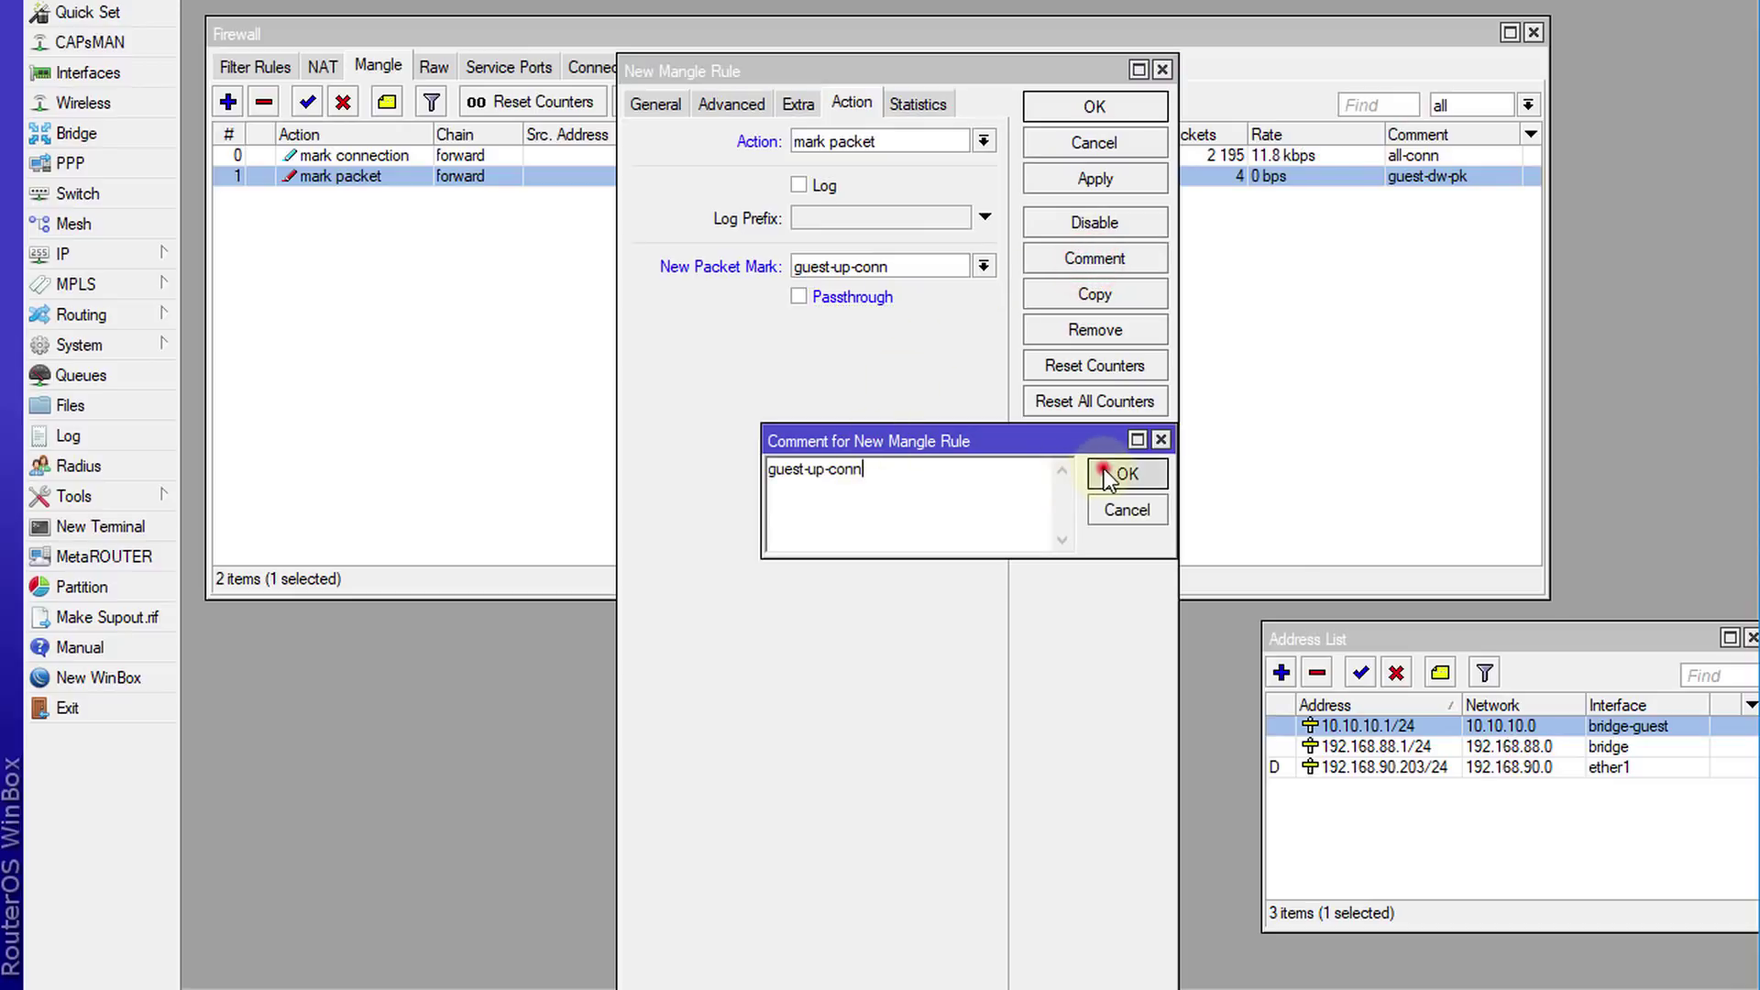
left_click(1071, 112)
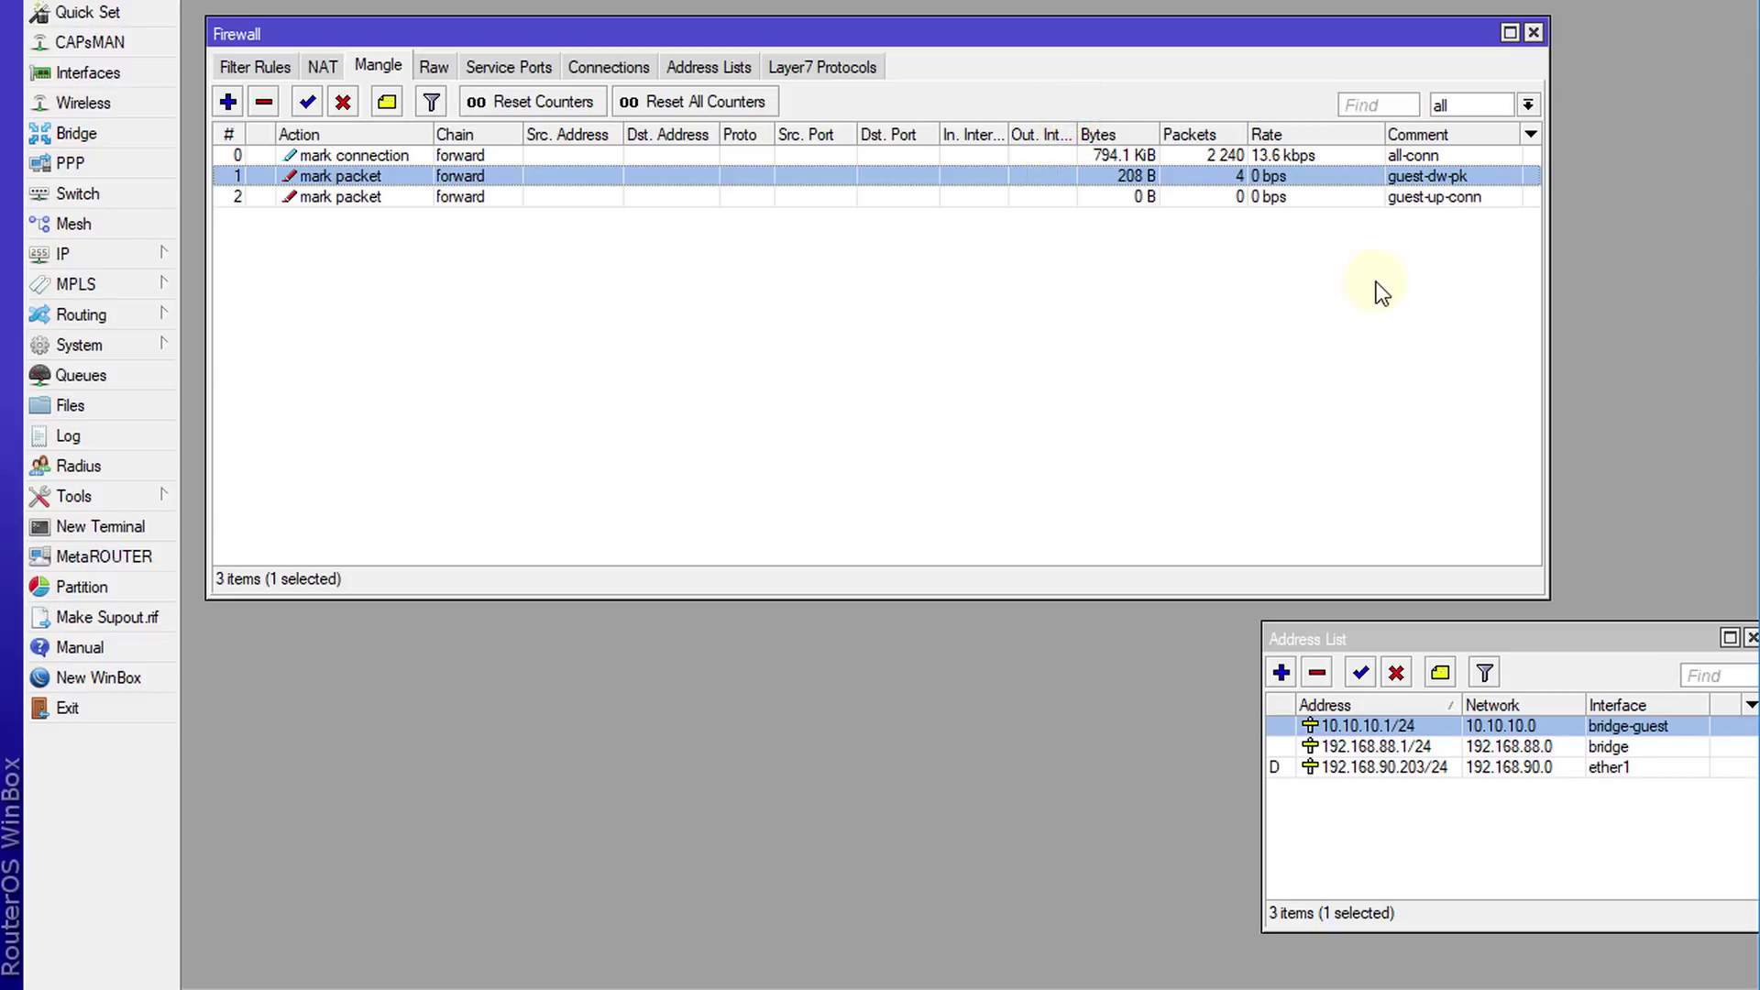
Reopen the guest-up-conn mangle rule and change its new packet mark to guest-up-pk
left_click(1365, 198)
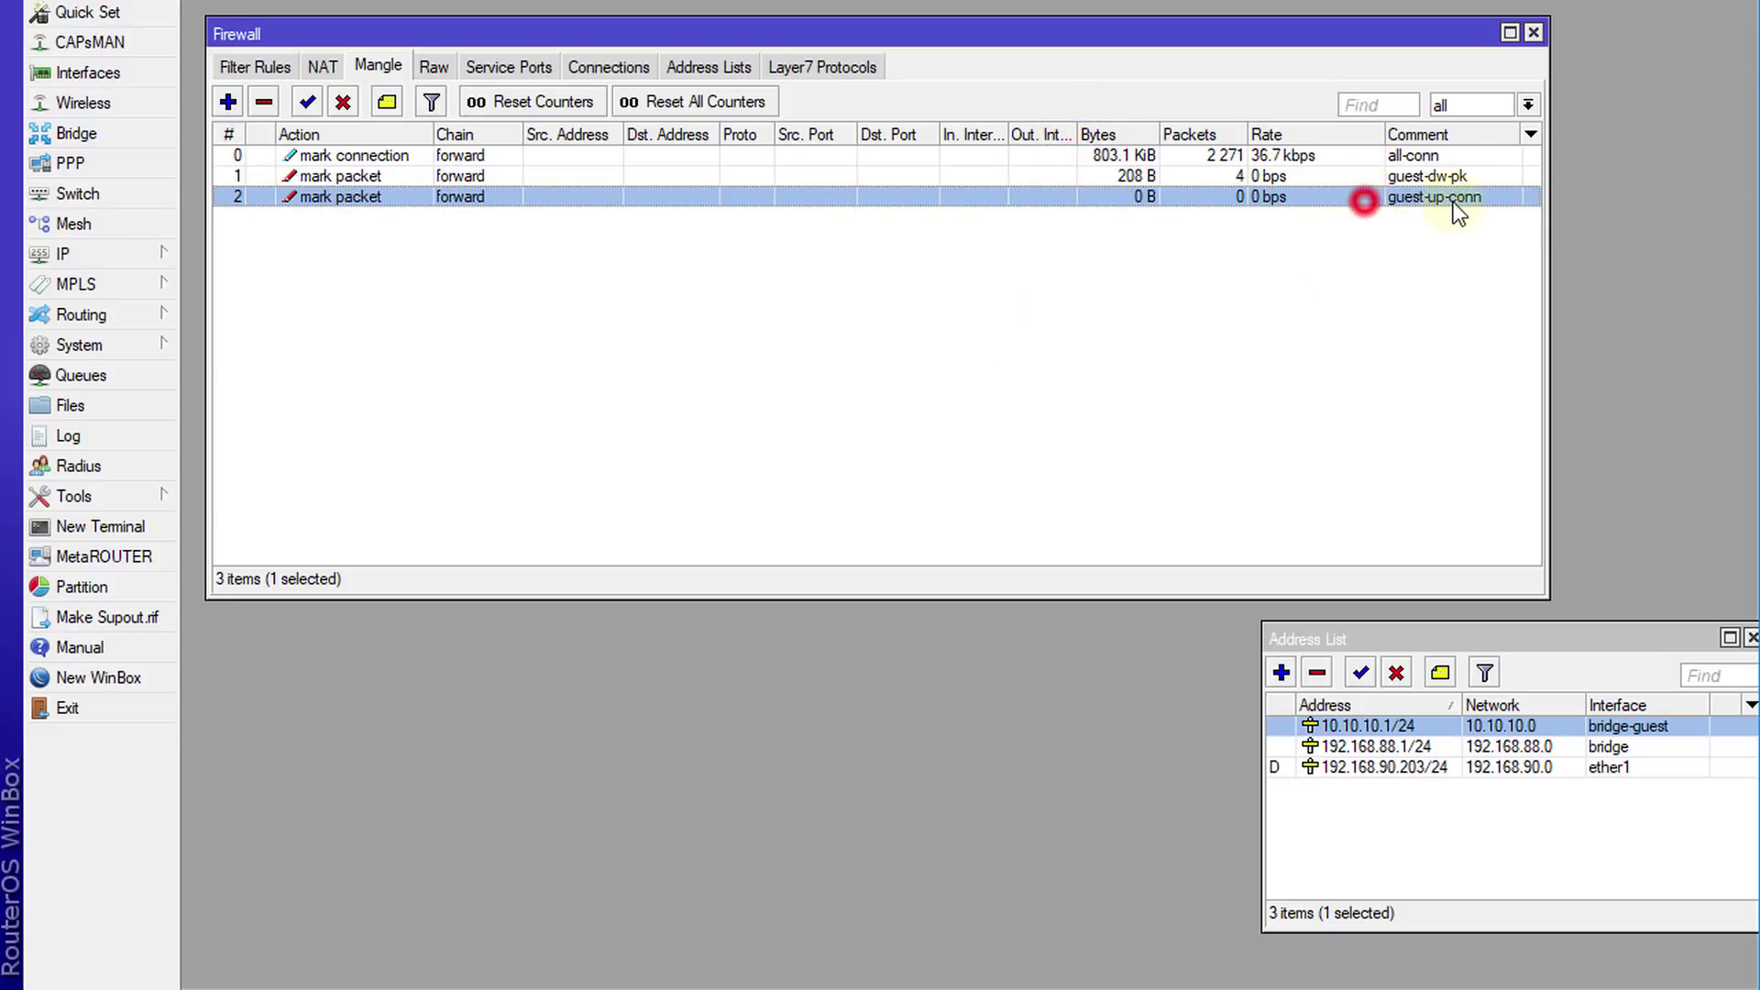
double_click(1439, 200)
left_click(901, 210)
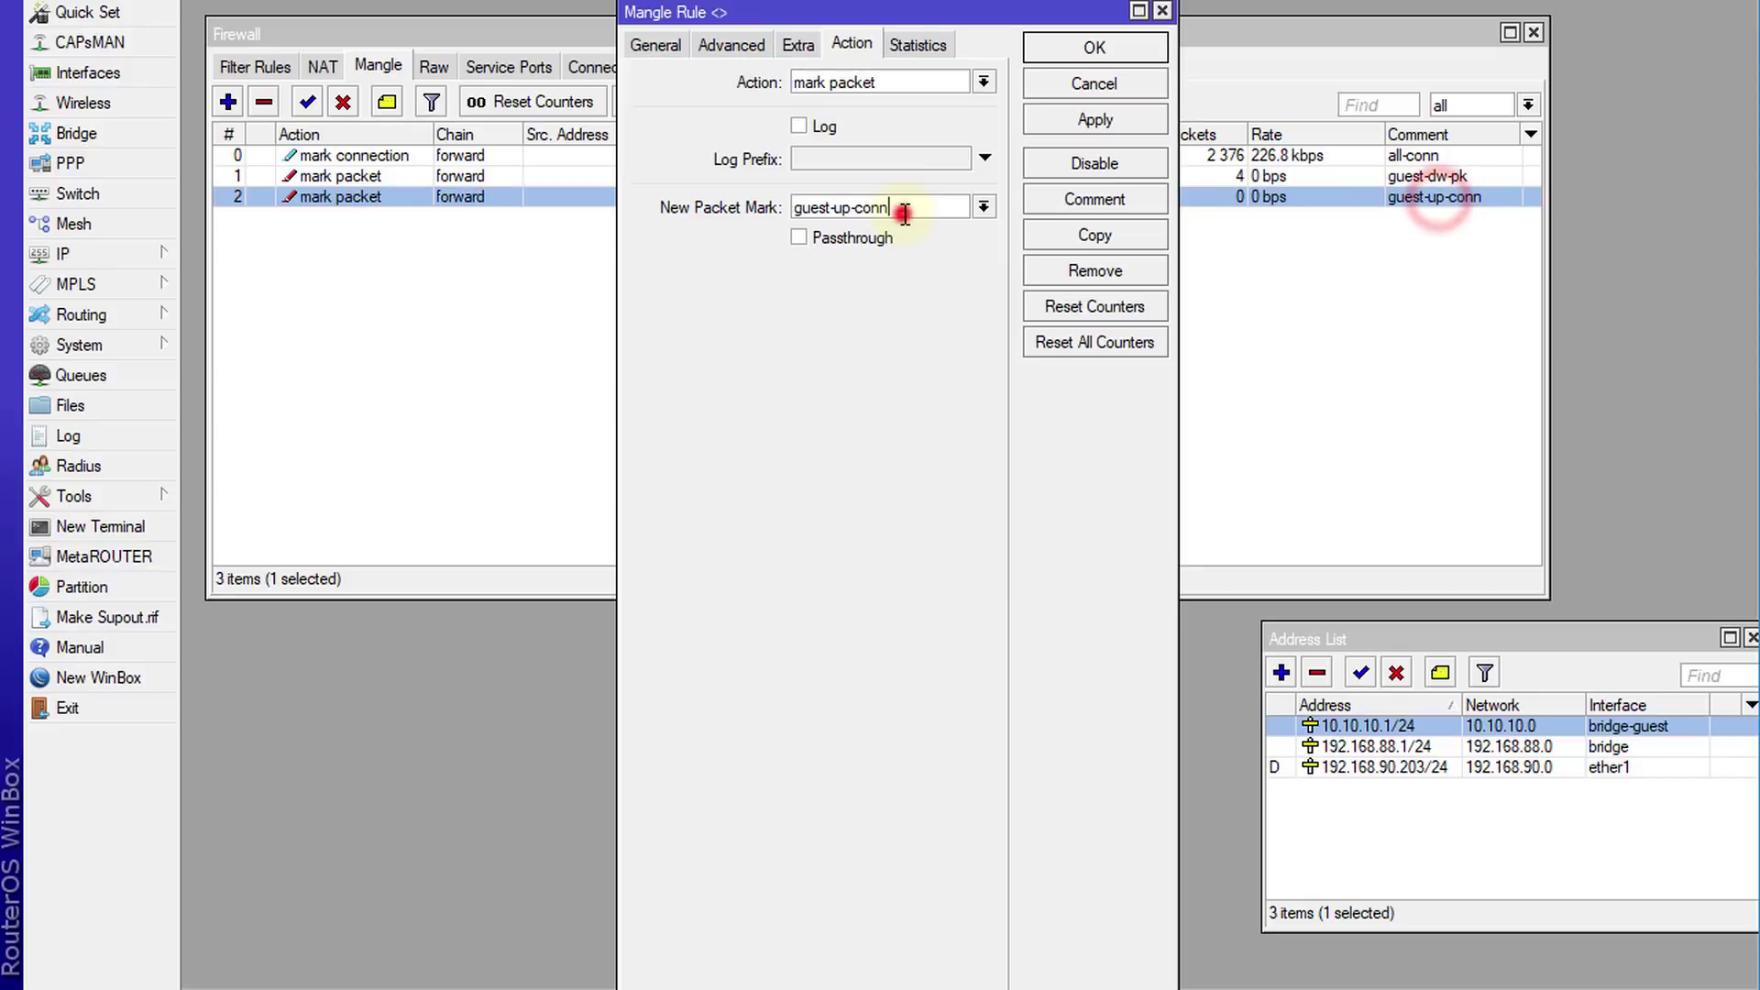
key("BackSpace")
key("BackSpace")
key("BackSpace")
key("BackSpace")
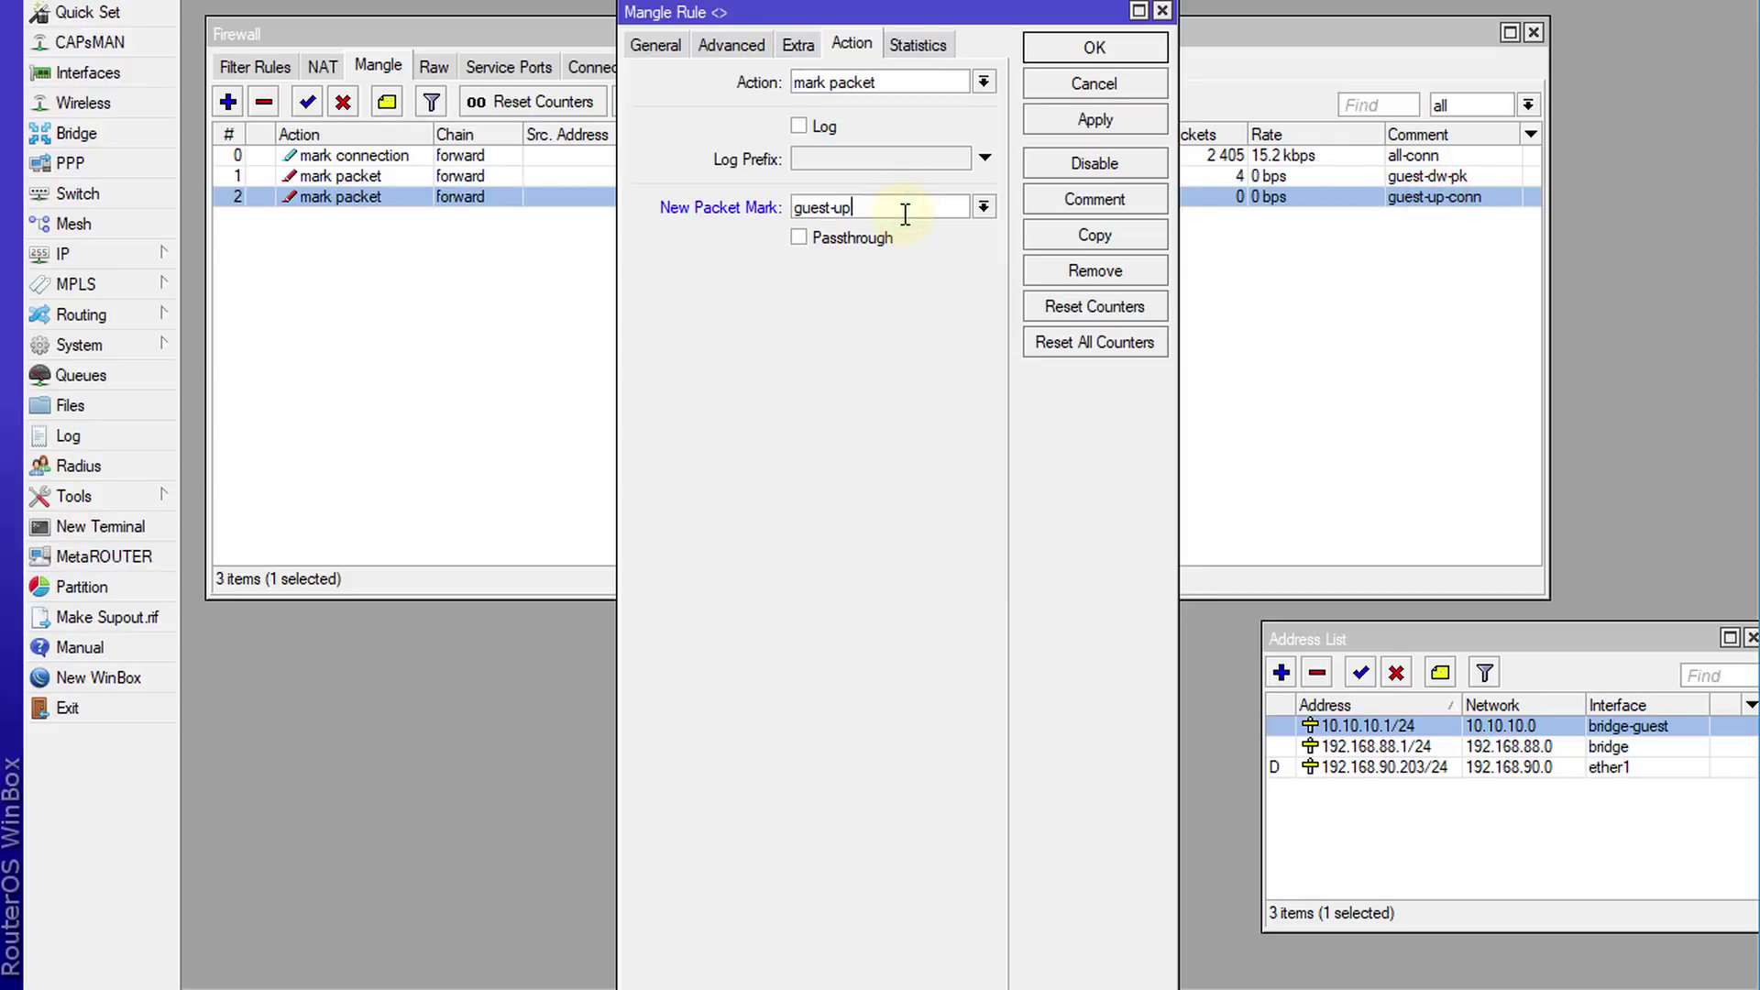
type("-")
Replace the rule's comment with the packet mark name guest-up-pk and save the rule
double_click(905, 213)
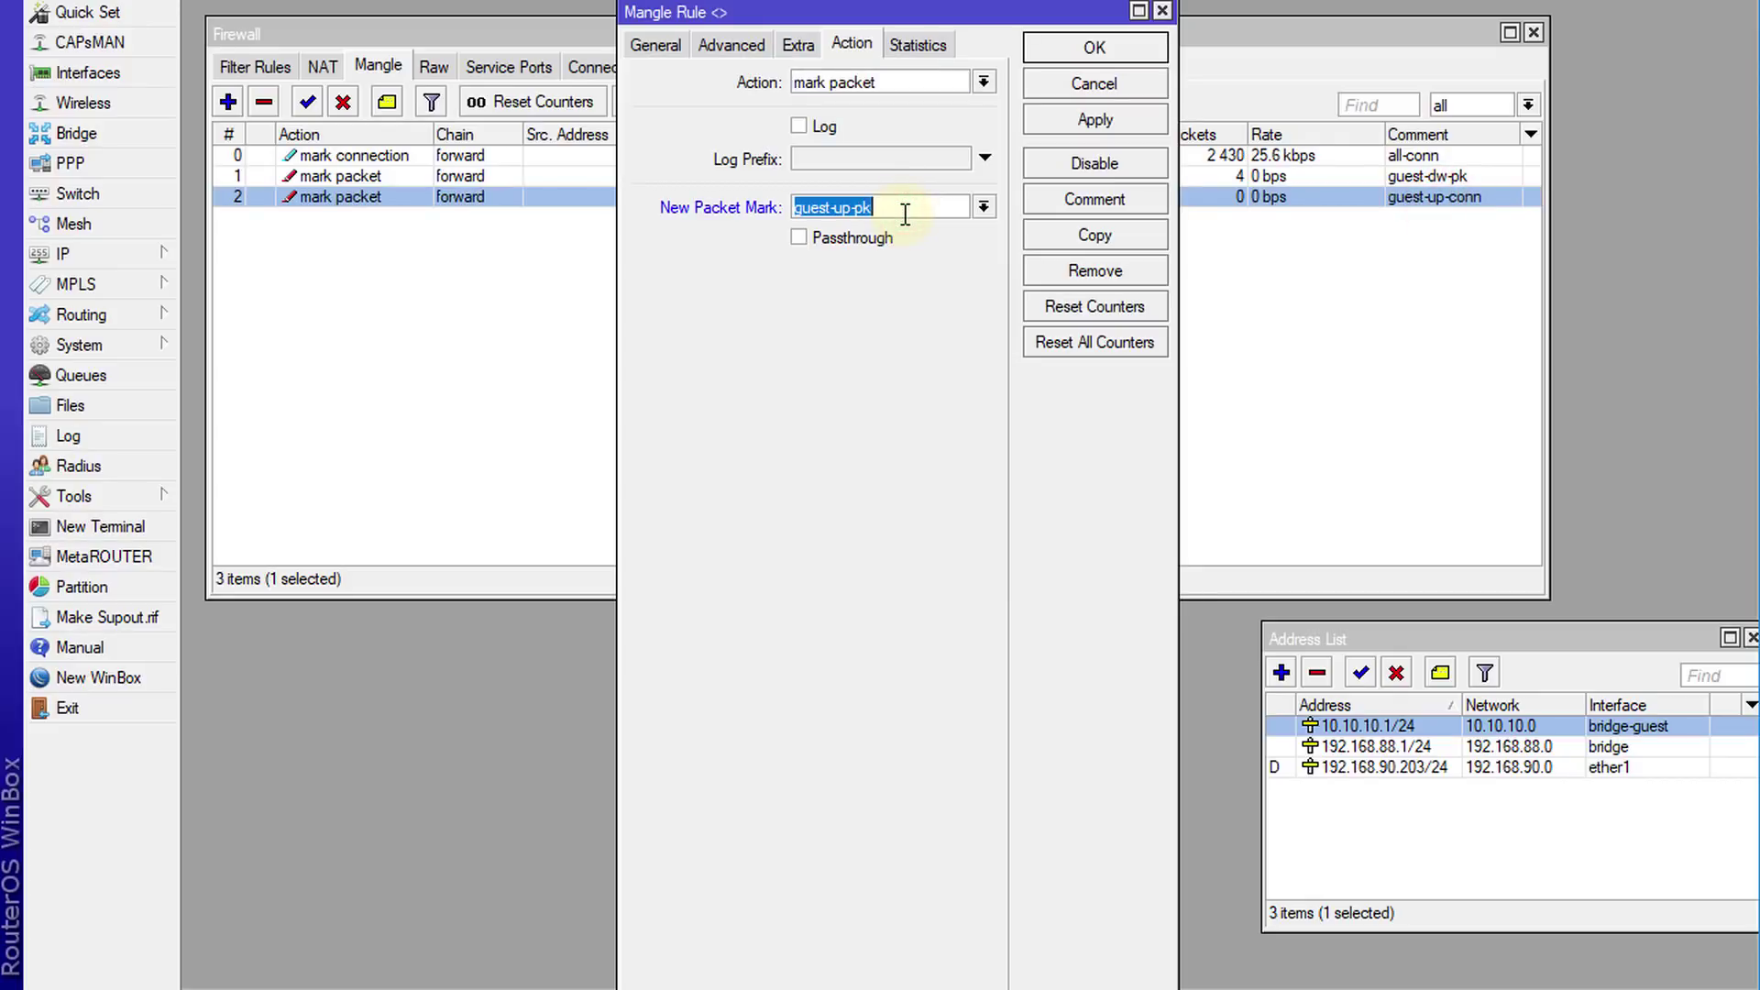
left_click(1082, 202)
key("ctrl+v")
left_click(1100, 477)
left_click(1068, 50)
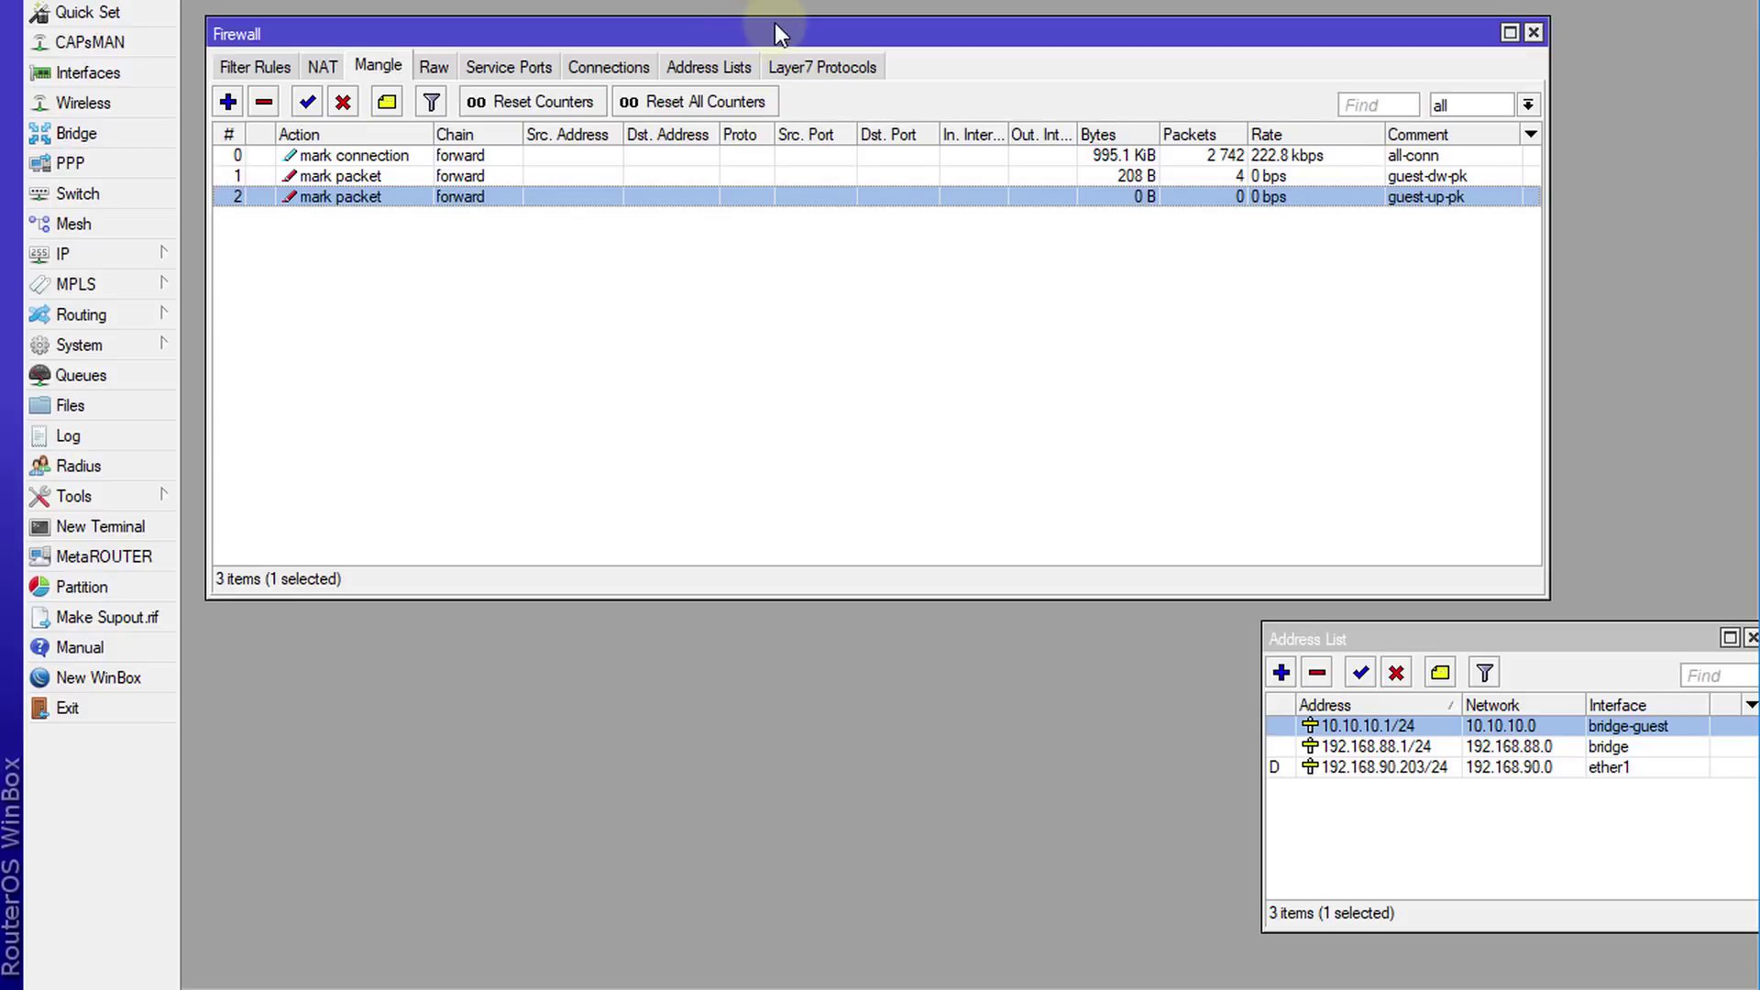
Add a queue tree entry named Total under the global parent with a max limit of 10M and save it
left_click_drag(769, 31, 768, 13)
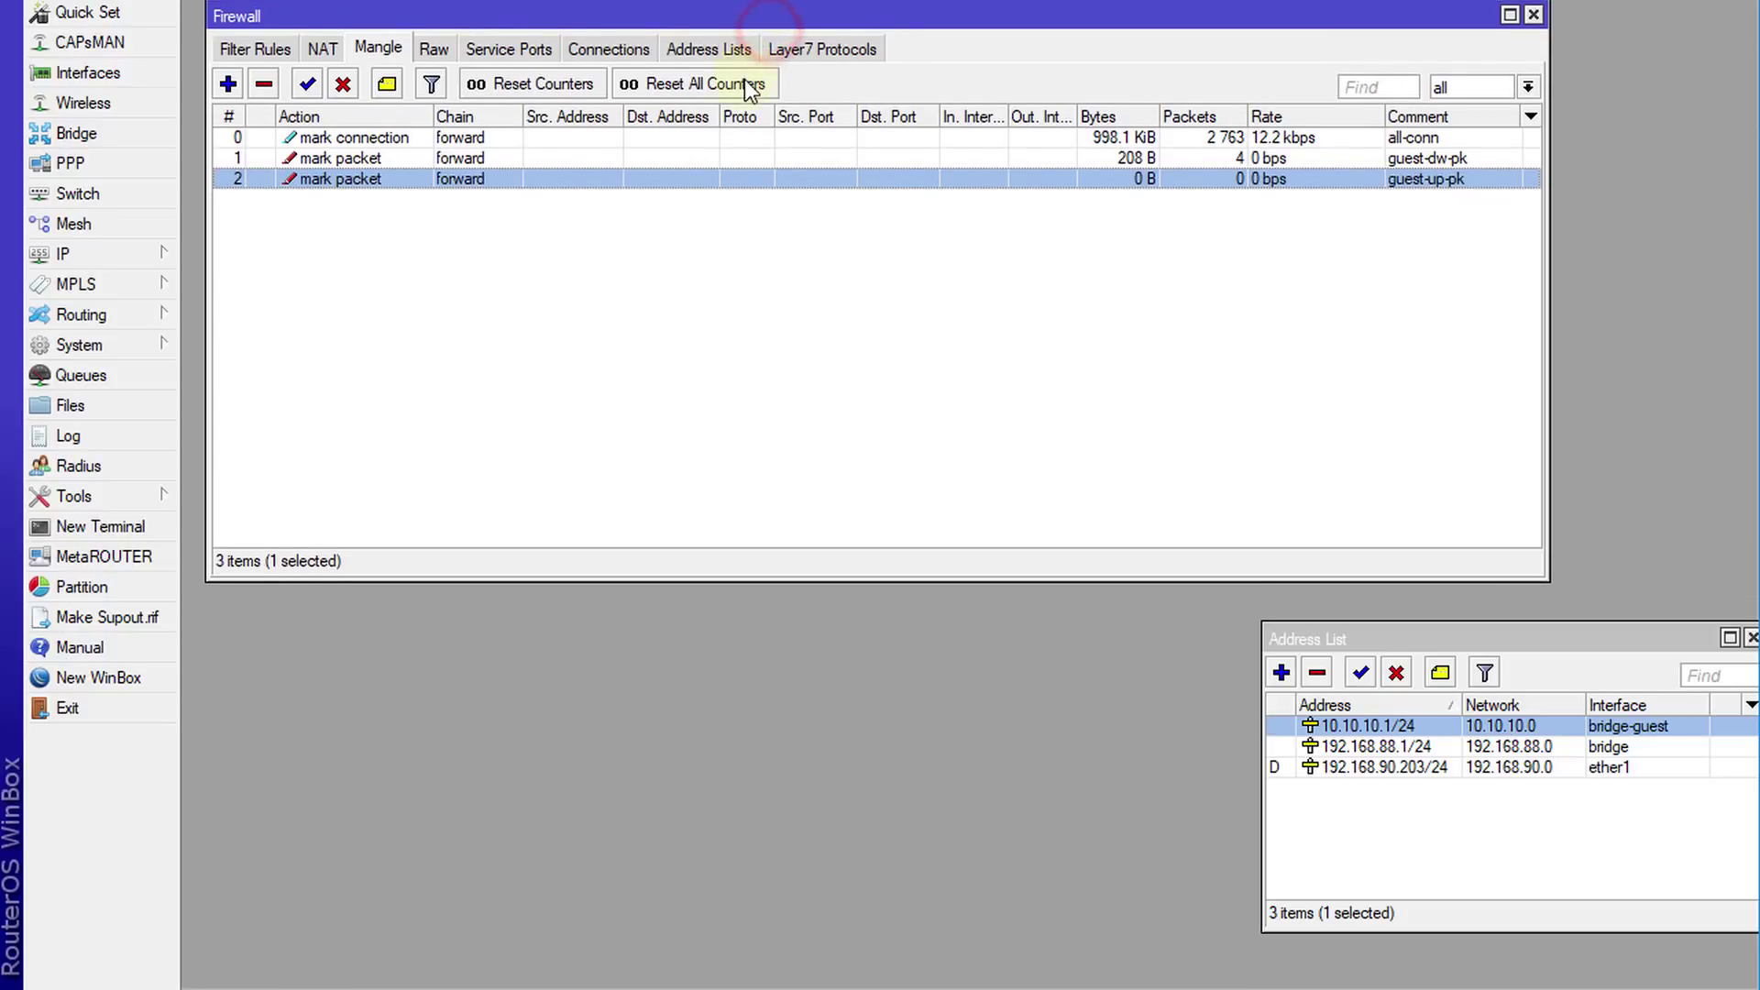
left_click(123, 376)
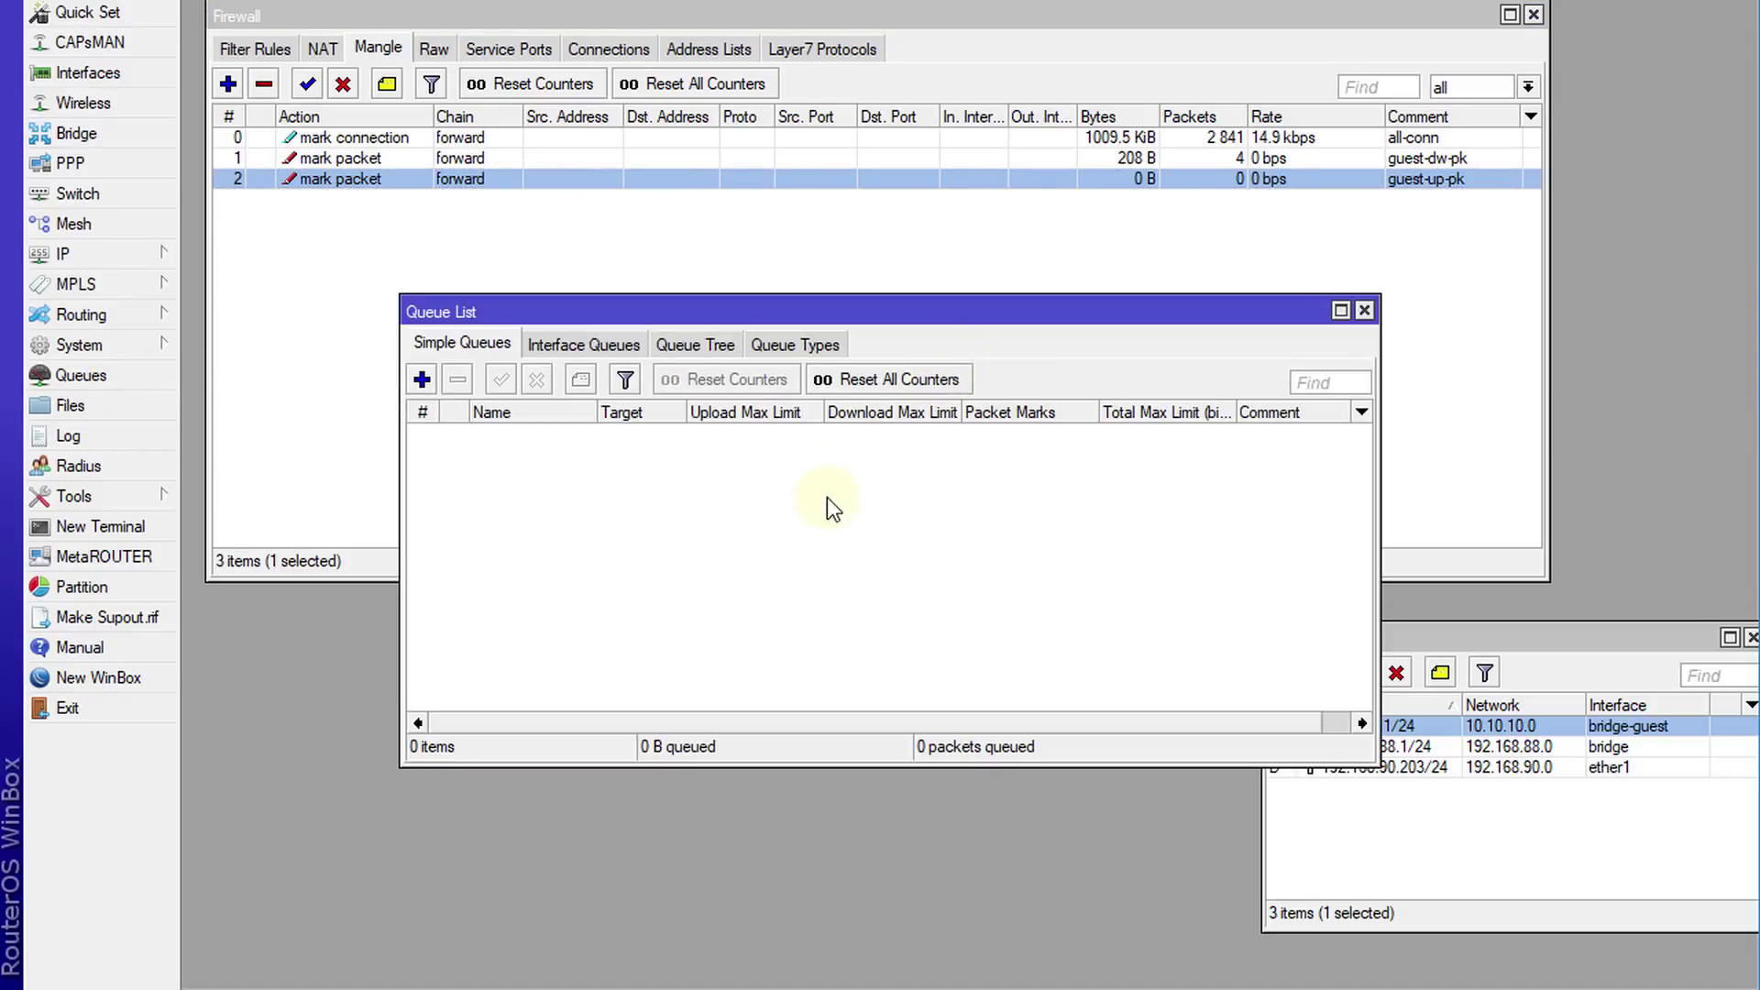
left_click(680, 350)
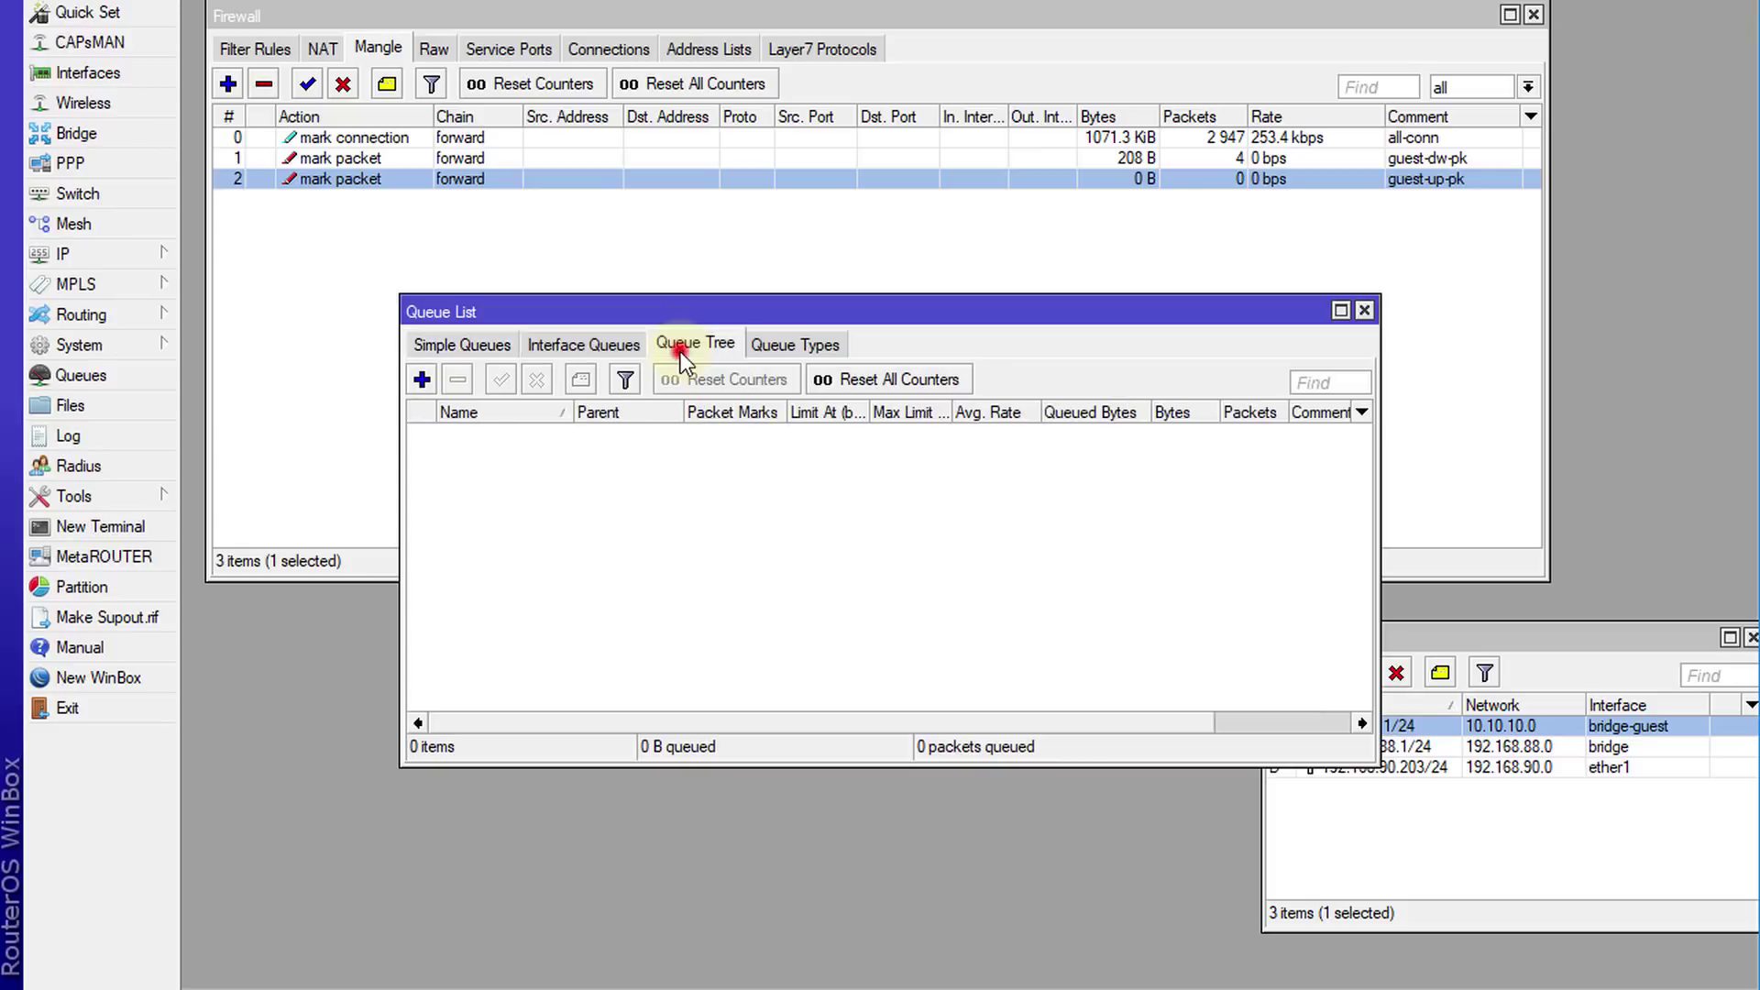
left_click(422, 378)
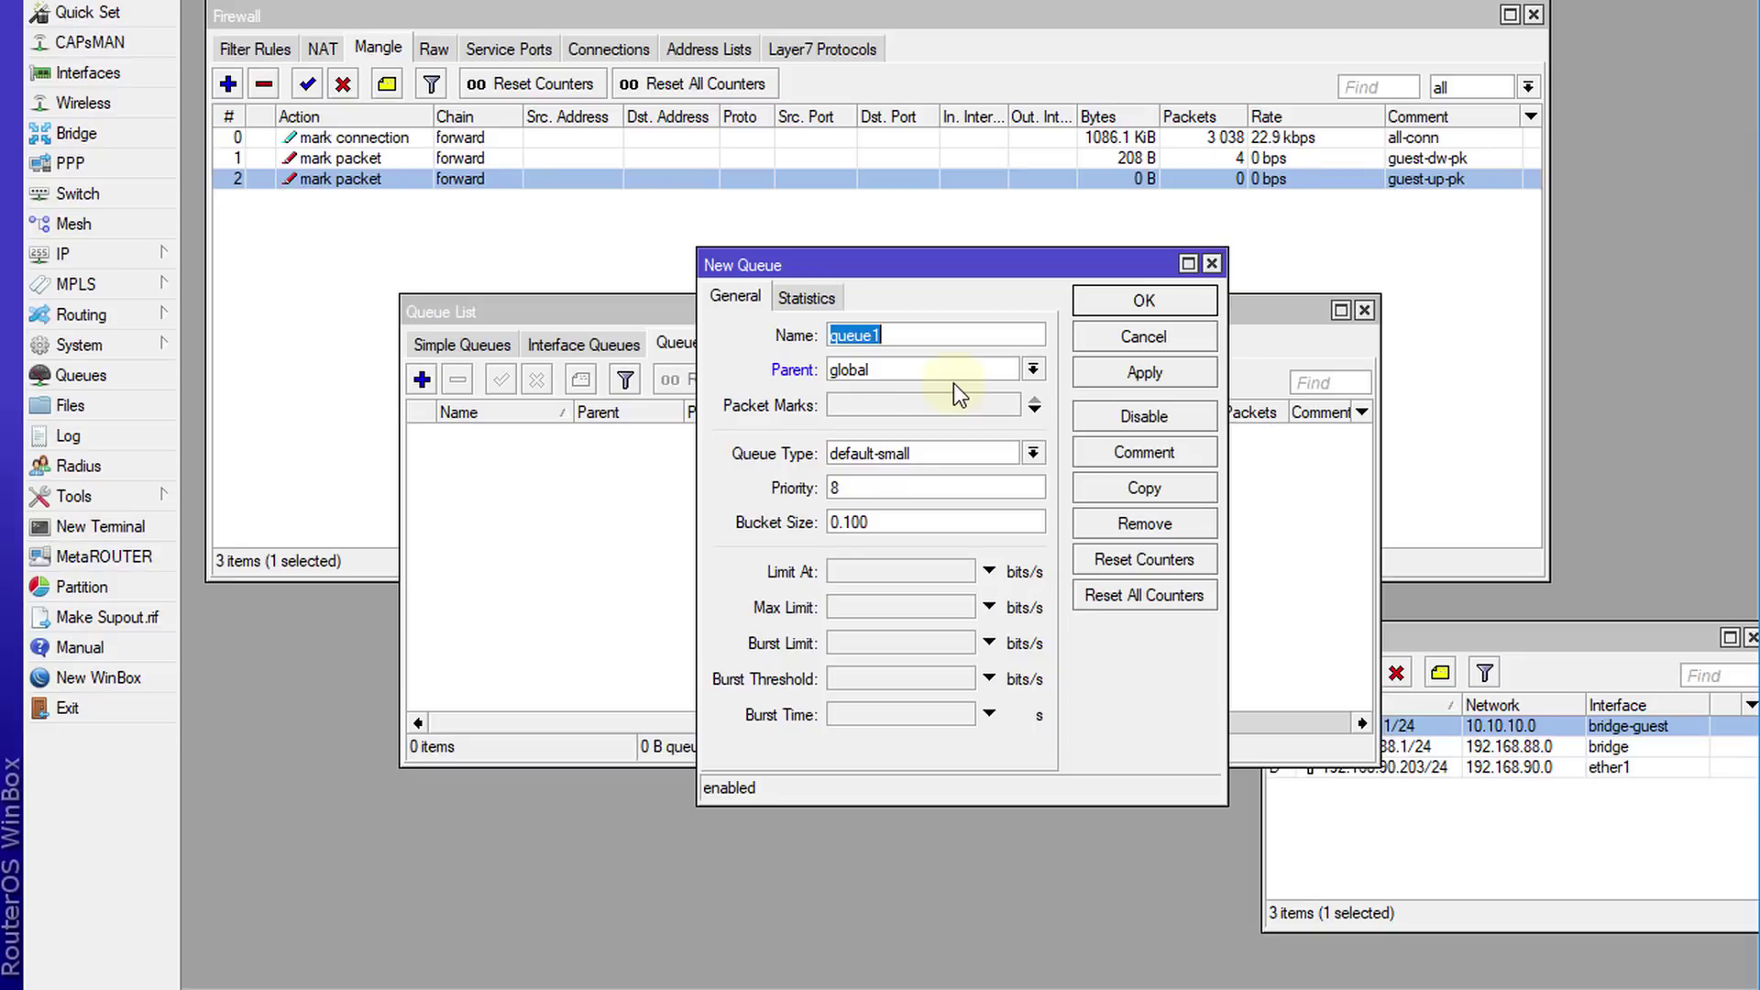
type("Total")
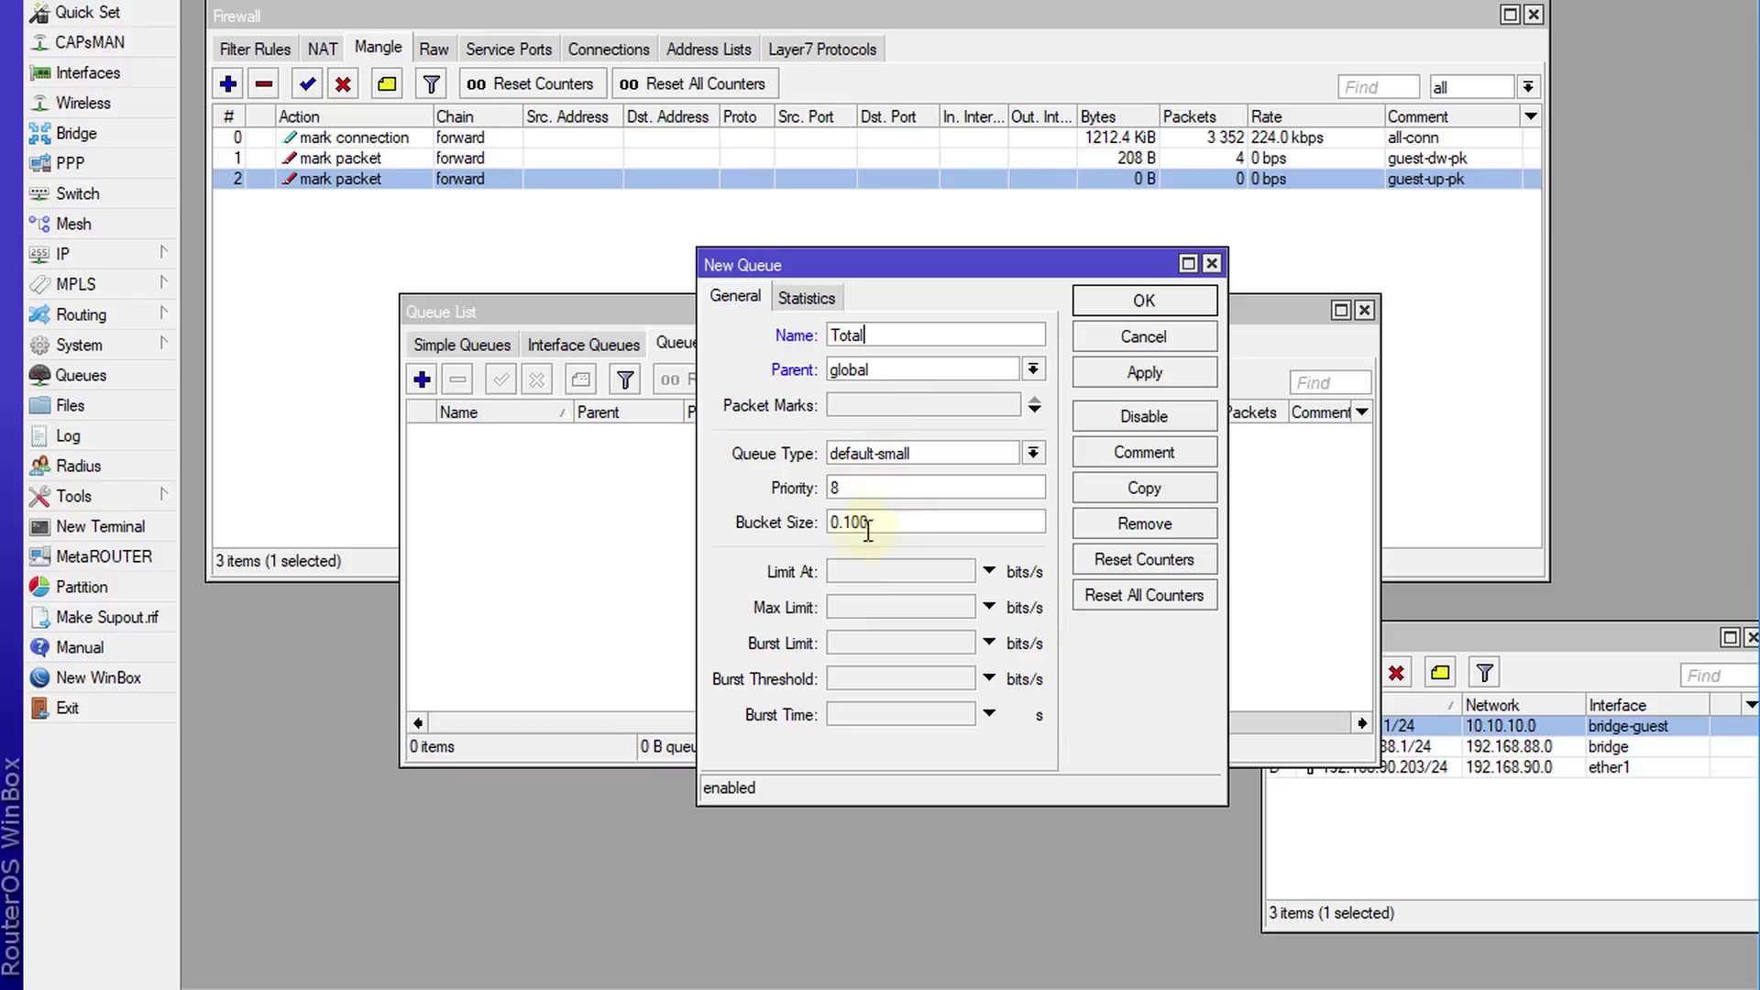
left_click(845, 607)
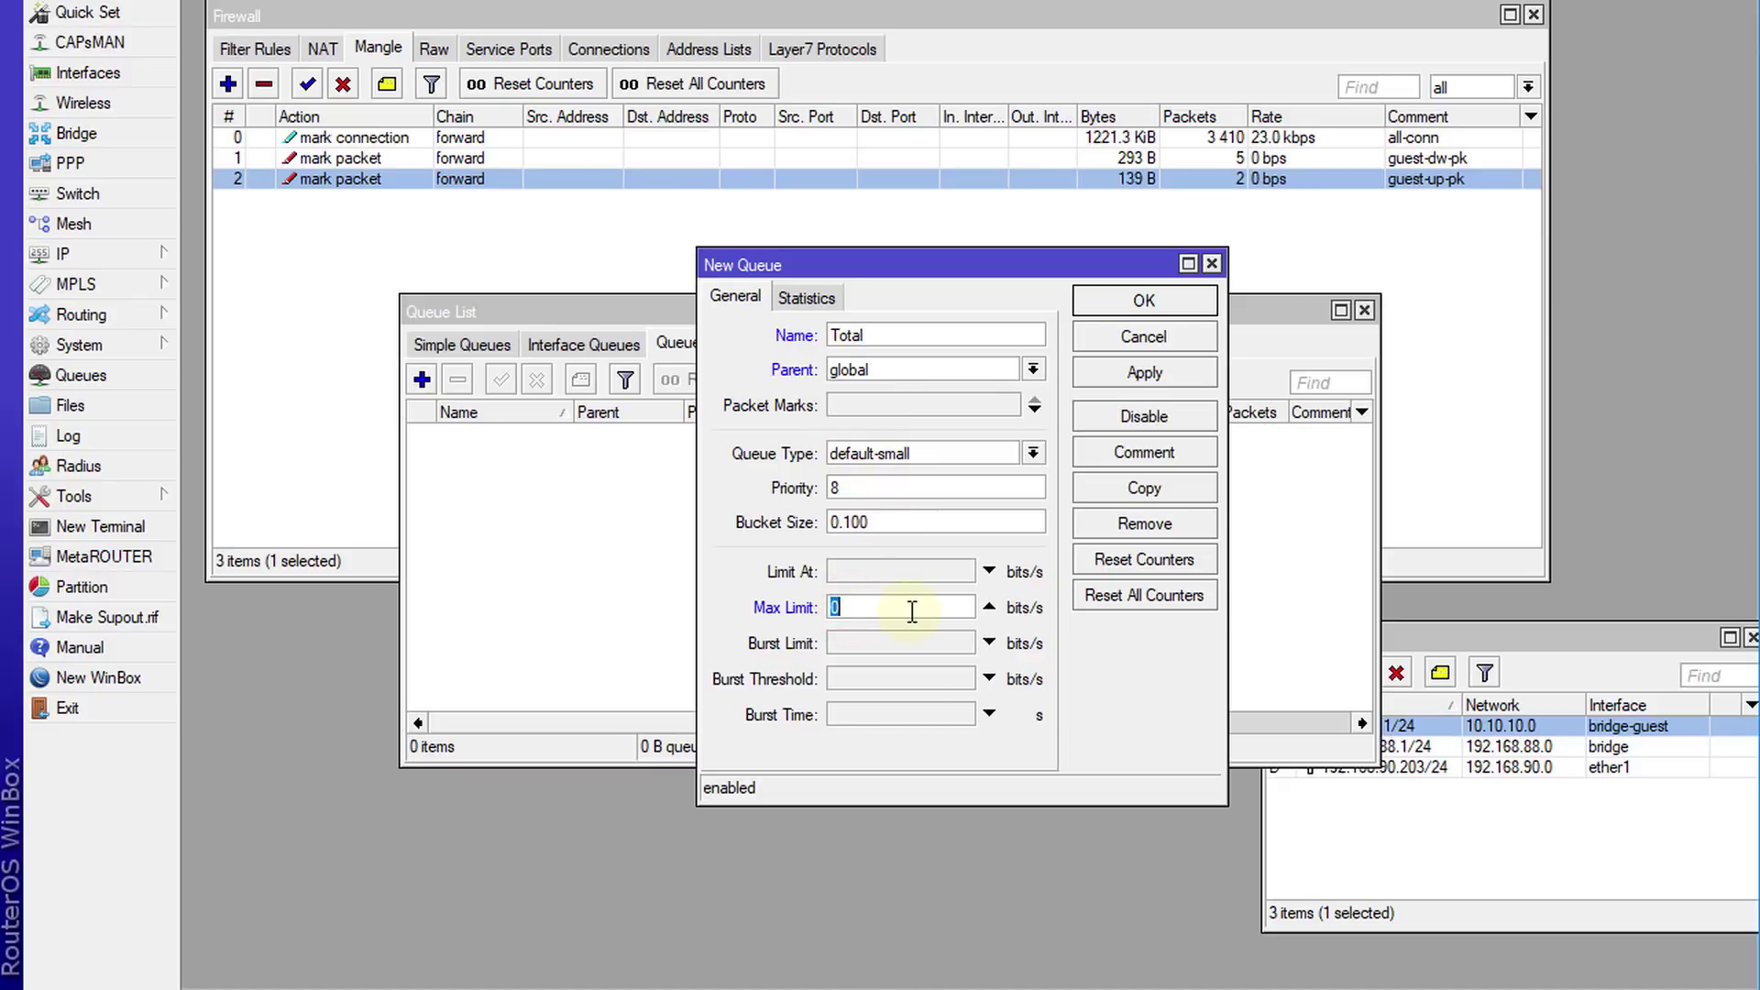
type("10M")
left_click(1145, 306)
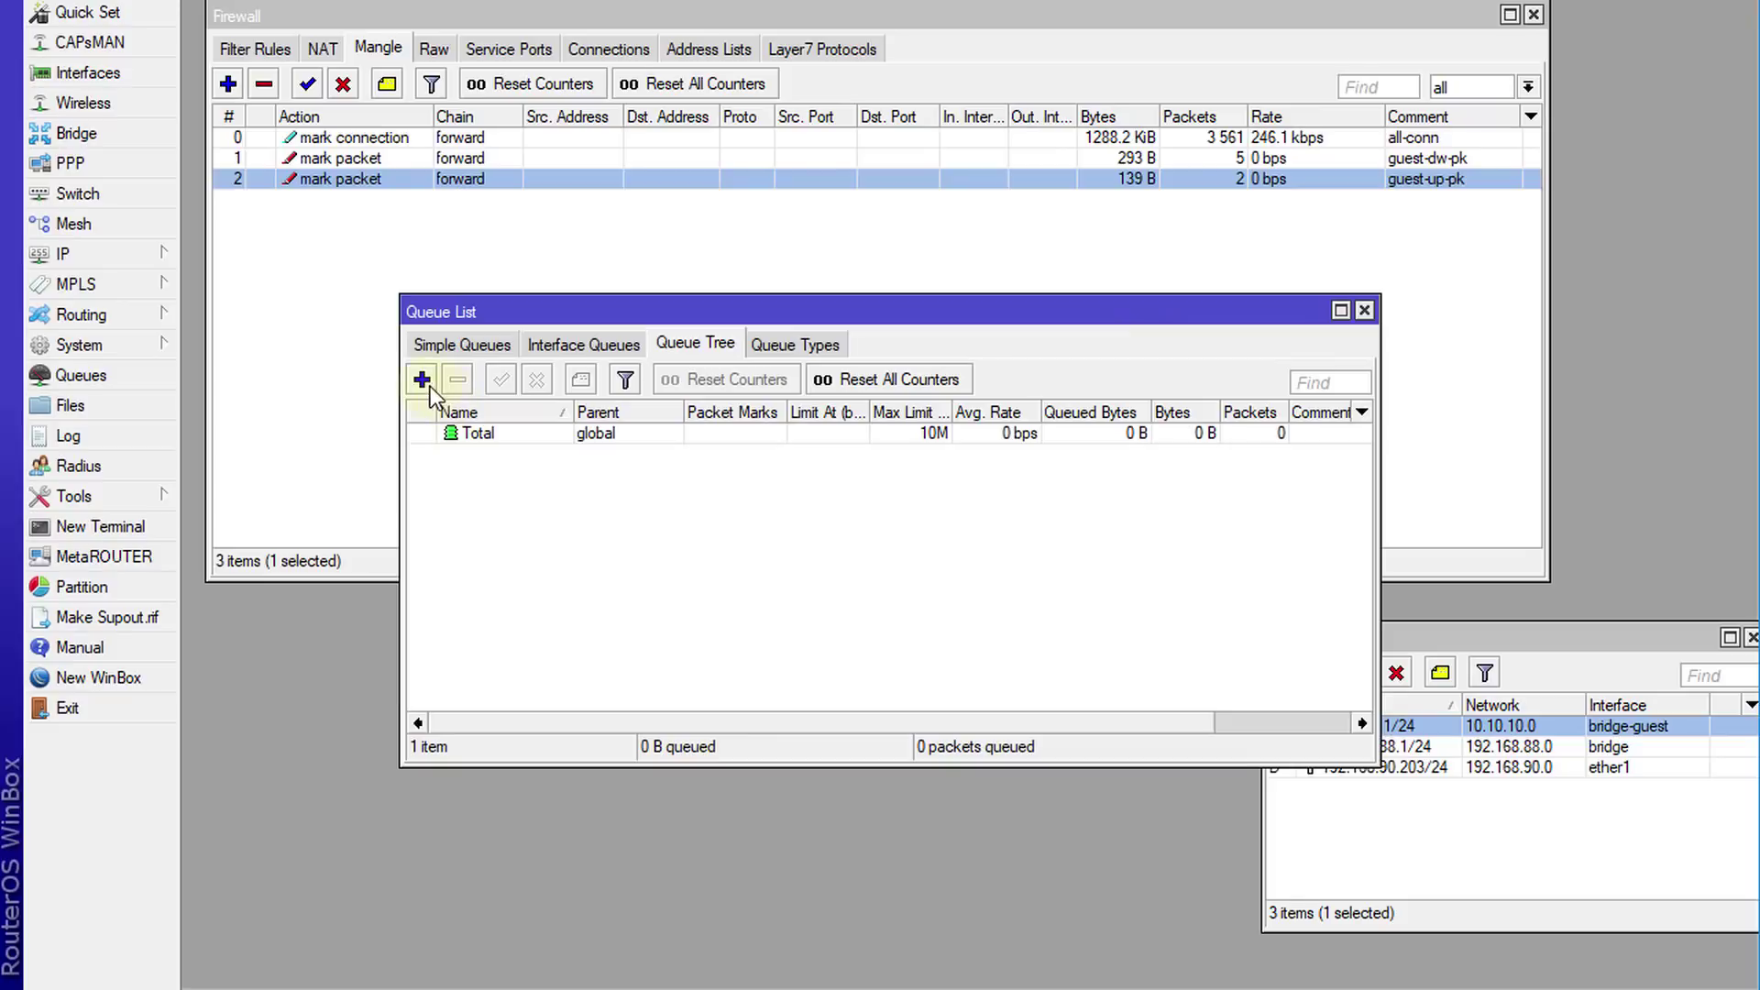
Start a new queue tree entry named Guest up with Total as its parent
left_click(422, 380)
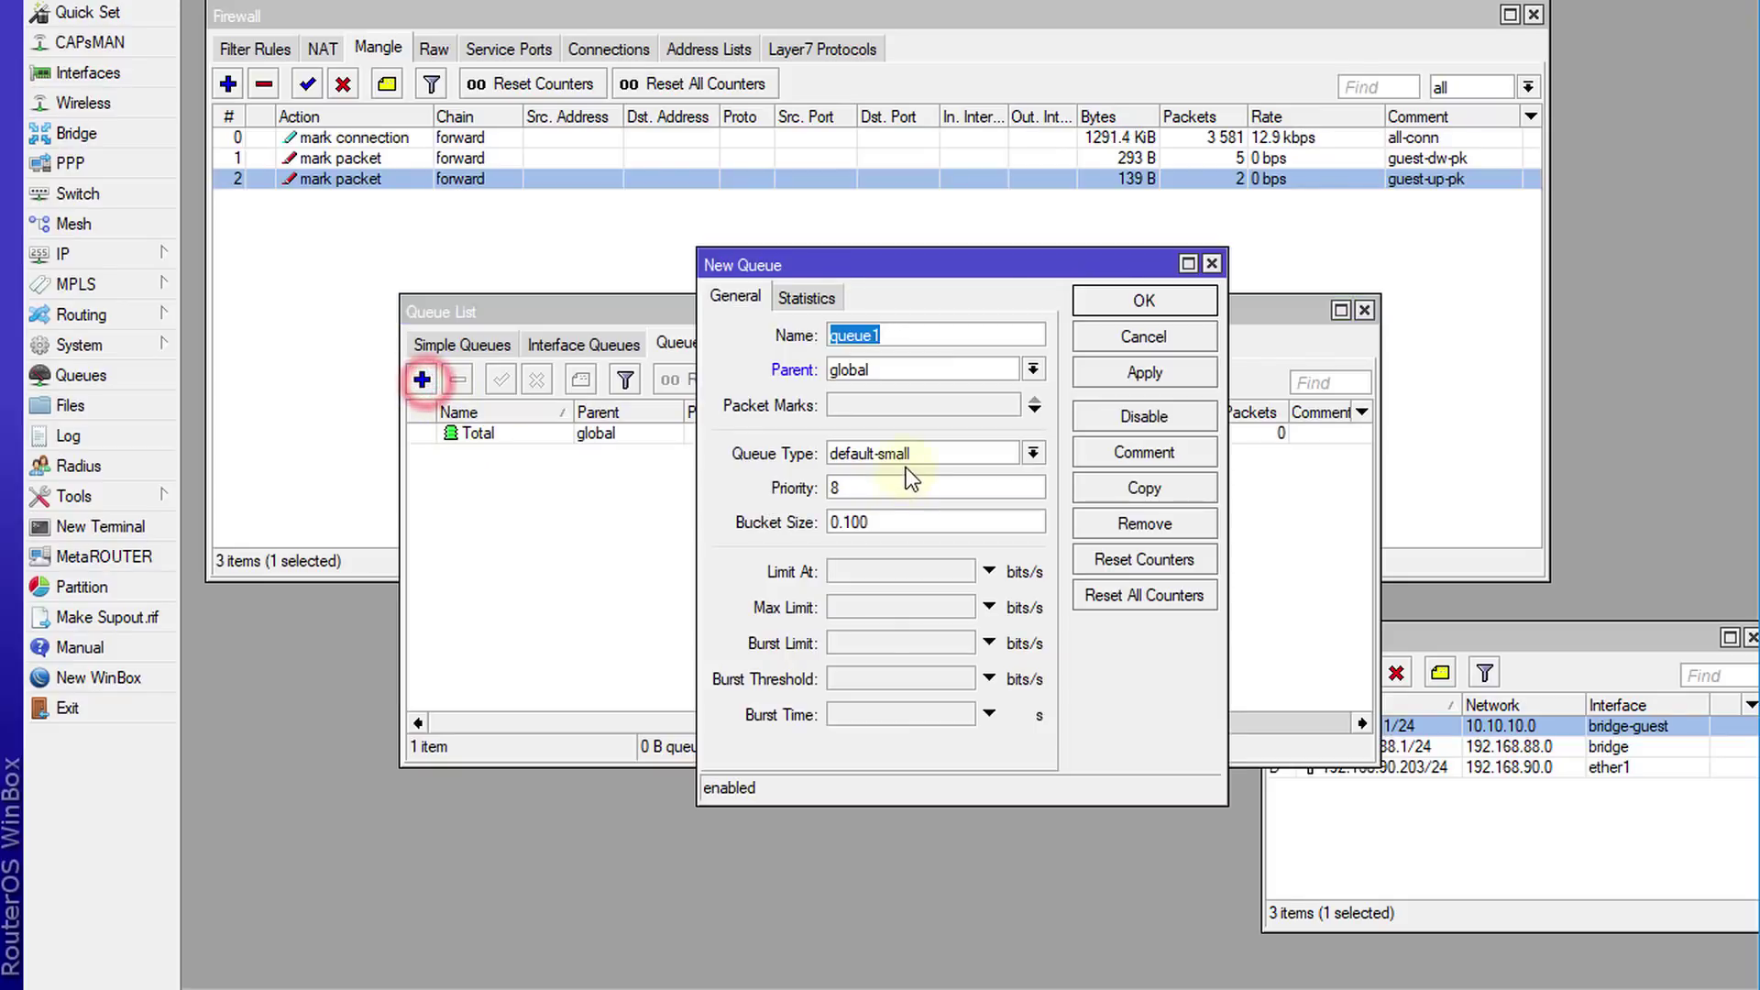
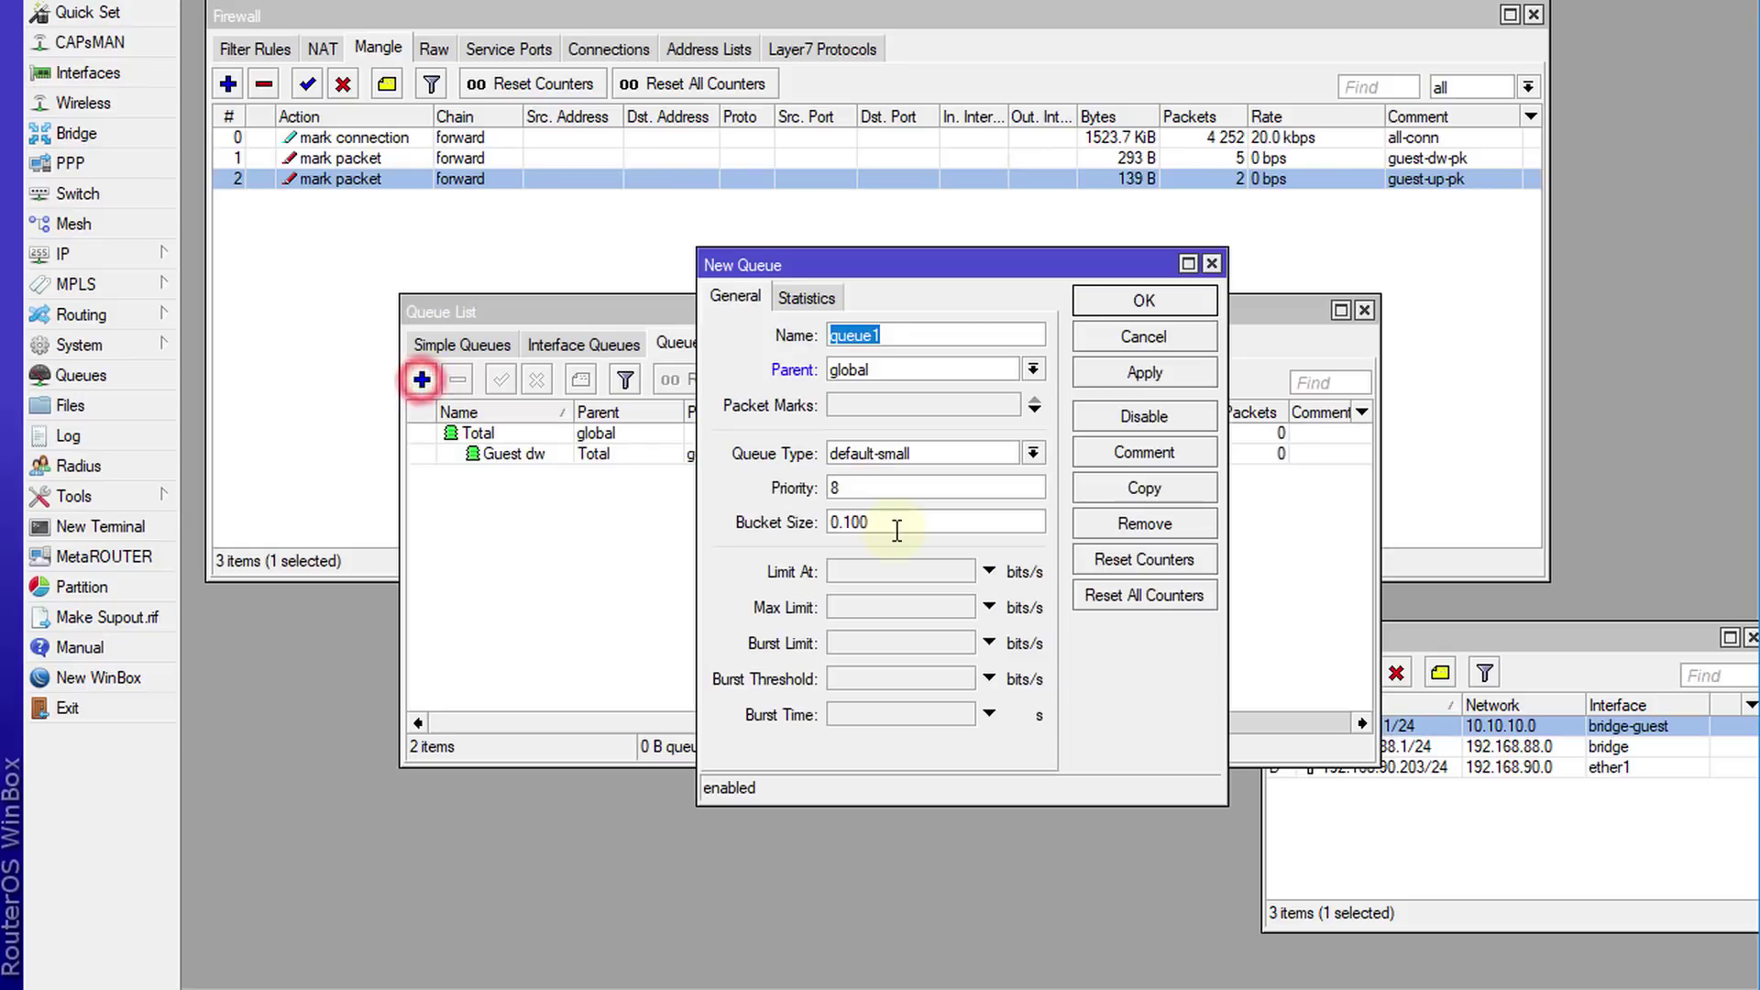
type("G")
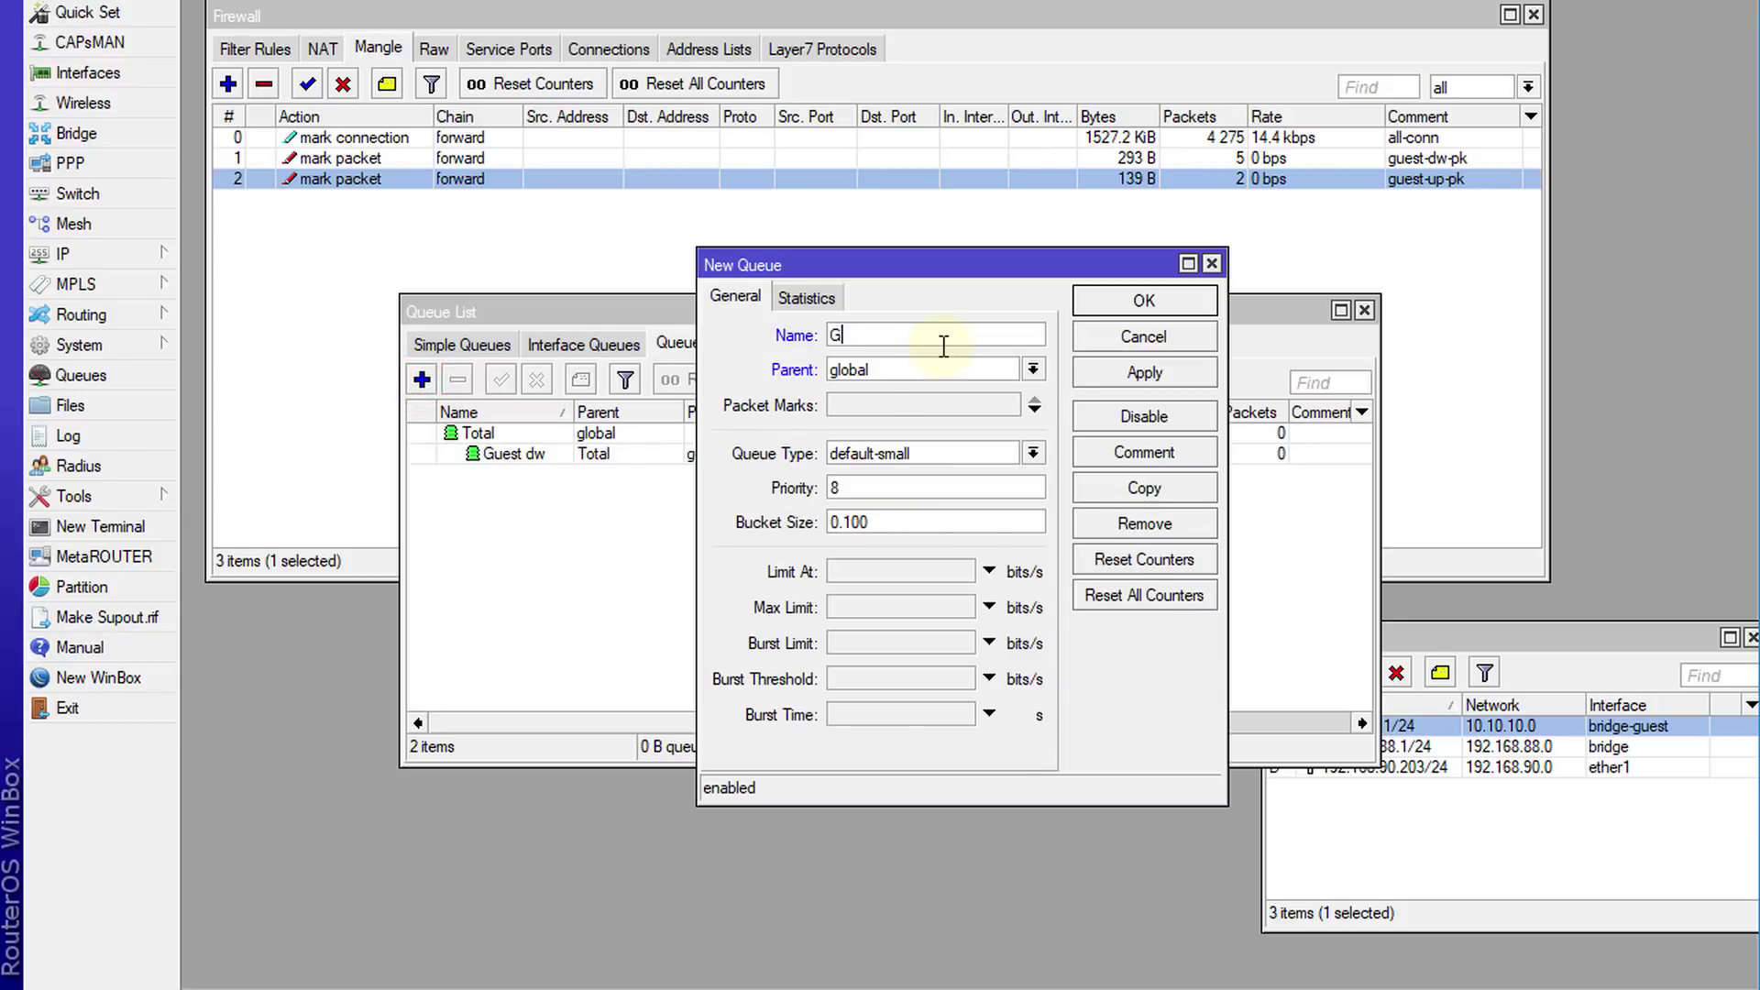
type("uest up")
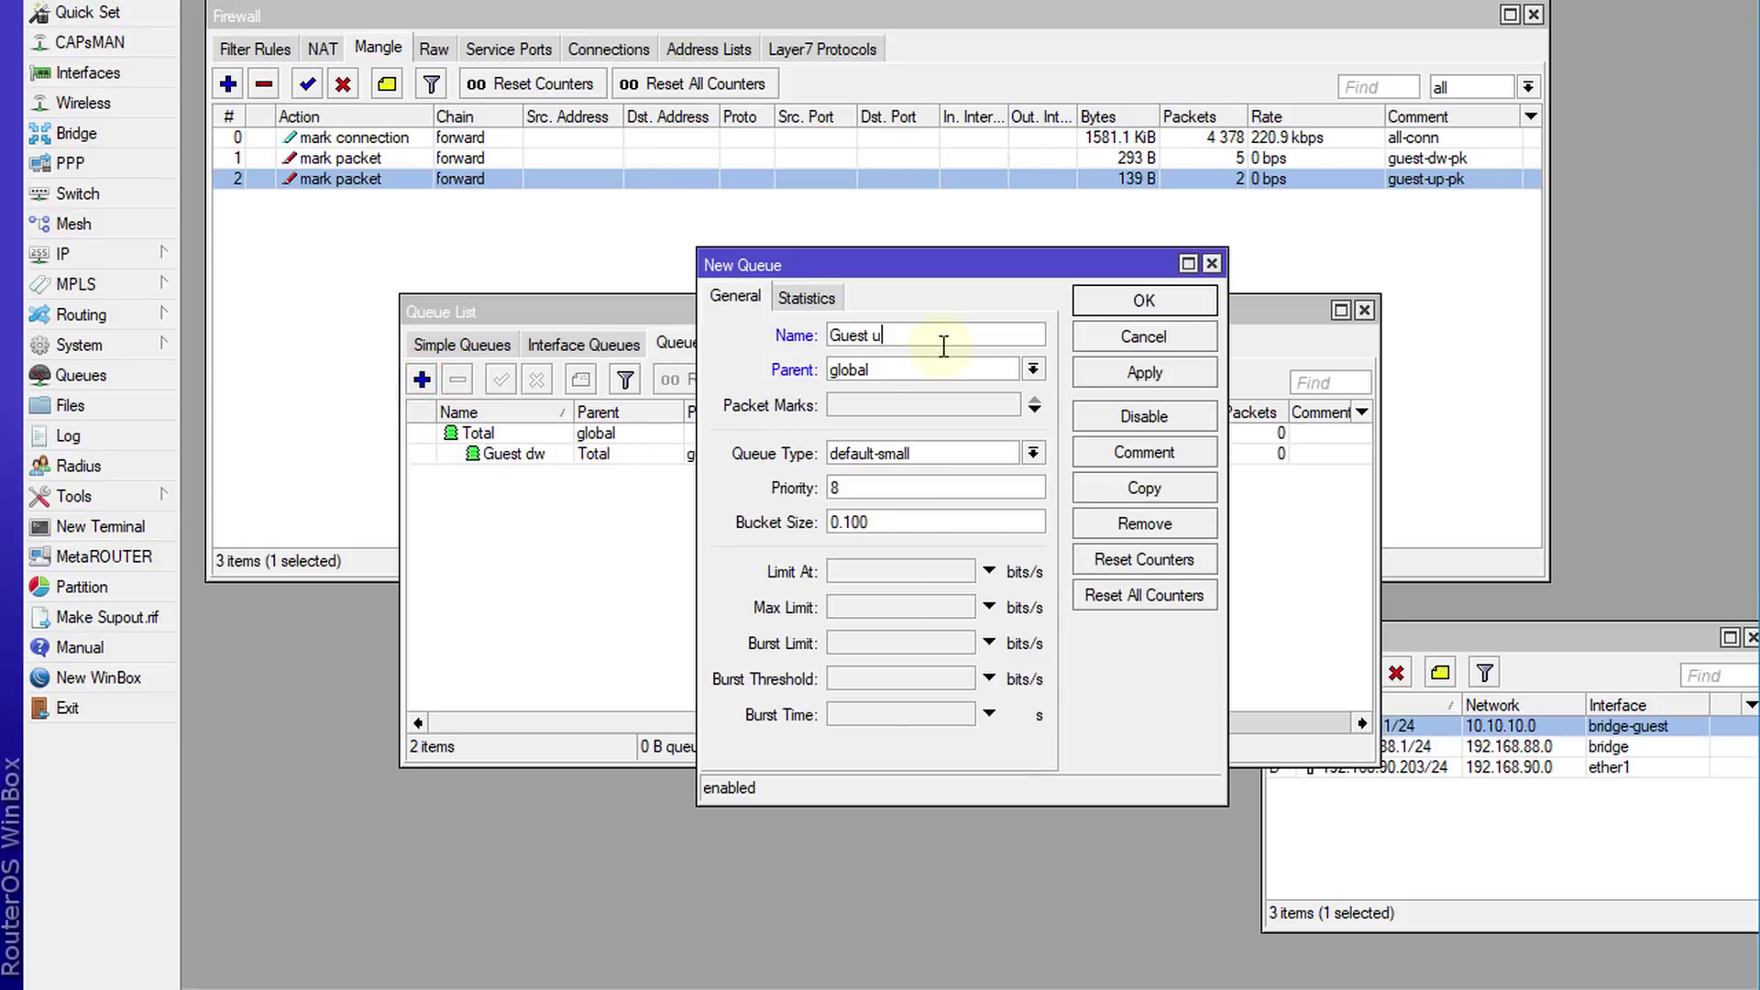
left_click(1033, 371)
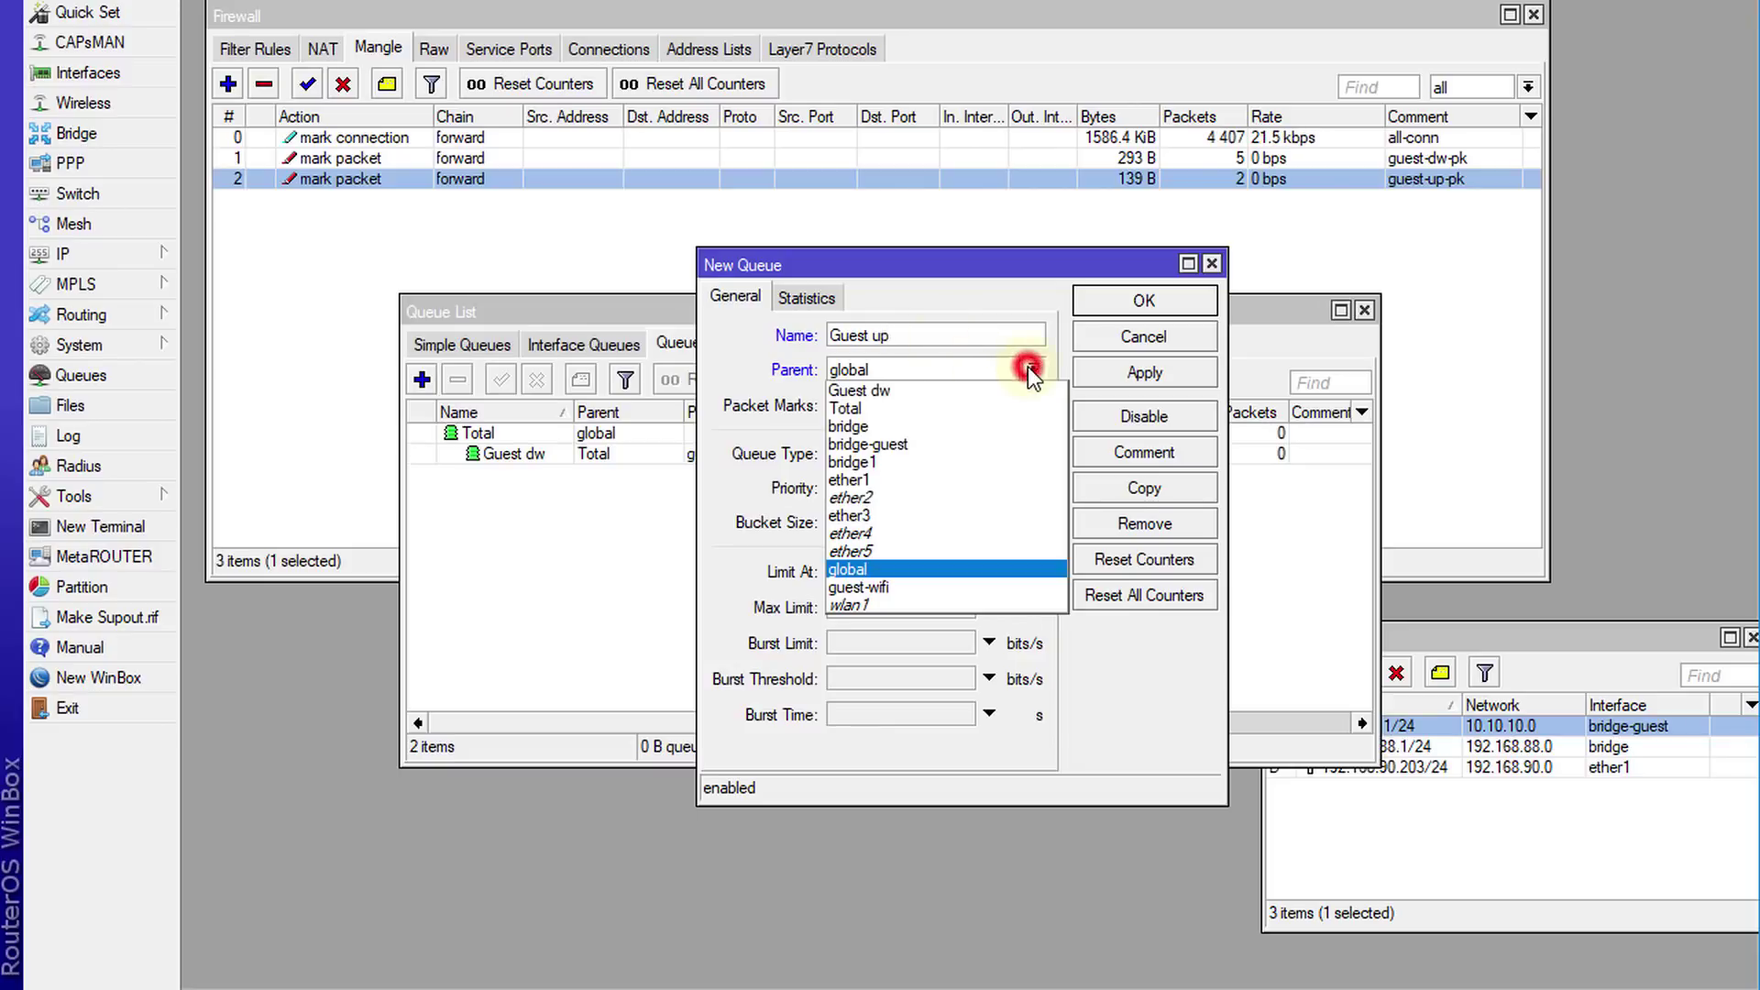
left_click(915, 411)
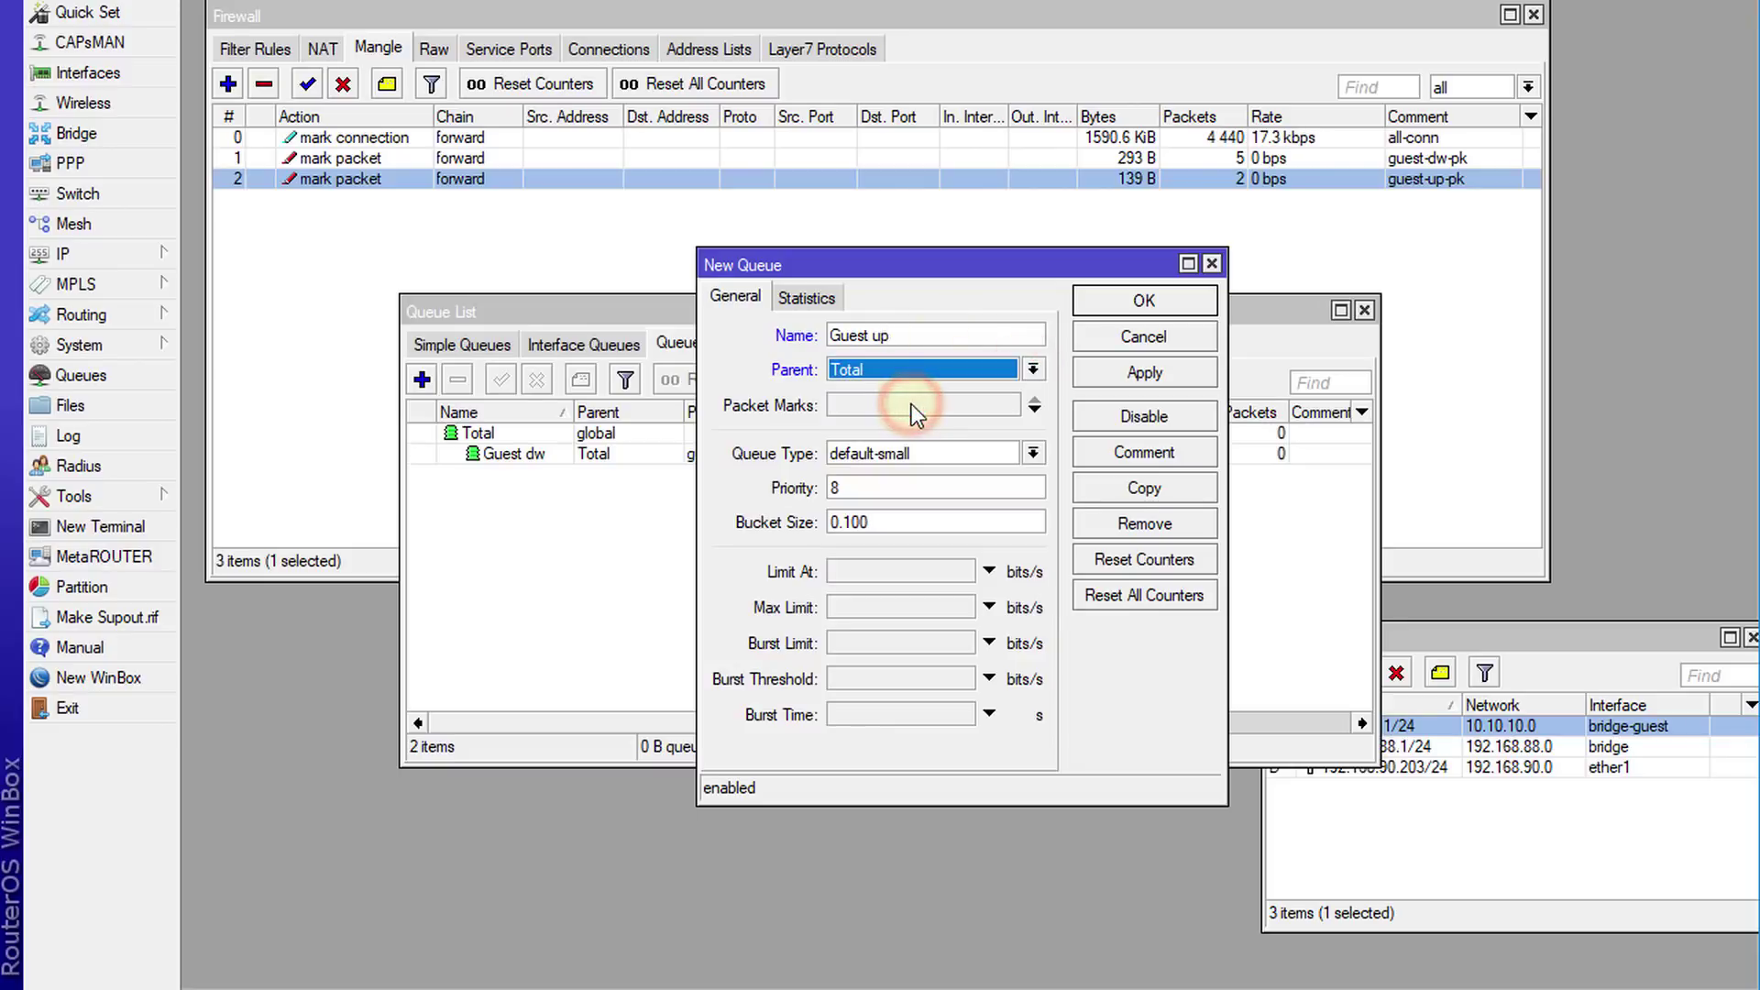
Assign packet mark guest-up-pk and a max limit of 1M to the Guest up queue and save it
left_click(912, 404)
left_click(1009, 404)
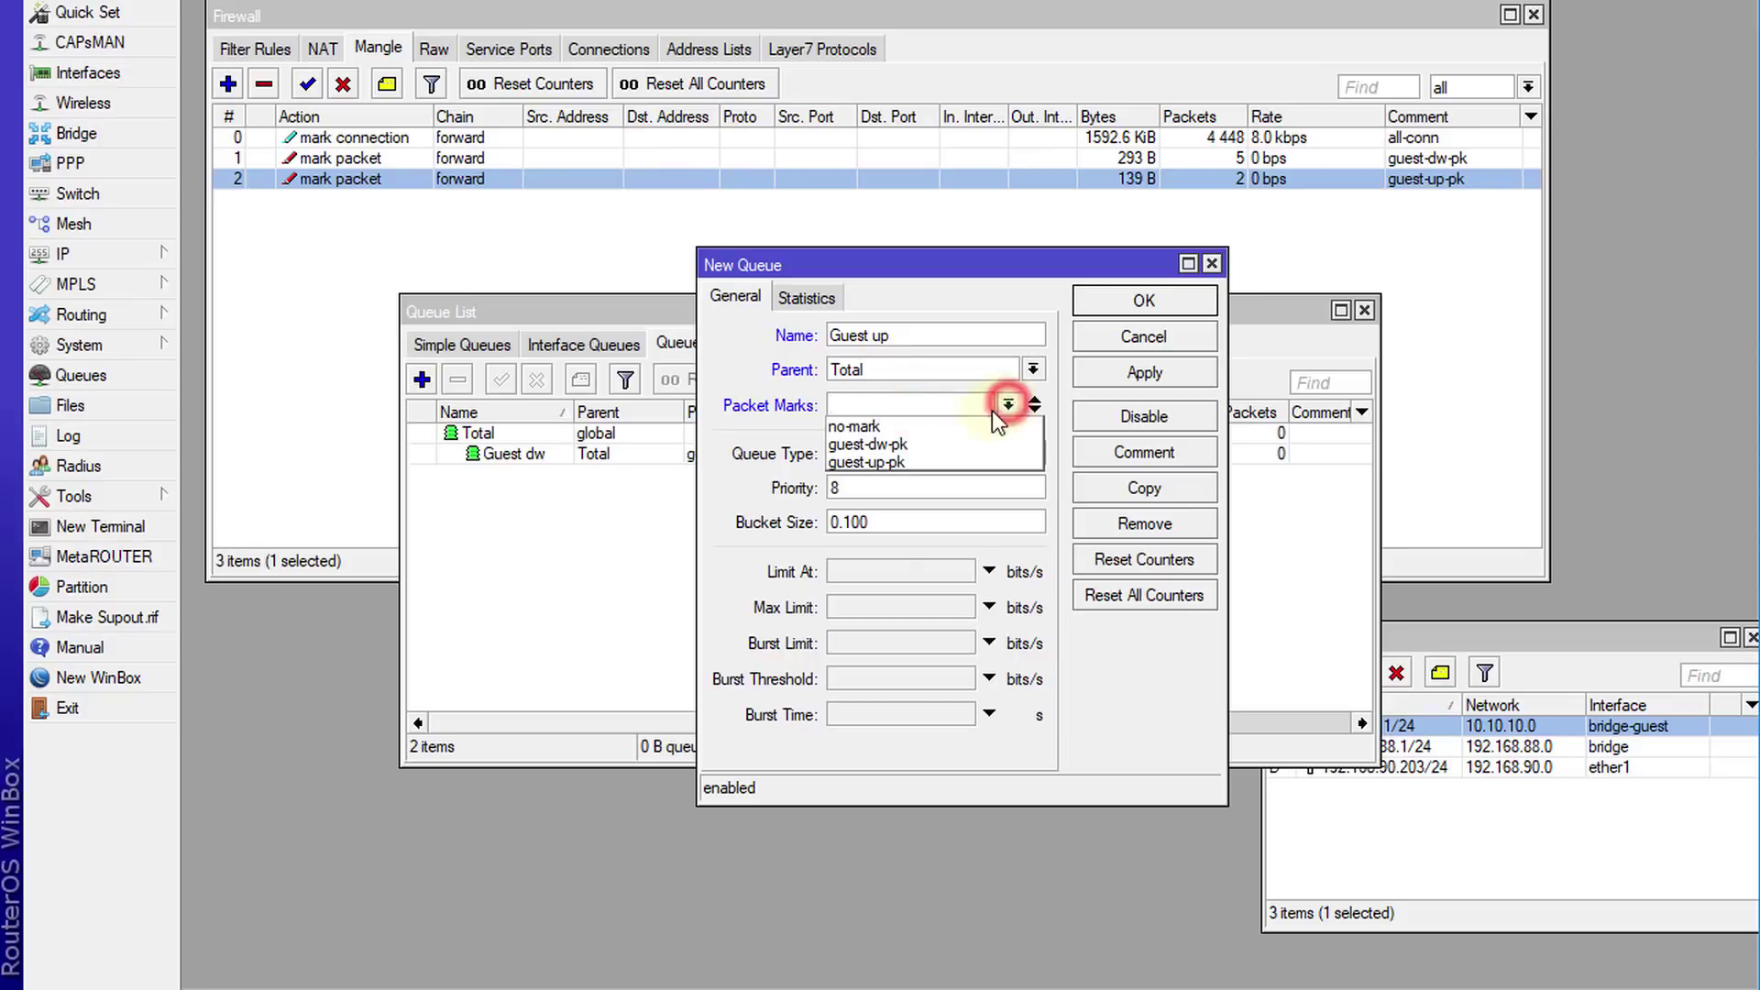
left_click(915, 460)
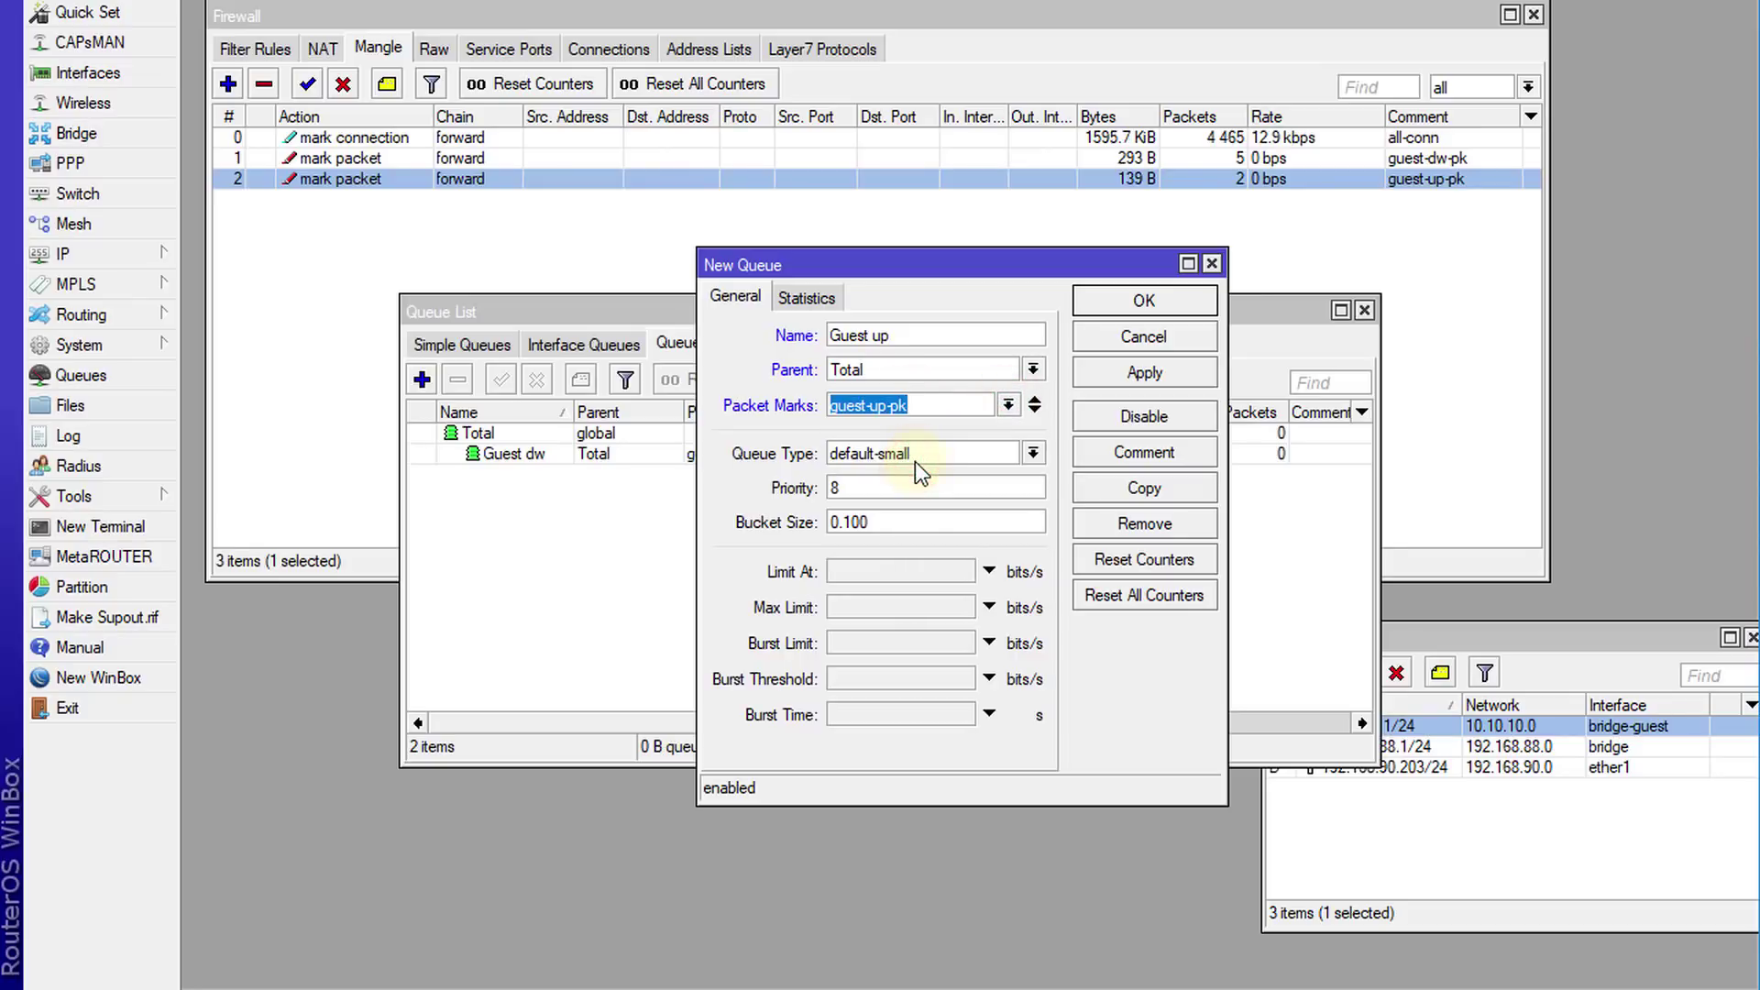
left_click(869, 607)
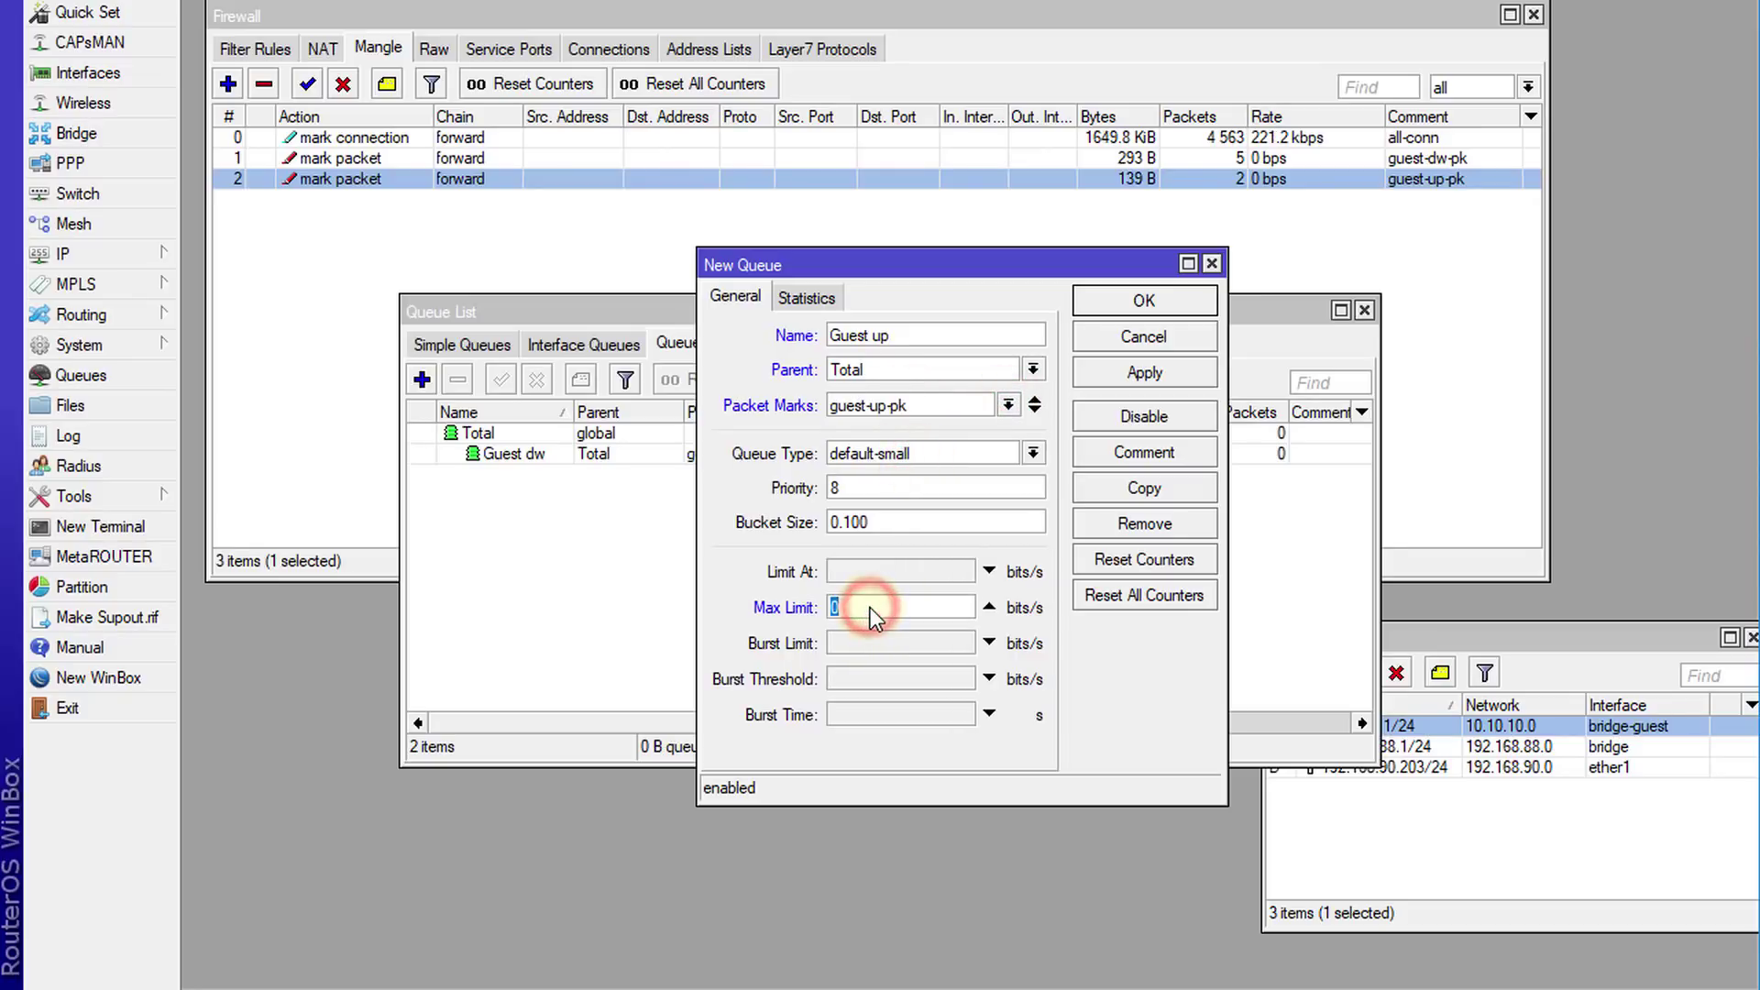
type("1M")
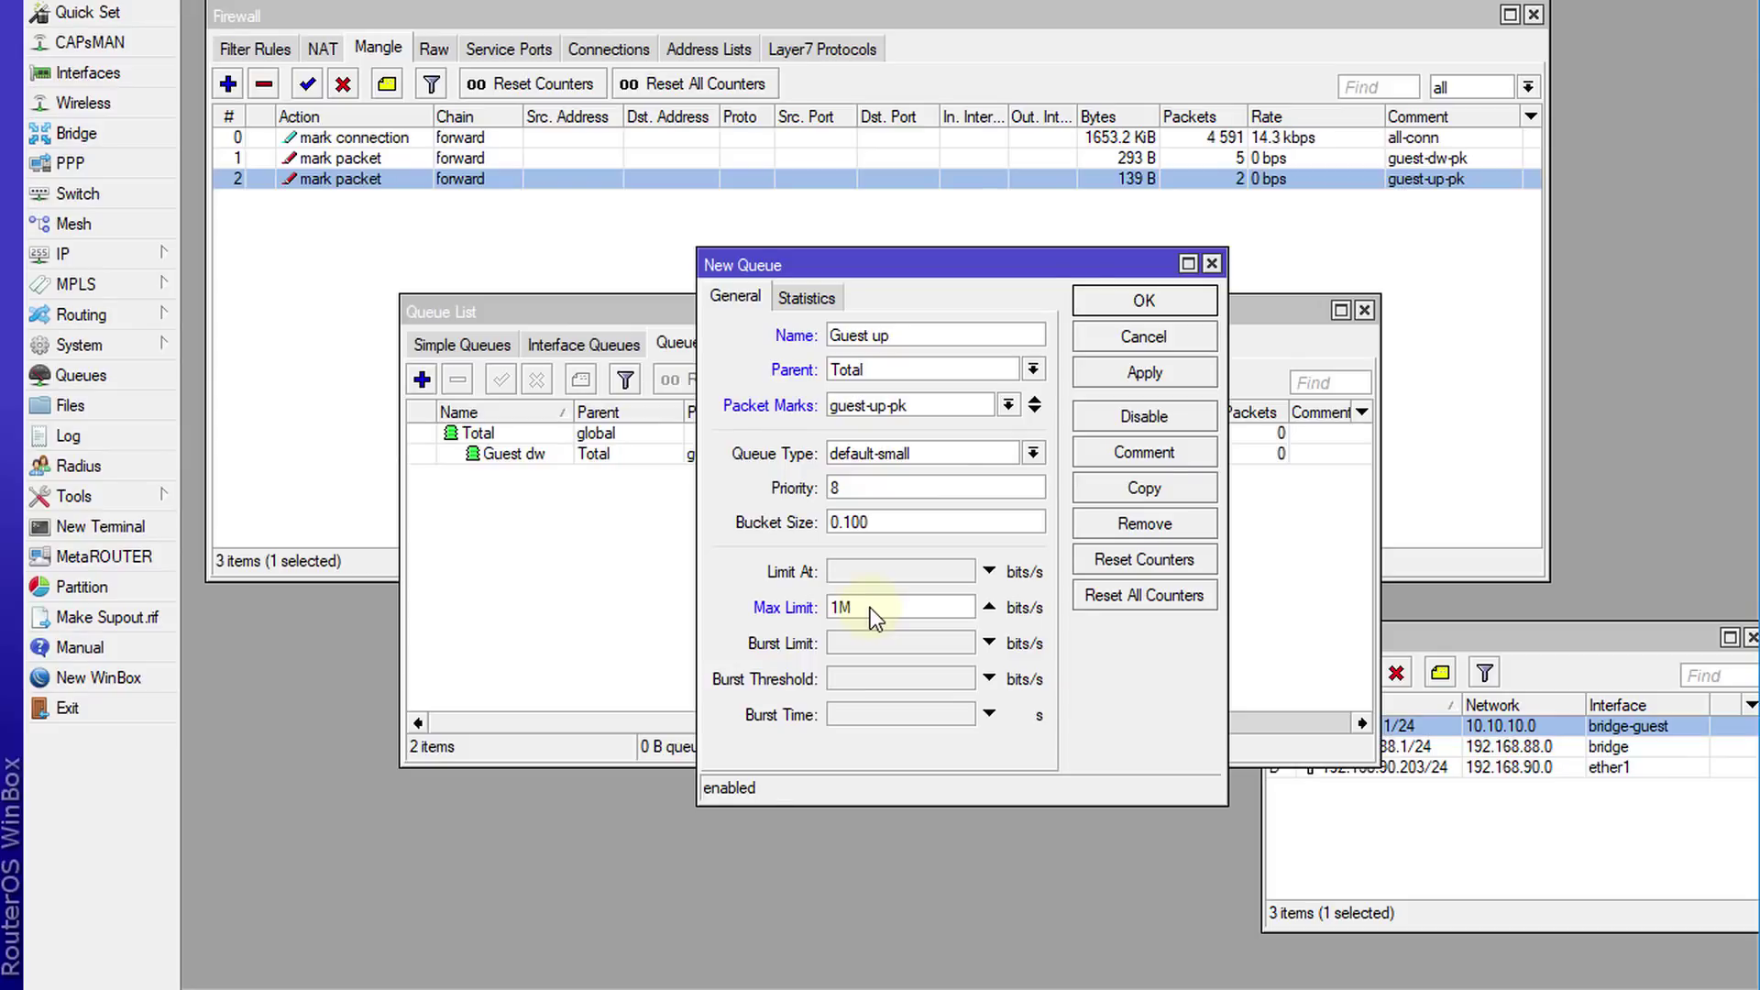
left_click(1118, 305)
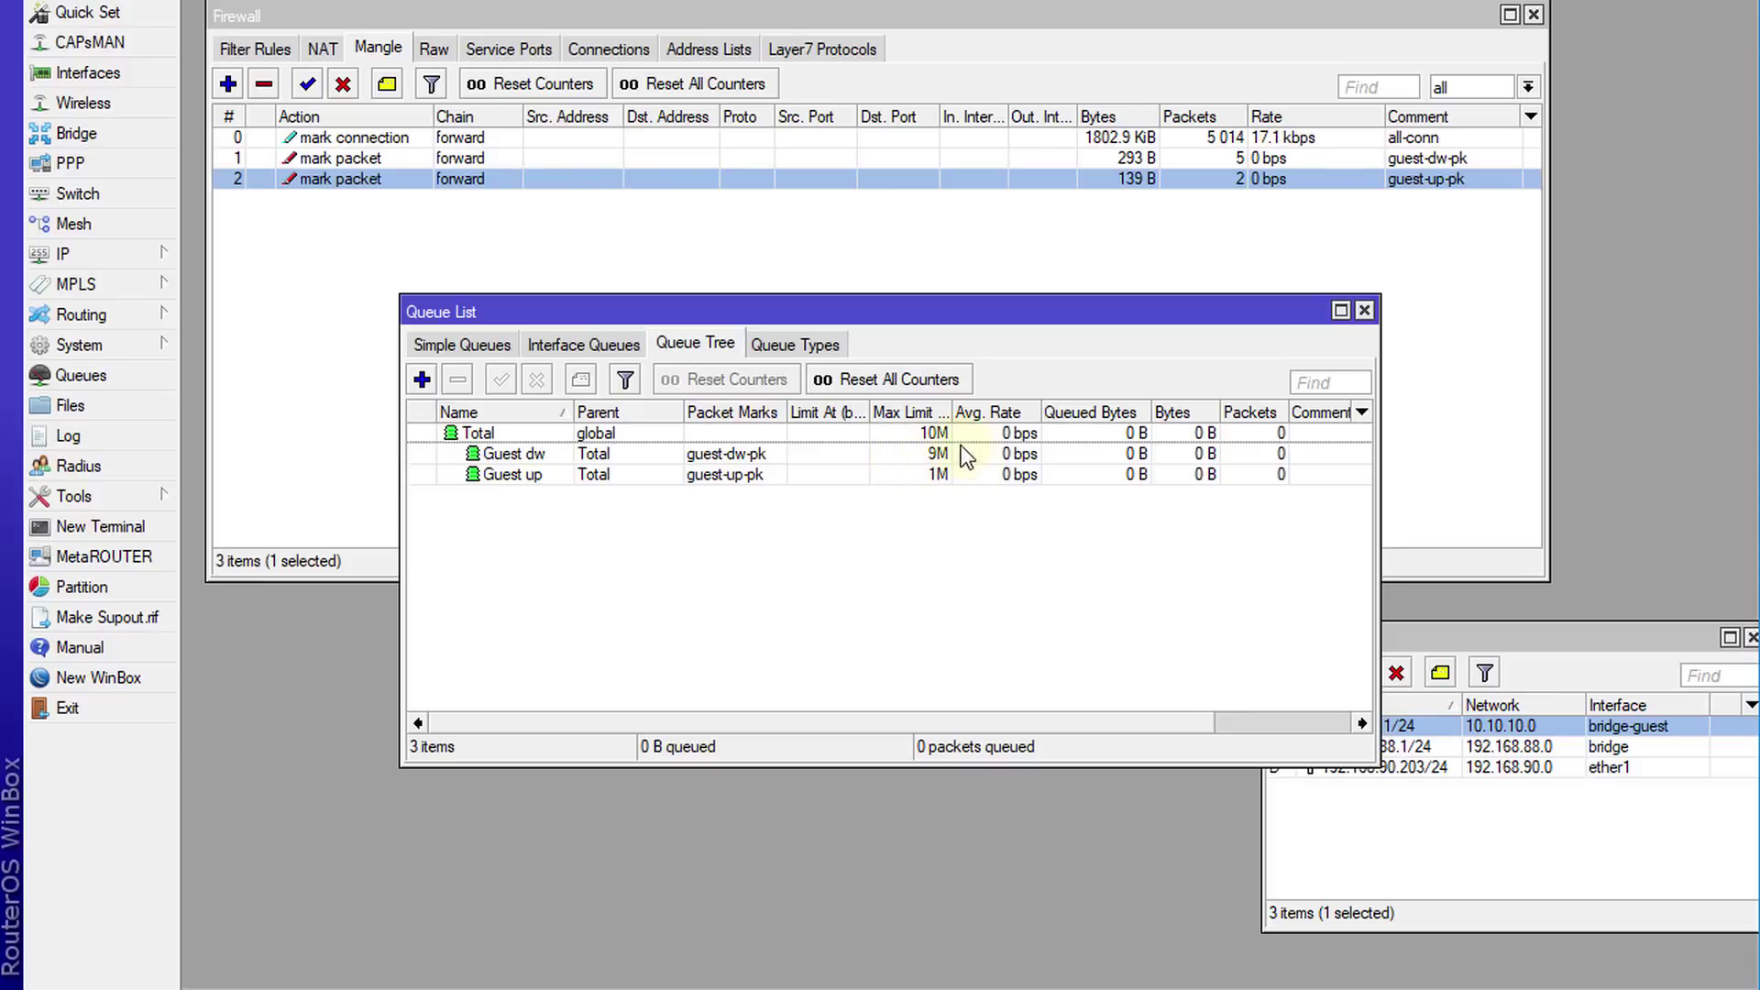
left_click(883, 433)
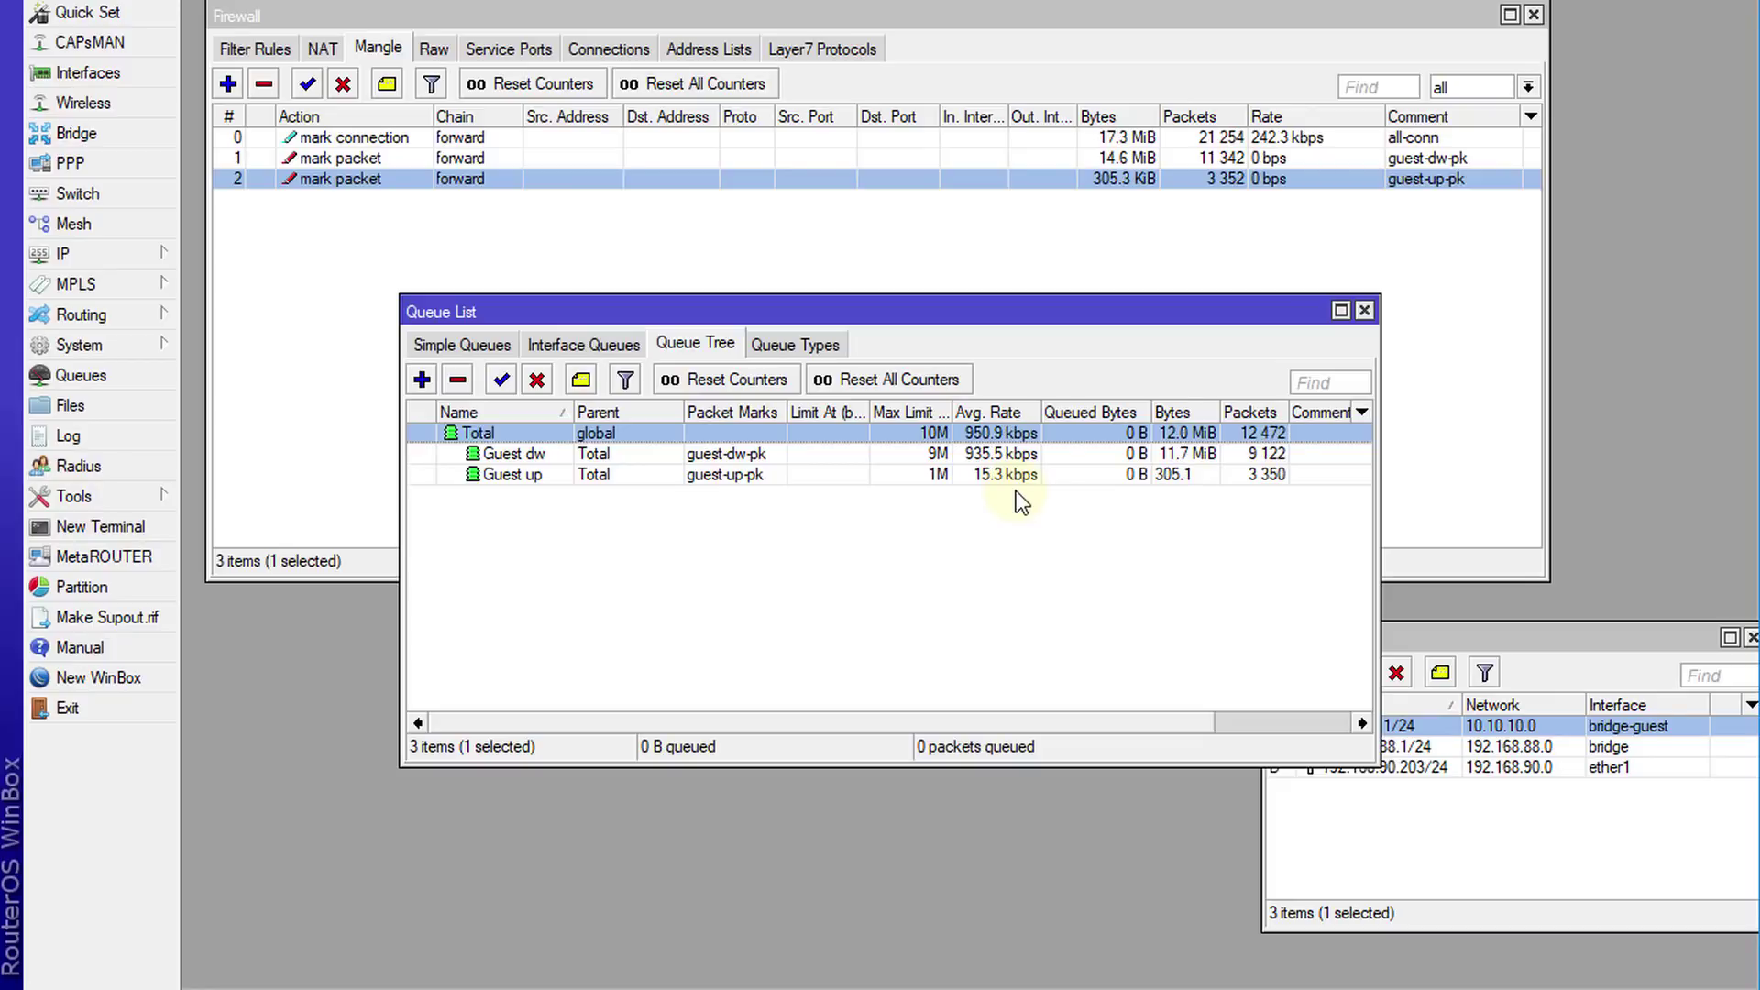
Delete the queue types pcq-download-guest and pcq-upload-quest
left_click(805, 349)
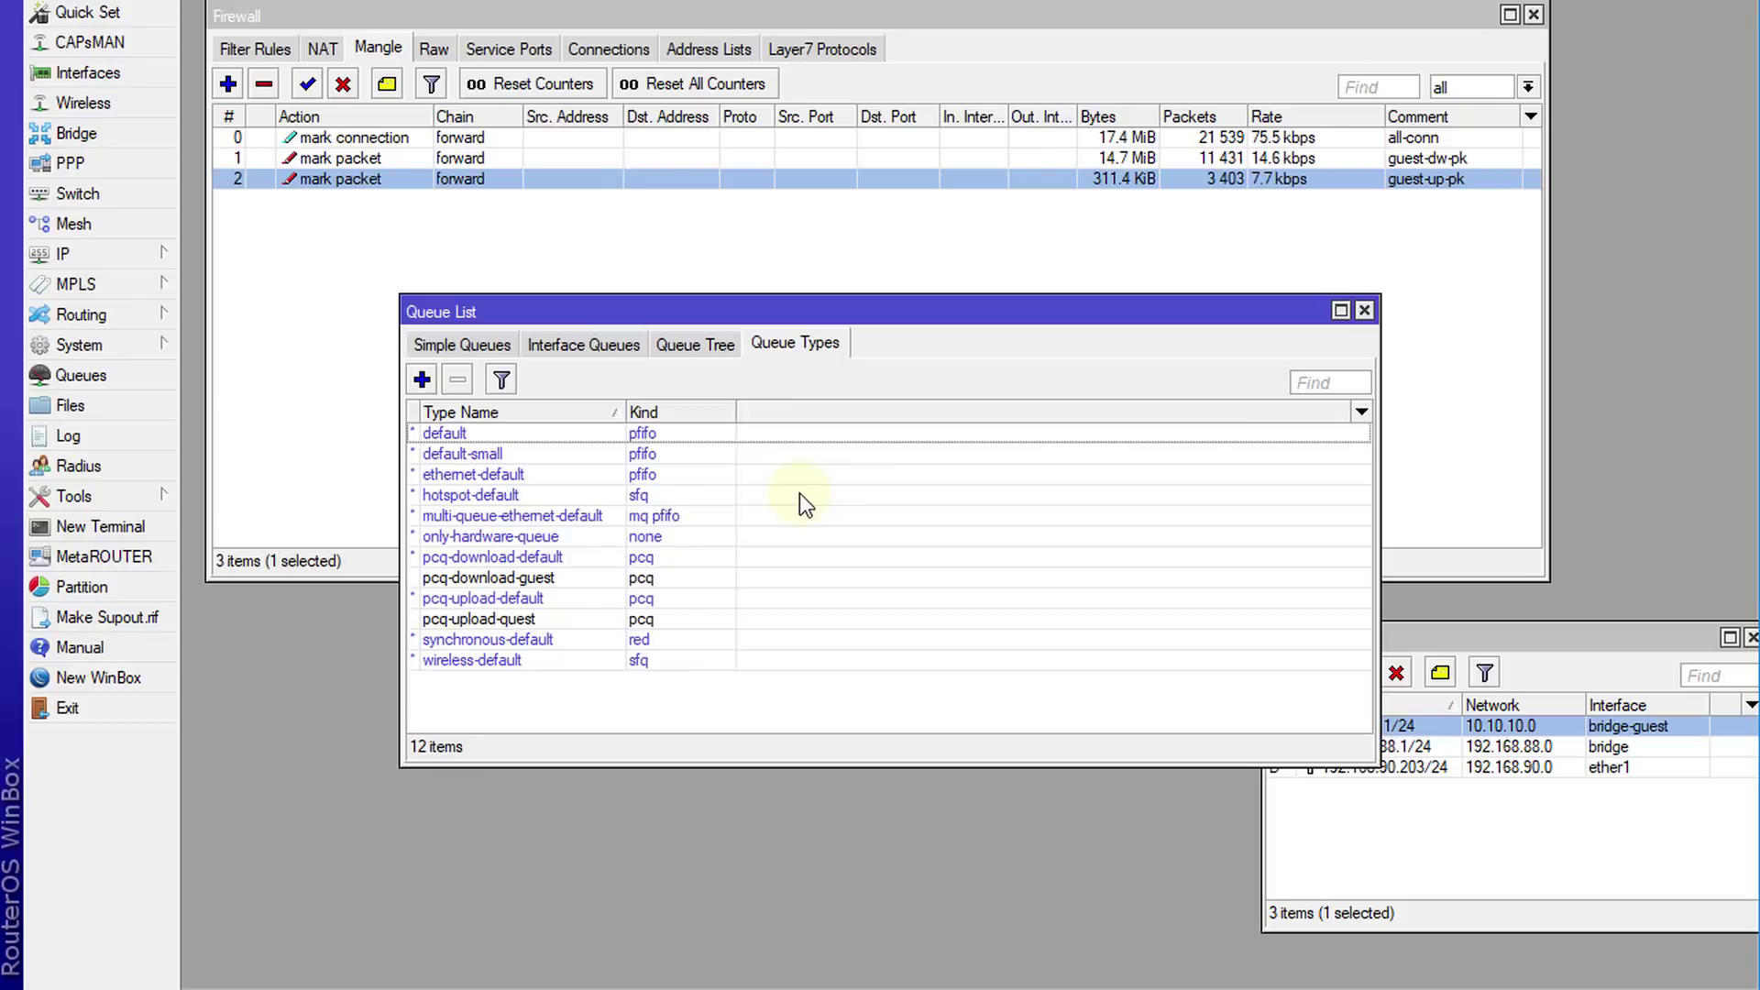
left_click(541, 581)
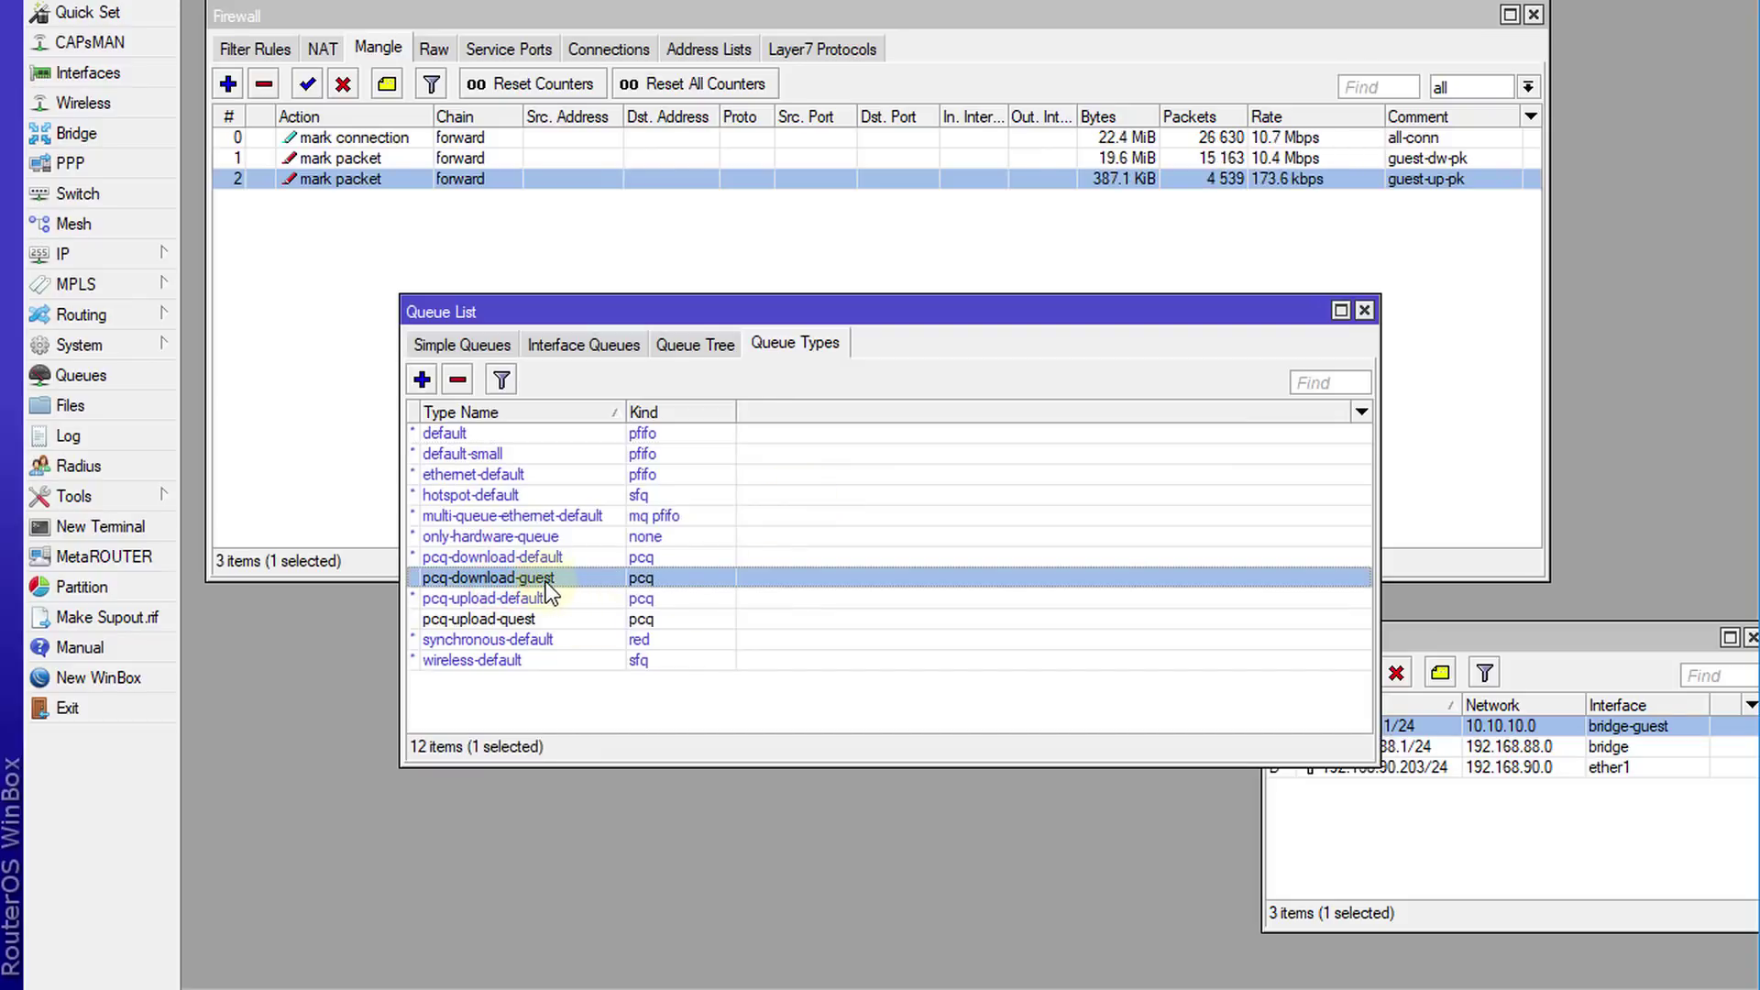
left_click(541, 620, "ctrl")
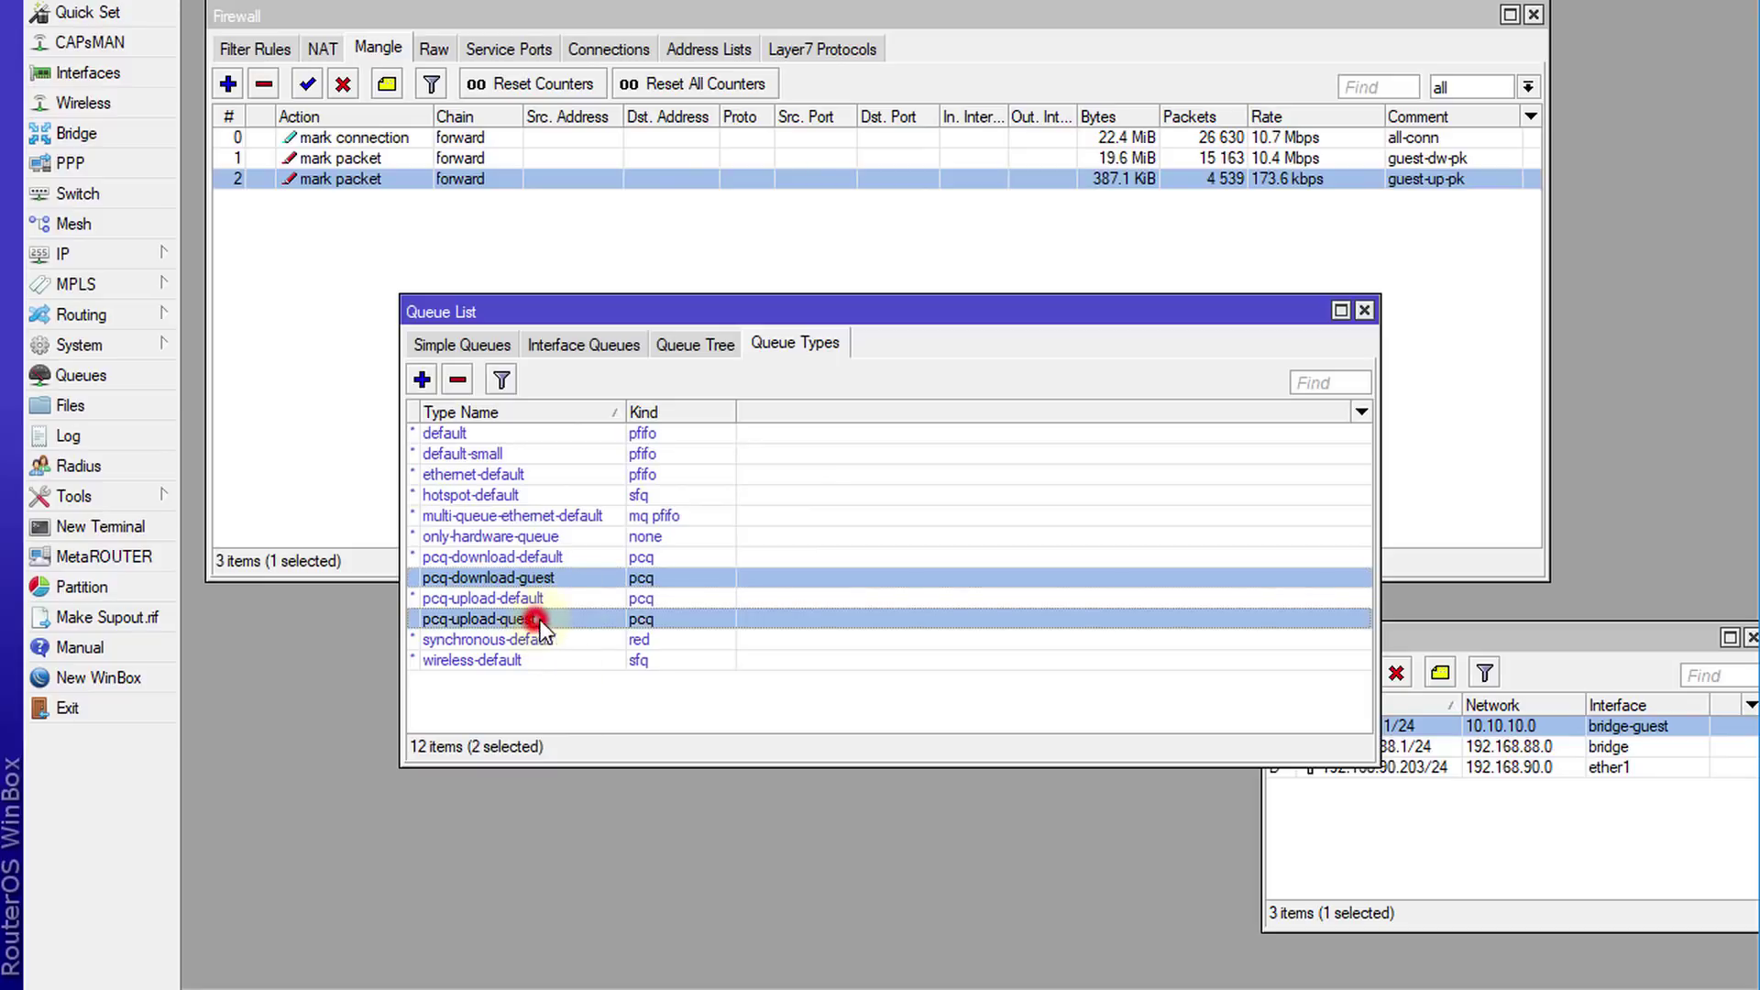
left_click(459, 381)
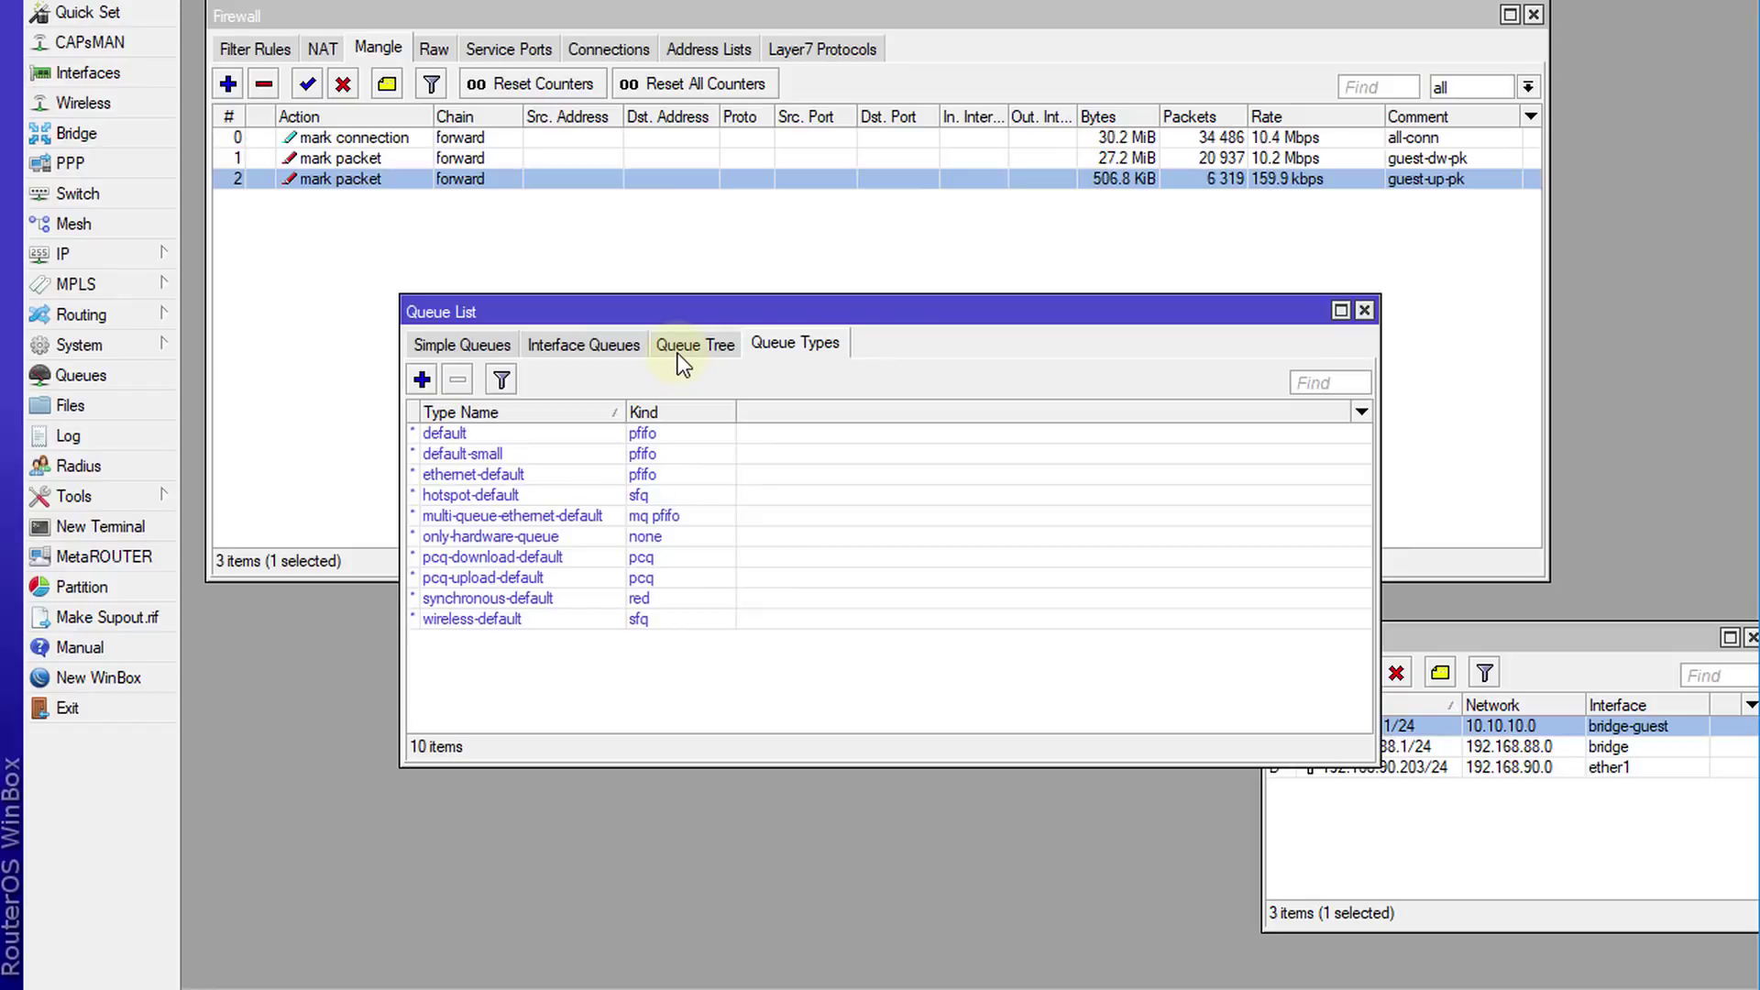
Copy the pcq-download-default queue type into a new queue type and close the original's settings
left_click(500, 557)
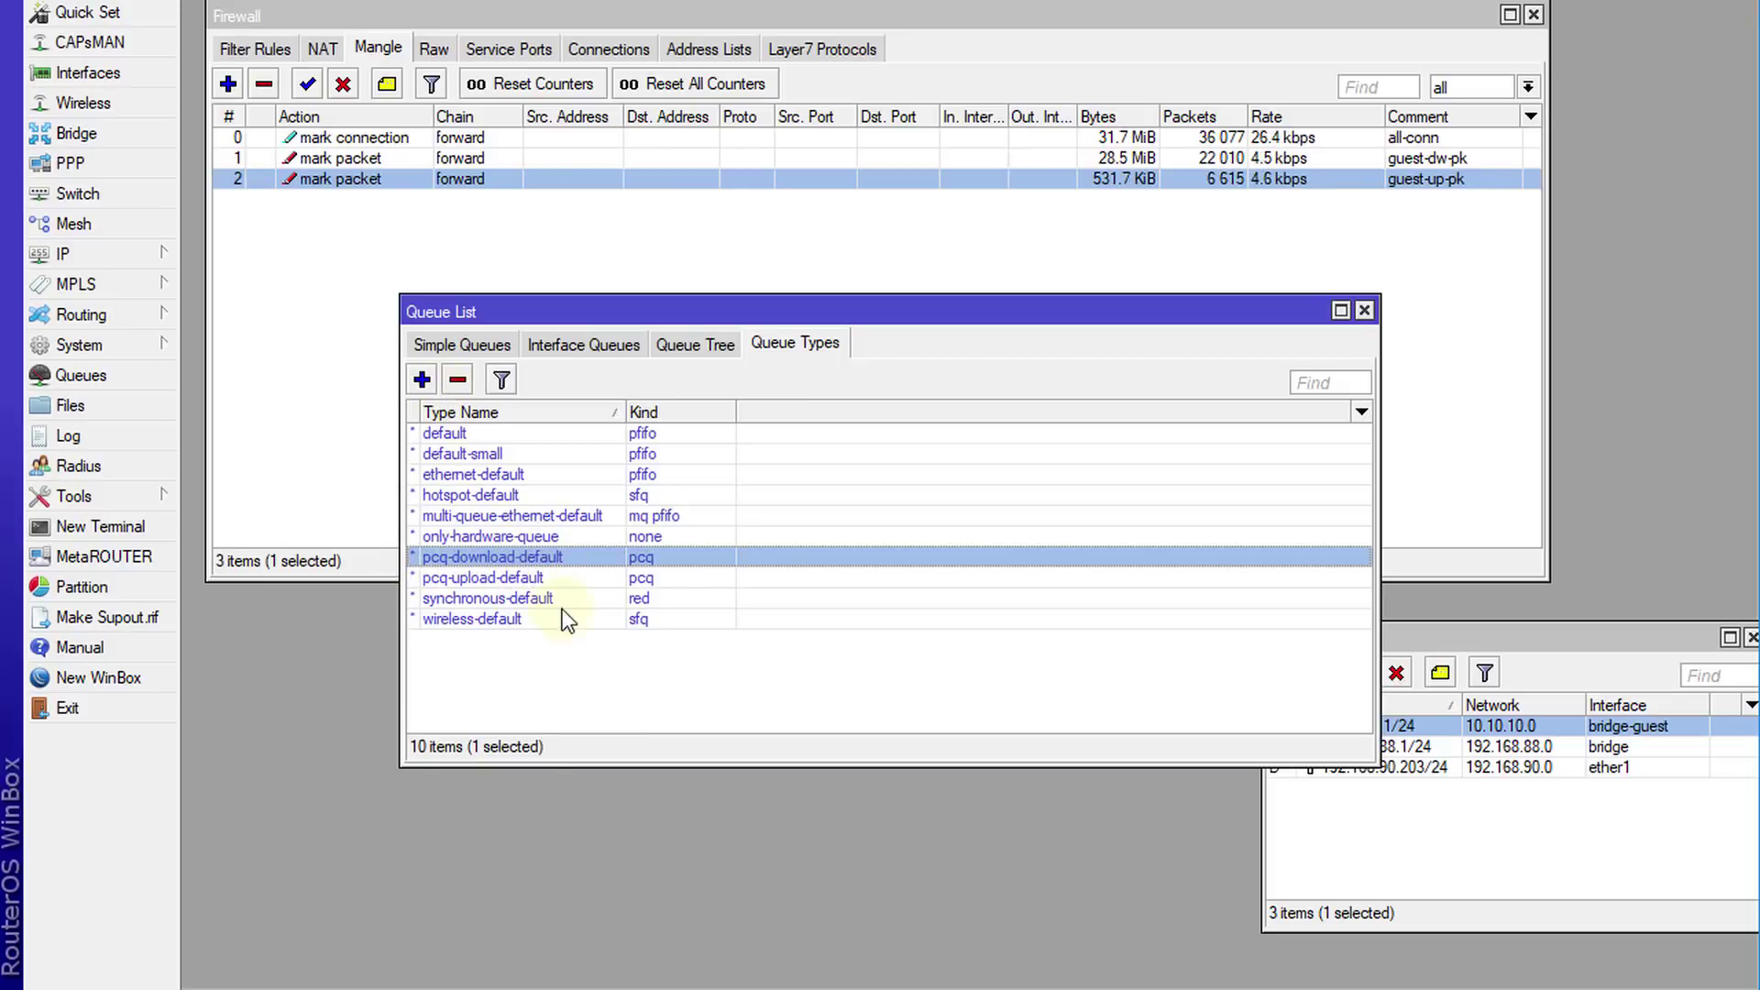
double_click(559, 561)
left_click(1161, 382)
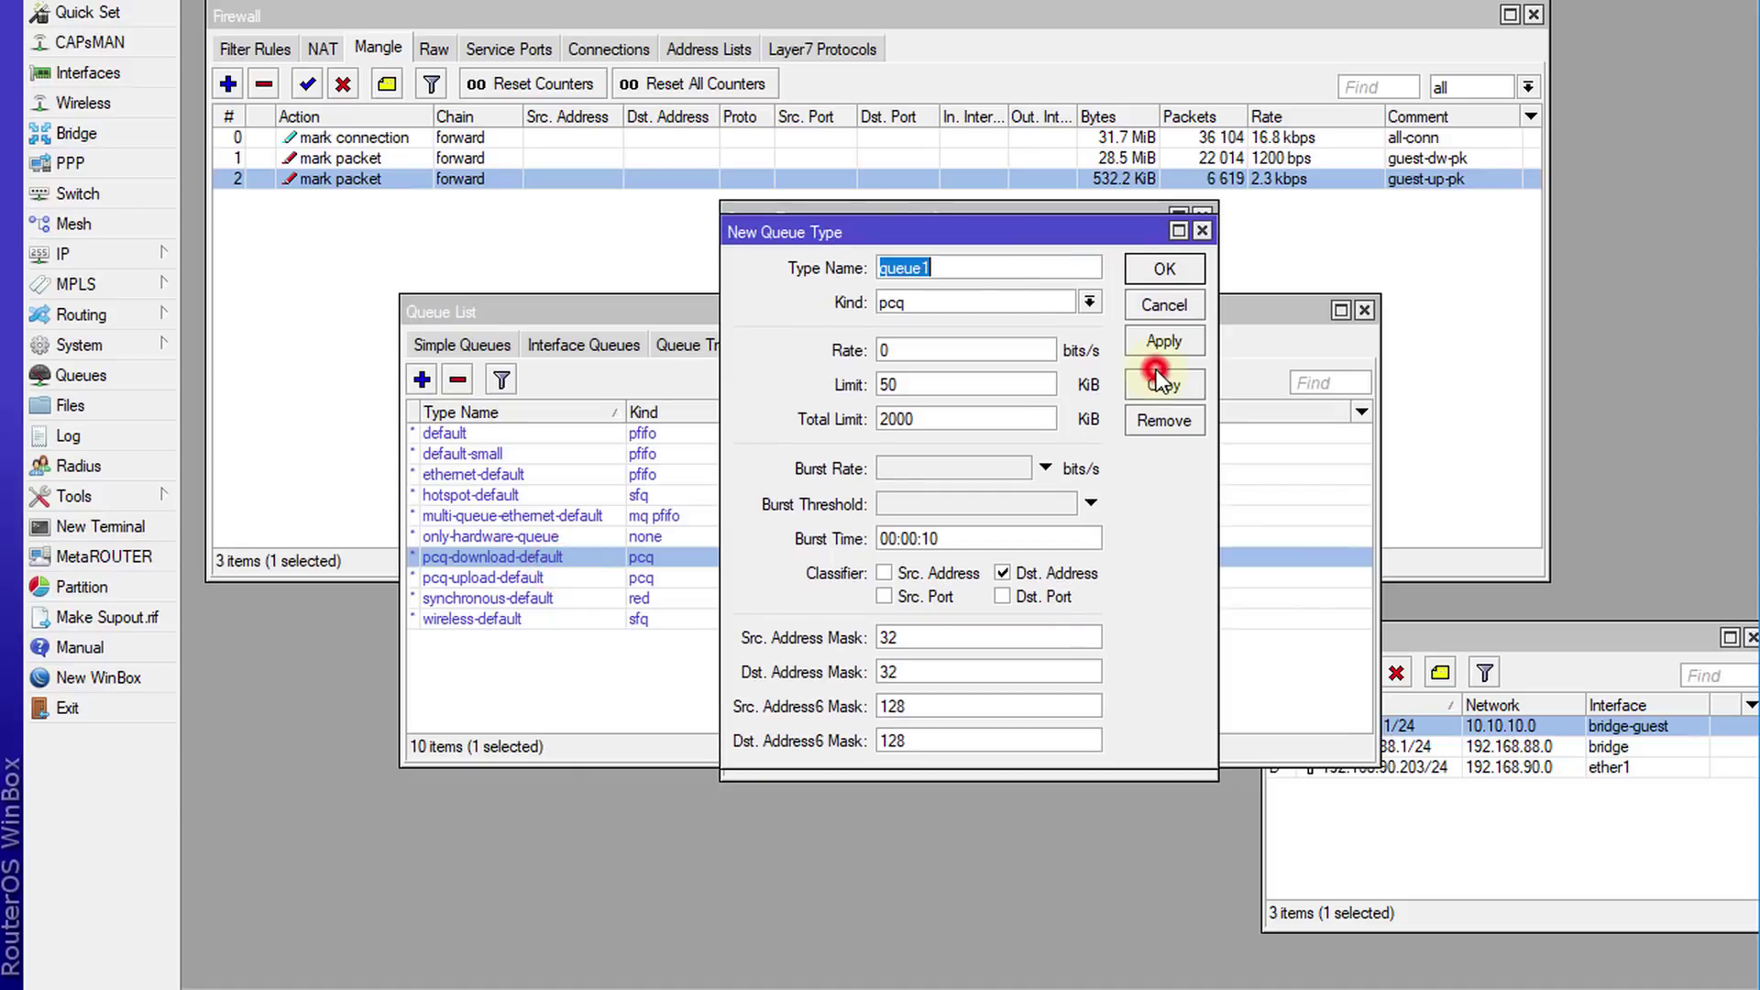
left_click(1063, 211)
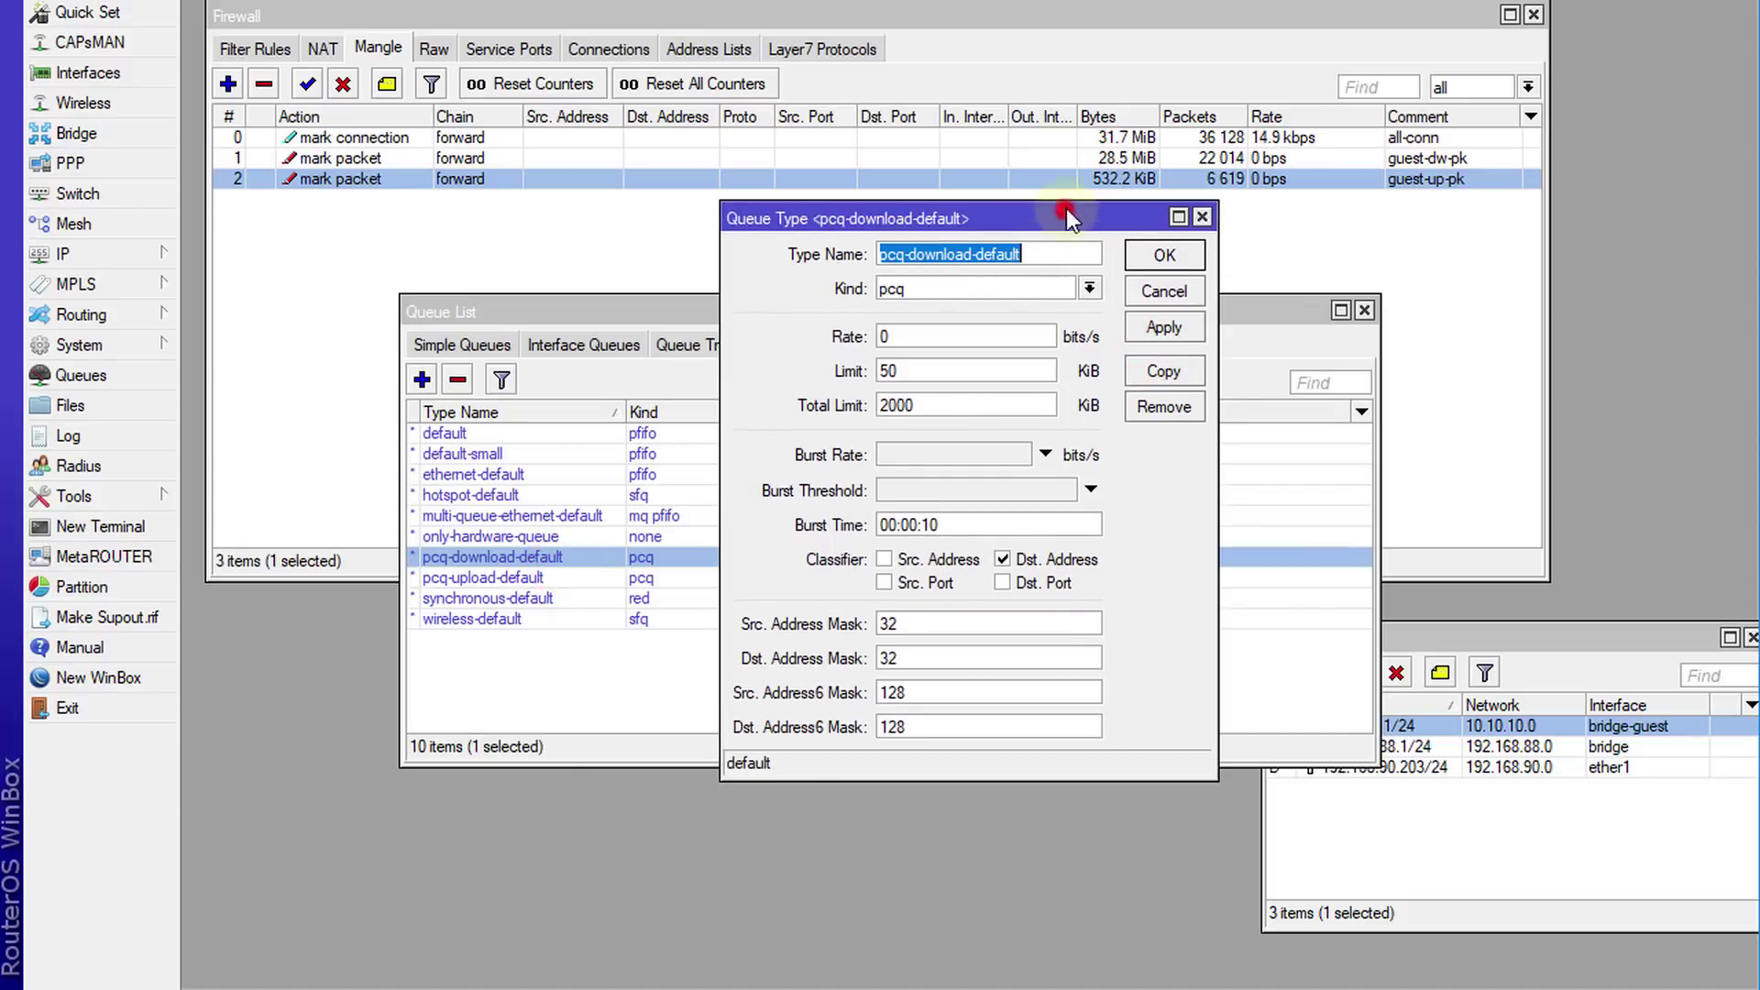
left_click(1202, 219)
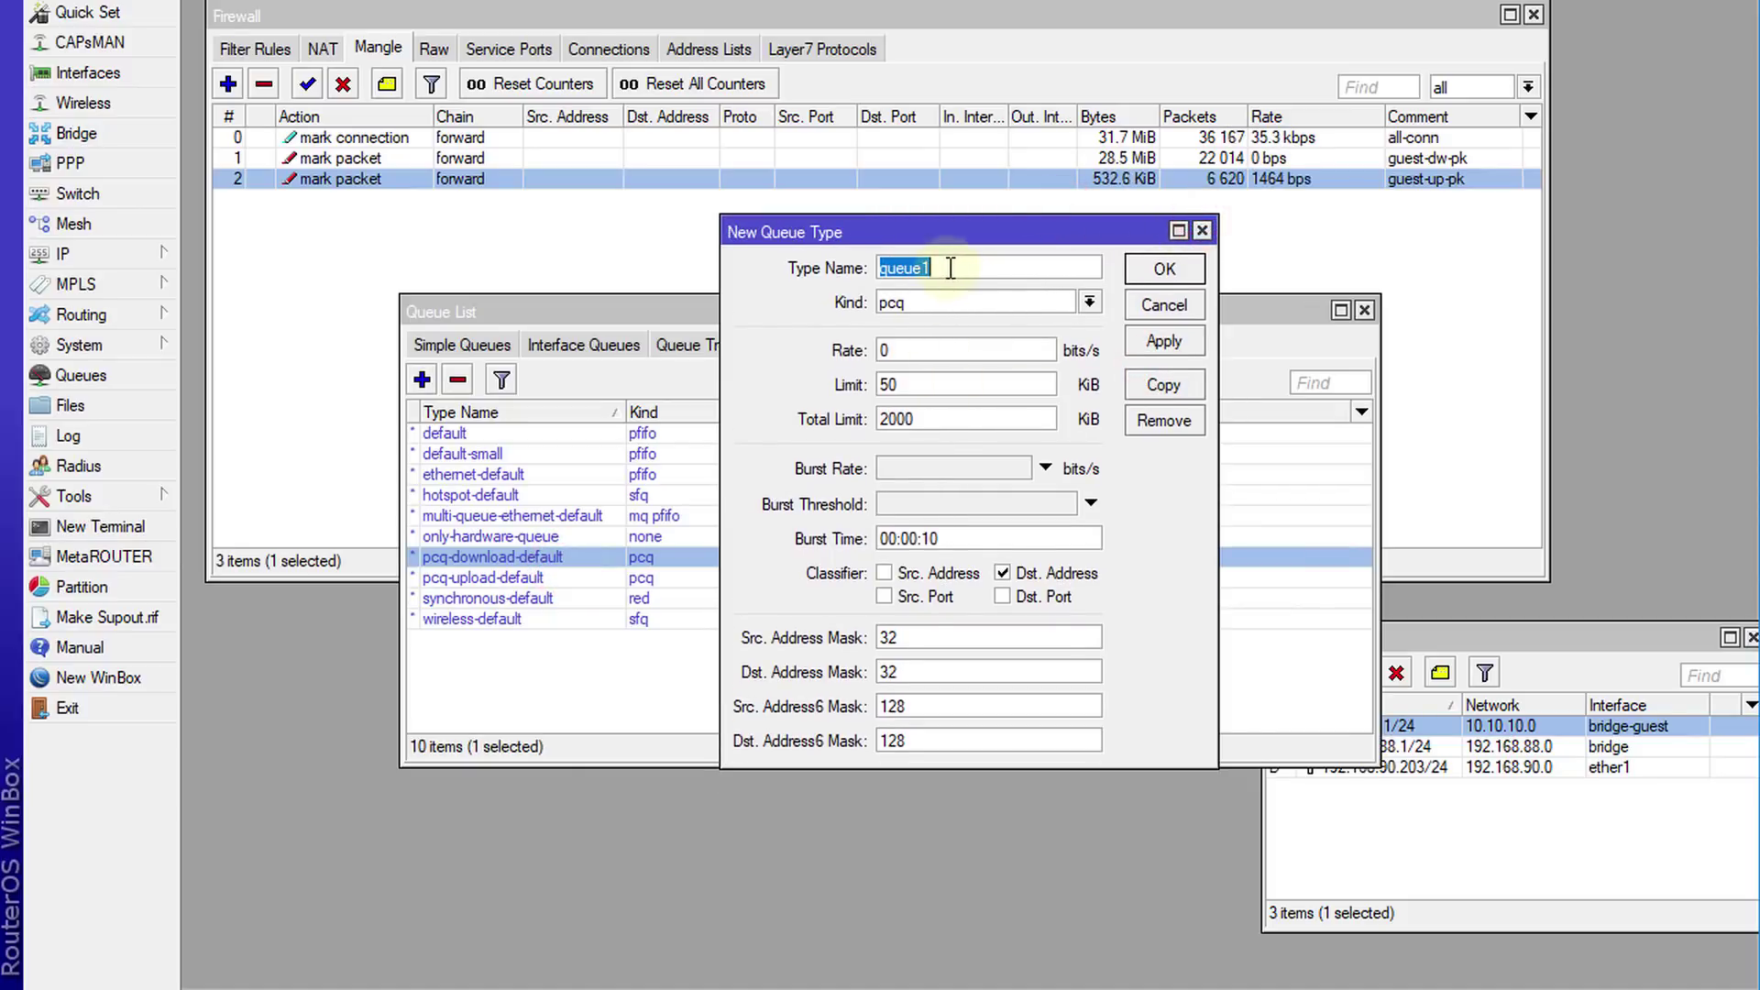
Name the copied queue type pcq-guest-download and set its rate to 2M
type("Guest")
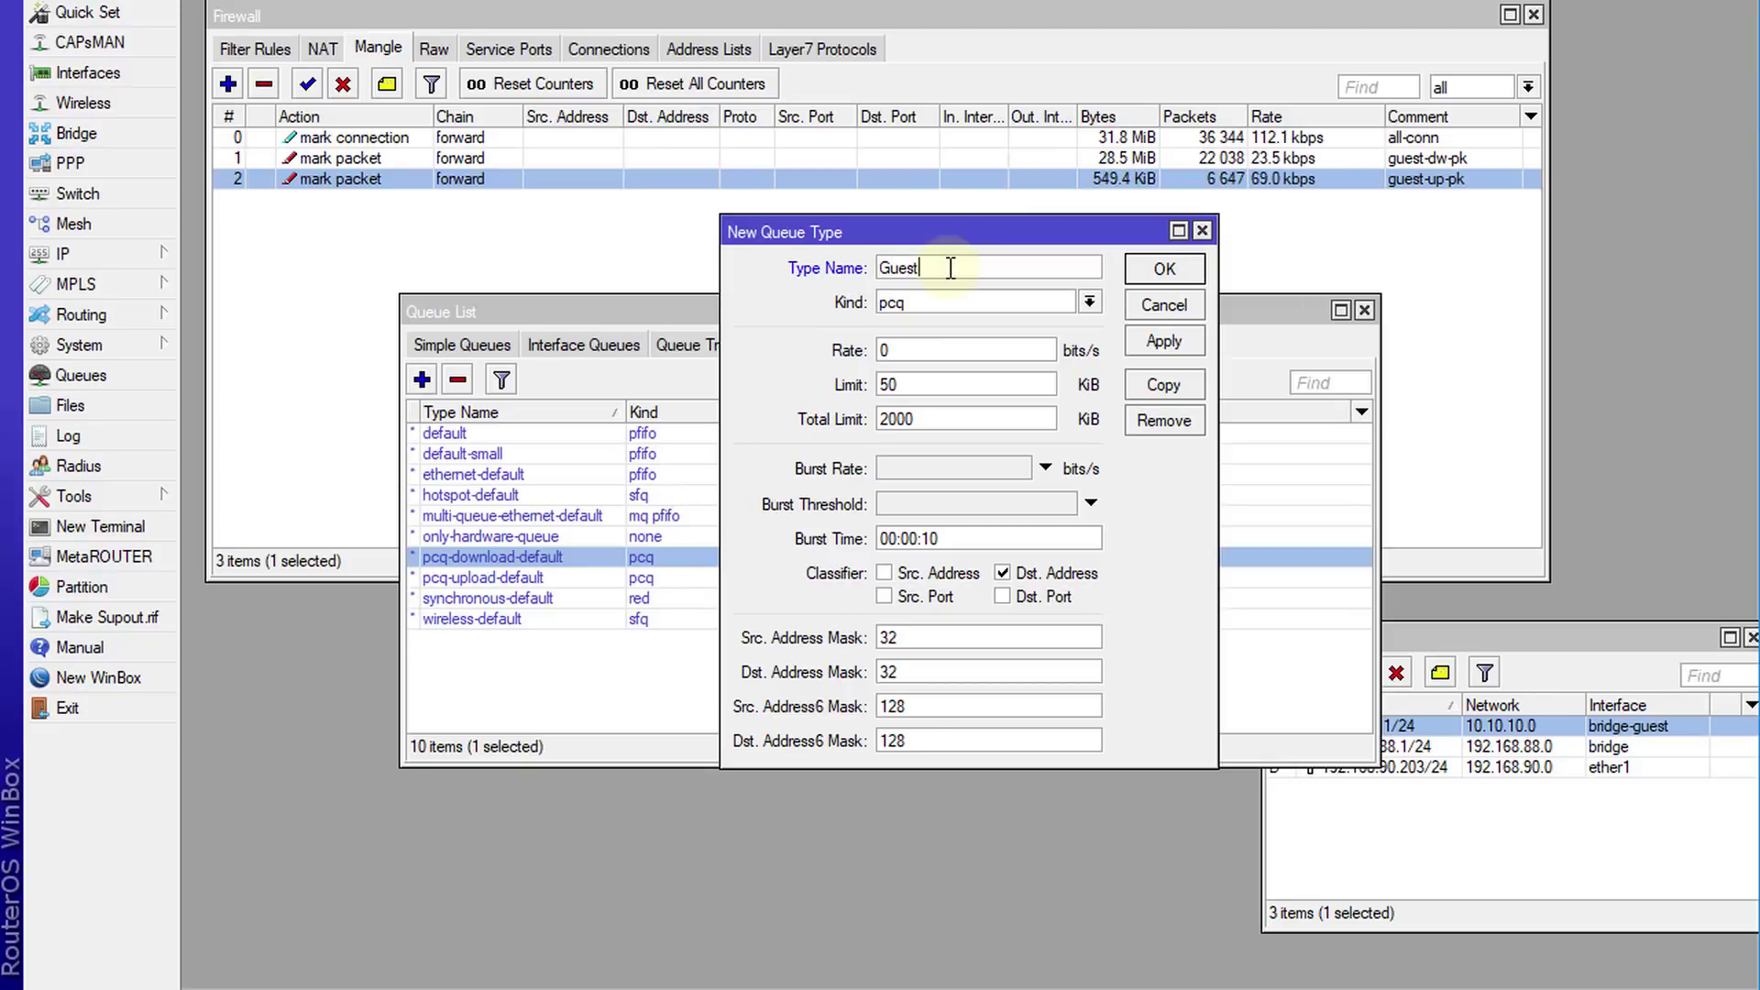
key("BackSpace")
key("BackSpace")
key("BackSpace")
key("BackSpace")
key("BackSpace")
type("P")
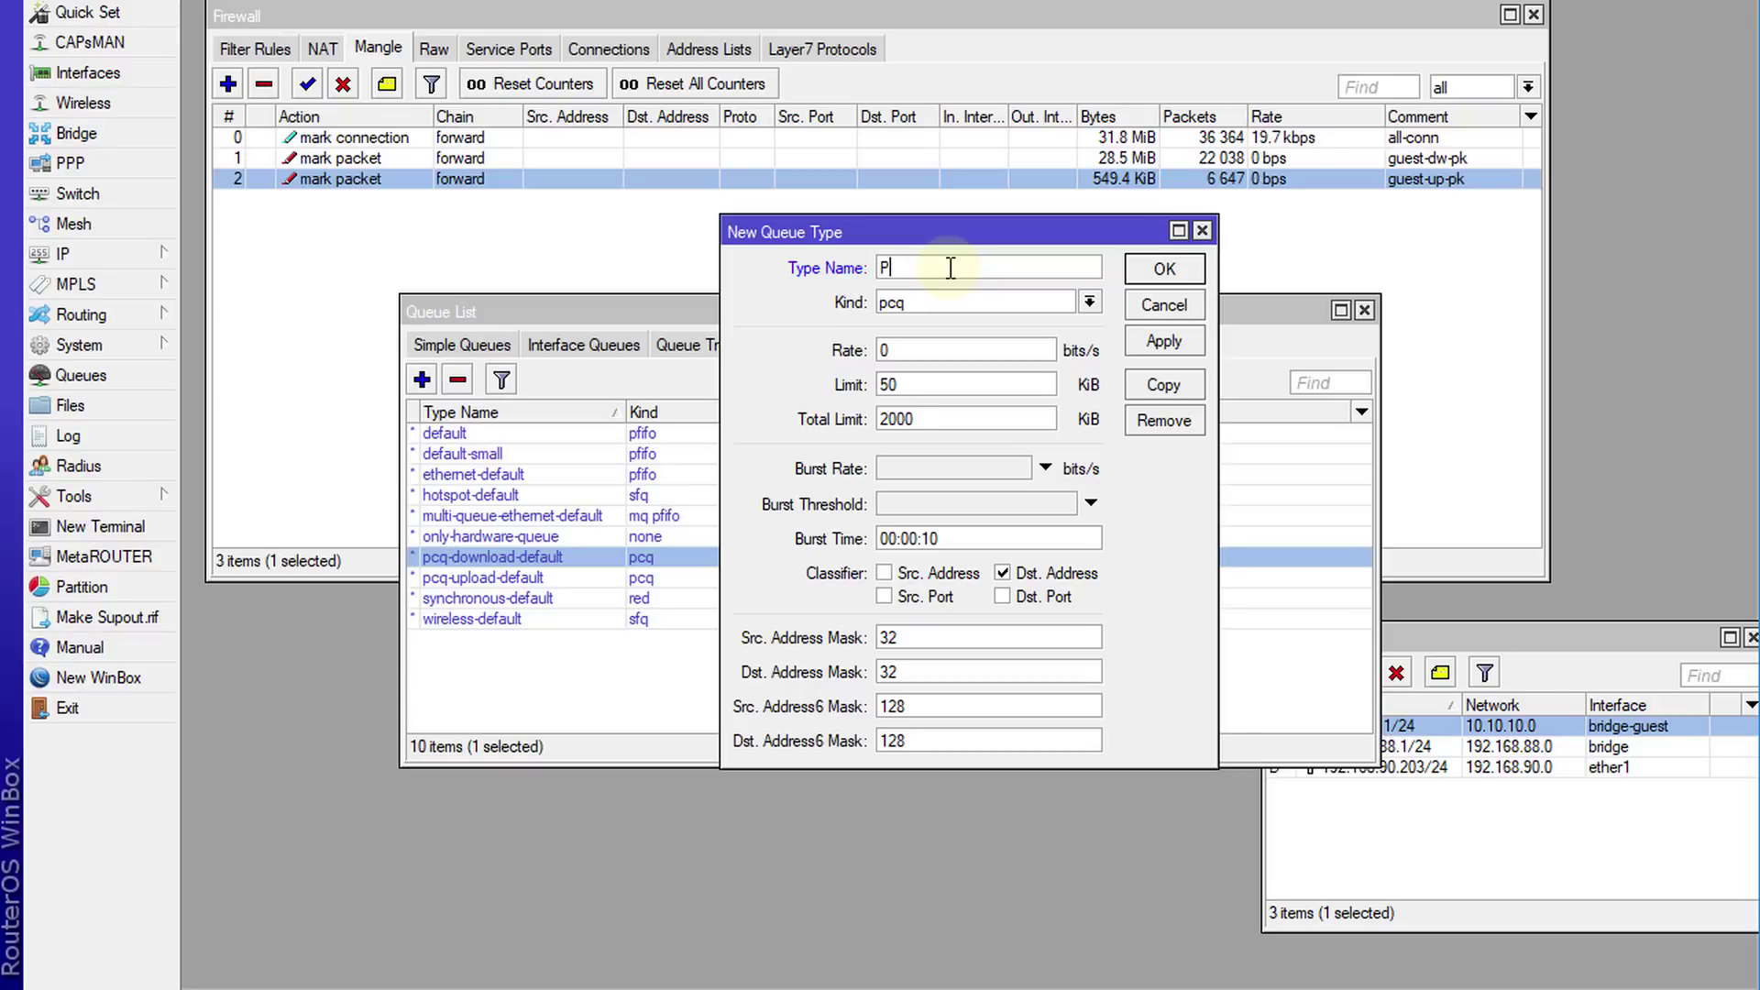
key("BackSpace")
type("p")
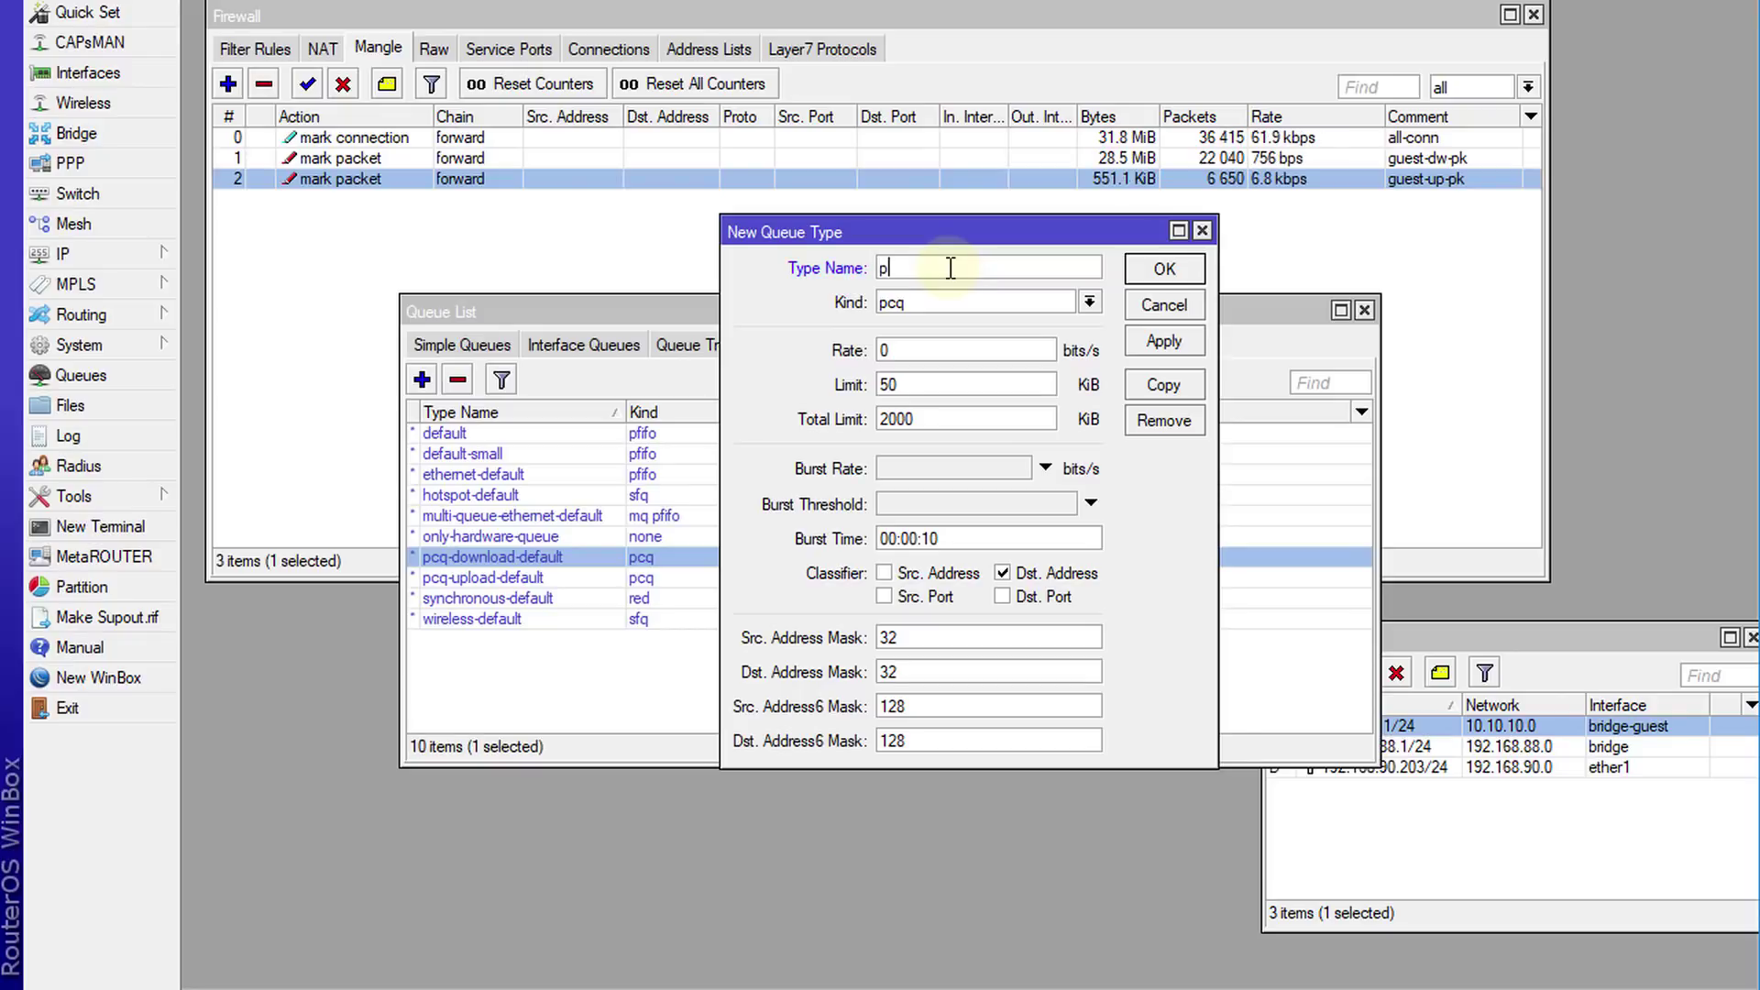
type("cq-")
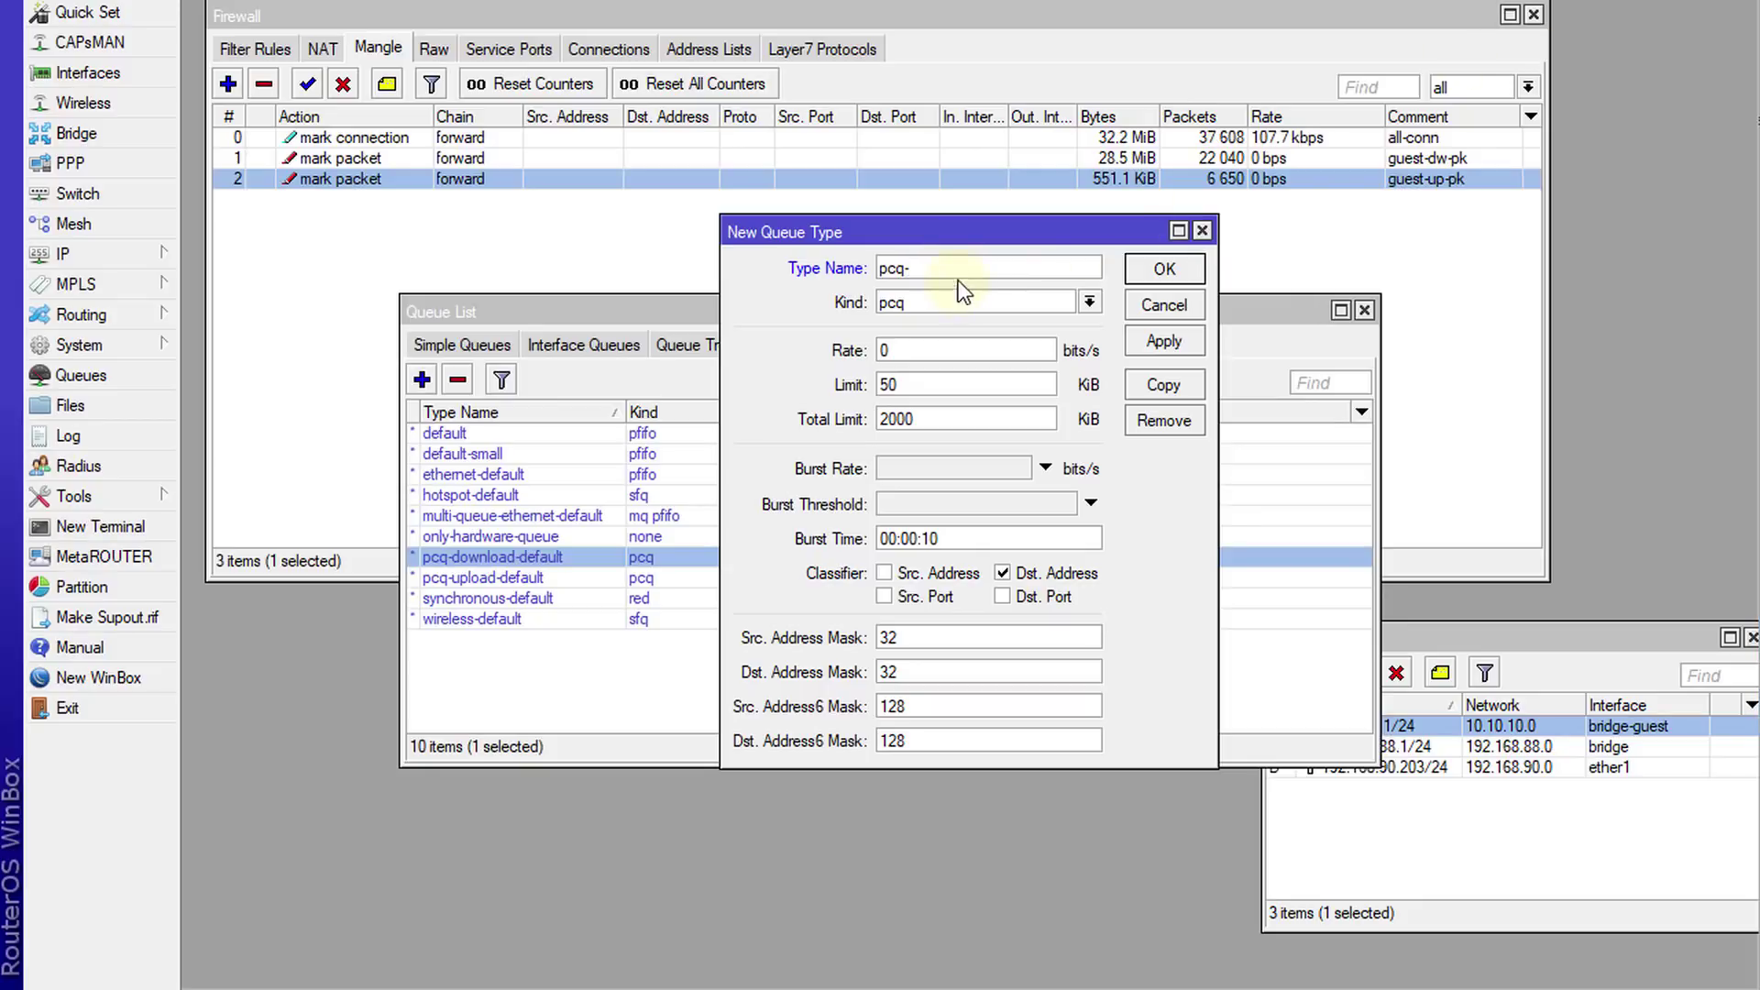
left_click(961, 270)
type("gu")
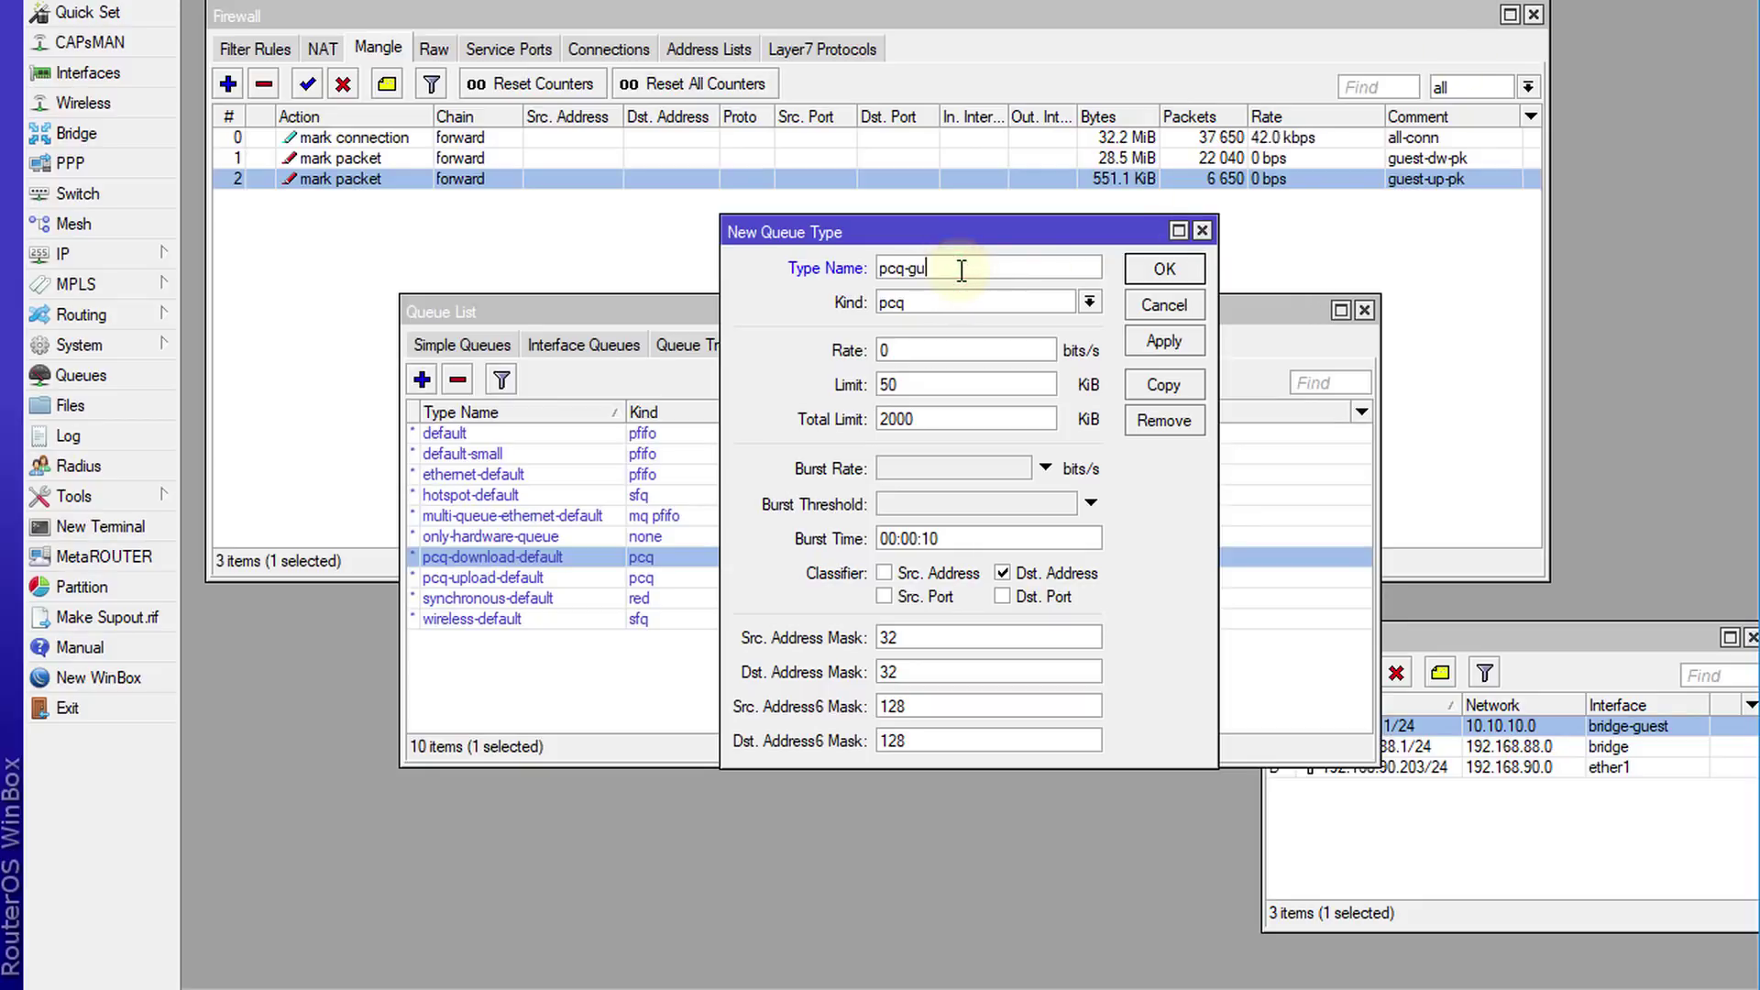
type("est-download")
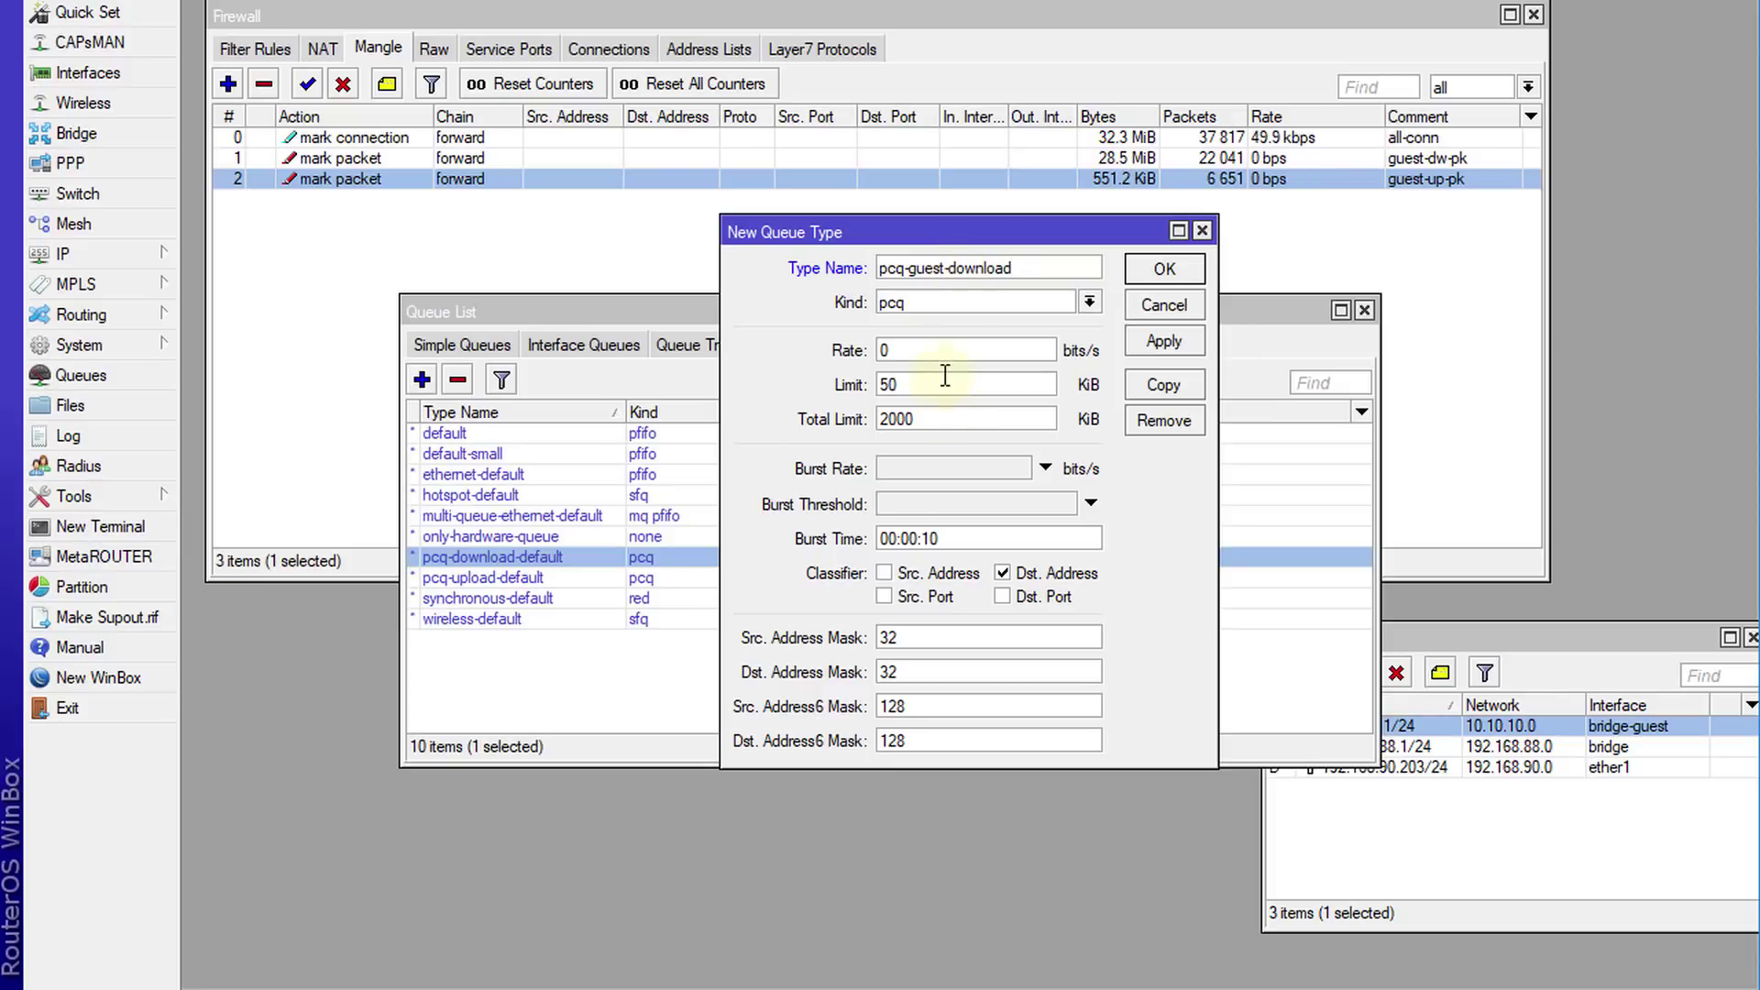
double_click(922, 355)
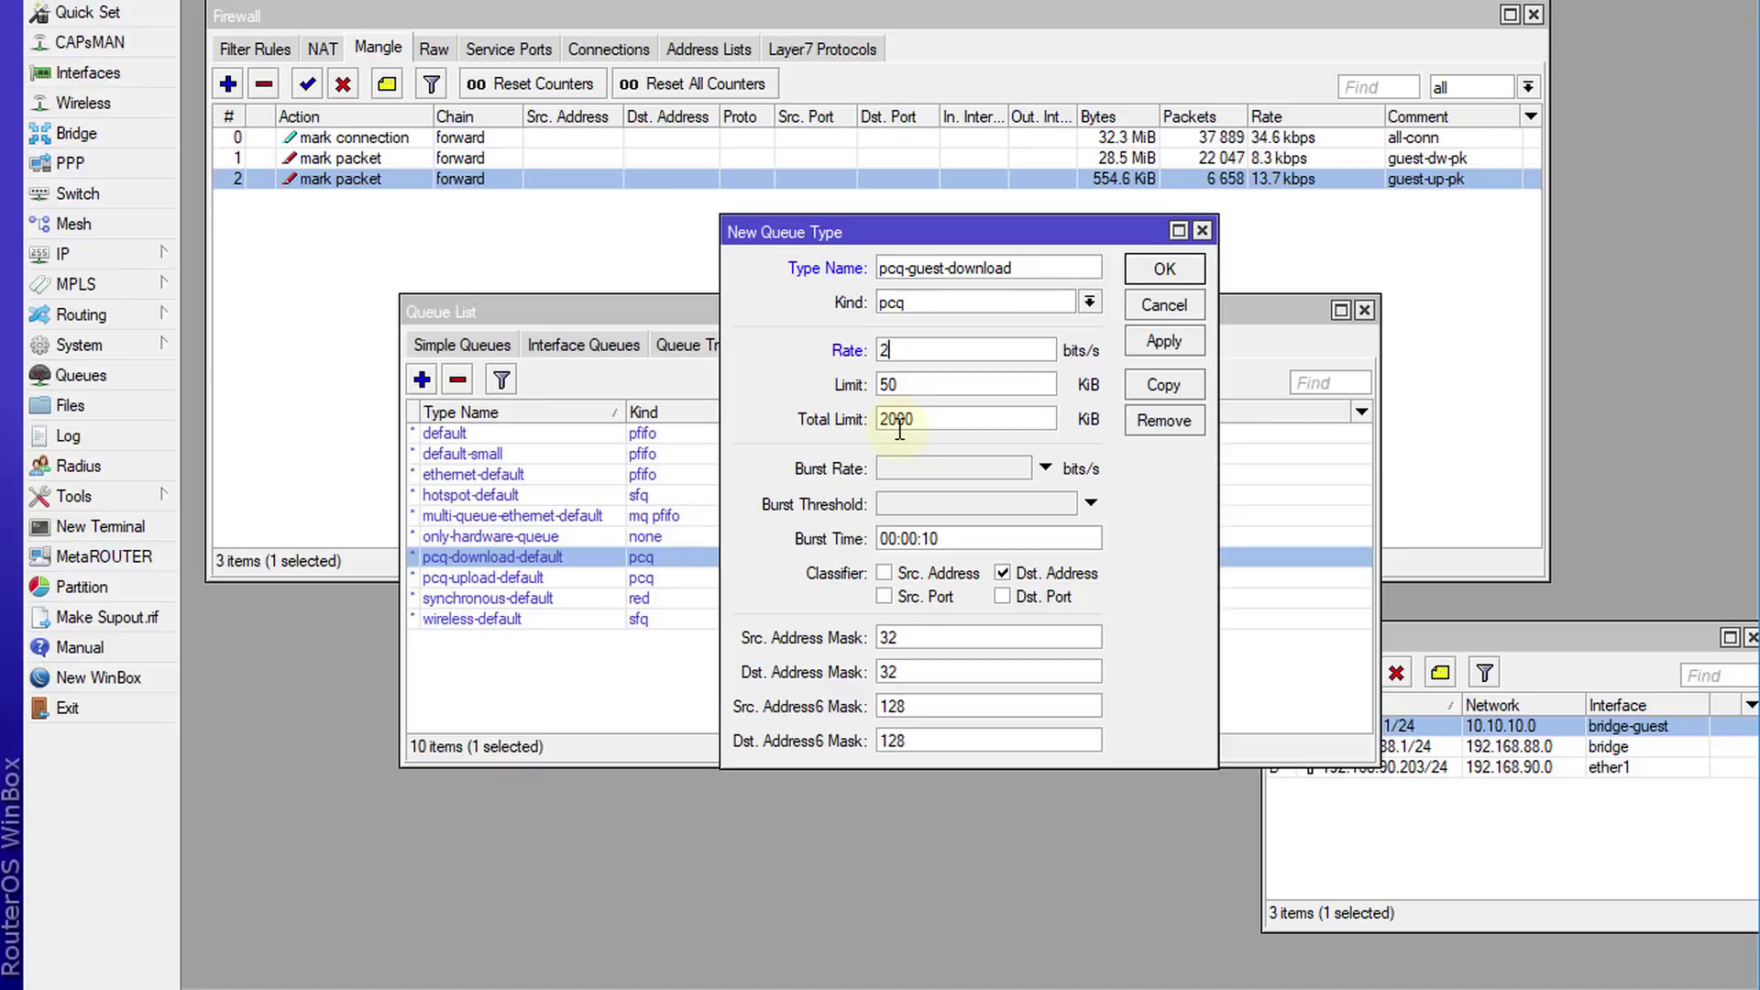
type("2M")
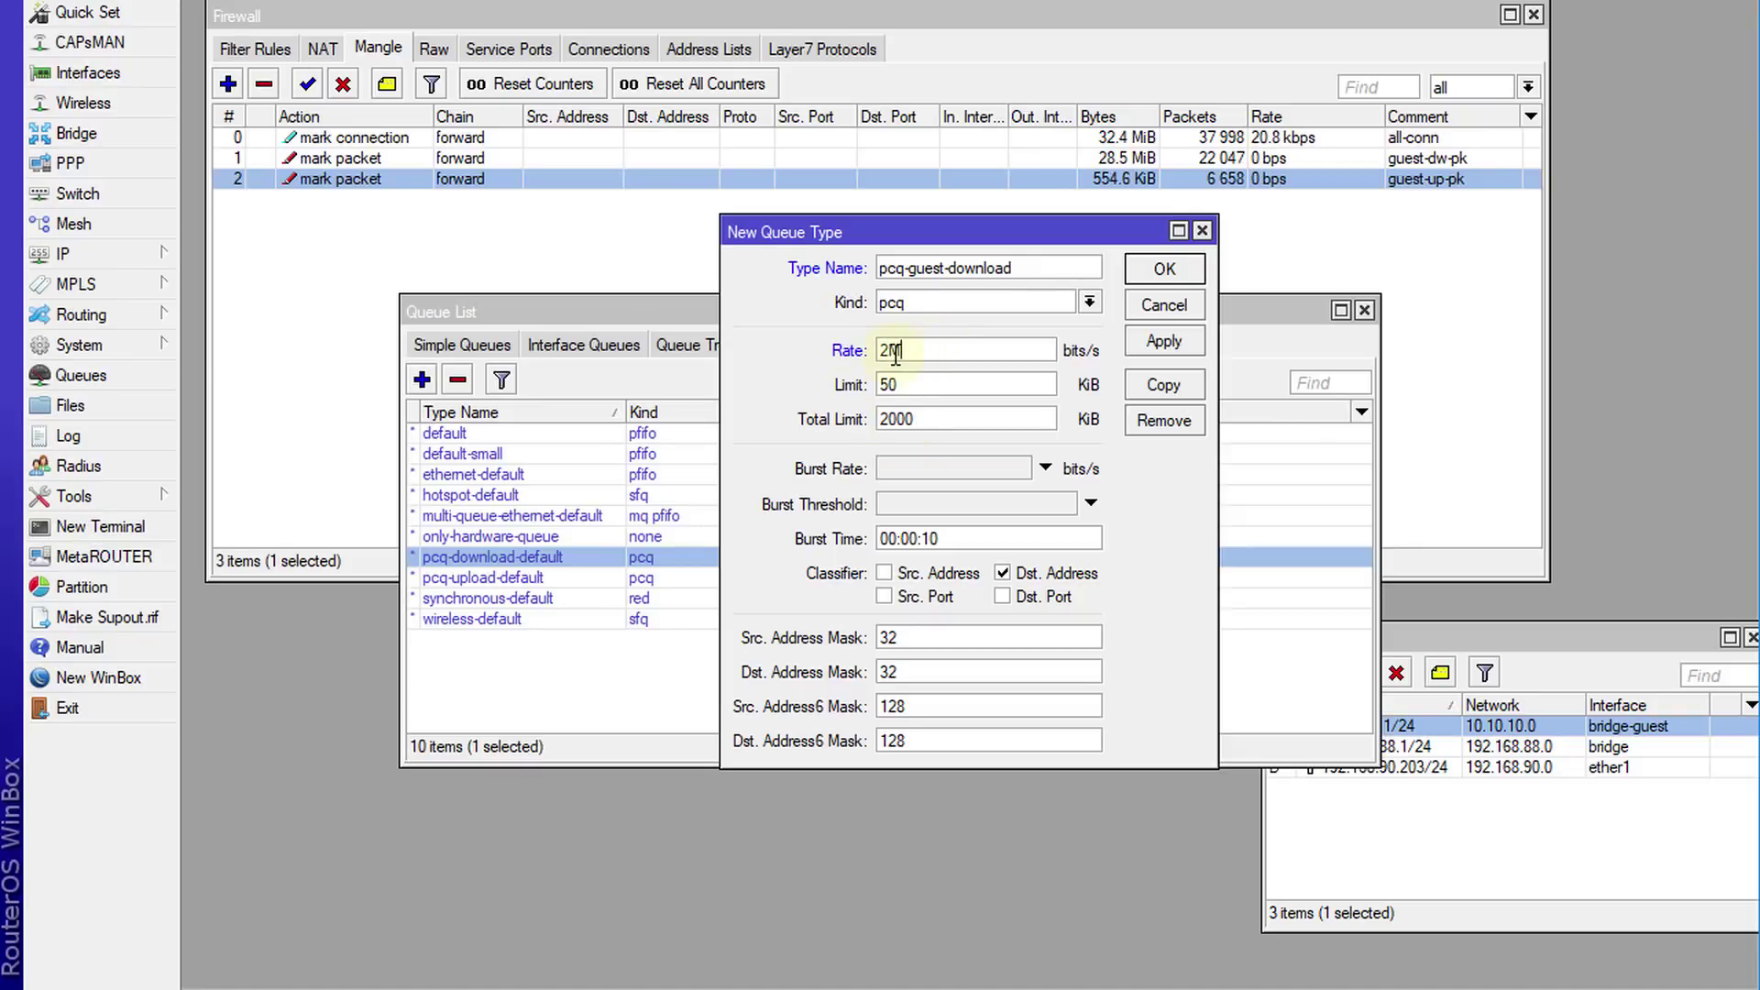
Save the new guest download queue type and copy pcq-upload-default into a new queue type, closing the original's settings
left_click(1163, 269)
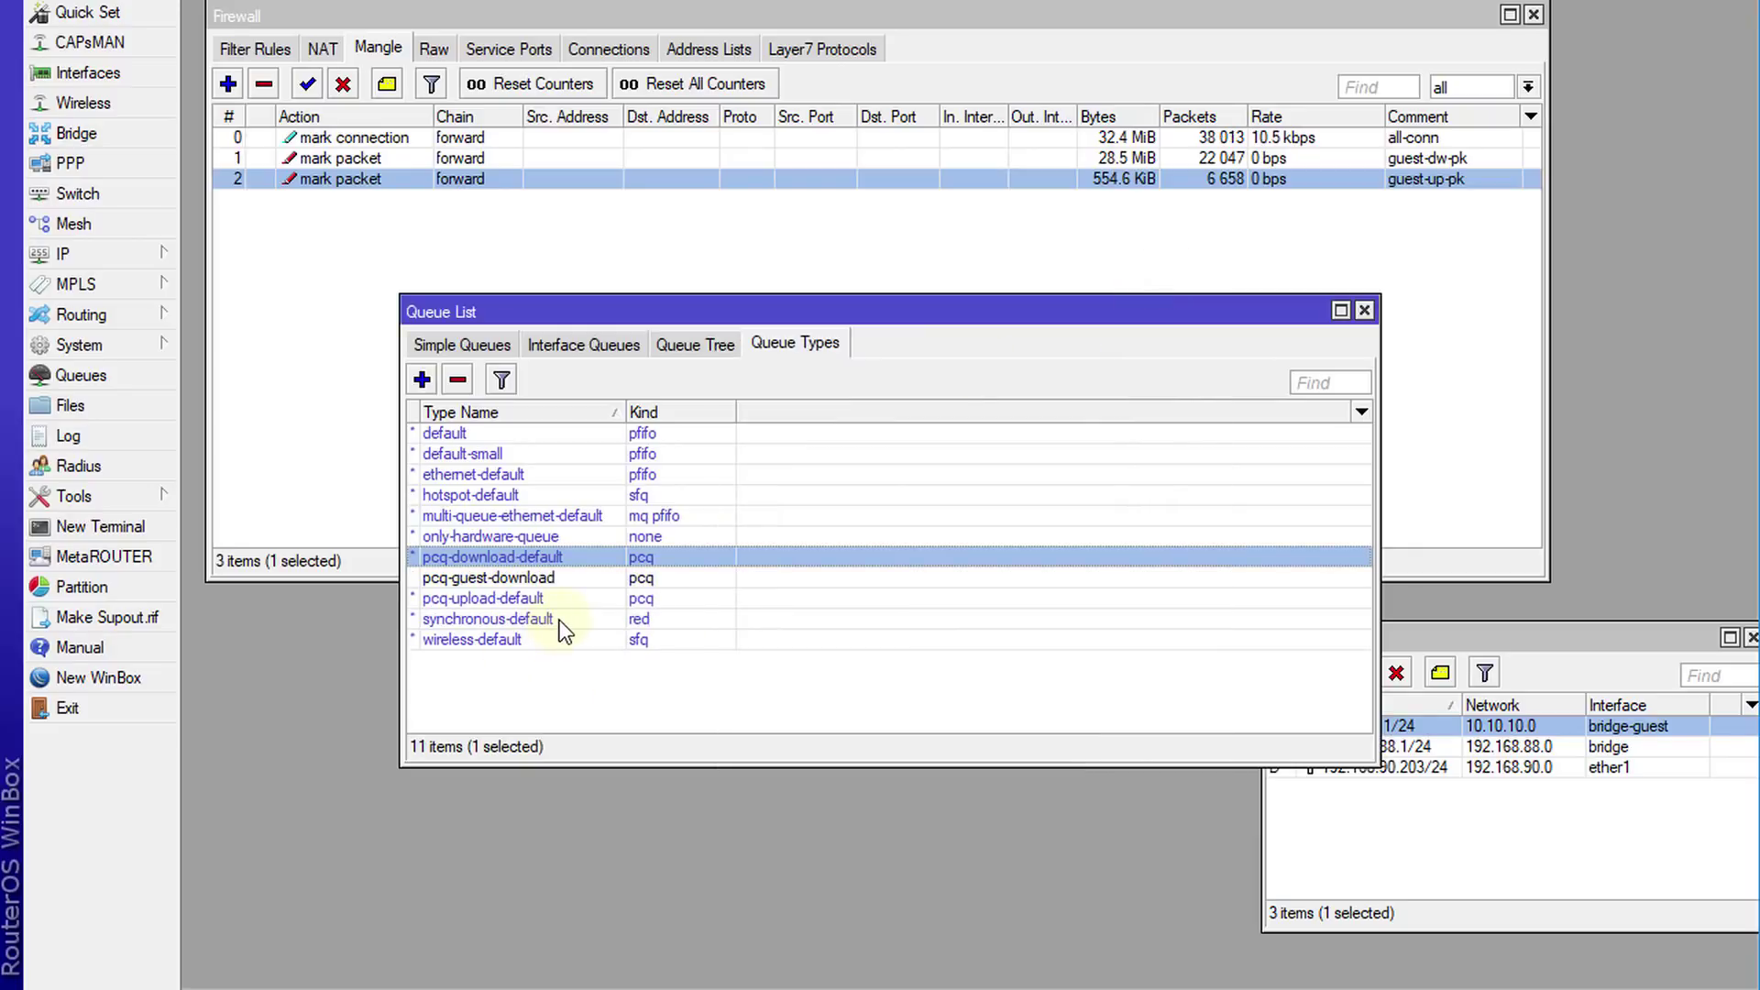
double_click(527, 599)
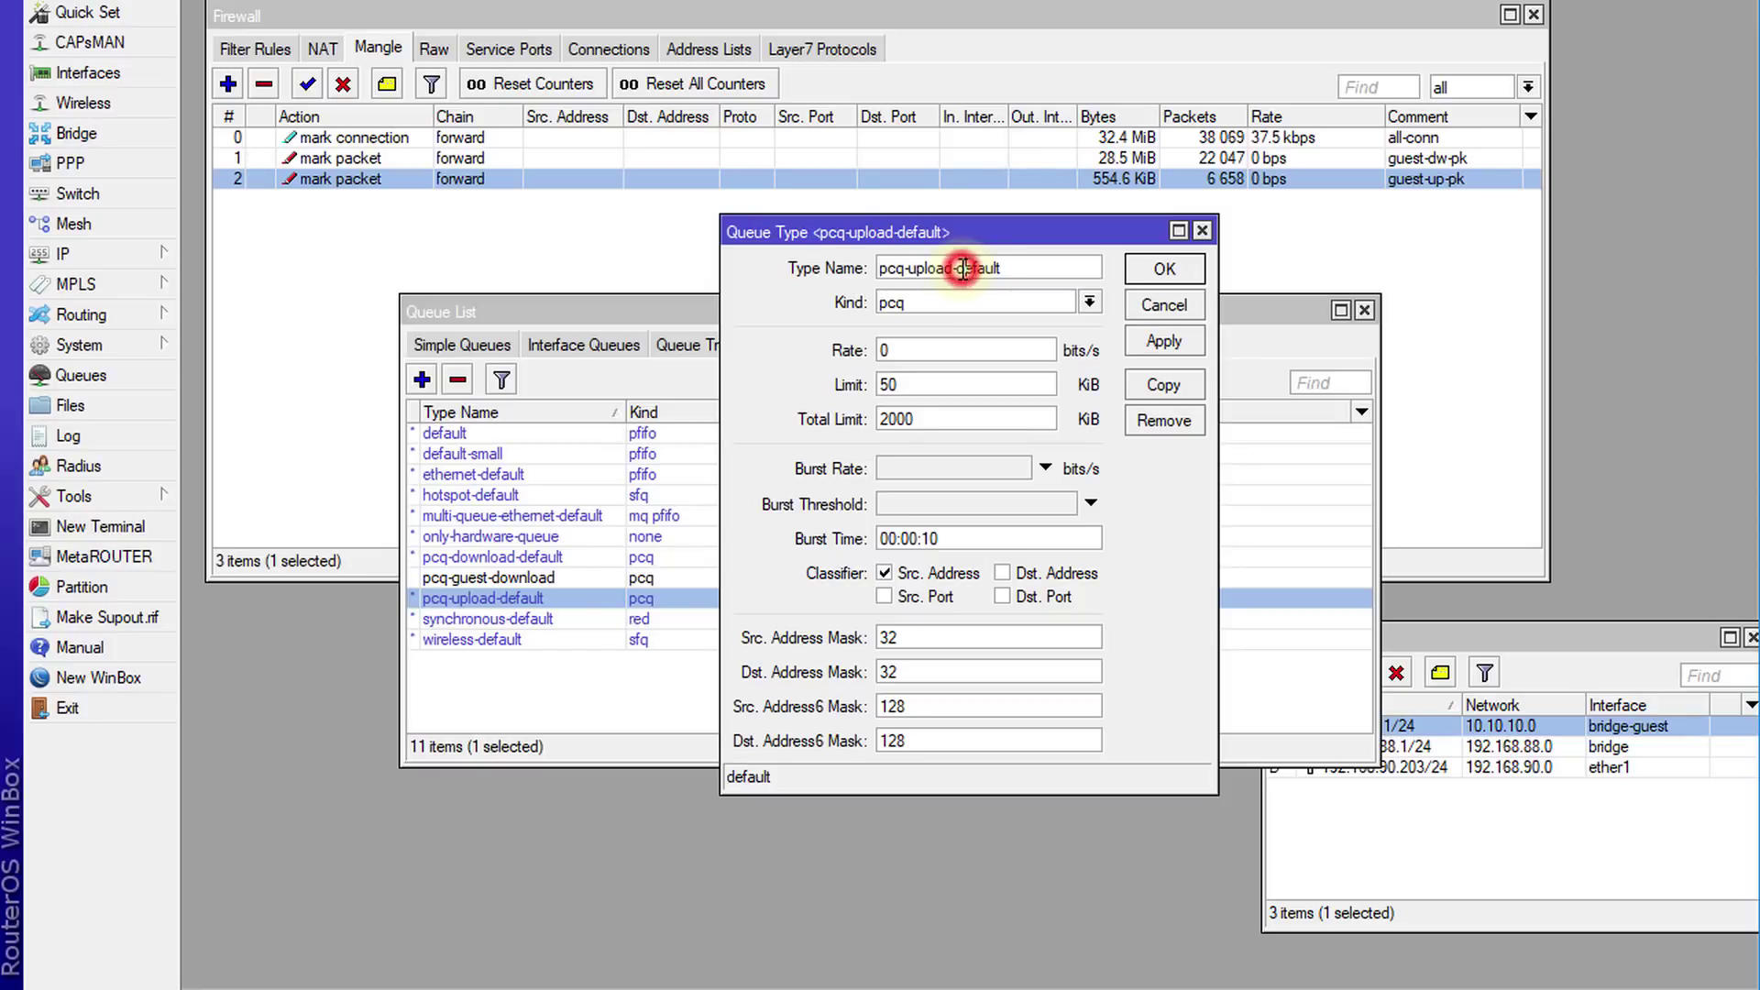
left_click_drag(959, 267, 772, 321)
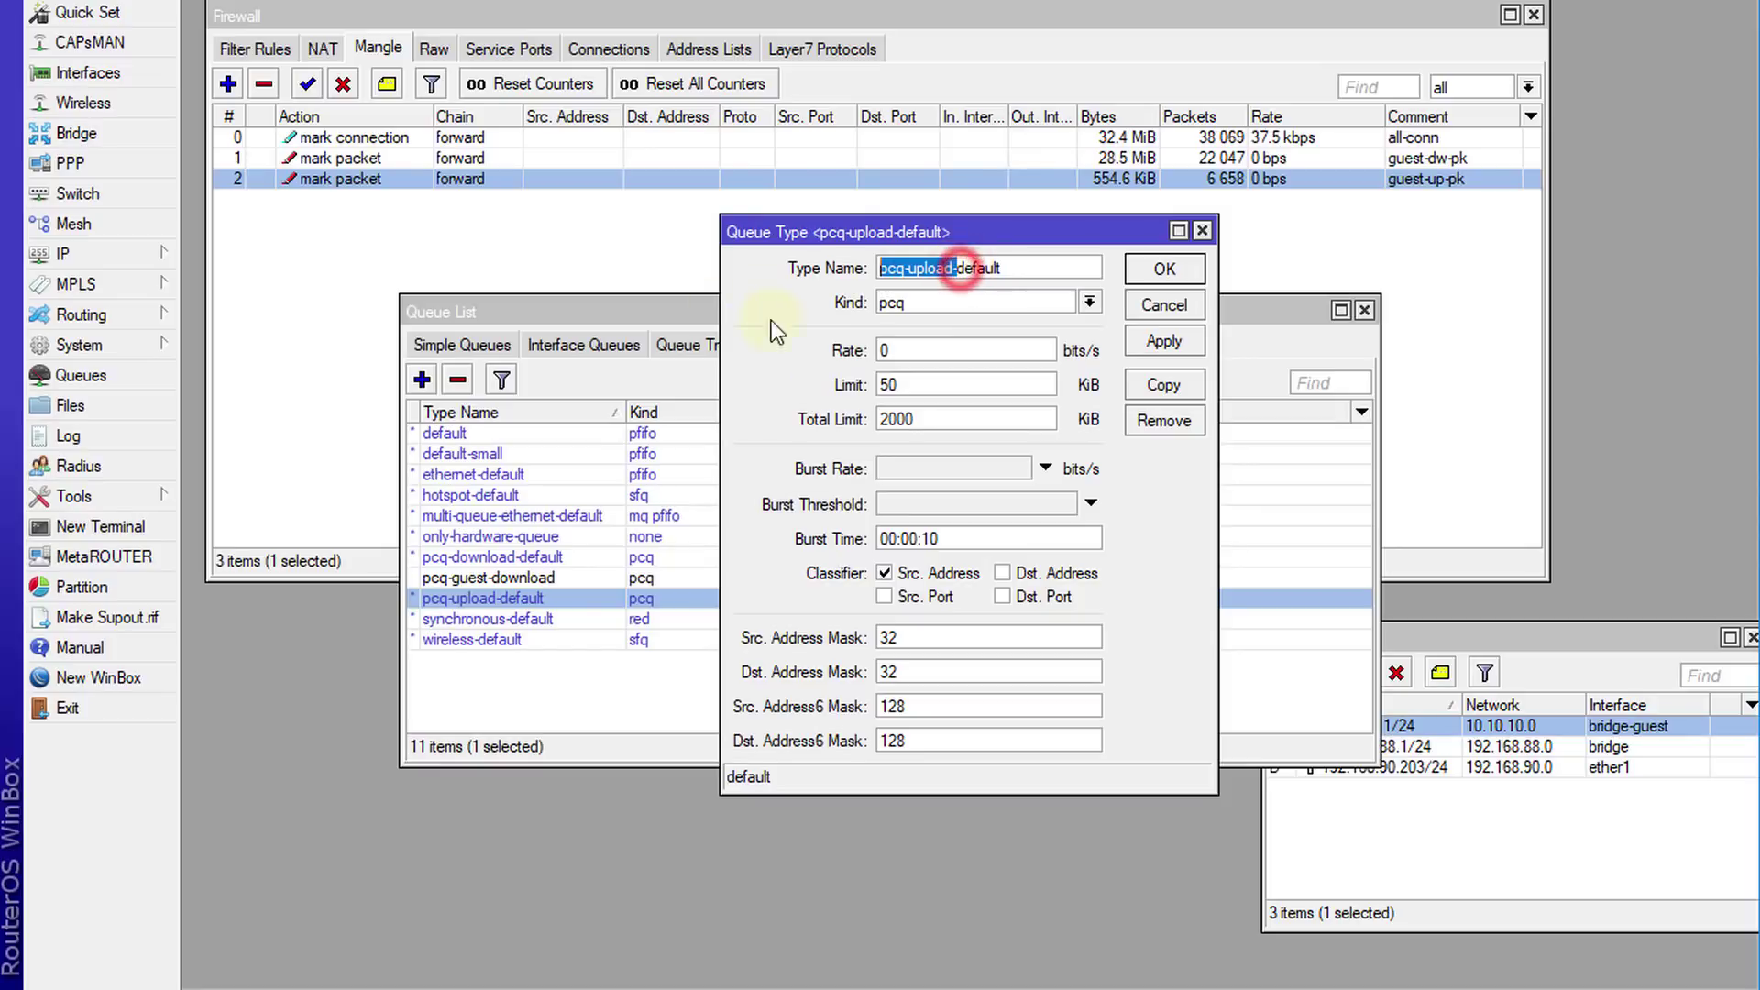
left_click(1163, 385)
left_click(1203, 229)
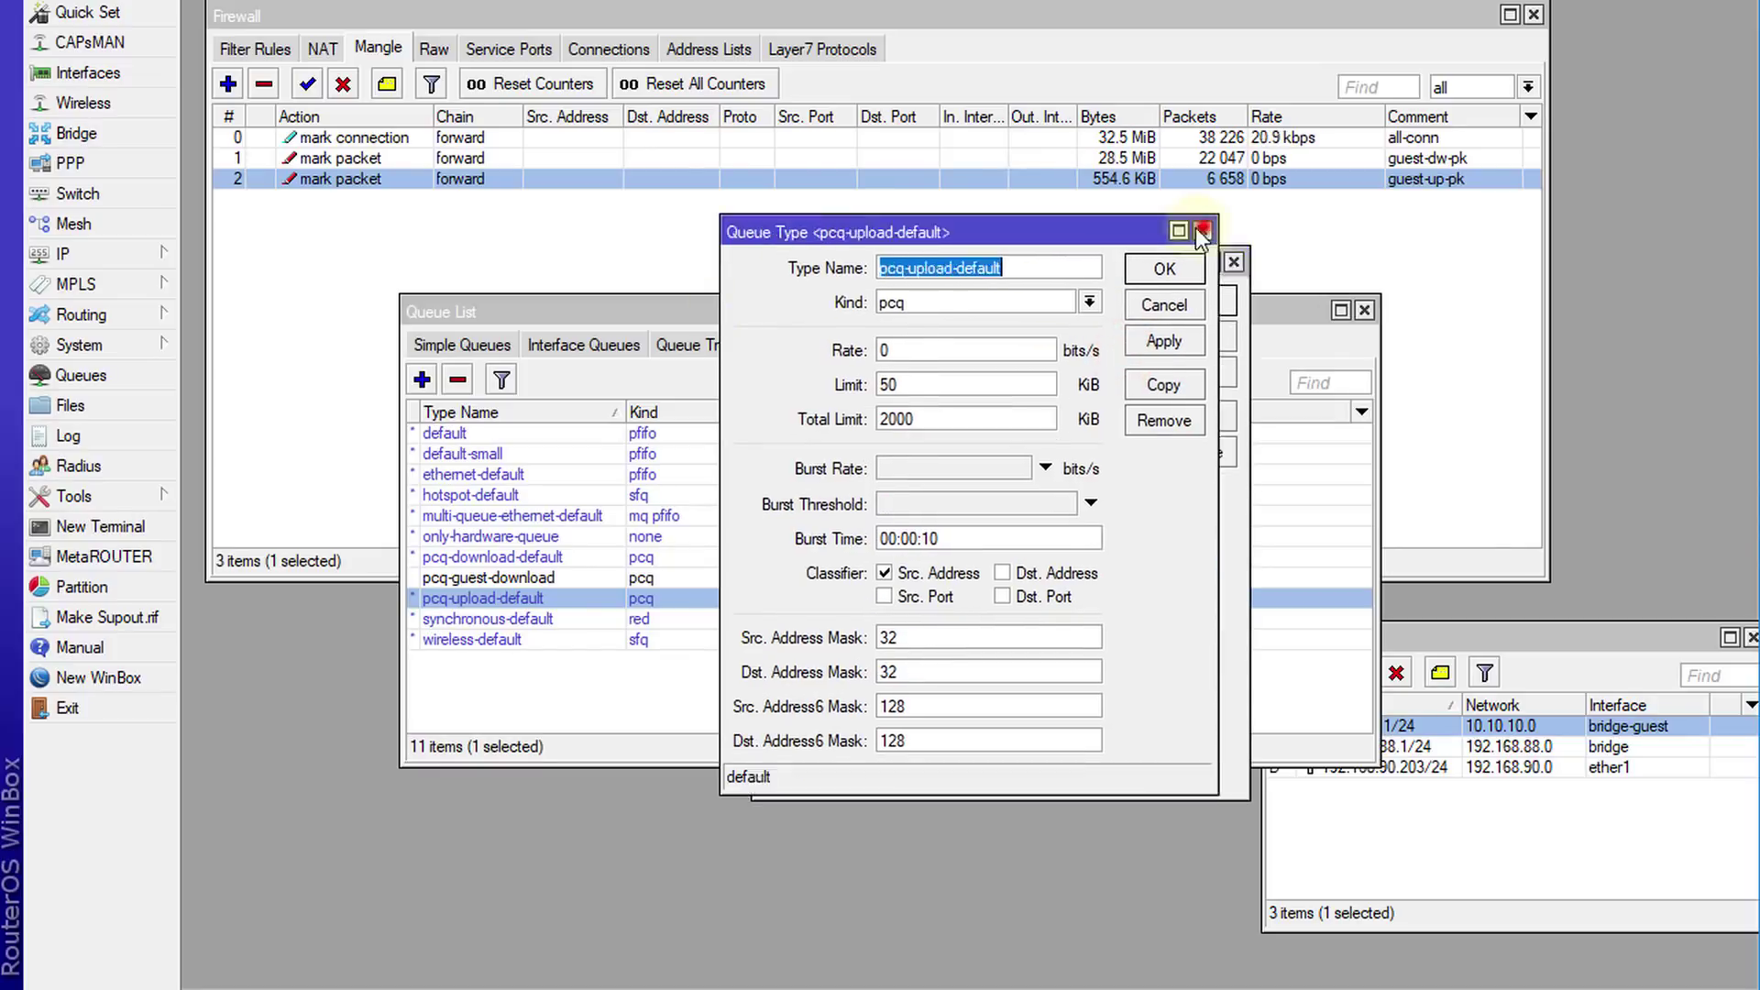
Name the copied queue type pcq-guest-upload, set its rate to 512k and save it
left_click_drag(1054, 266, 1053, 210)
key("ctrl+v")
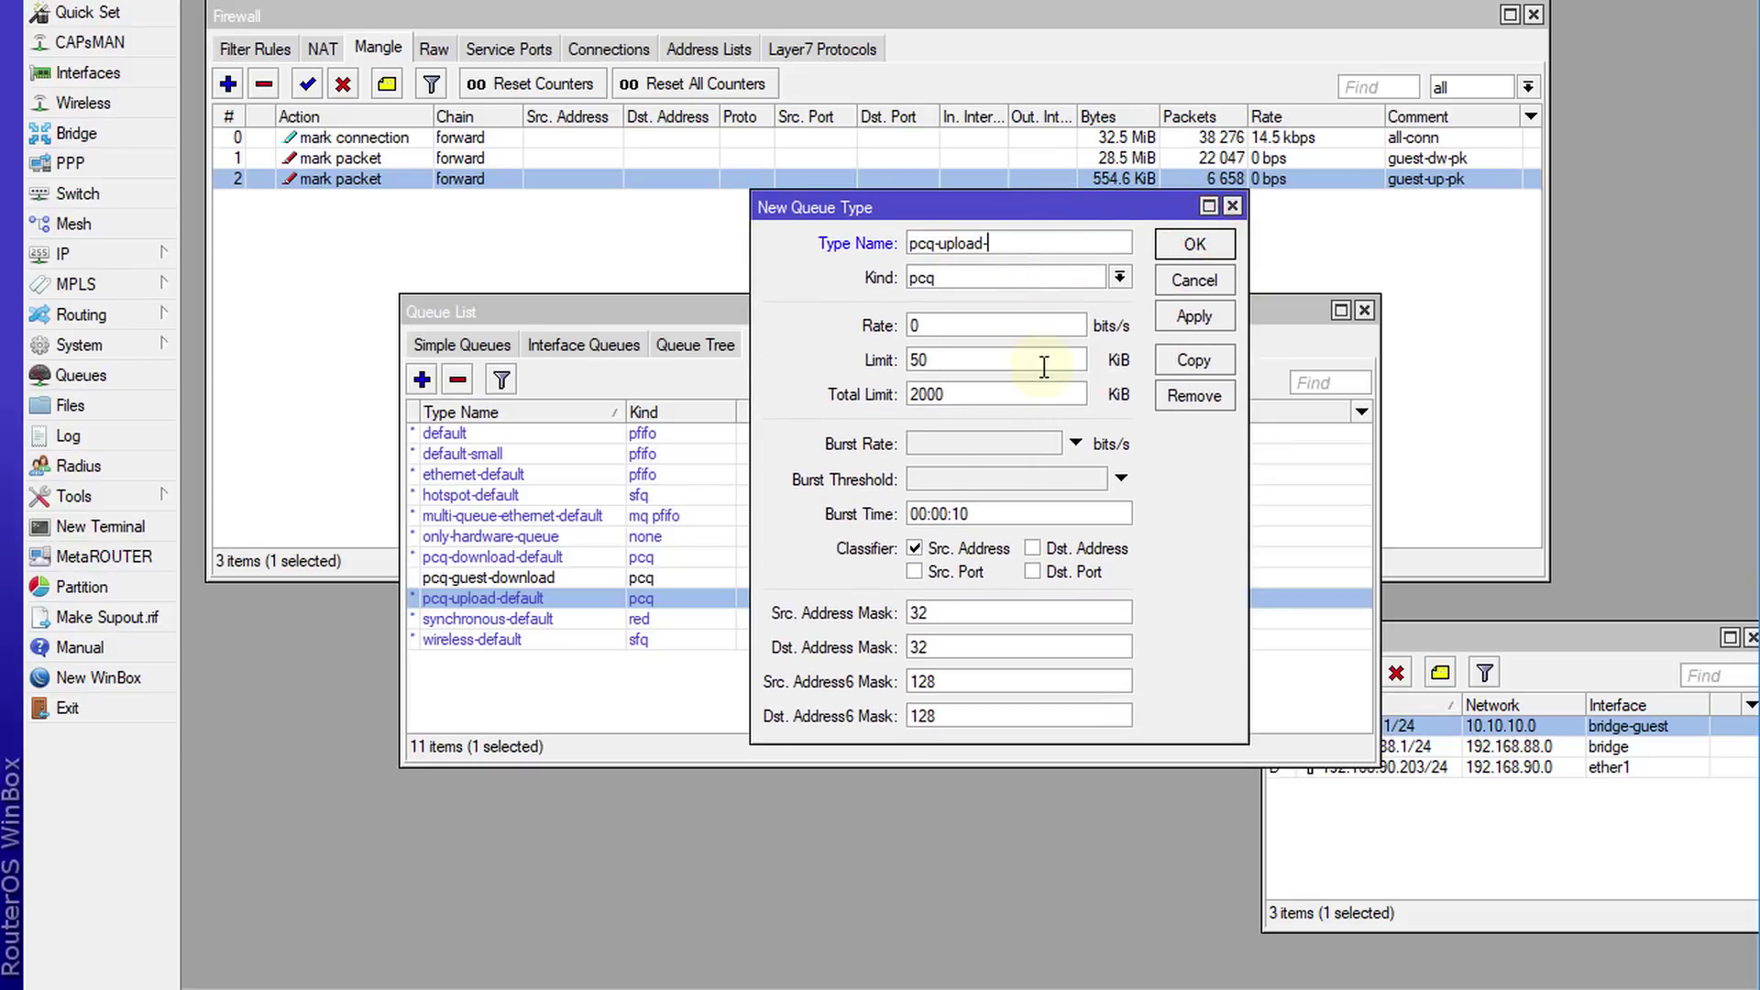
left_click(944, 244)
type("guest-")
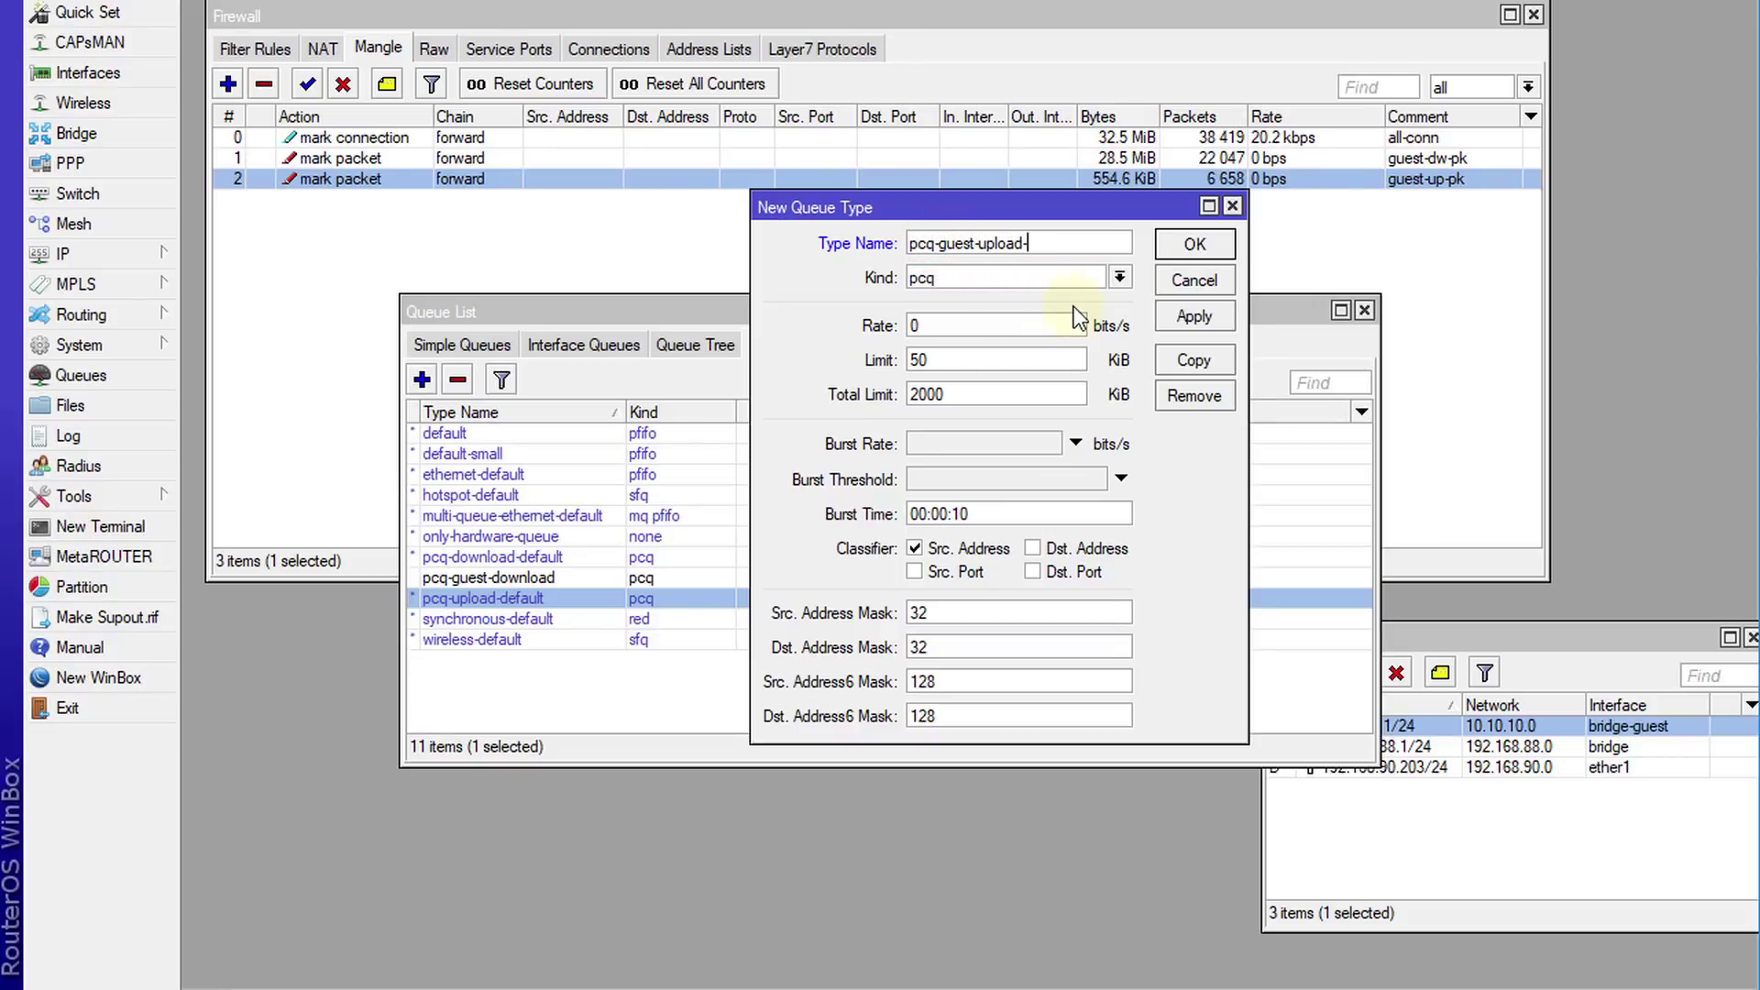
key("End")
key("BackSpace")
left_click_drag(979, 323, 813, 319)
type("512K")
left_click(1191, 244)
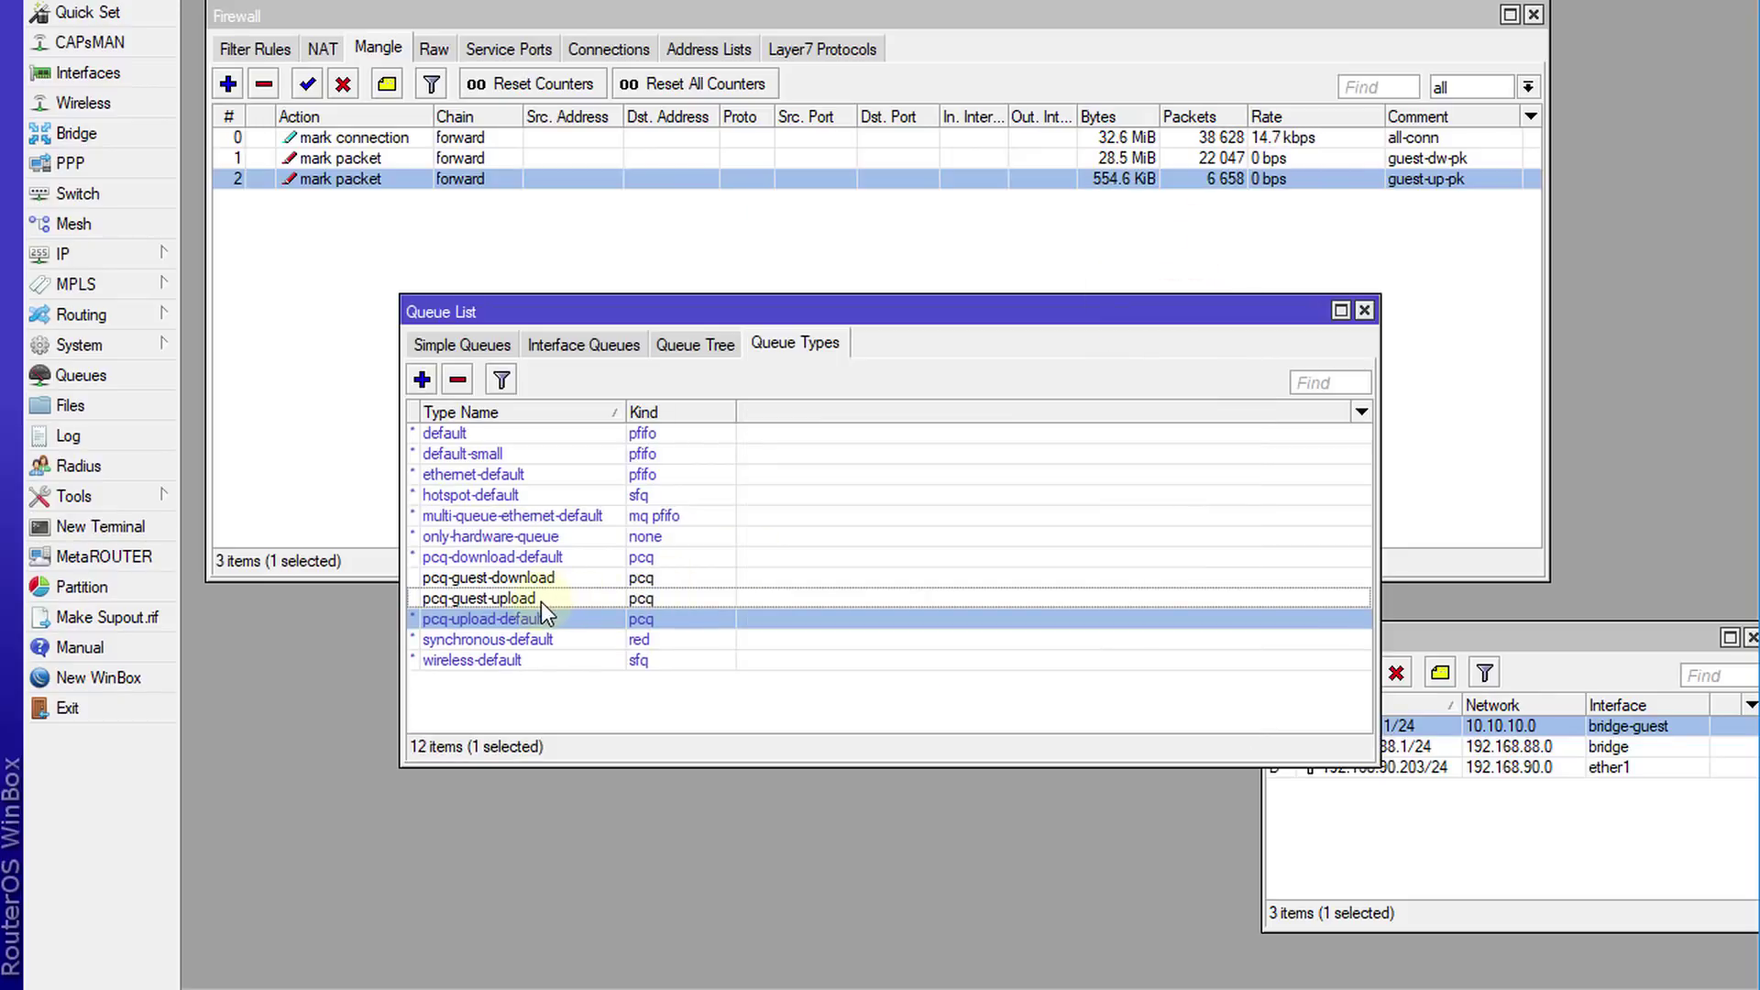
Assign the pcq-guest-download queue type to the Guest dw queue in the queue tree and save it
left_click(483, 580)
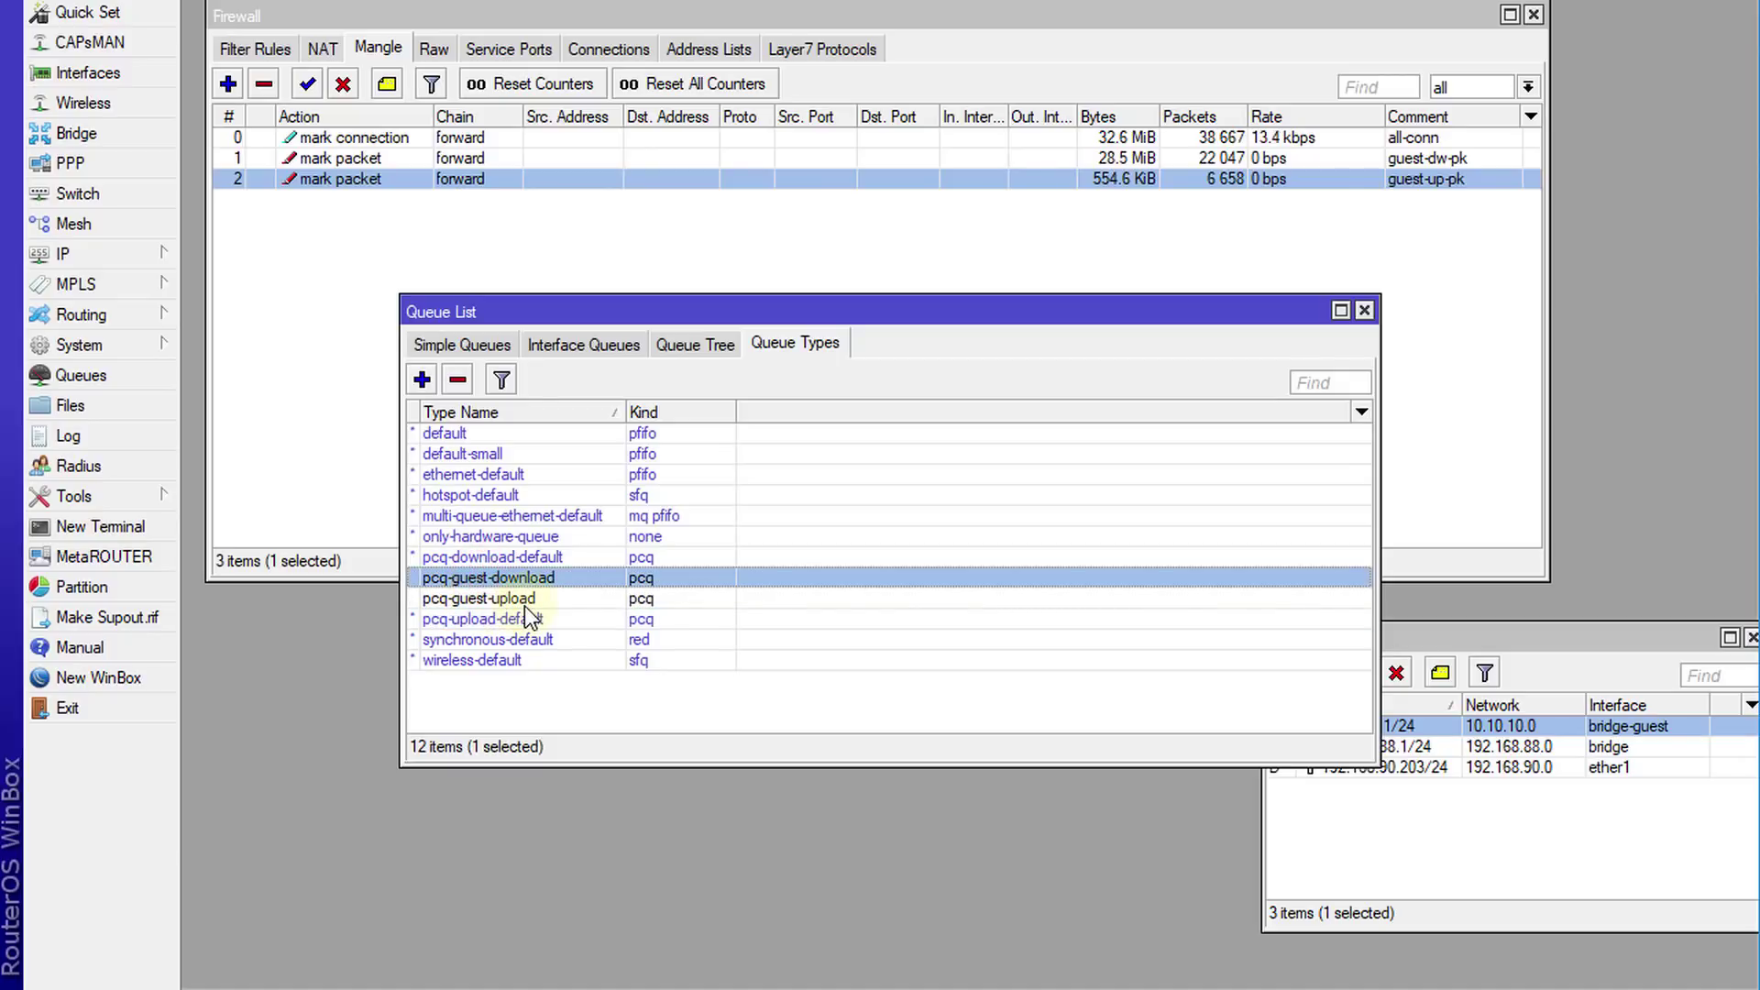
left_click(681, 346)
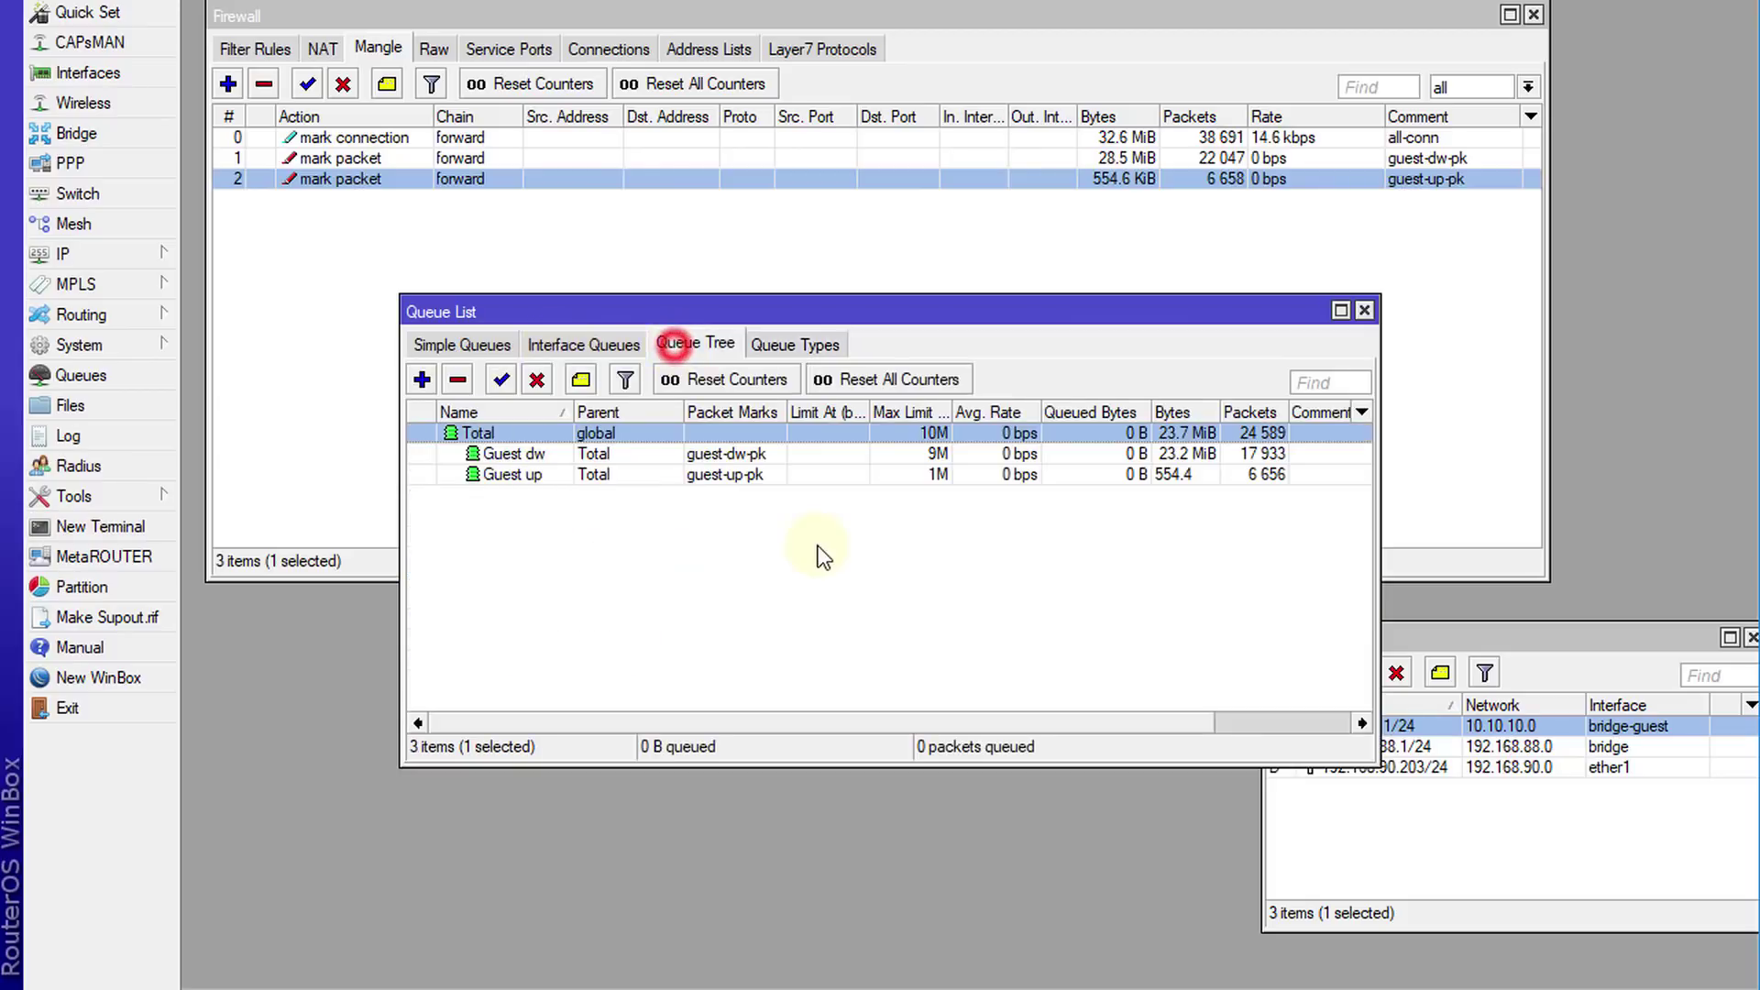
left_click(679, 456)
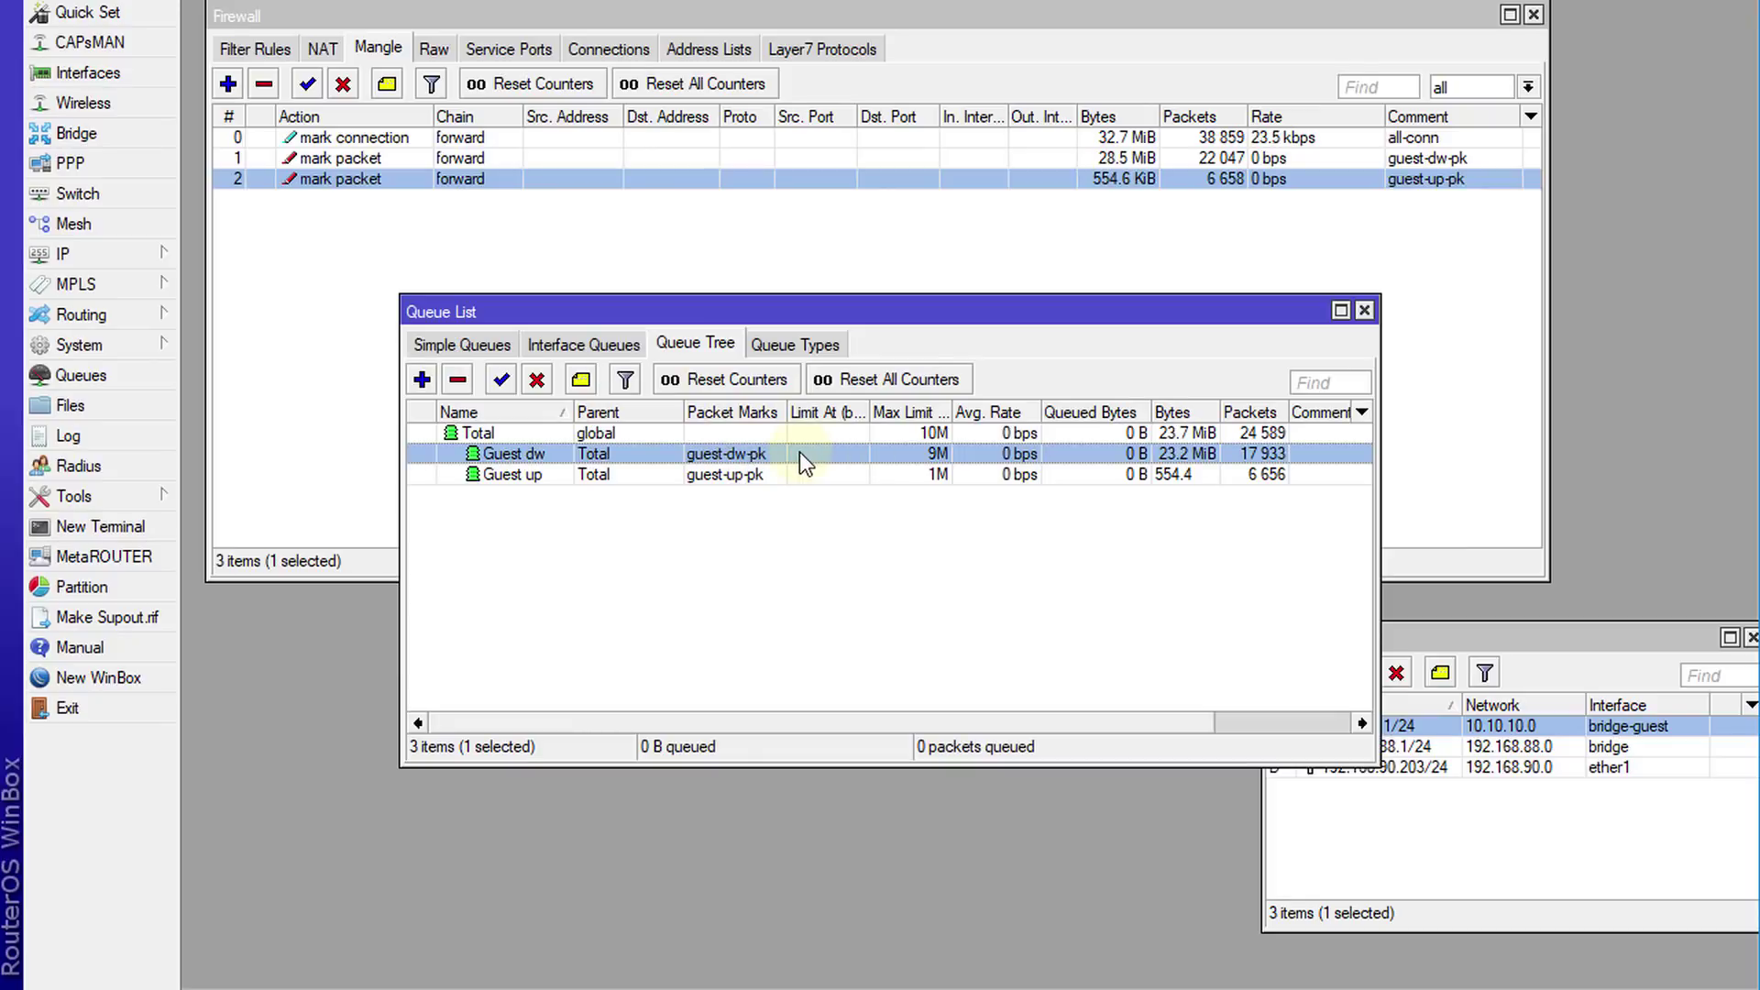
double_click(722, 455)
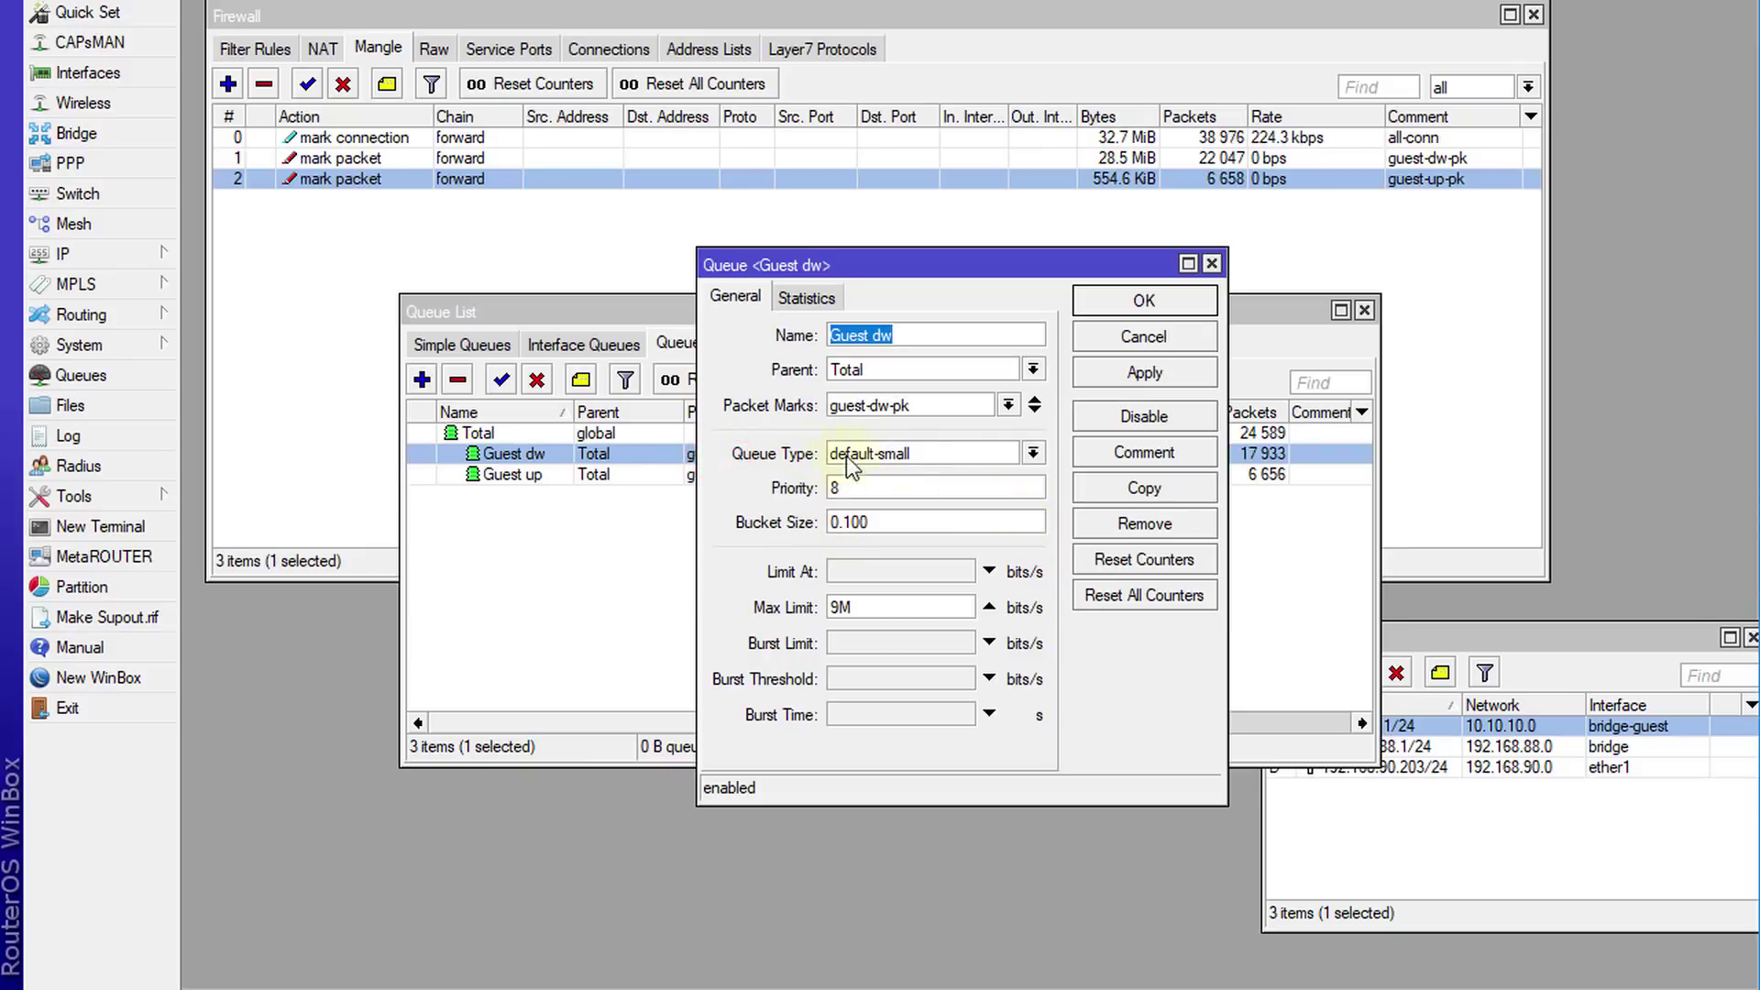
left_click(1034, 453)
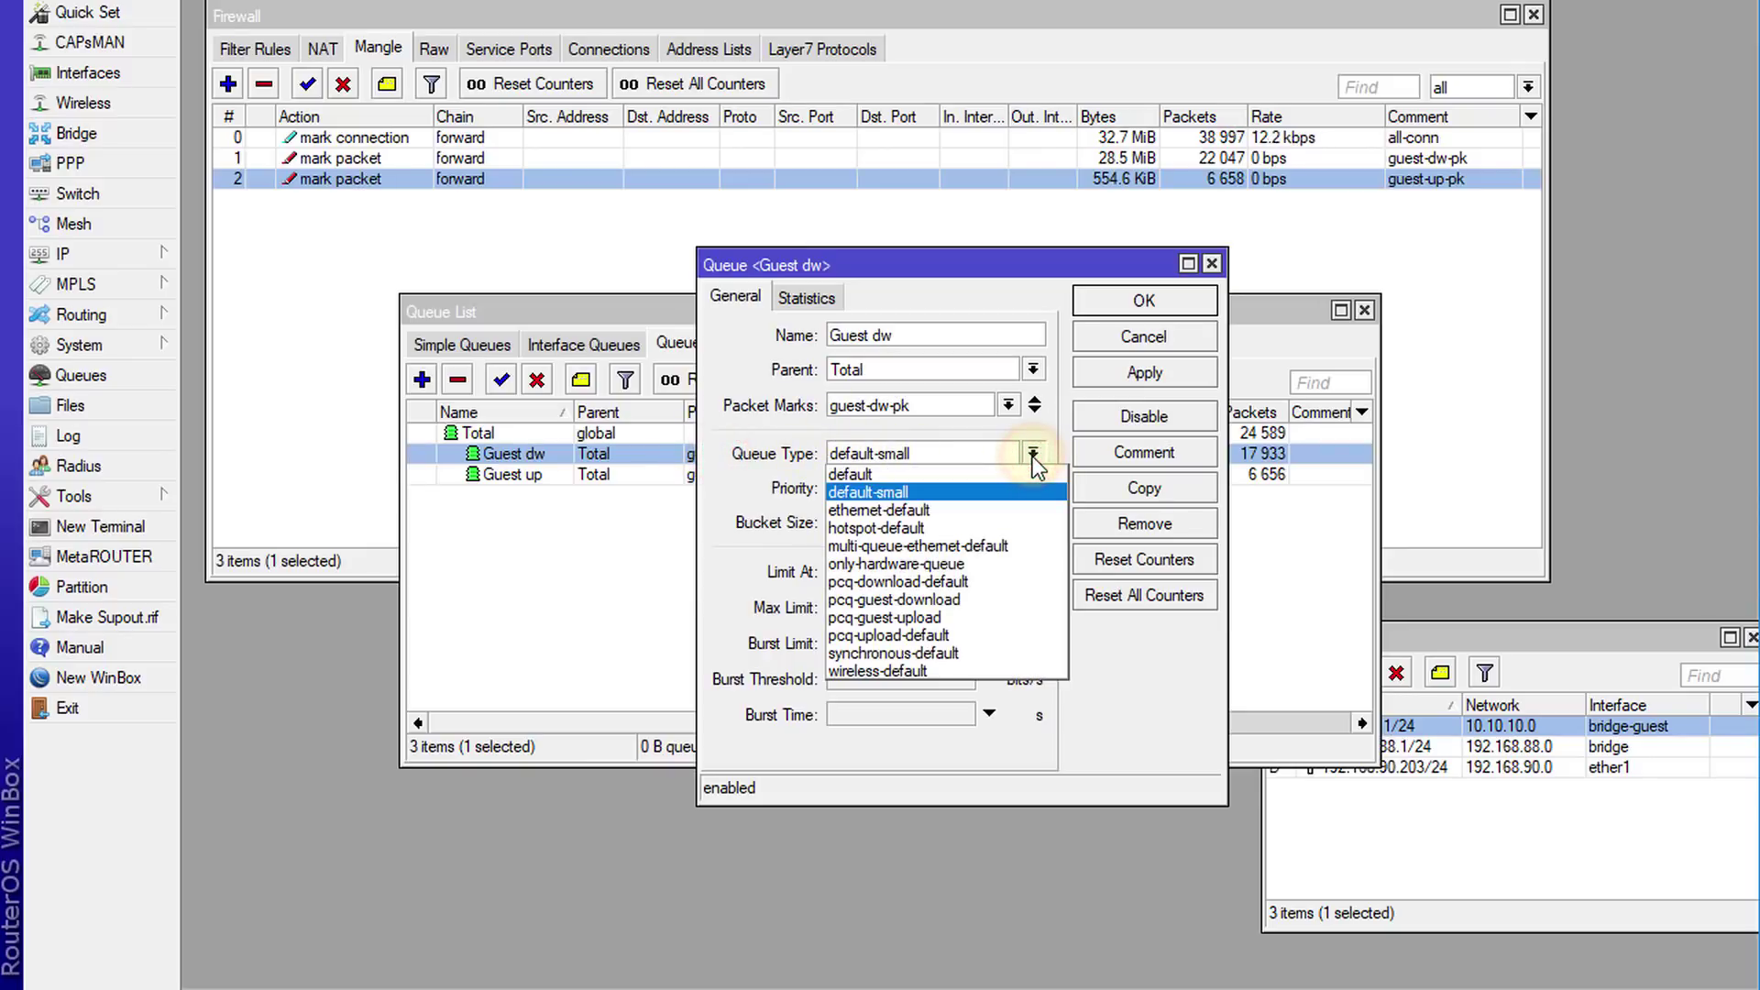
left_click(933, 598)
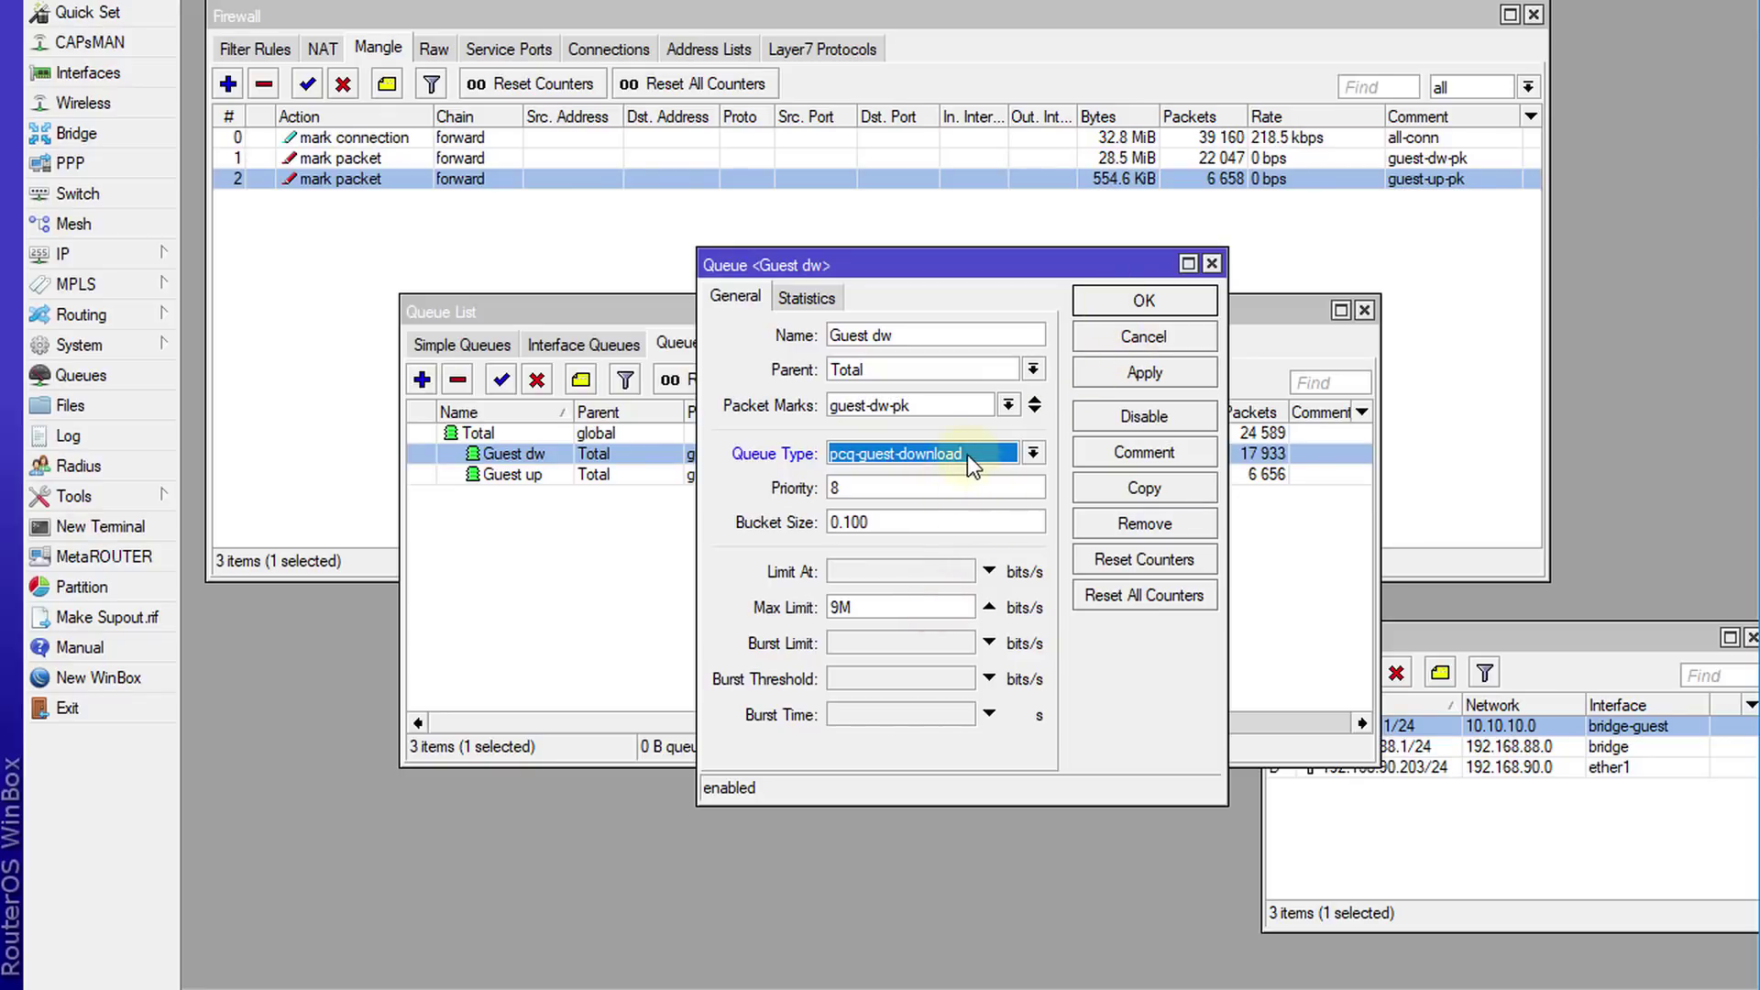
left_click(1133, 306)
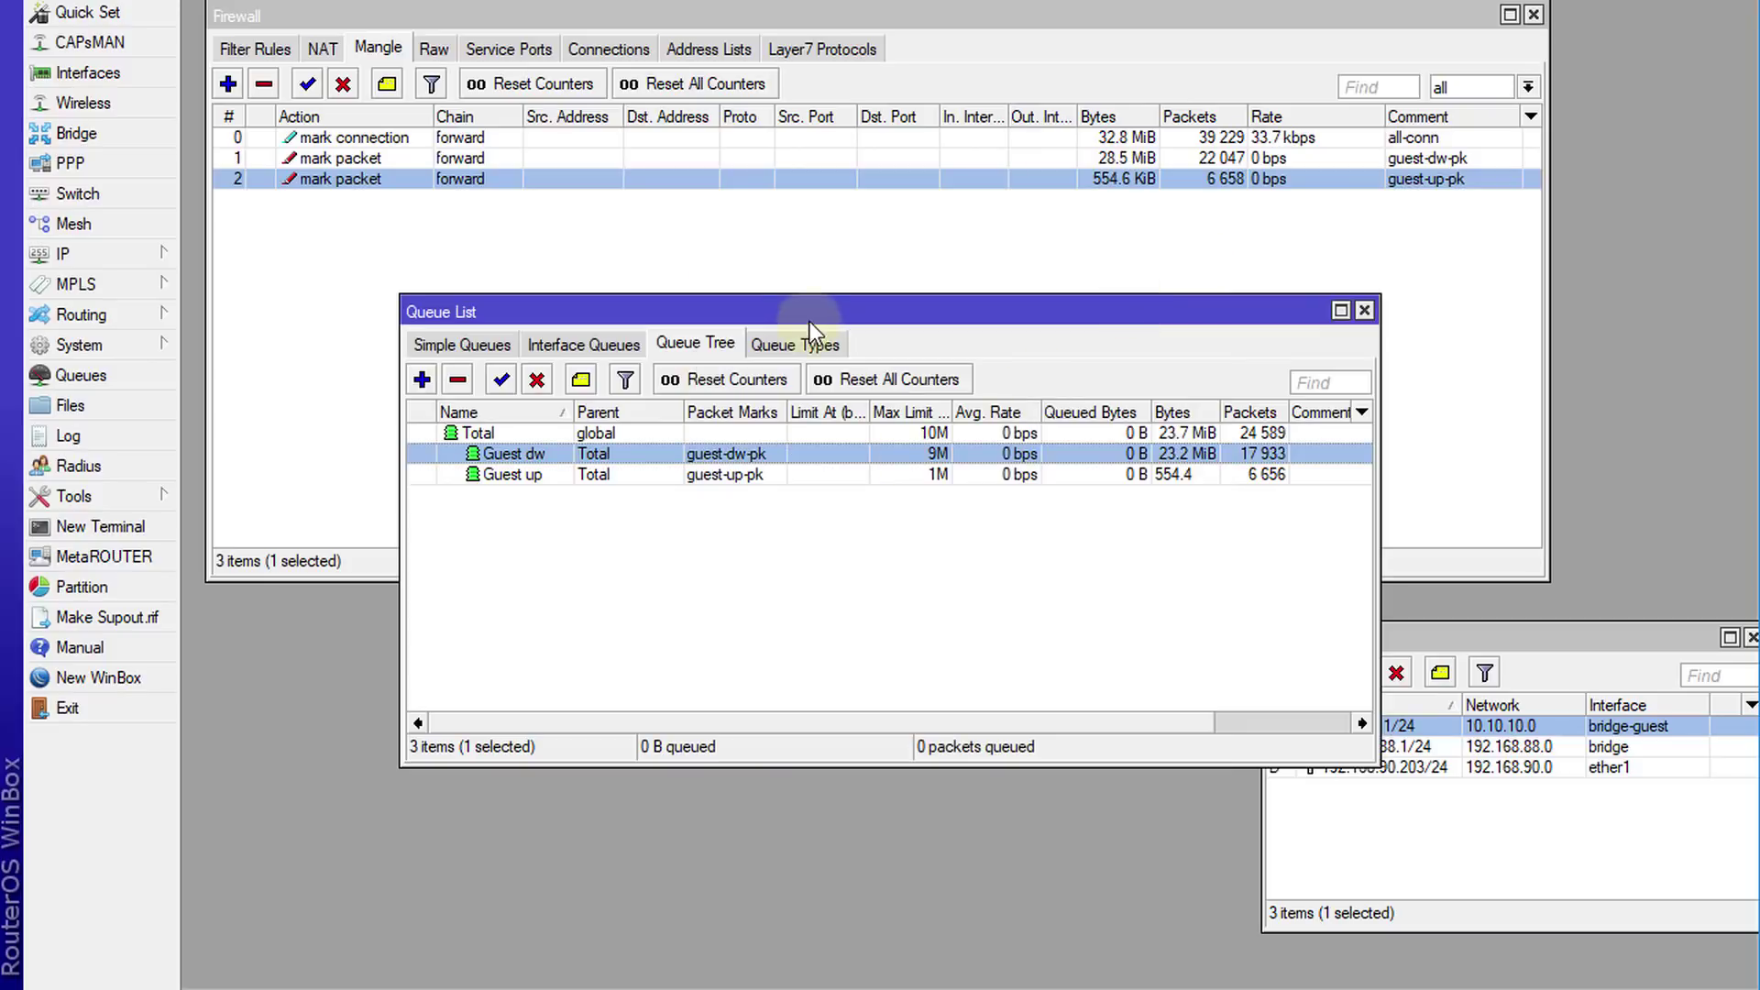
Rename the pcq-guest-download queue type as pcq-guest-download-2M and save it
left_click(792, 346)
double_click(581, 576)
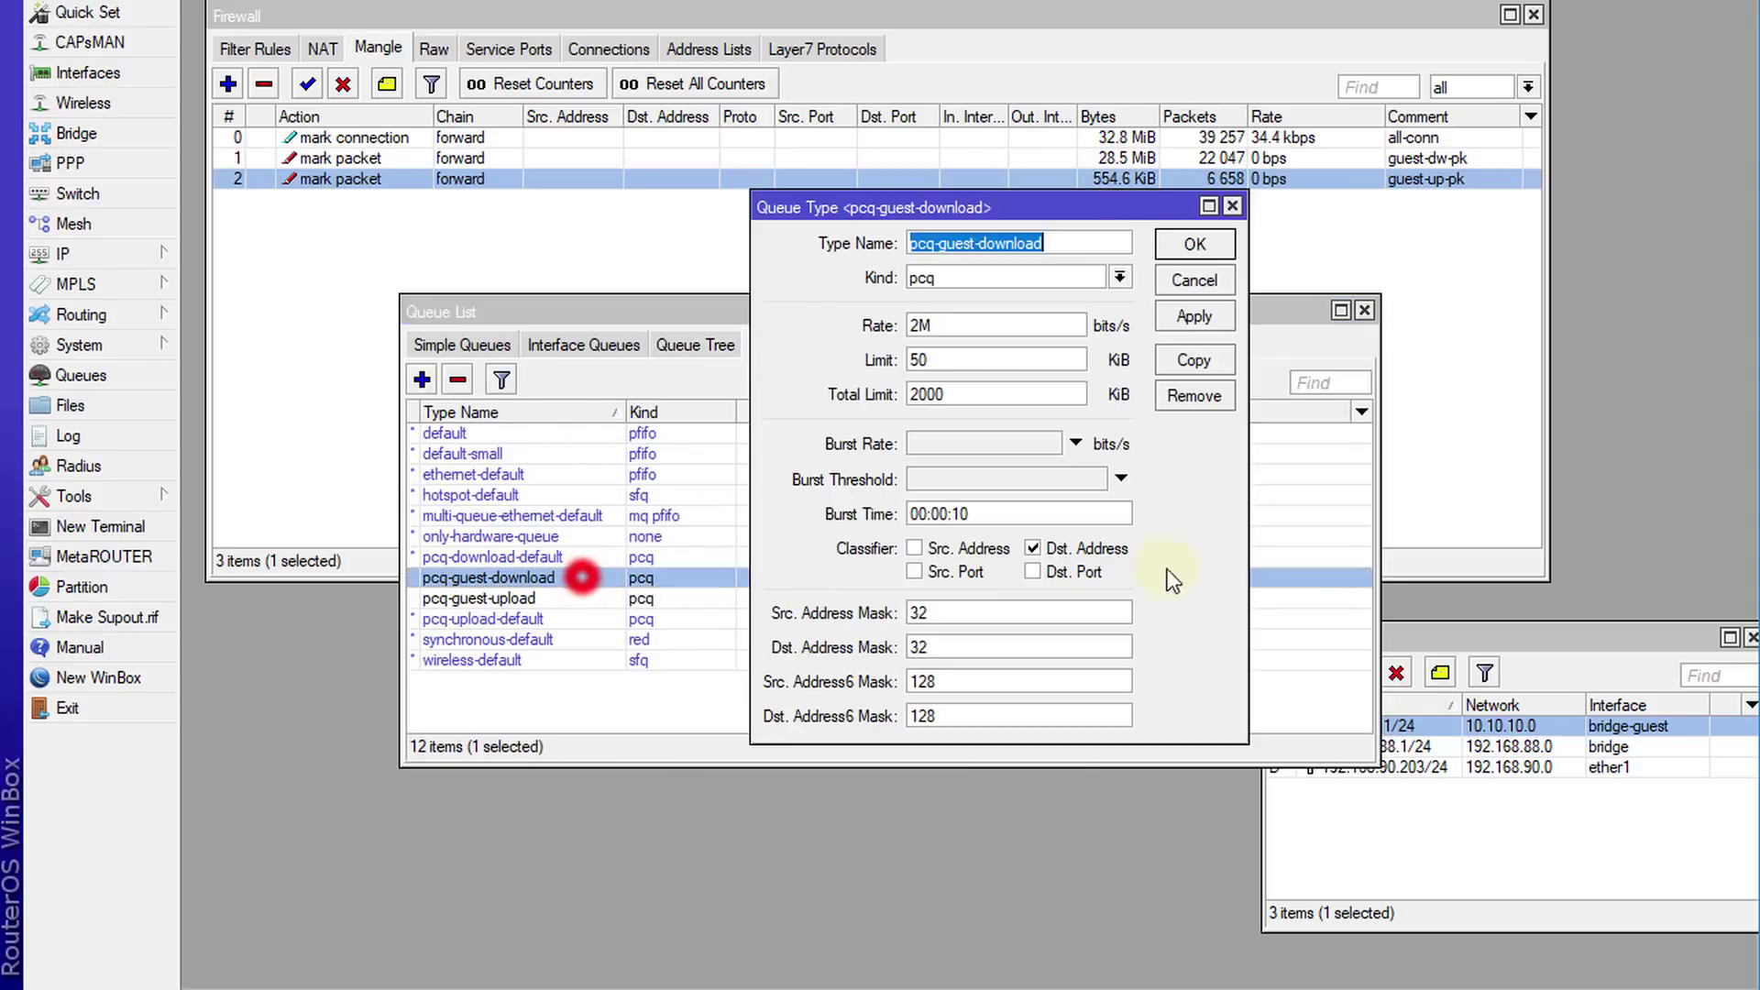
left_click(1057, 243)
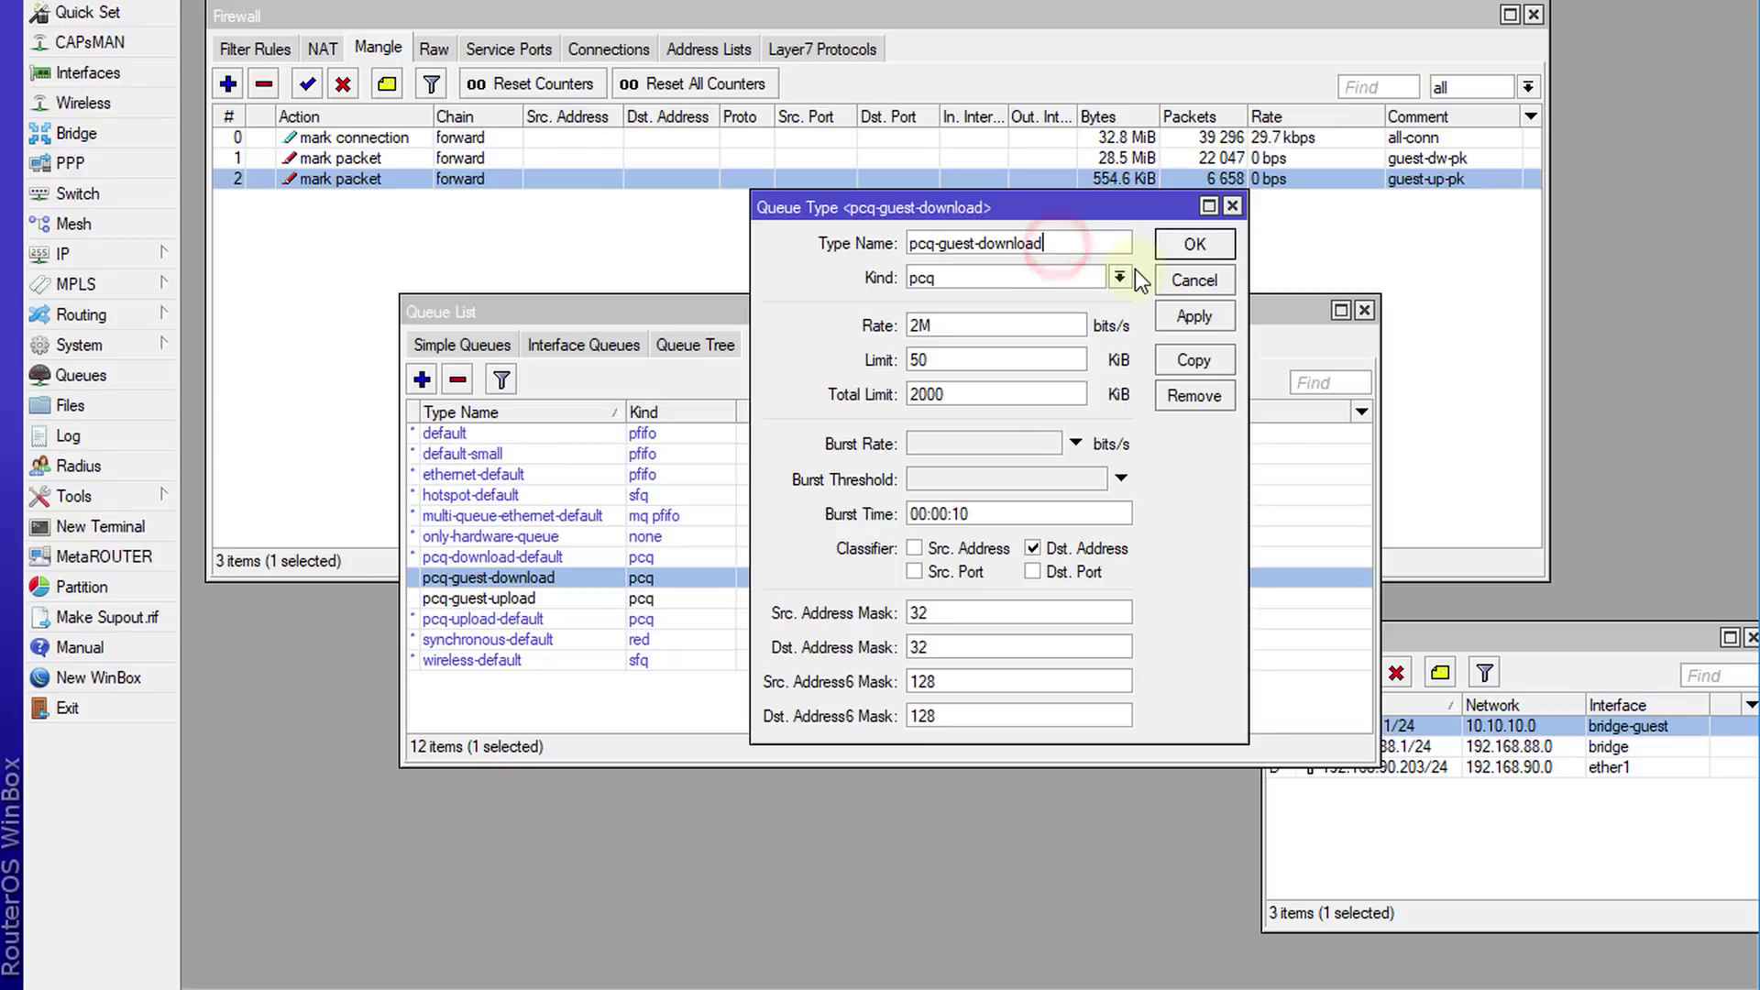
type("-@")
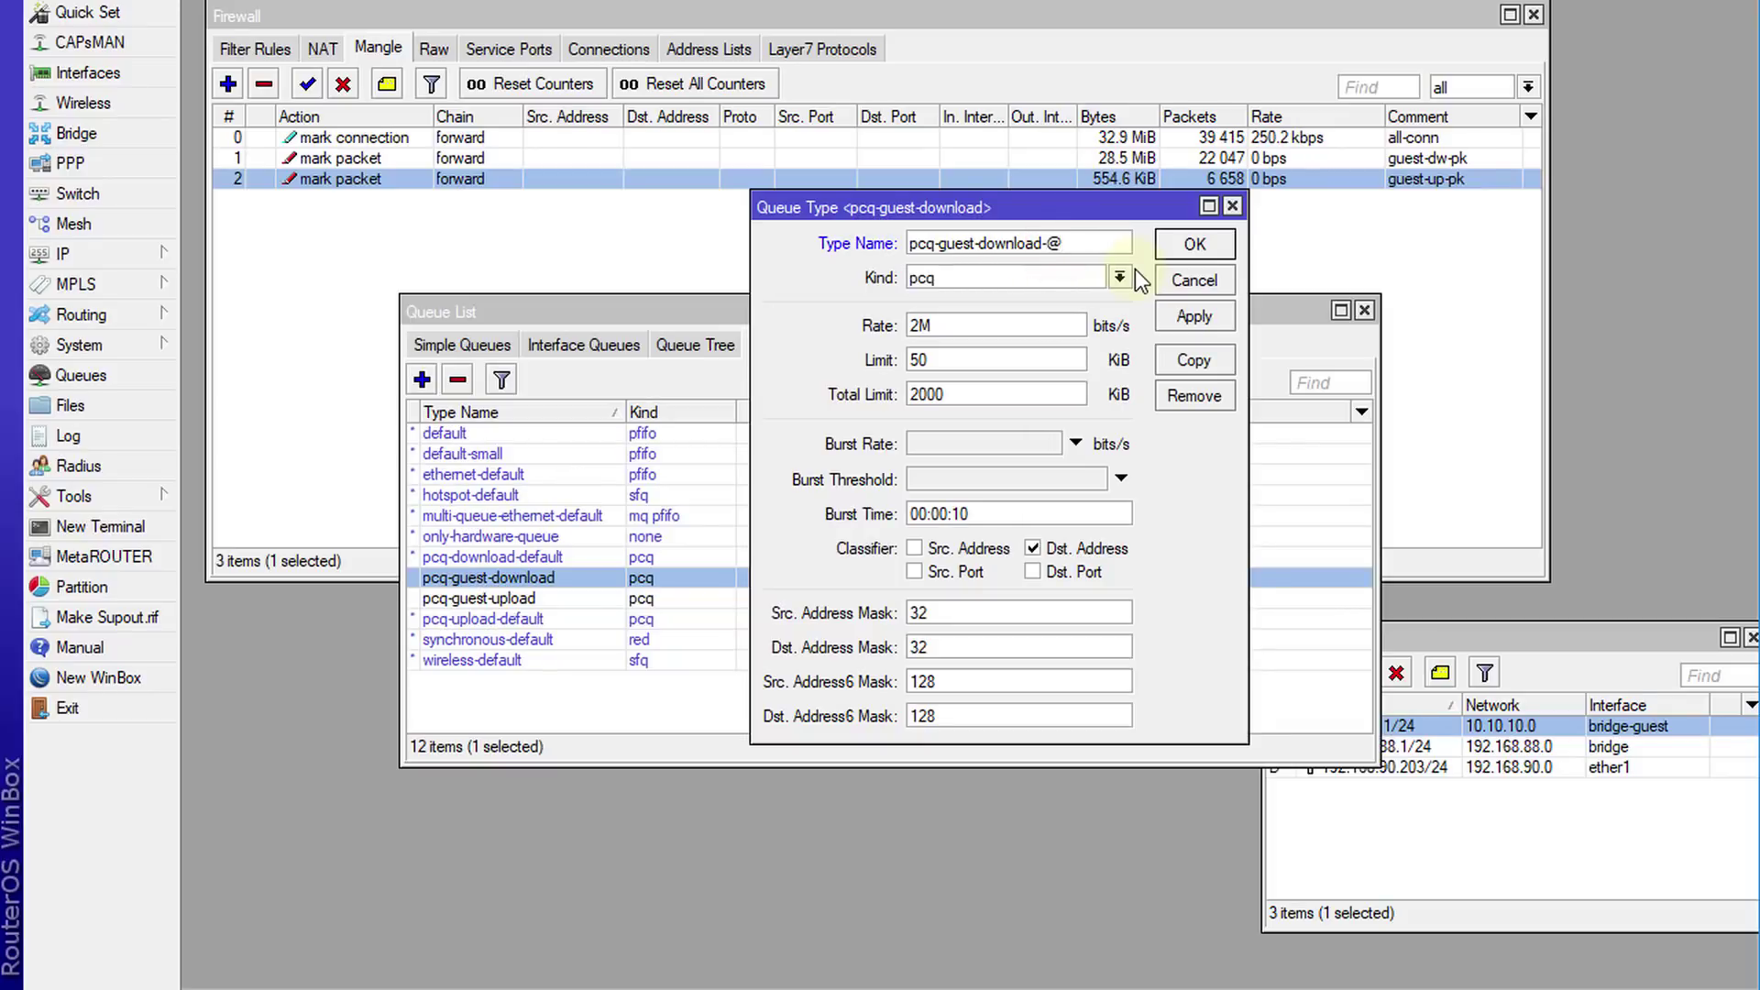
key("BackSpace")
type("2M")
left_click(1192, 245)
Rename the pcq-guest-upload queue type as pcq-guest-upload-512k and save it
left_click(561, 600)
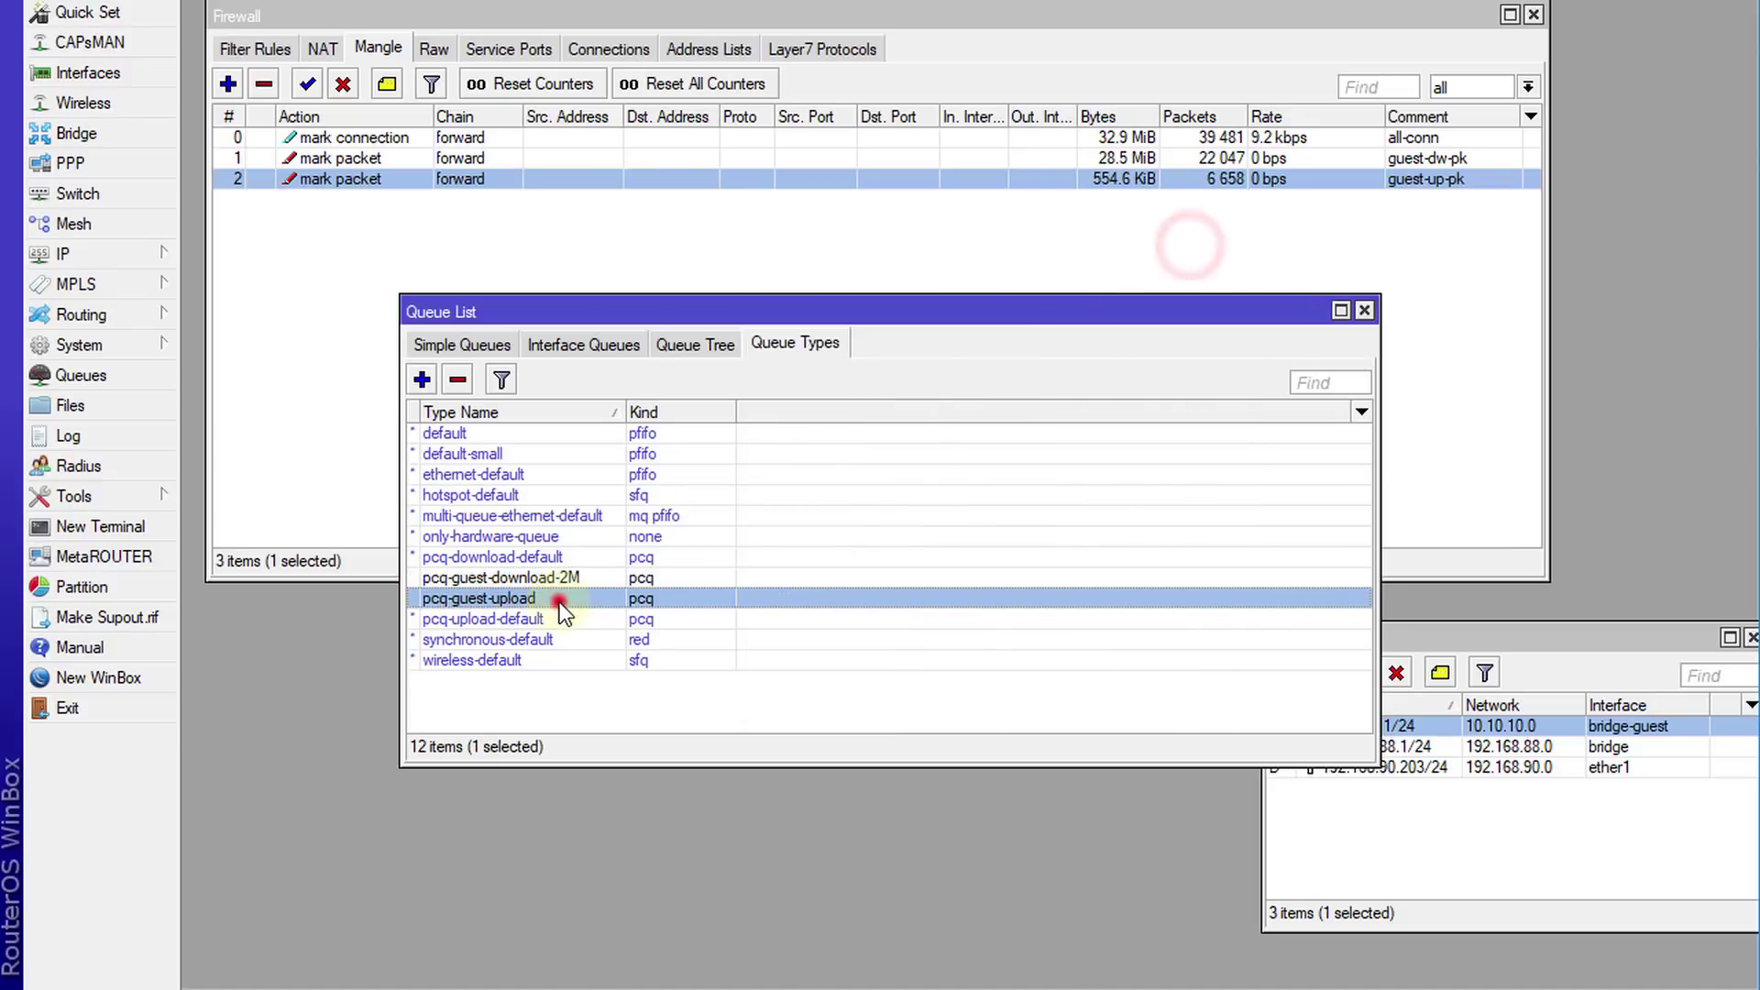
double_click(559, 601)
left_click(1056, 244)
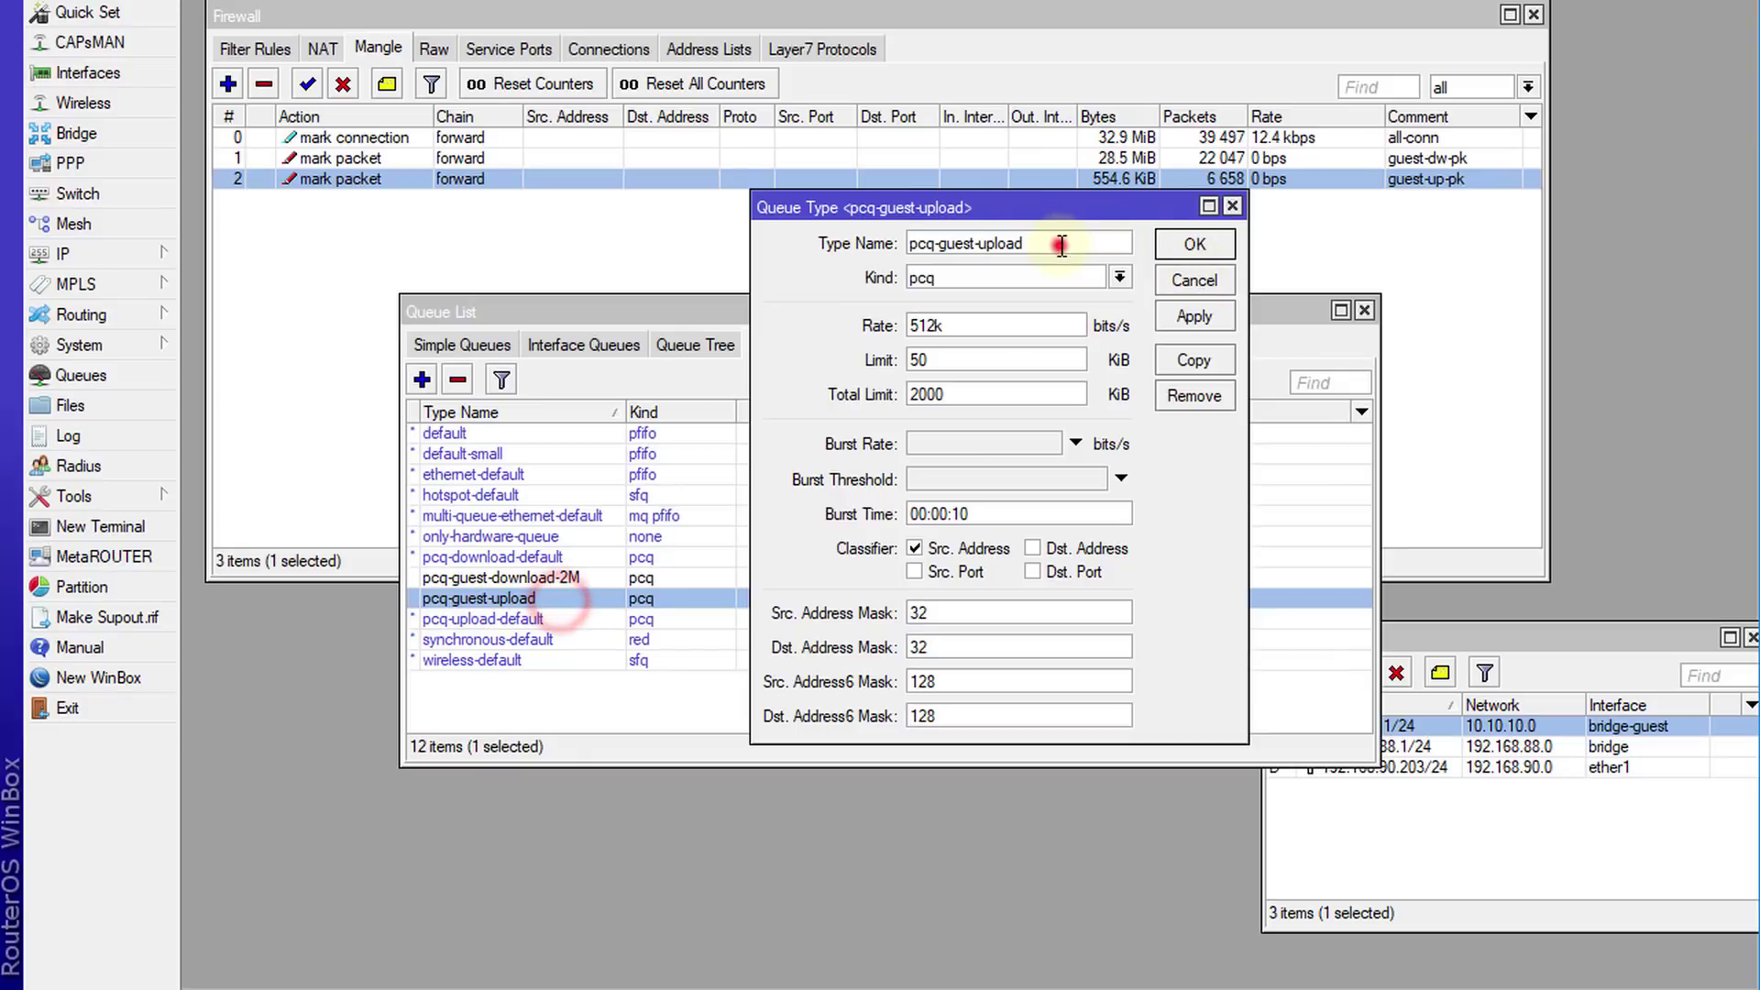
type("-")
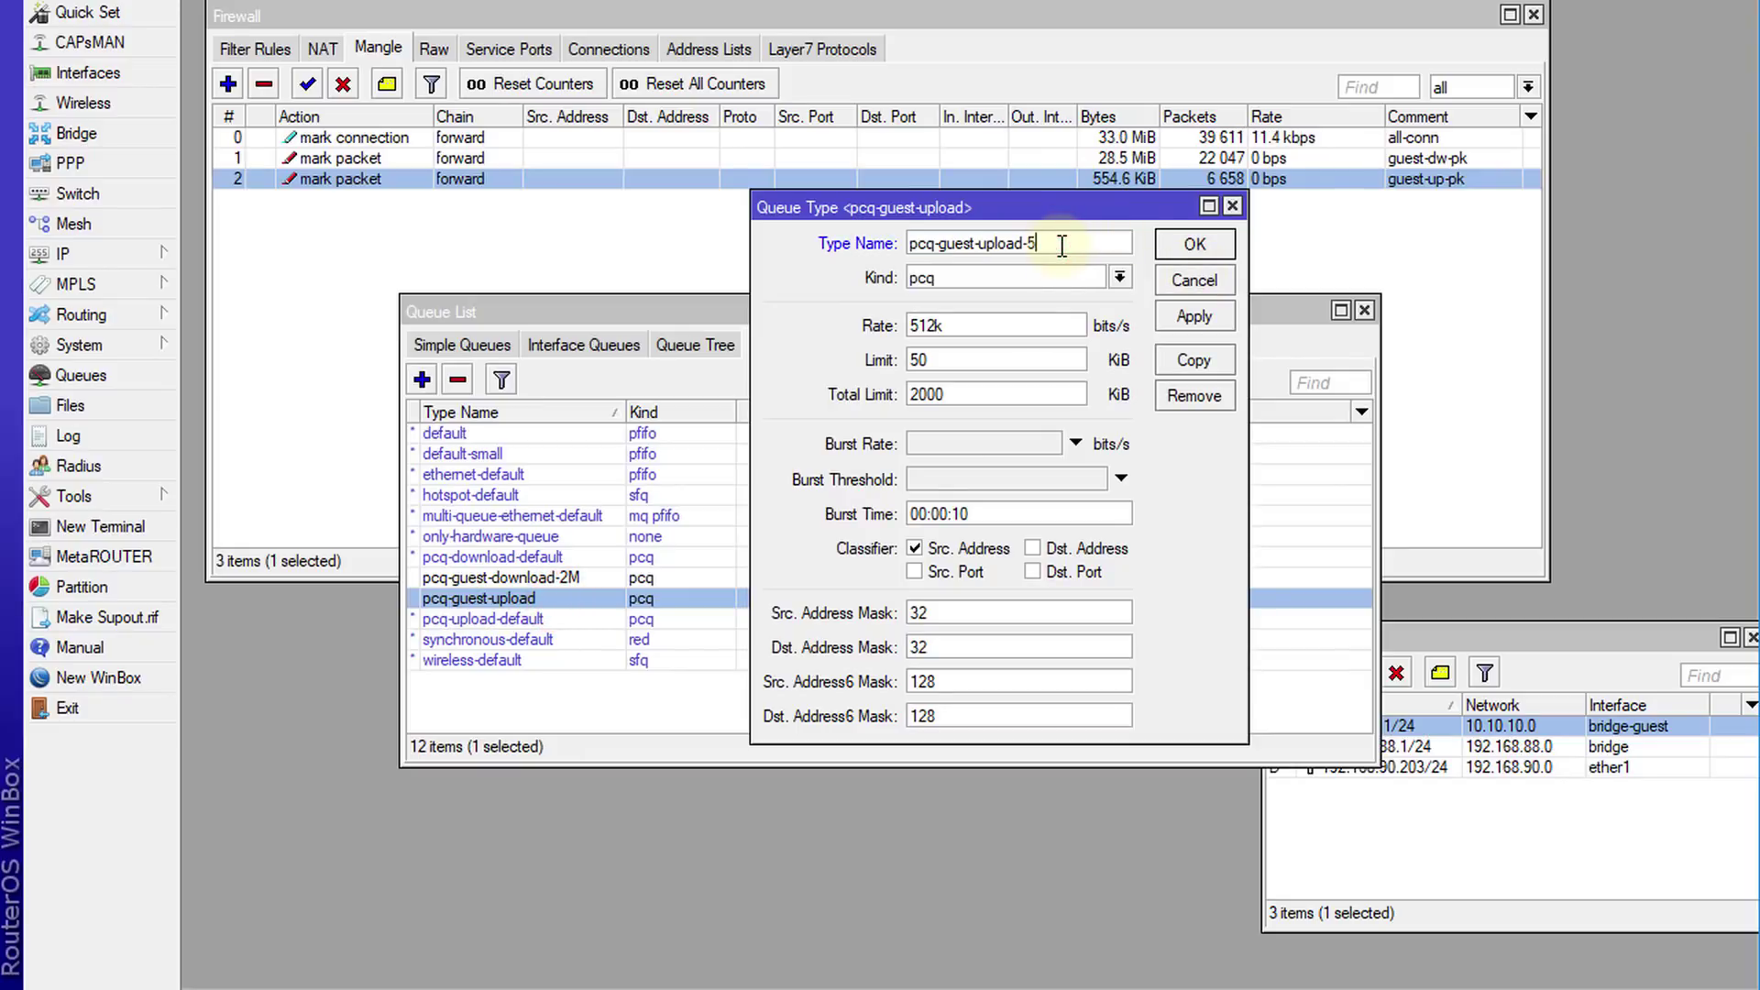
type("512k")
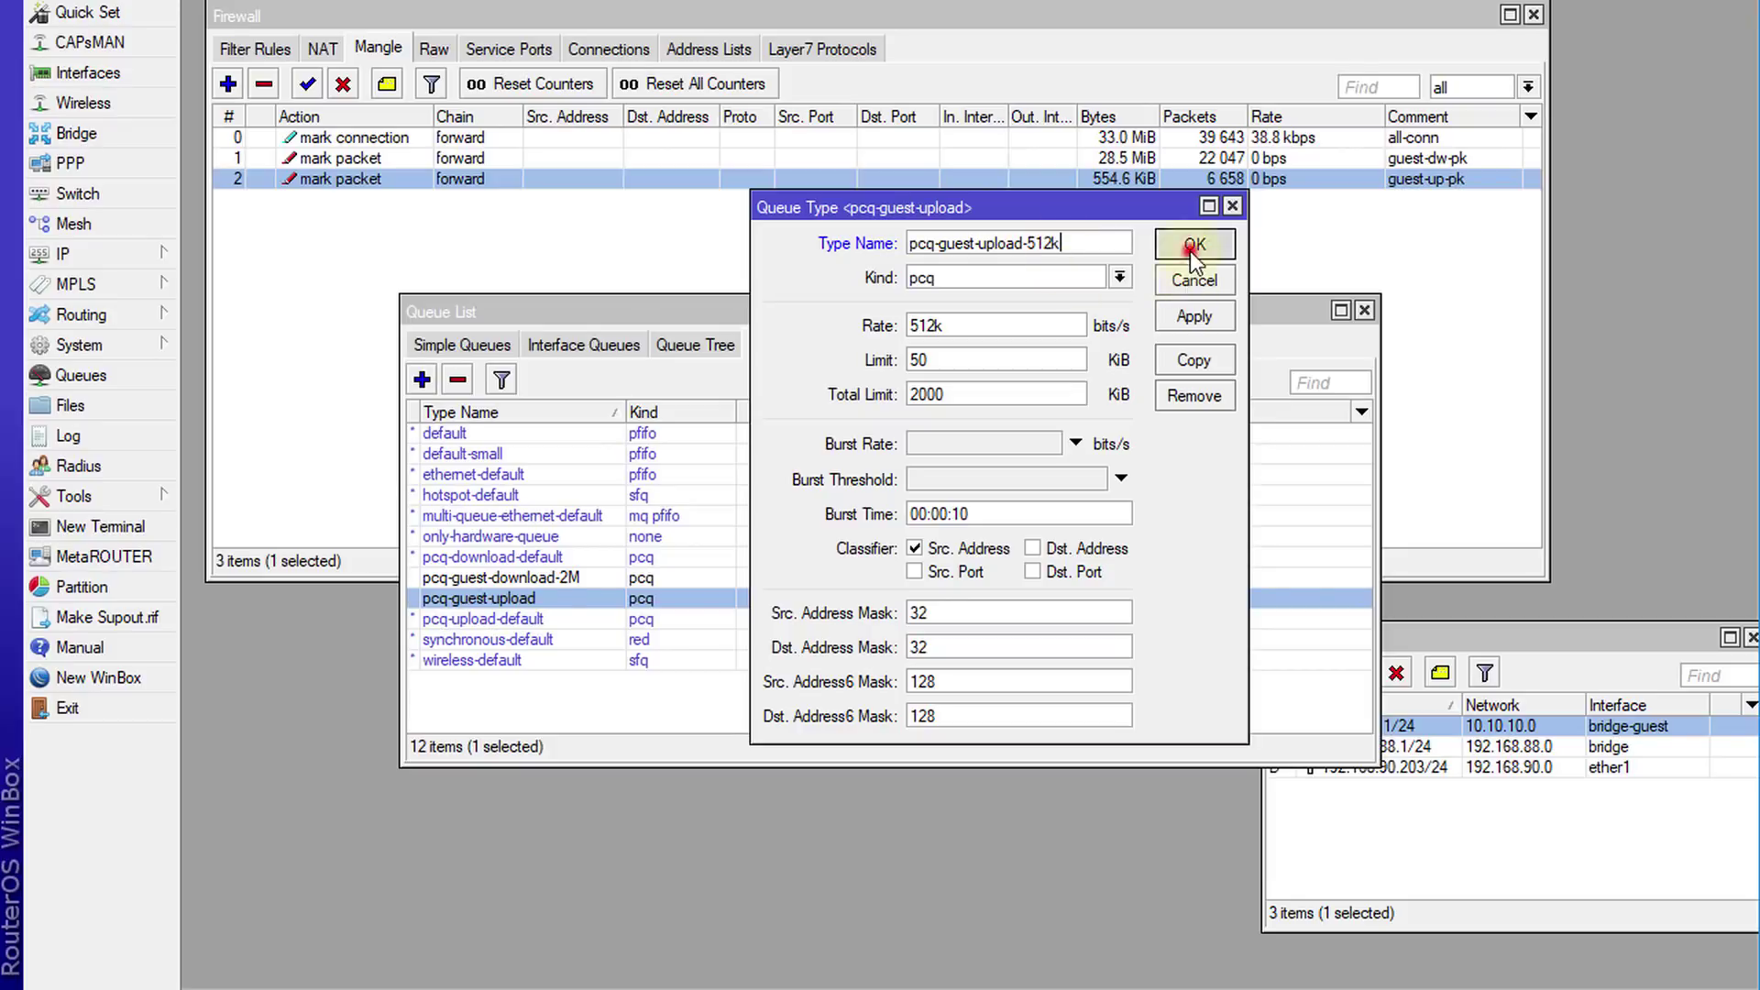
left_click(1185, 245)
Check which queue type the Guest dw queue uses in the queue tree and close its settings
left_click(667, 342)
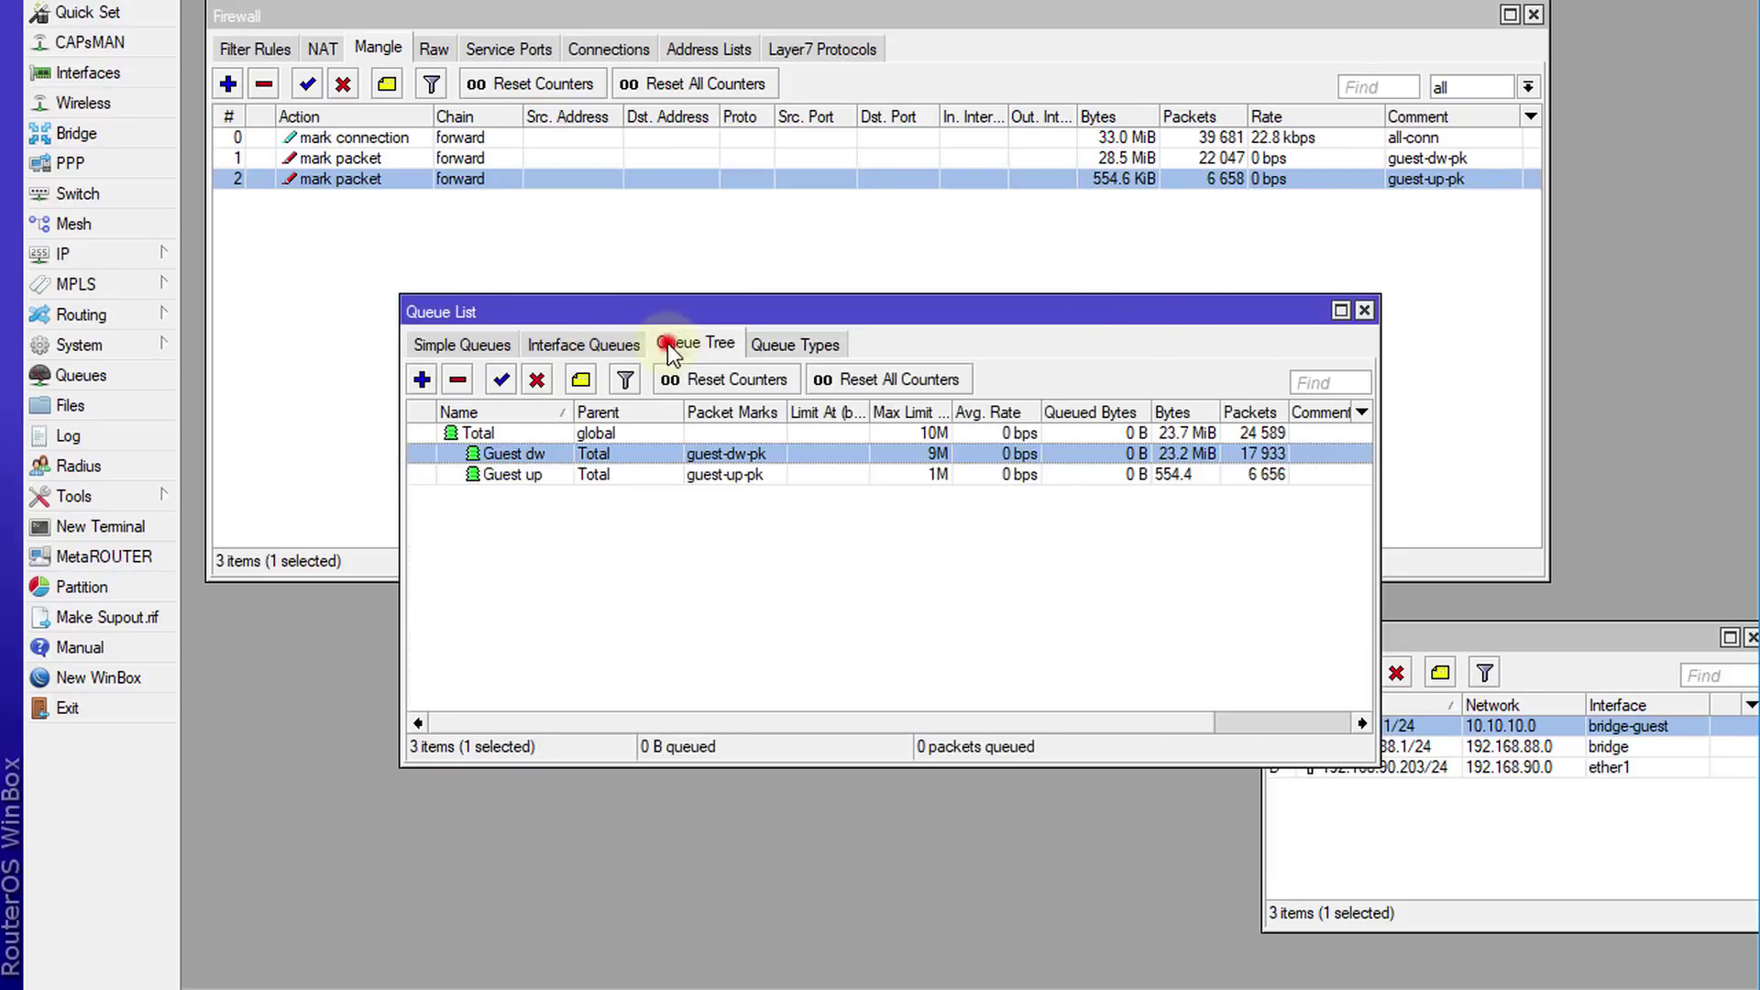
double_click(767, 455)
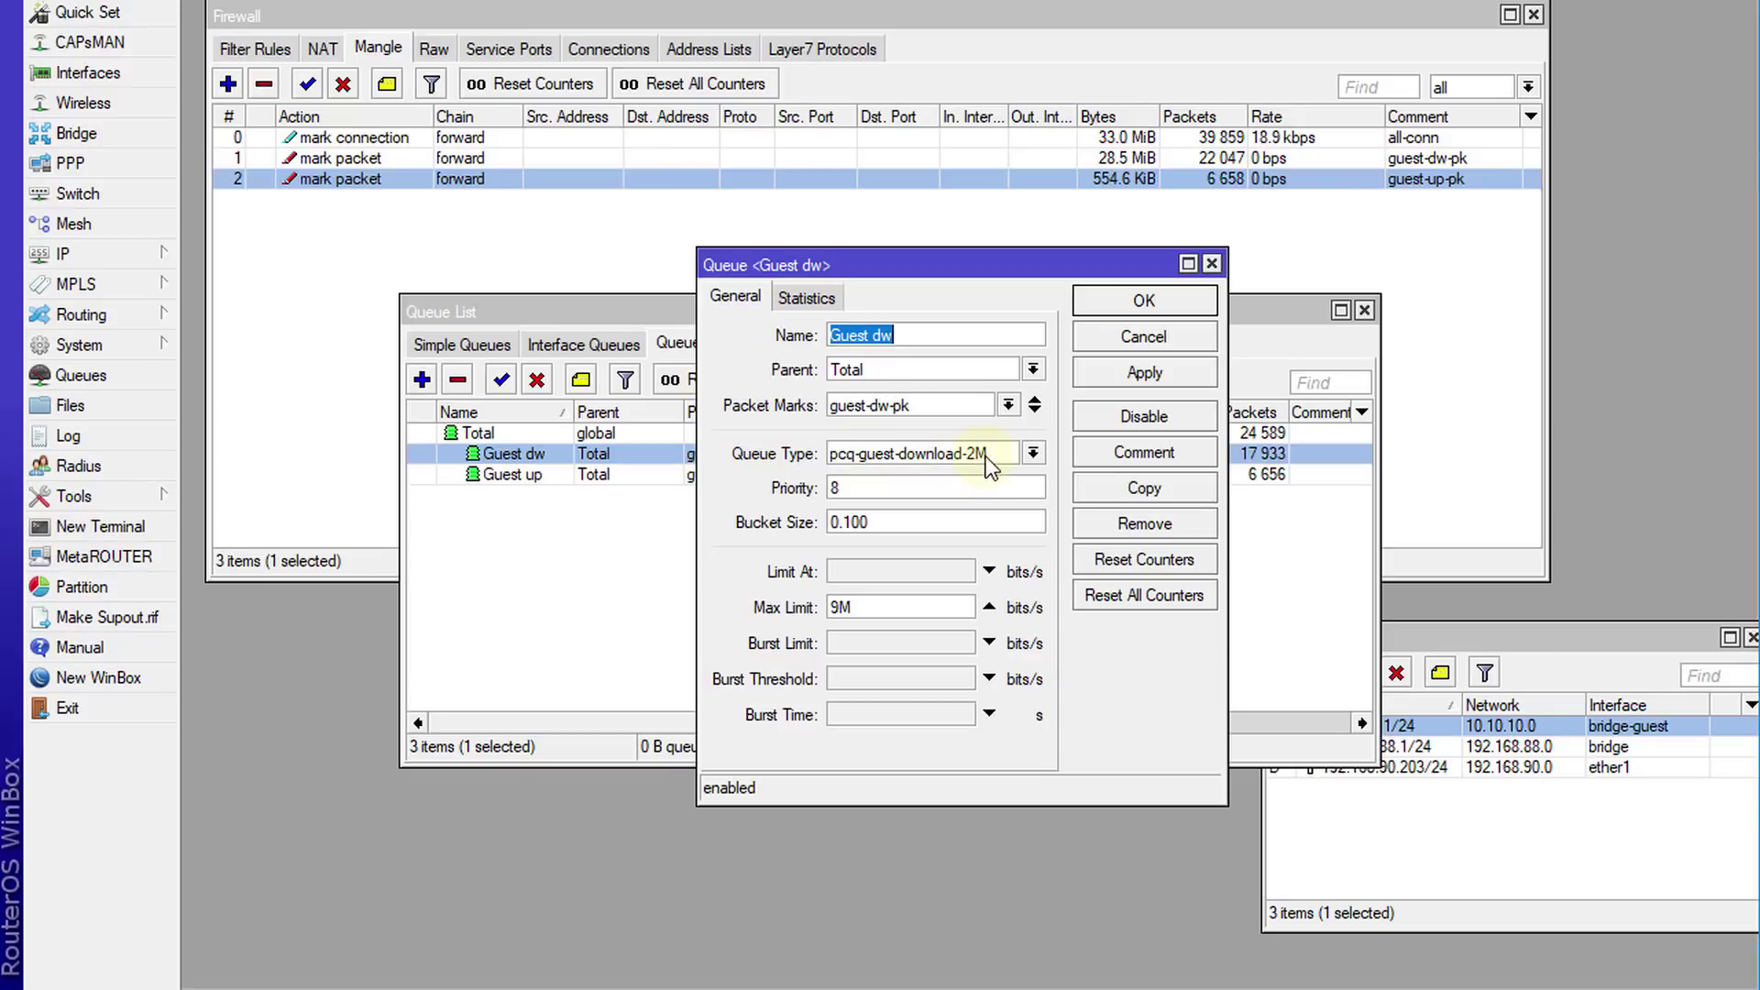
left_click(1142, 300)
Assign the pcq-guest-upload-512k queue type to the Guest up queue and save it
double_click(763, 475)
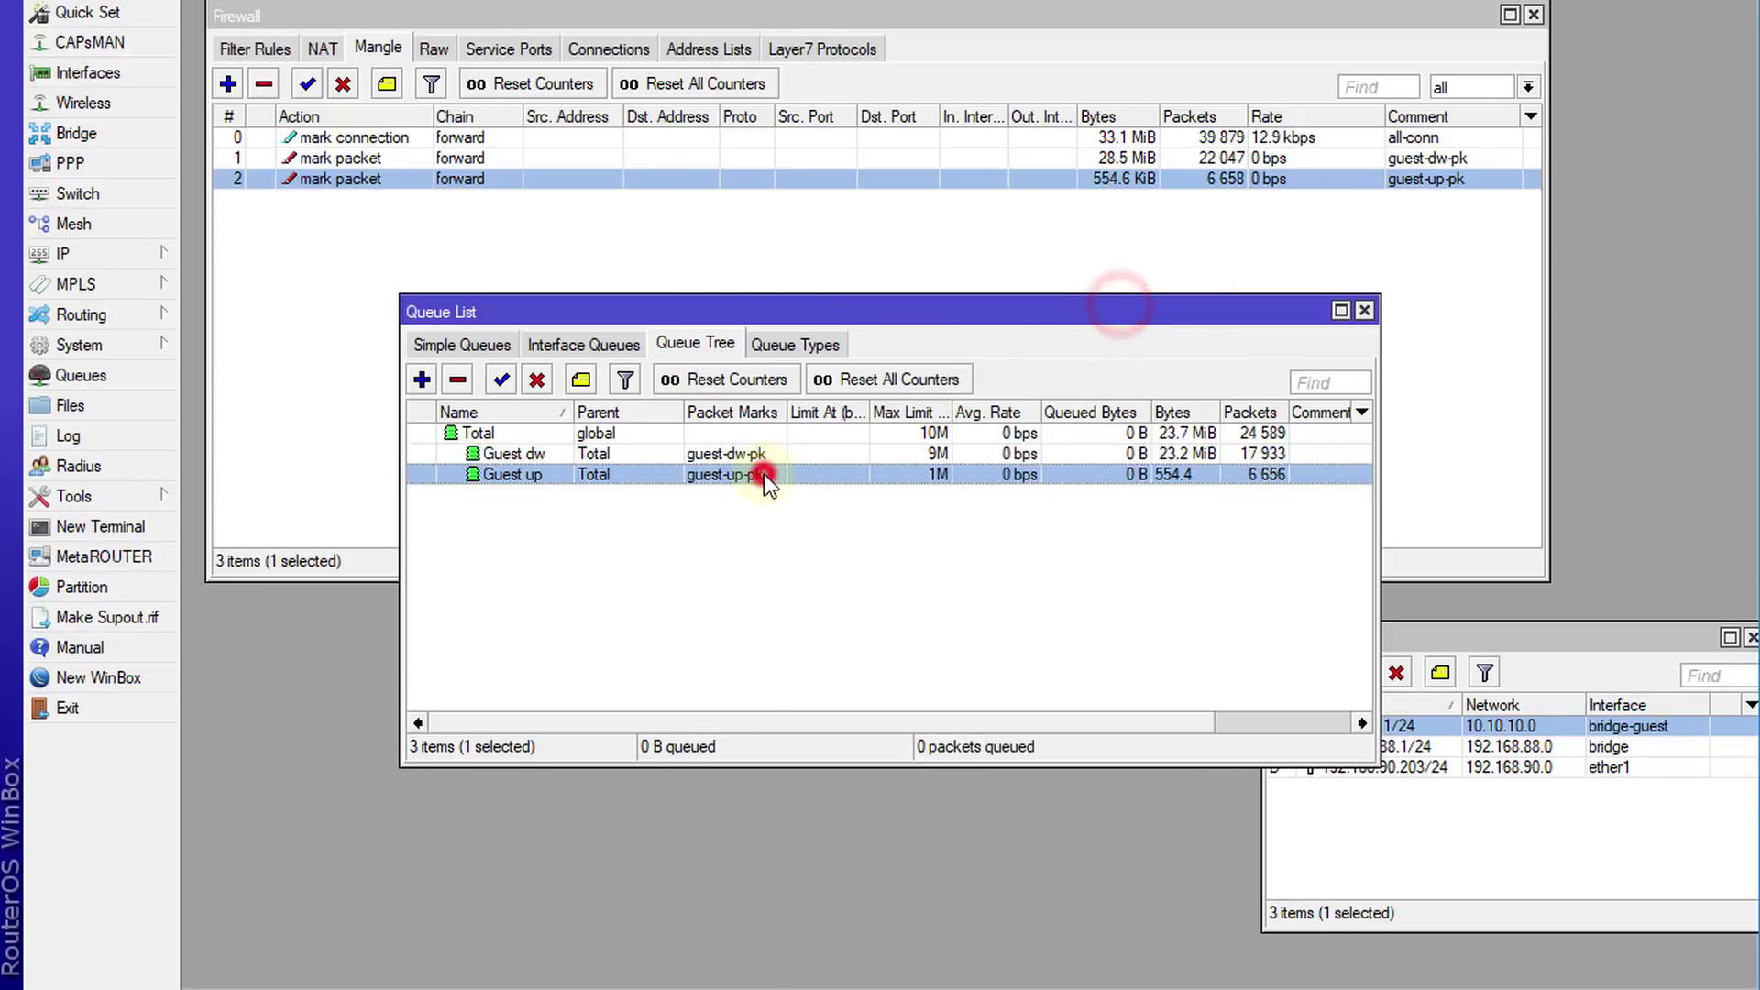
left_click(1009, 406)
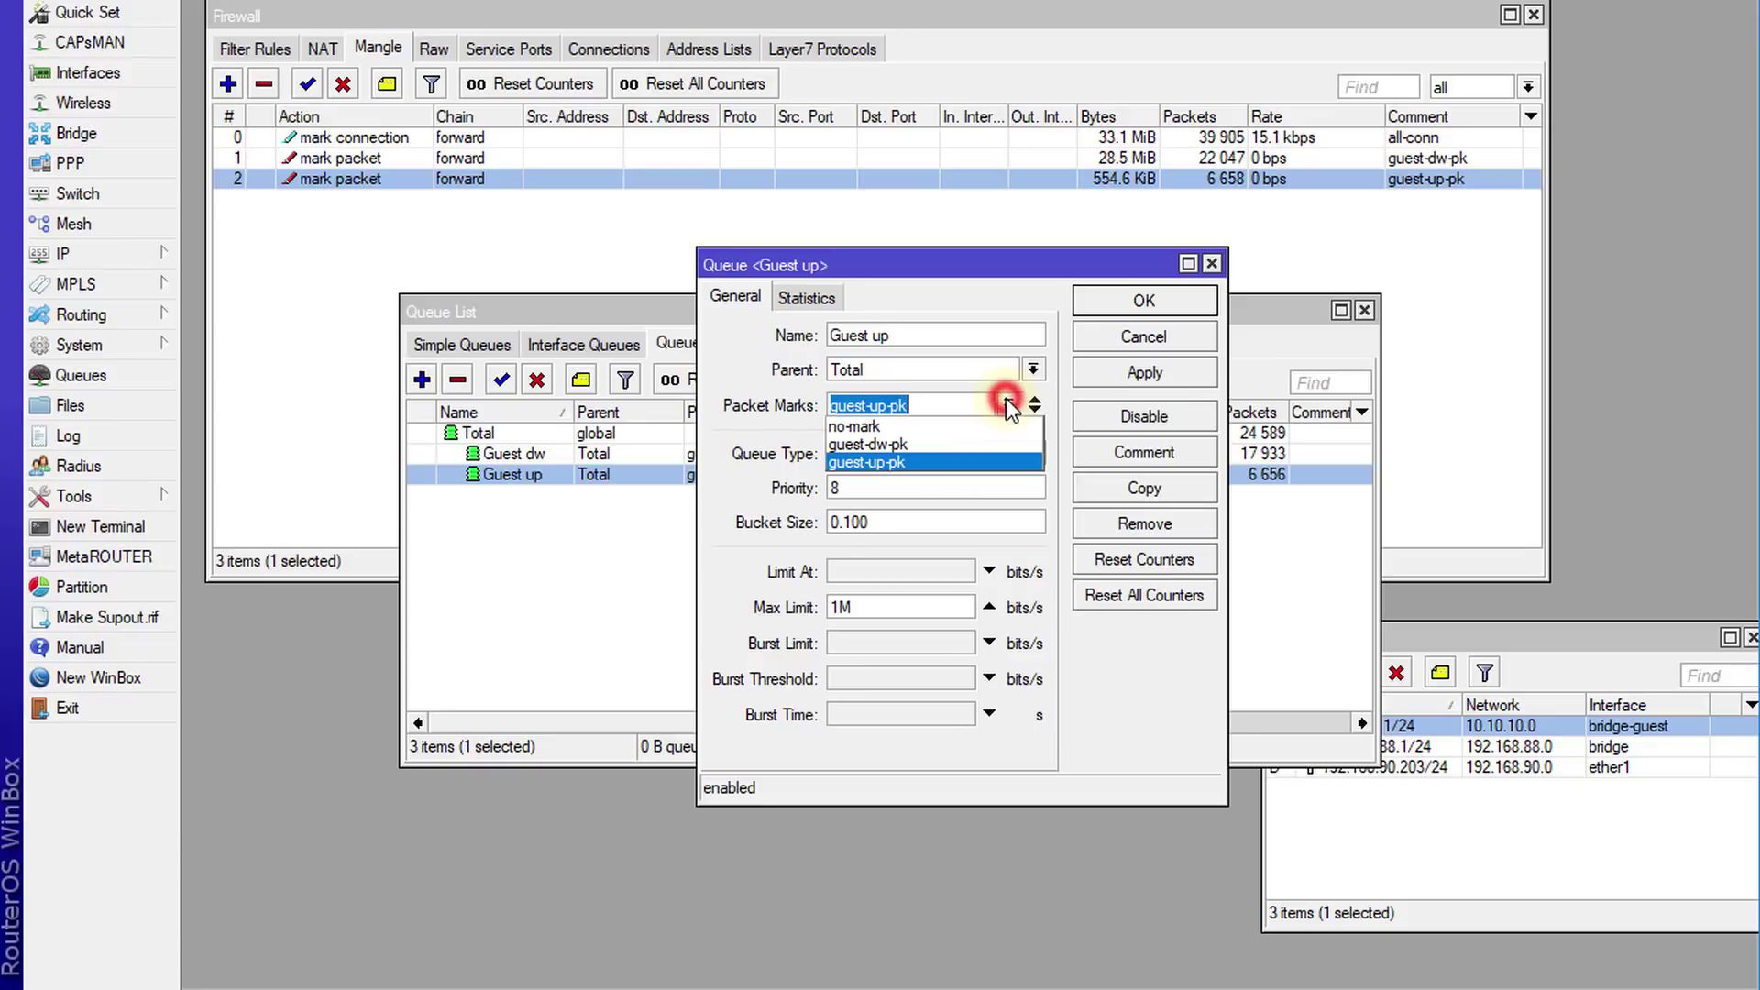
left_click(1009, 406)
left_click(1034, 453)
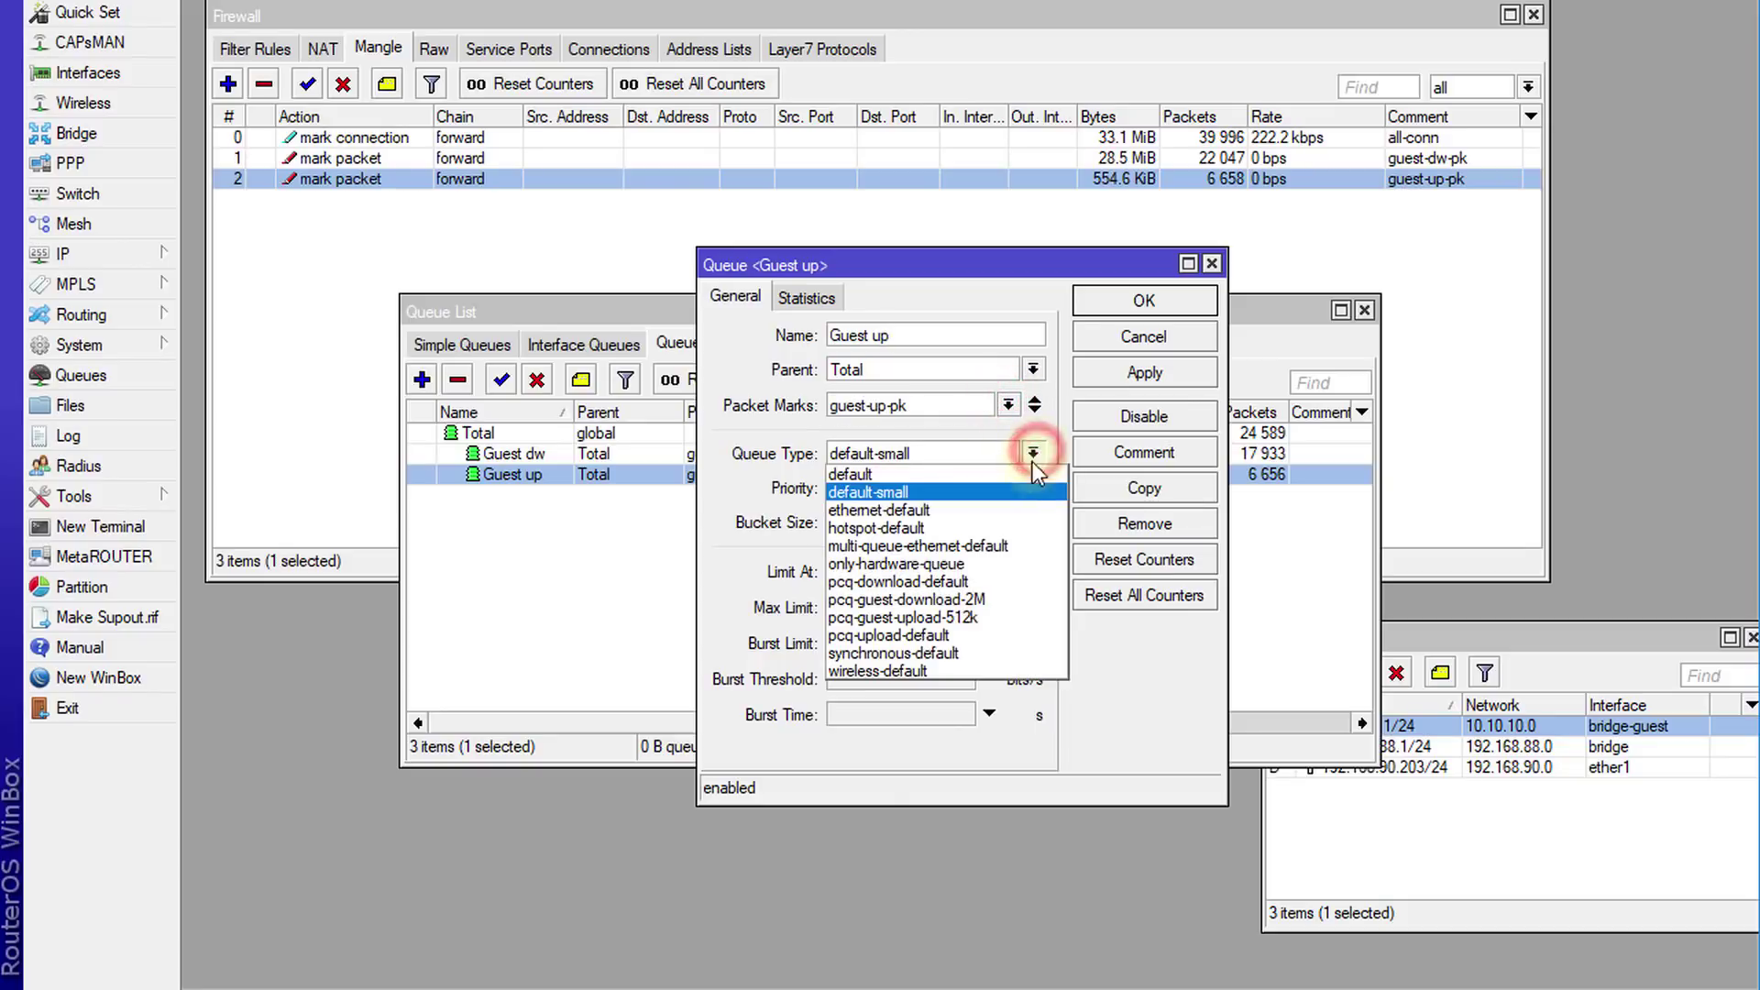
left_click(960, 616)
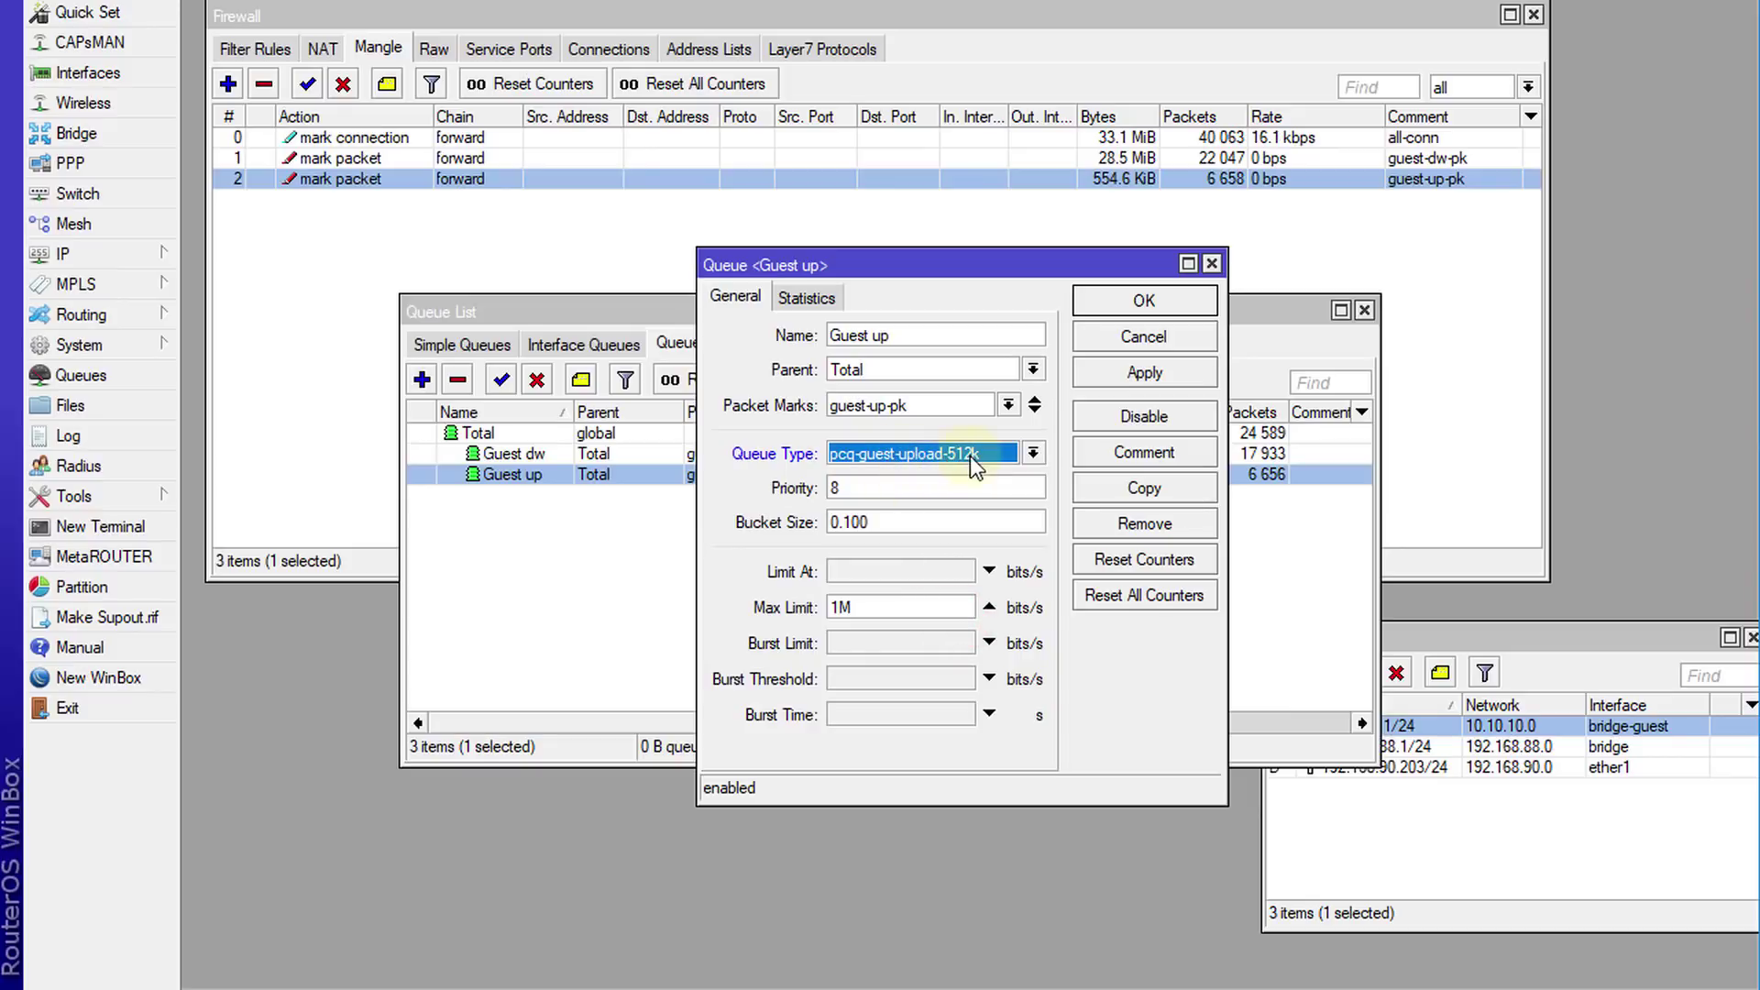
left_click(1111, 306)
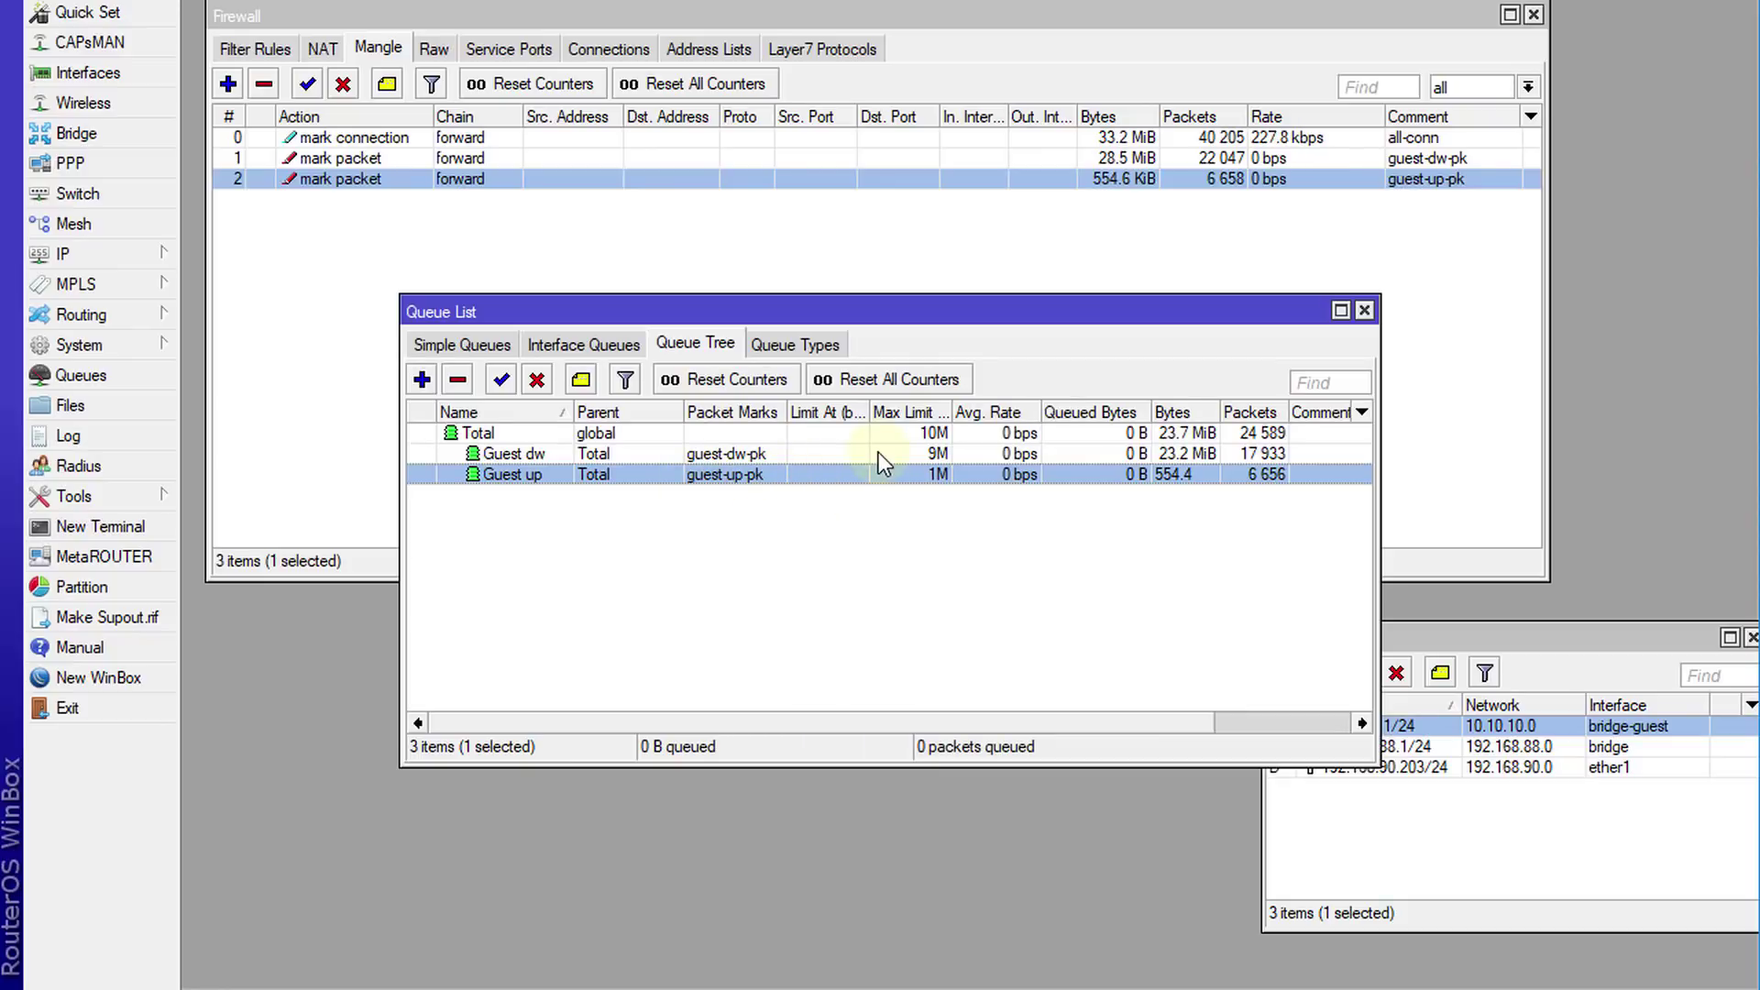
left_click(1174, 455)
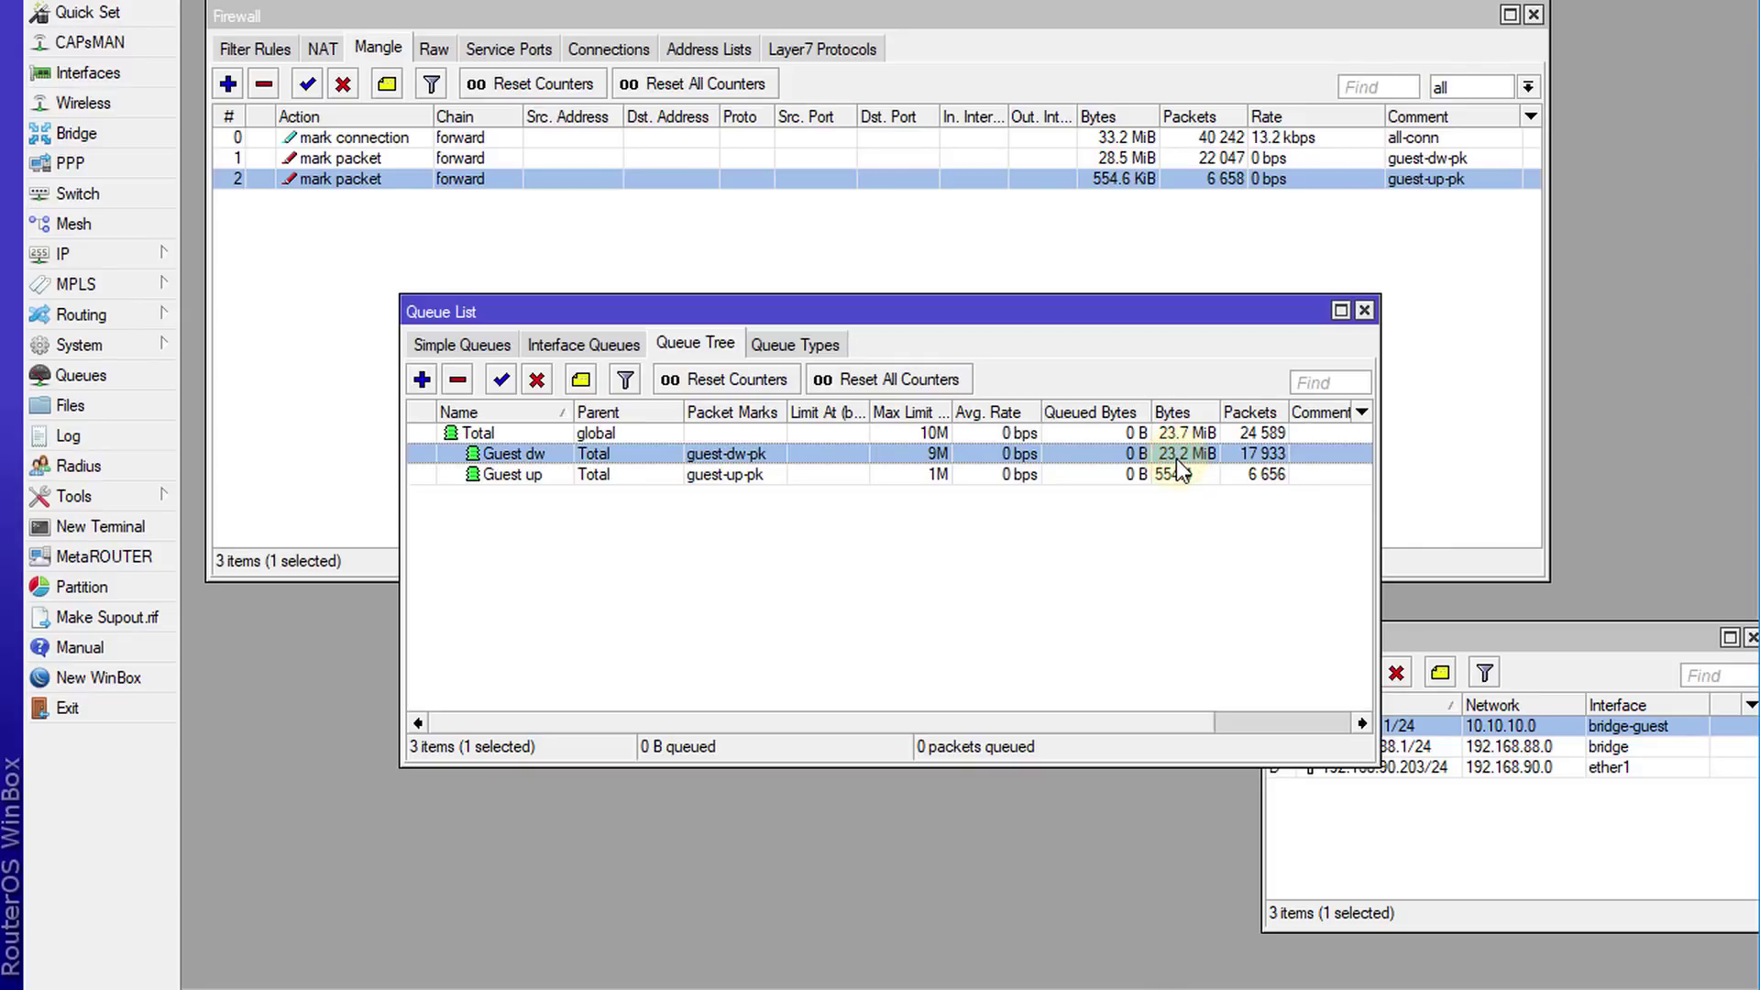